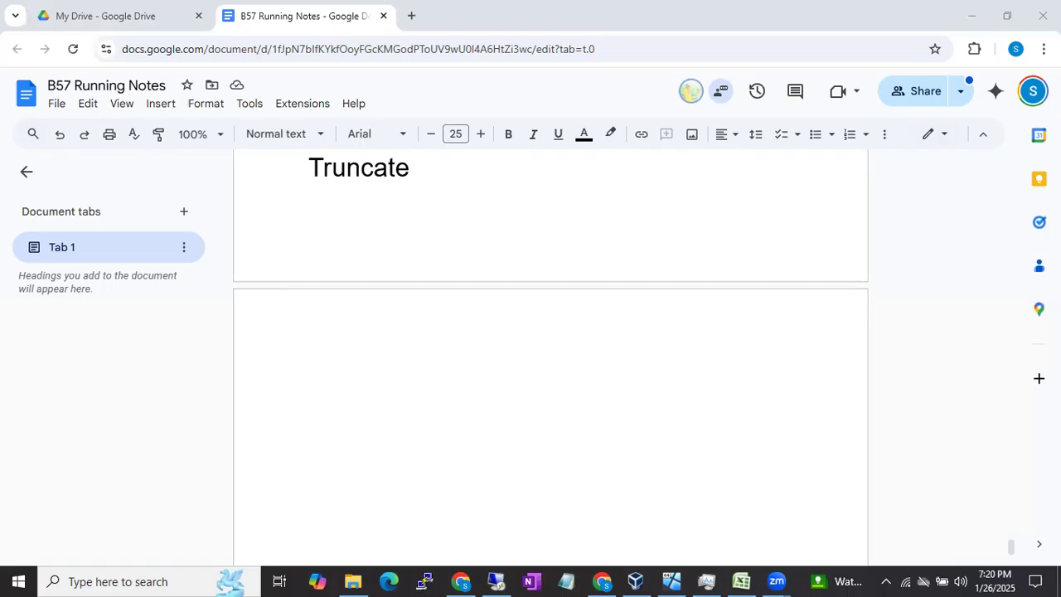
Step: Write the line "Backup will provide safety to the data" at the start of the blank page after the Truncate text
left_click(416, 400)
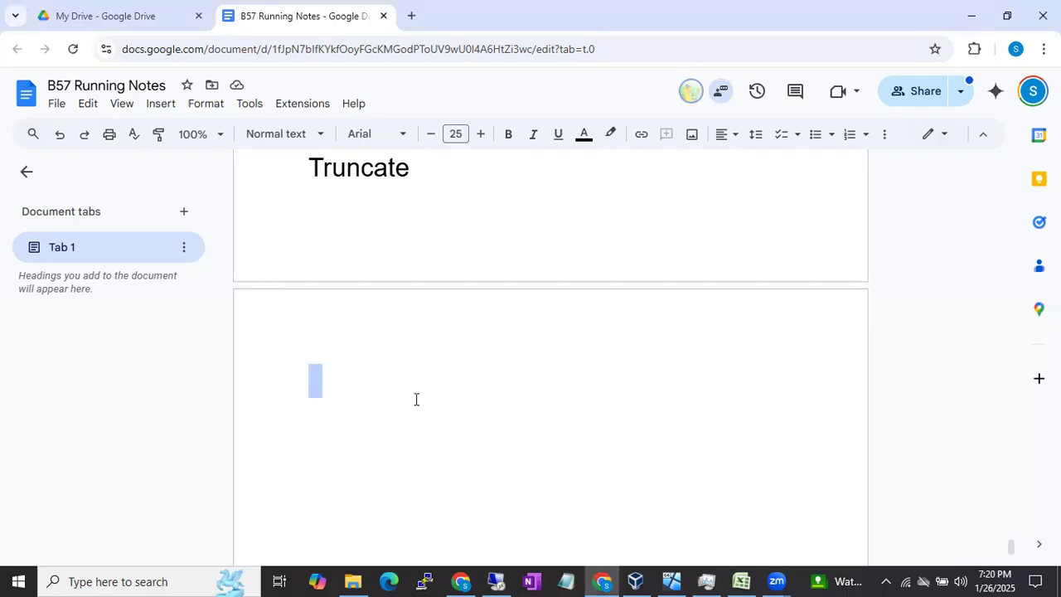
left_click(346, 386)
type("Backup")
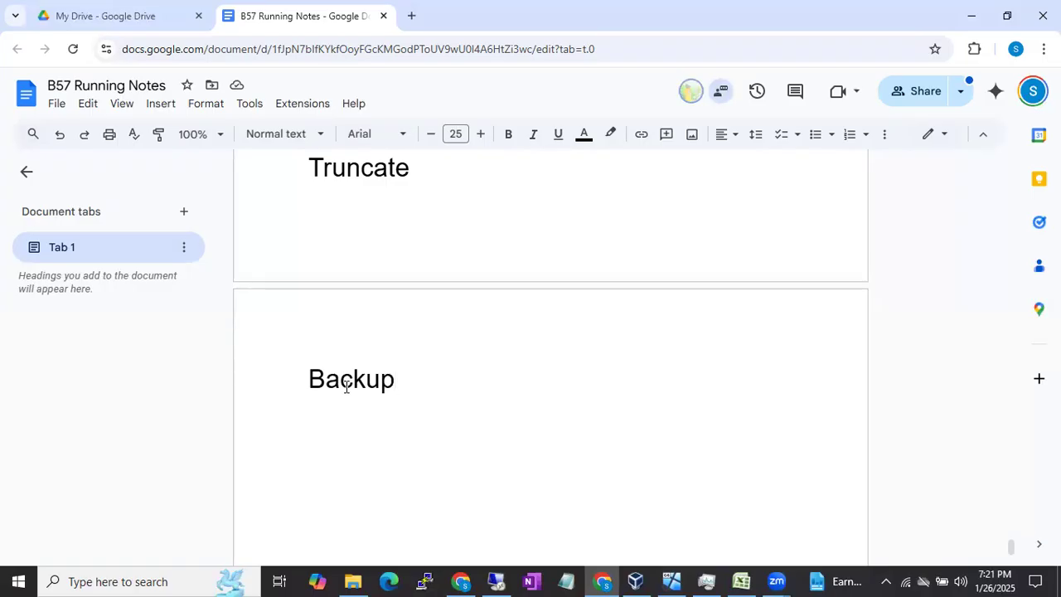
type("will provi")
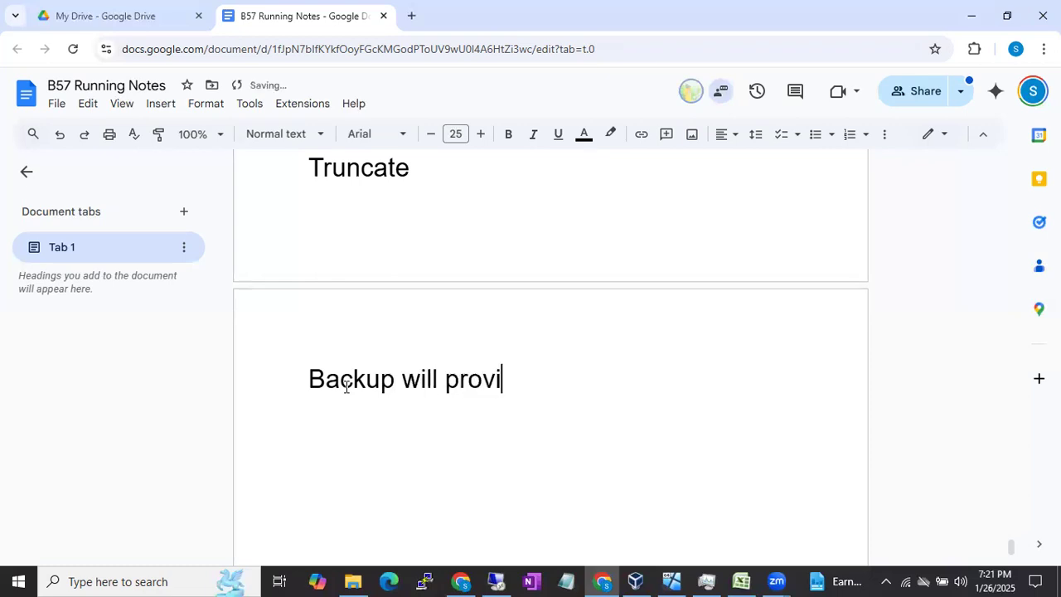
type("de safety to the data")
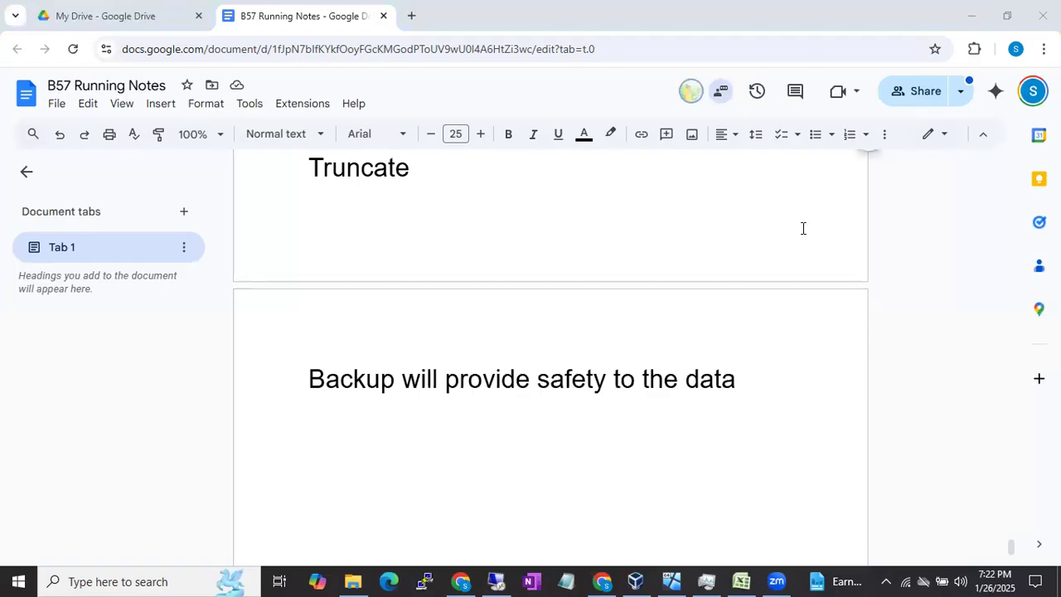
Step: Add a new line reading "2 Main Types Of Backups" below the sentence about data safety
scroll(802, 229, "down", 1)
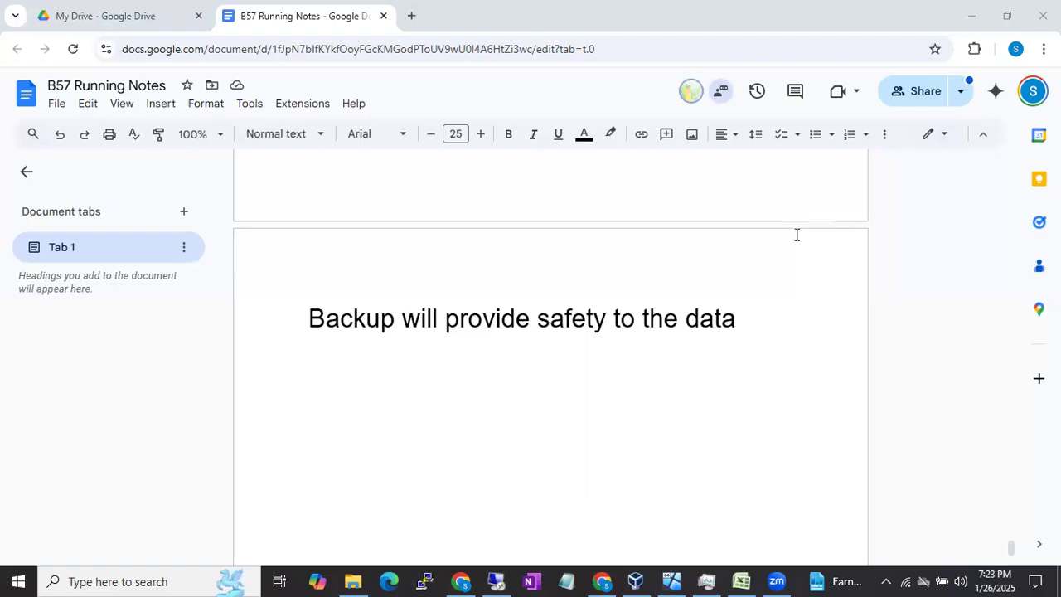
left_click(745, 303)
key("Return")
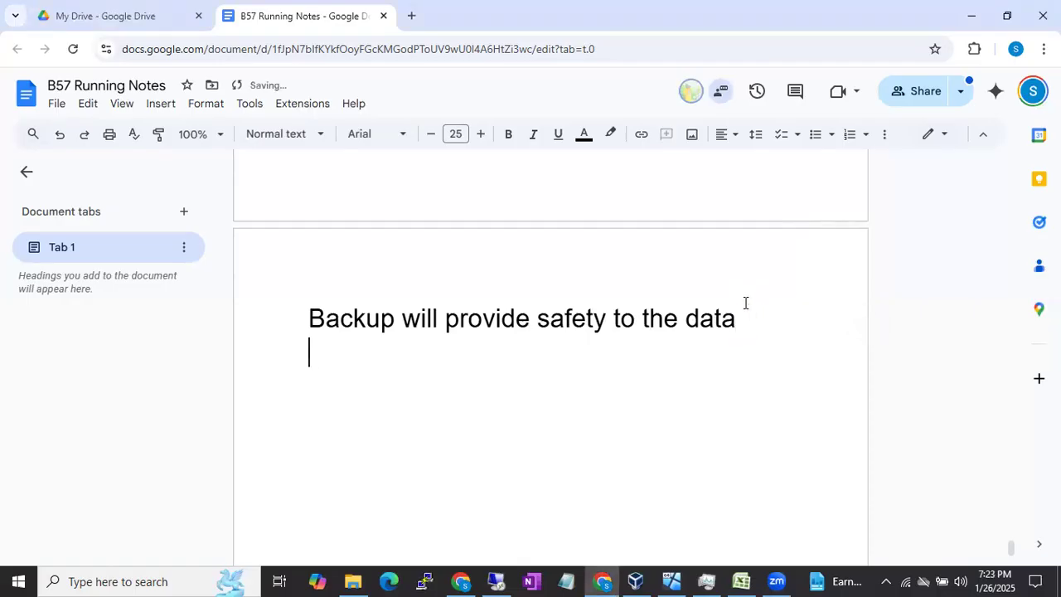
type("2 Mai")
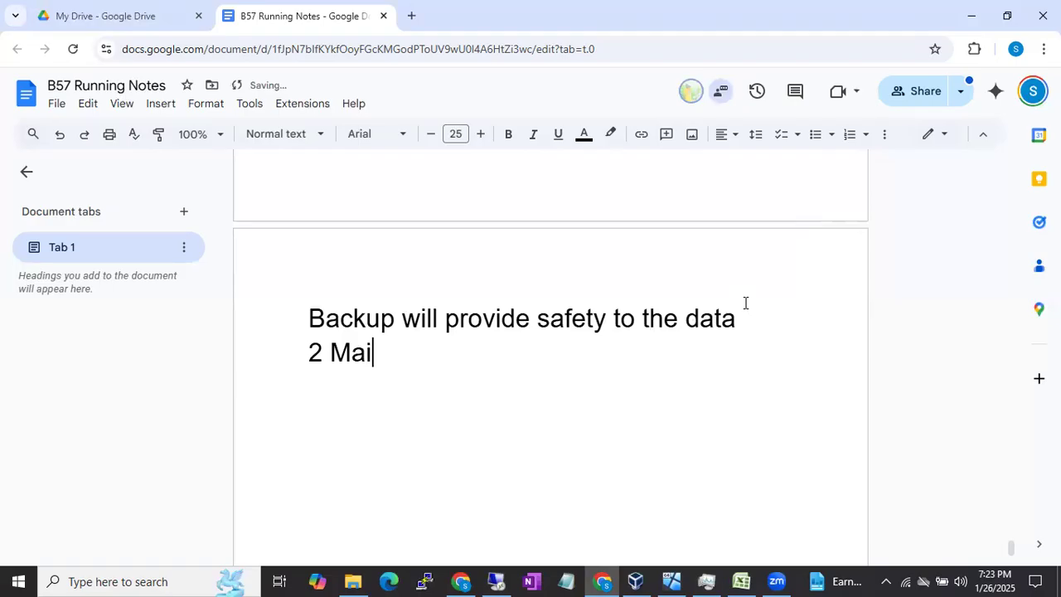
type("n Types ")
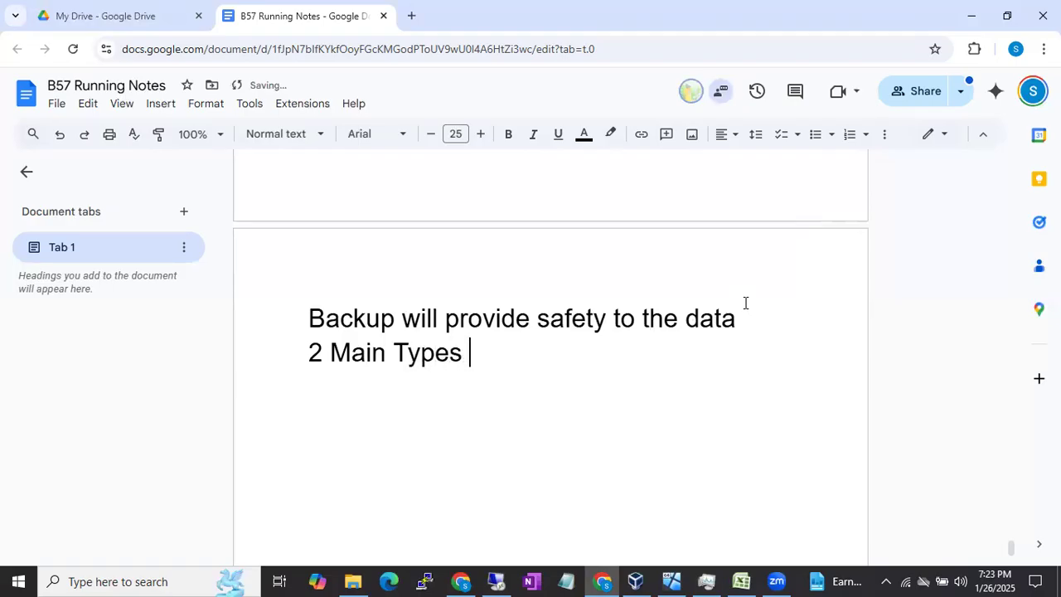
type("Of Backups")
Step: Add a numbered list below the backup types line with the items "Hot Backups" and "Cold Backups"
key("Return")
type("1")
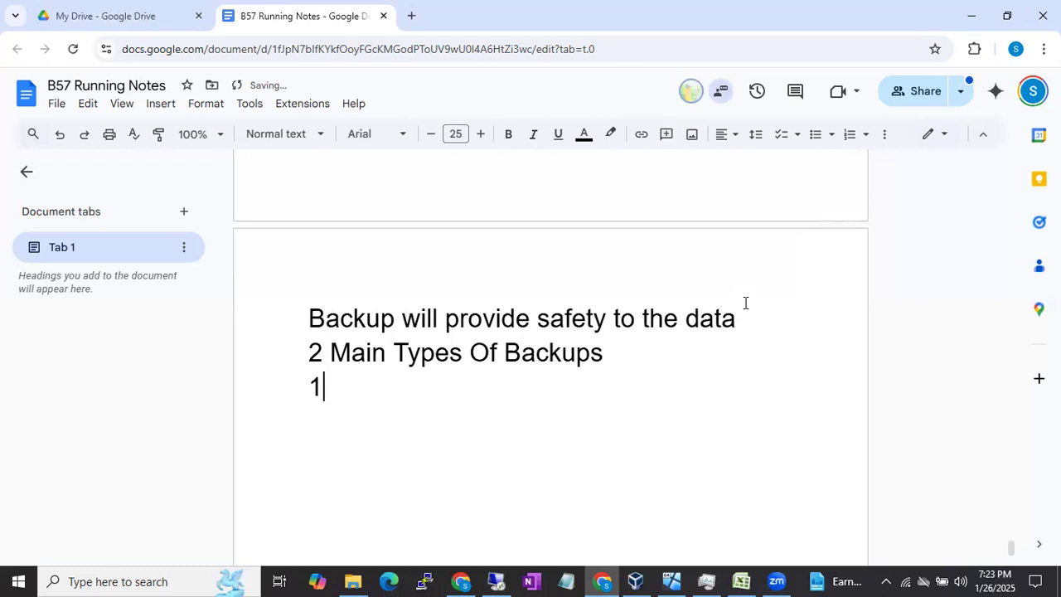
type(". Hot Backups")
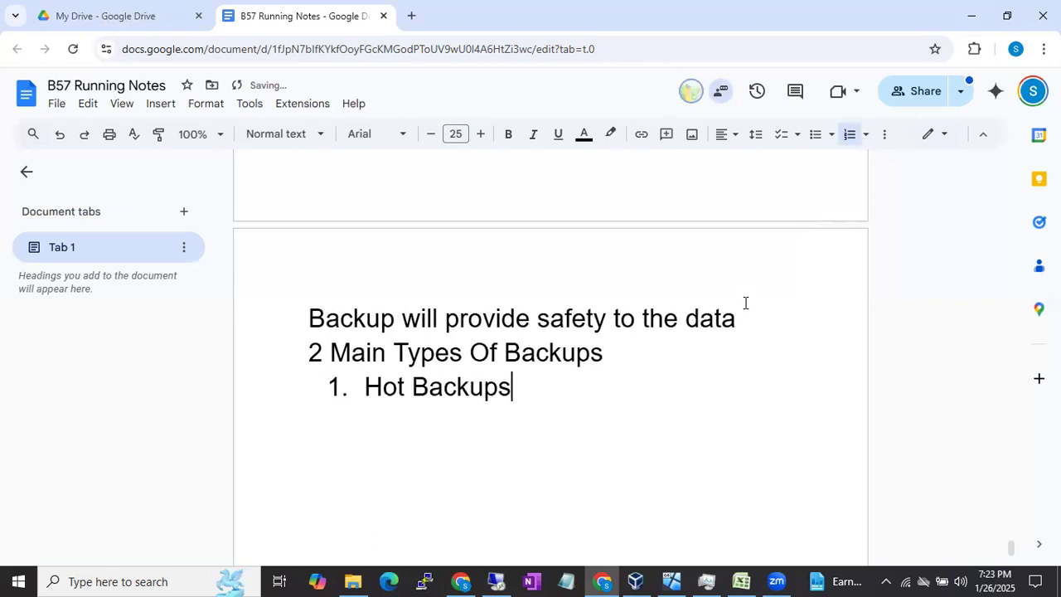
key("Return")
type("Cold Backups")
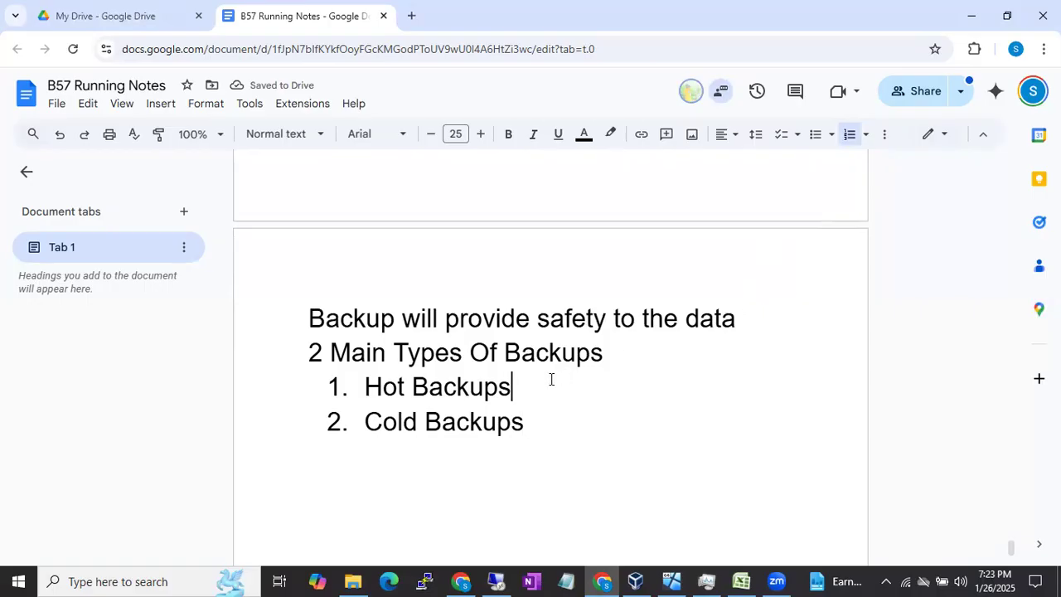
Step: Extend the Hot Backups item to read "Hot Backups are the backups that we can take when the database is online"
type("are teh")
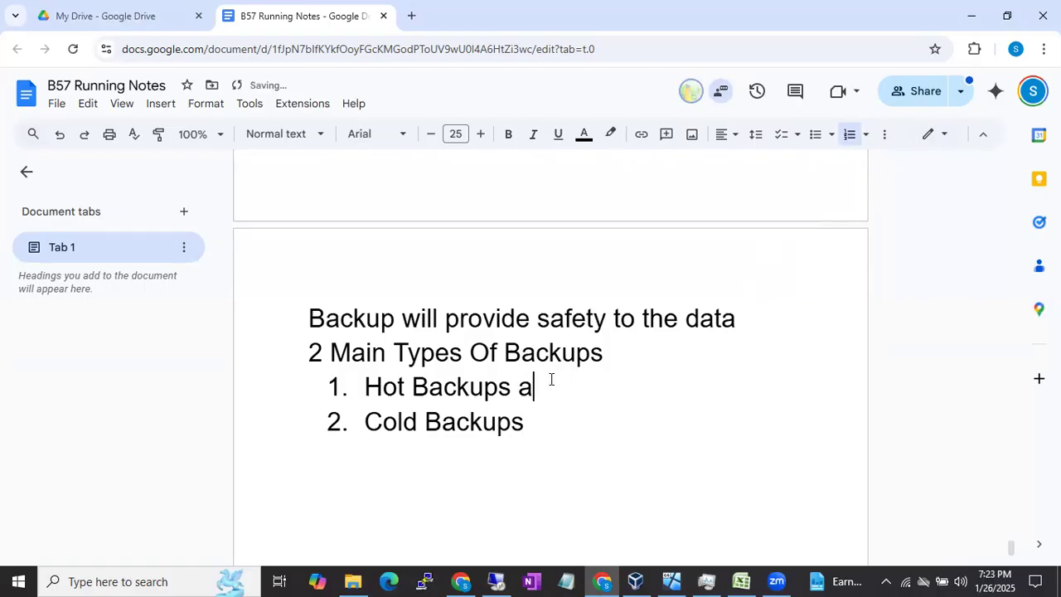
key("BackSpace")
key("BackSpace")
type("he backup that we can ")
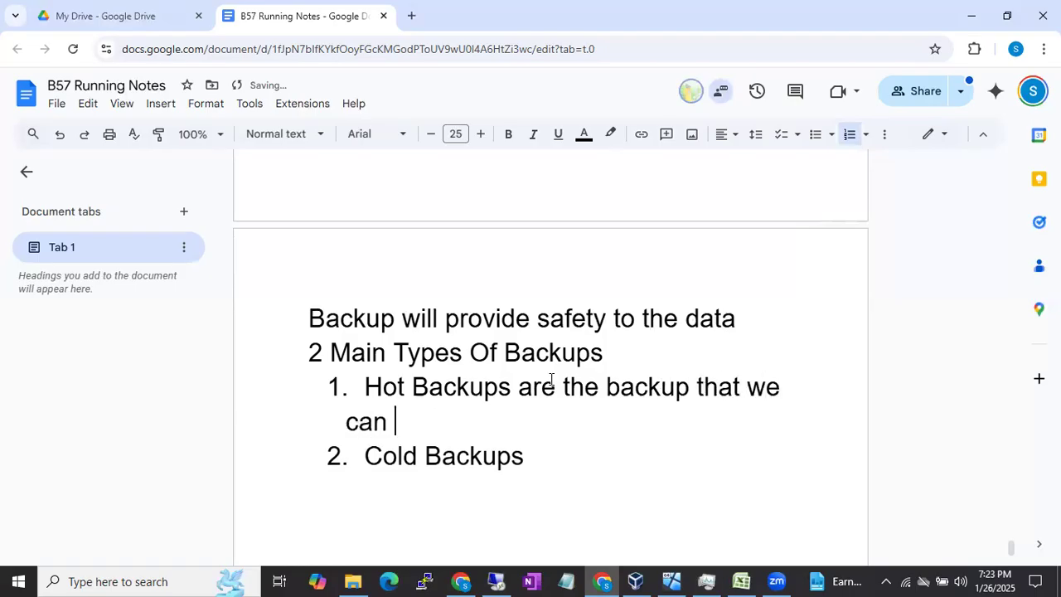
type("take t")
key("BackSpace")
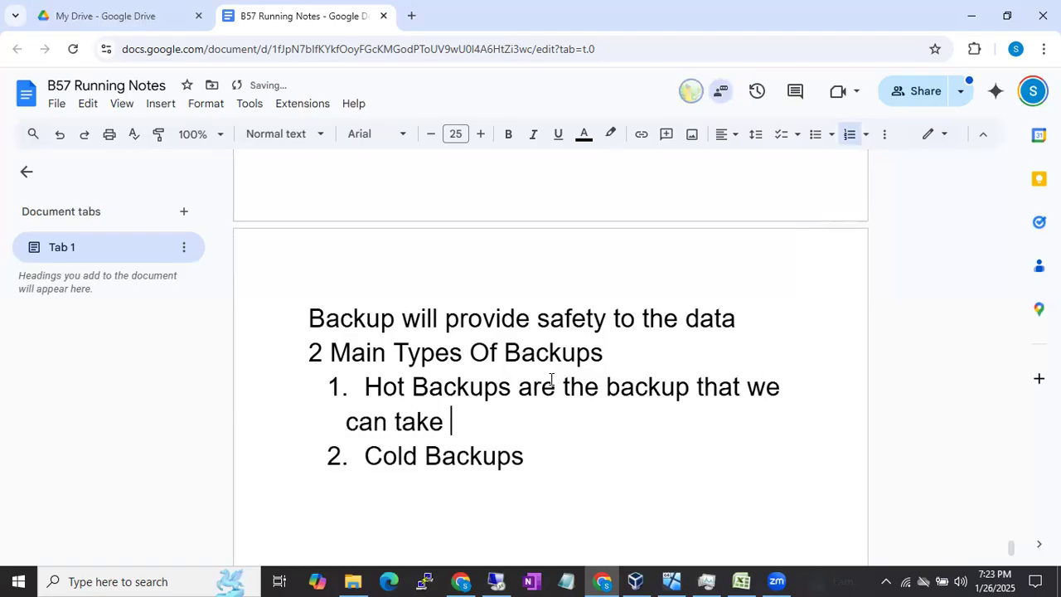
type("when the database o")
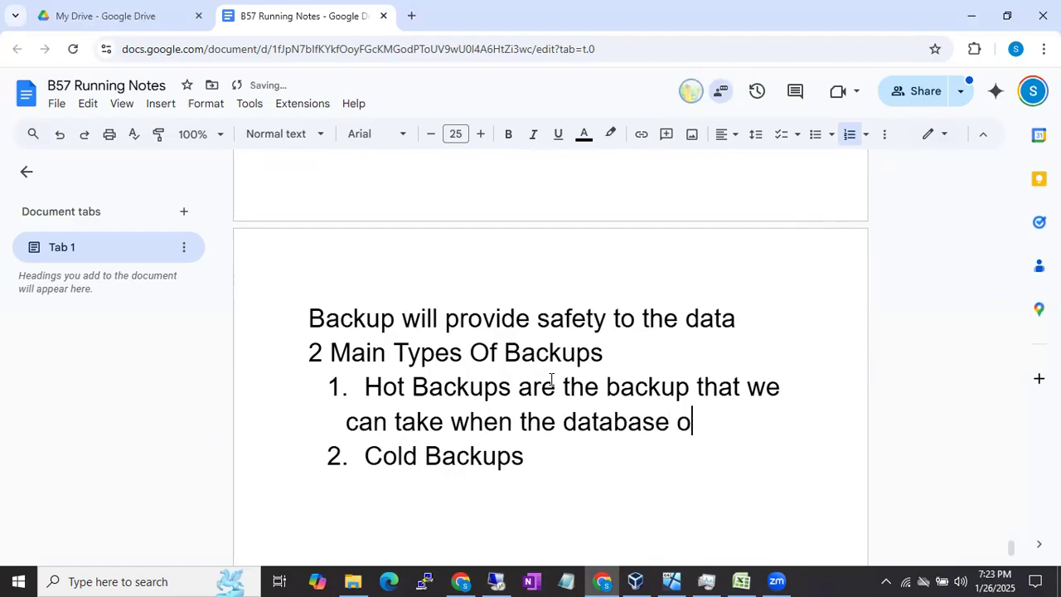
key("BackSpace")
type("is f")
key("BackSpace")
type("online")
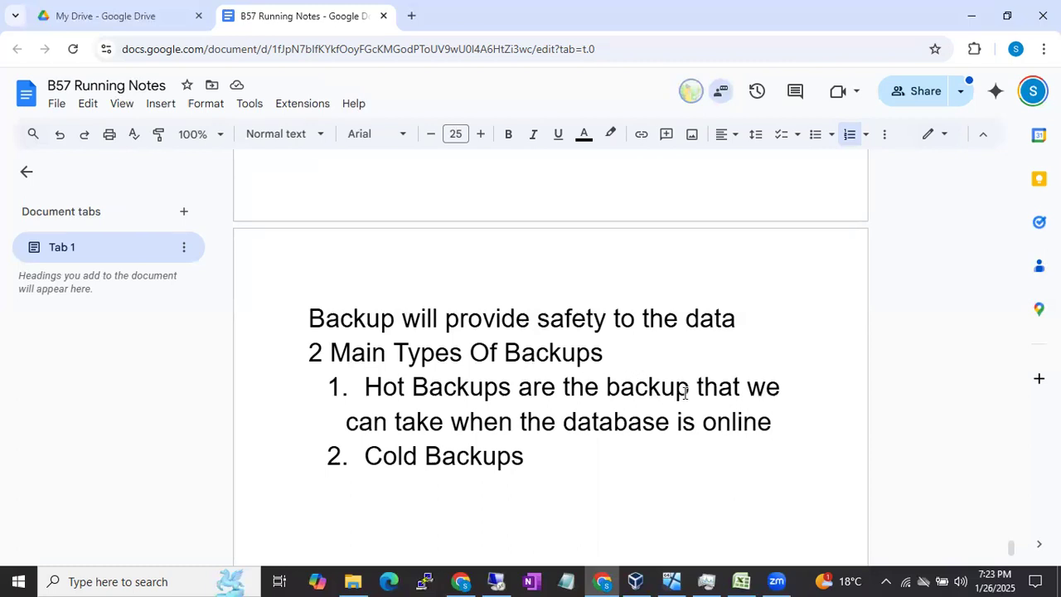
type("s")
Step: Extend the second list item to read "Cold Backup the Backups that we can take when the Database are in offline"
left_click(545, 491)
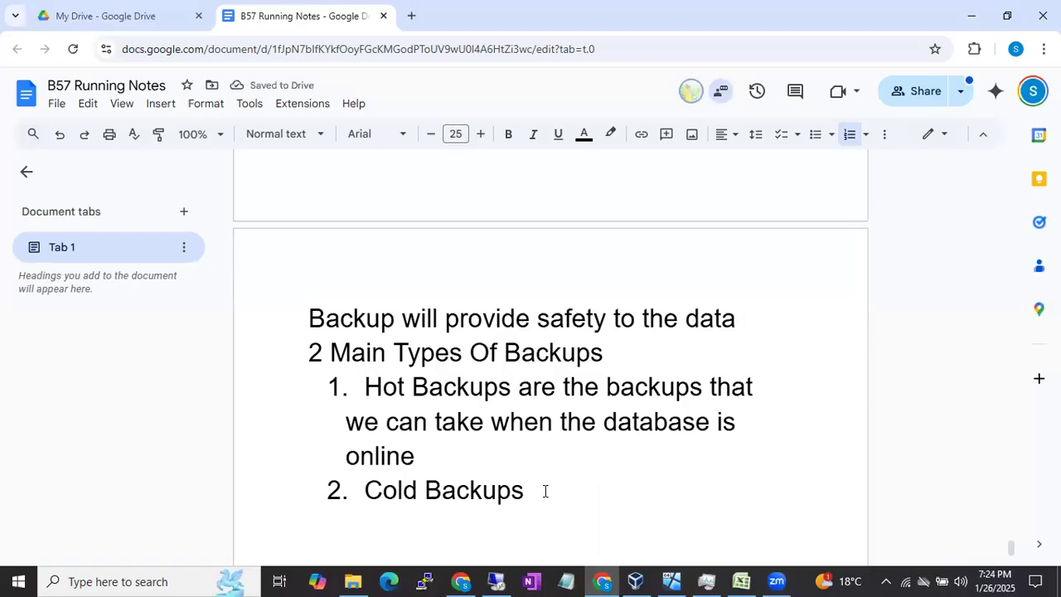
type("the Backups that we can take whe")
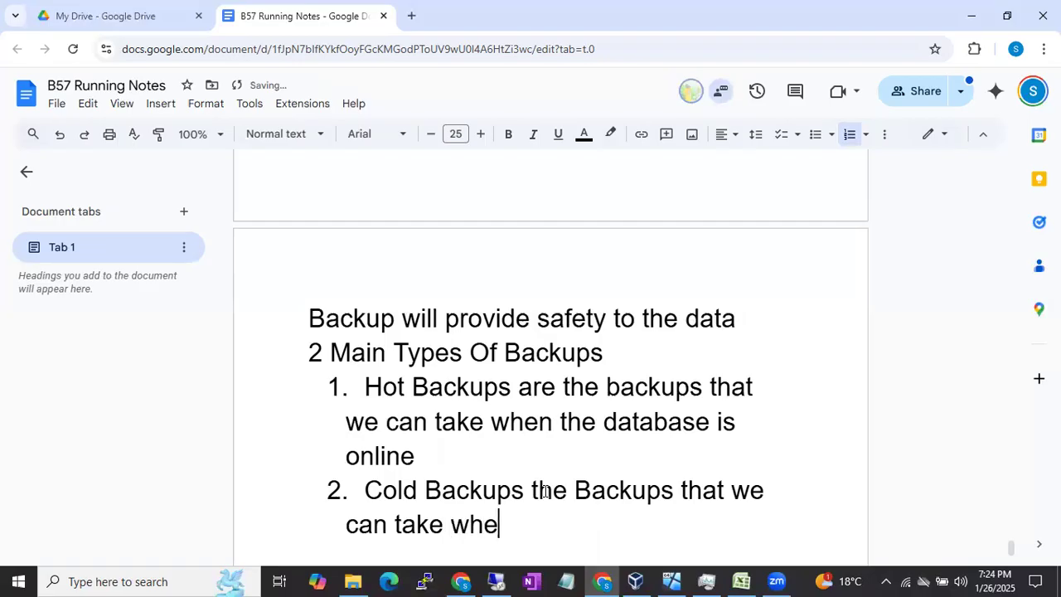
type("n the Datb")
key("BackSpace")
type("a")
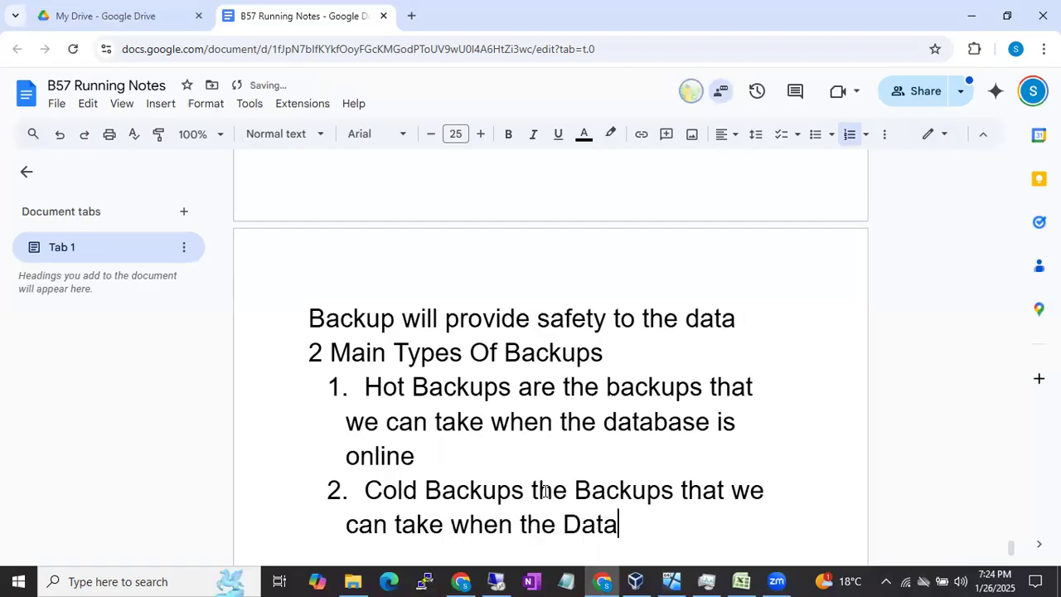
type("base are in offline")
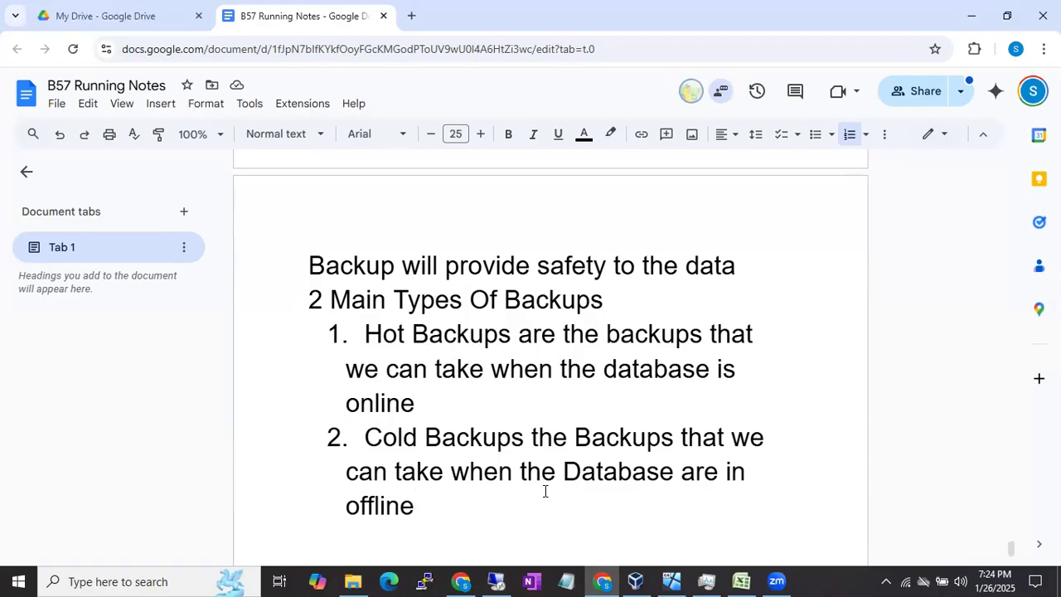
left_click(527, 437)
key("BackSpace")
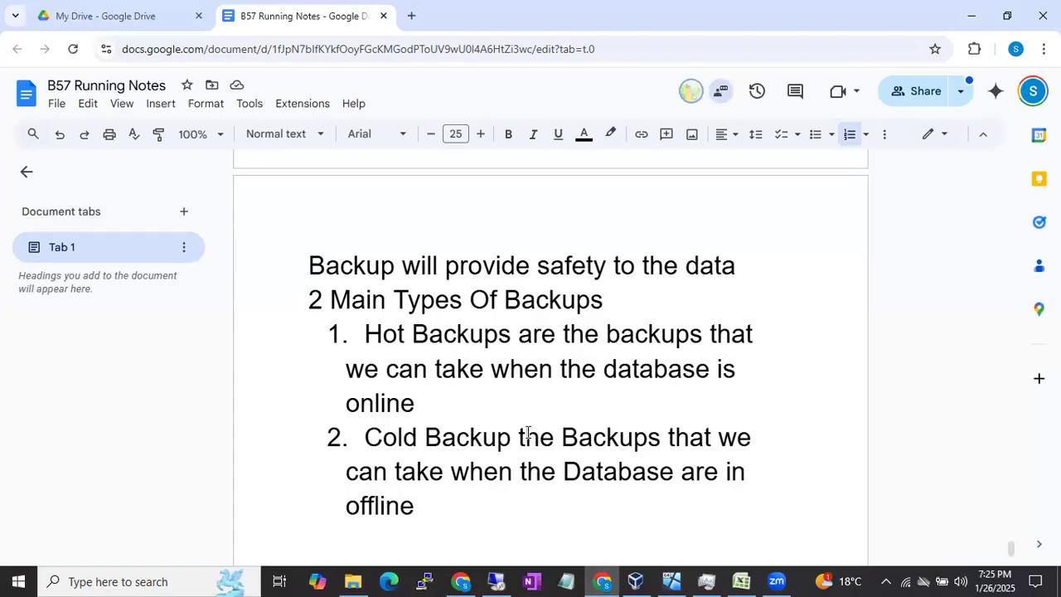
Step: Insert an unnumbered line reading "We have 20 Types of Hot Backups" between the hot and cold backup items
left_click(435, 412)
key("Return")
key("BackSpace")
key("BackSpace")
type("We have 20")
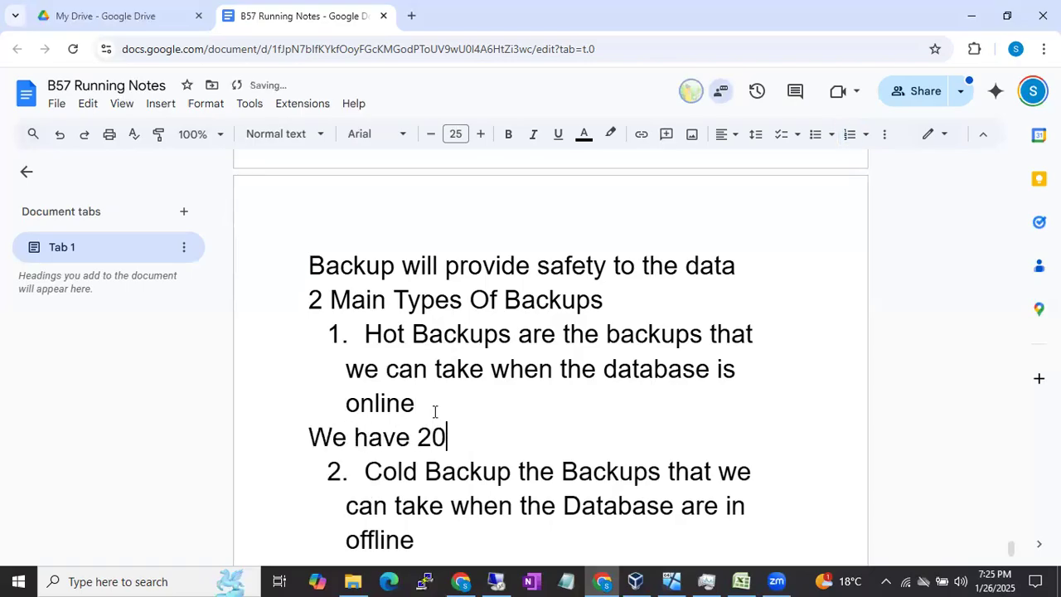
type(" Types of Hot Bakcups")
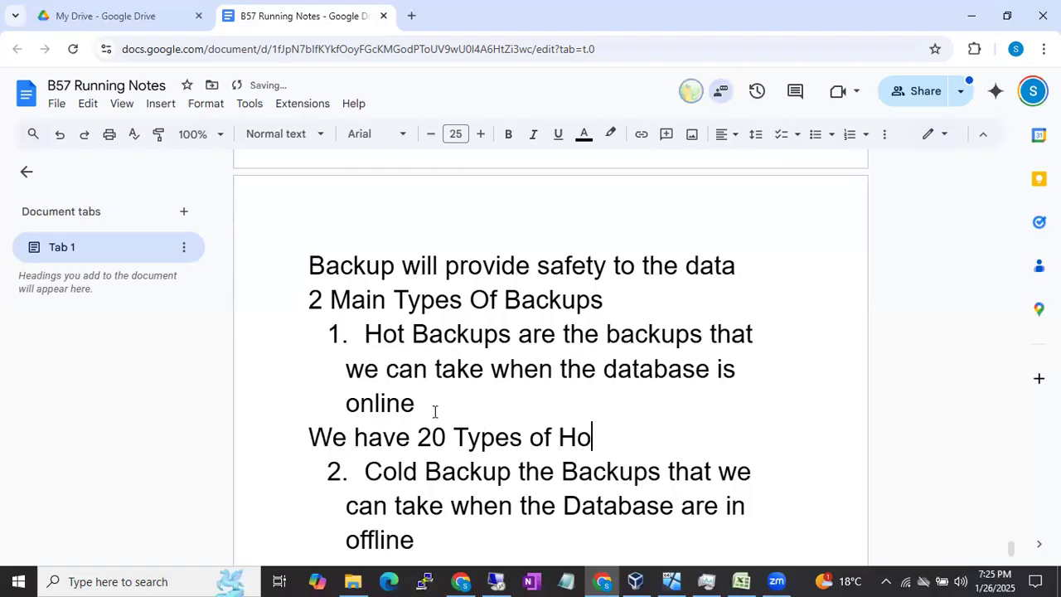
key("Return")
key("Left")
key("Left")
key("Left")
key("Left")
key("BackSpace")
key("Right")
type("k")
key("Right")
key("Right")
key("Right")
Step: Start a numbered list under the hot backup types line with the items "Full Backup" and "Differential Bakcup"
key("Return")
type("1.")
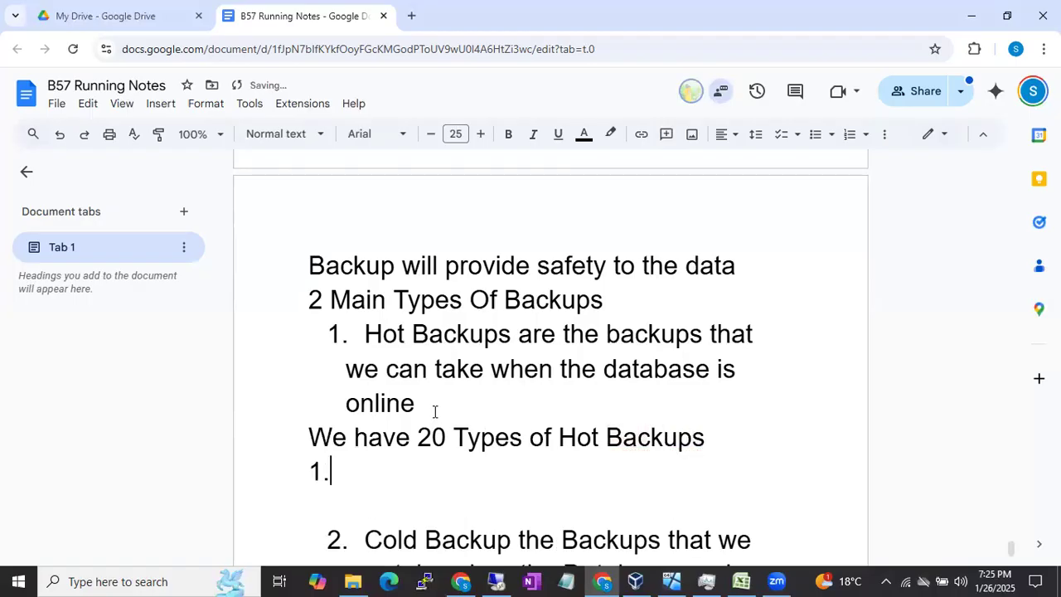
type(" Full Backup")
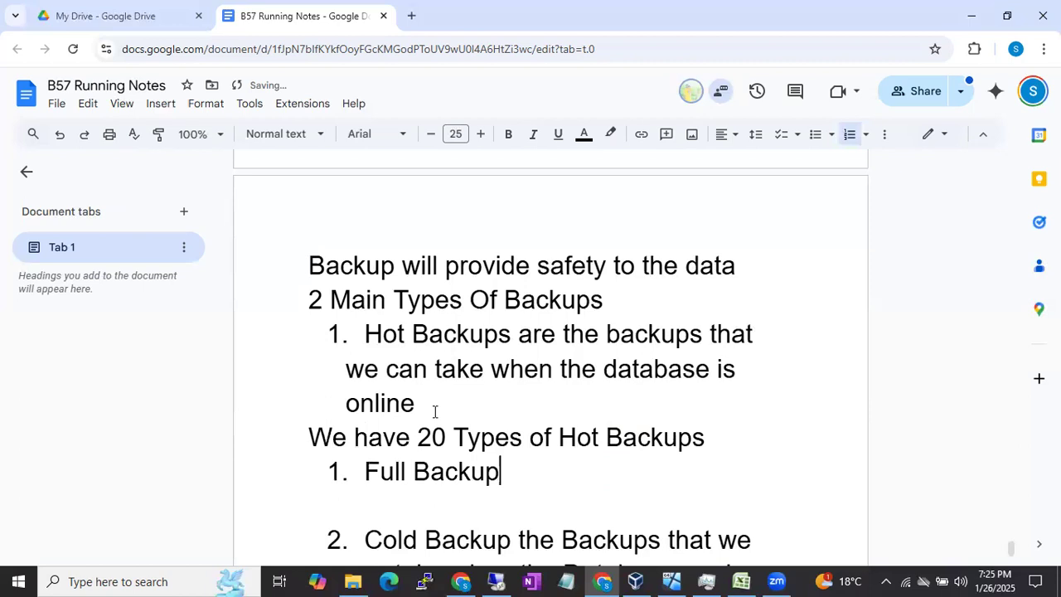
key("Return")
type("Diff")
key("BackSpace")
type("erential Bakcup")
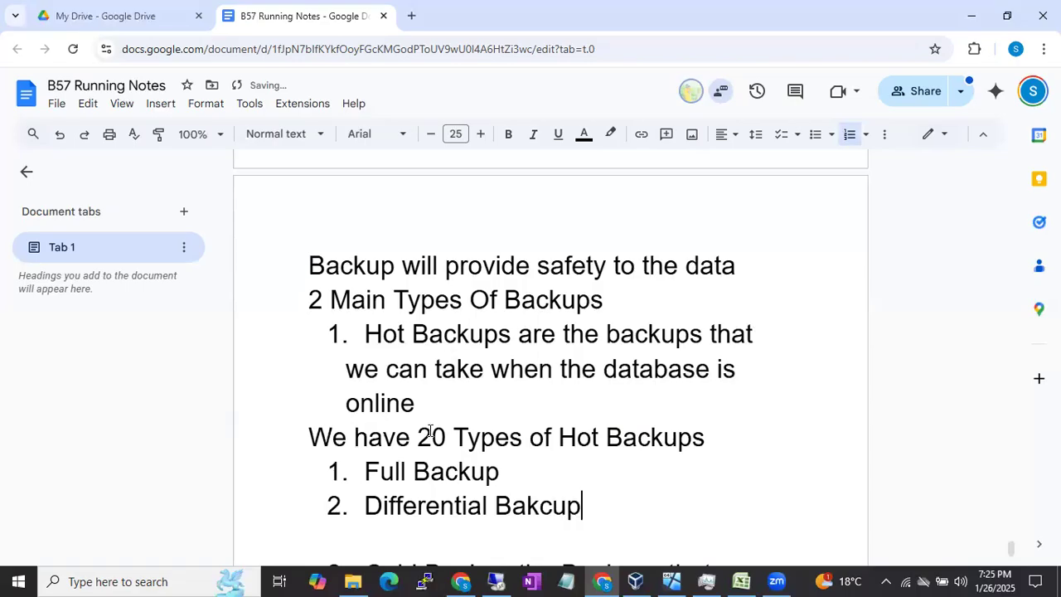
Step: Change the number of hot backup types to 10 and correct the second item to "Differential Backup"
left_click(430, 431)
key("BackSpace")
type("1")
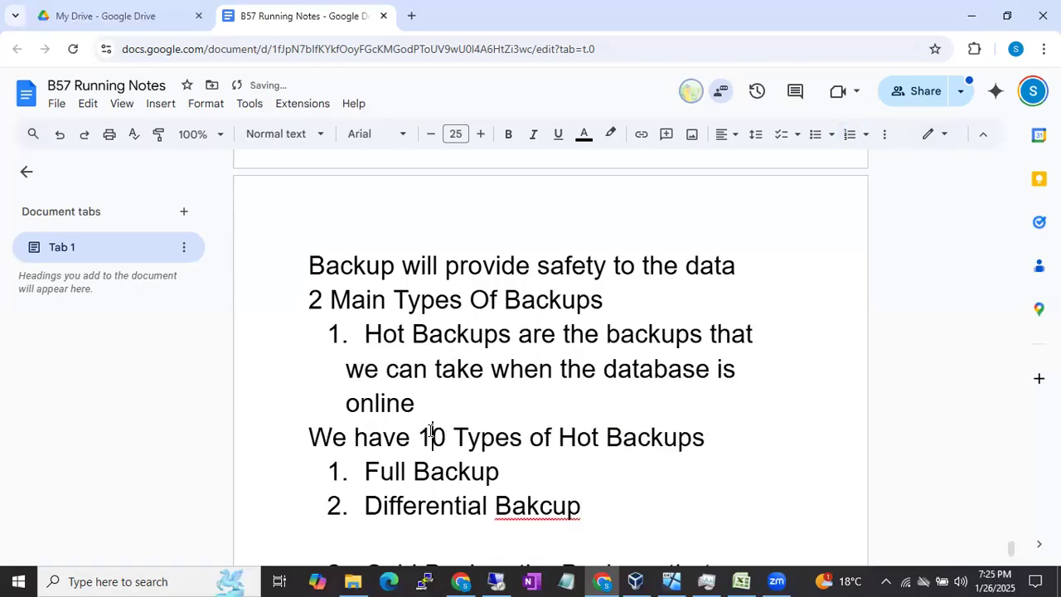
left_click(610, 522)
key("BackSpace")
key("BackSpace")
key("BackSpace")
key("BackSpace")
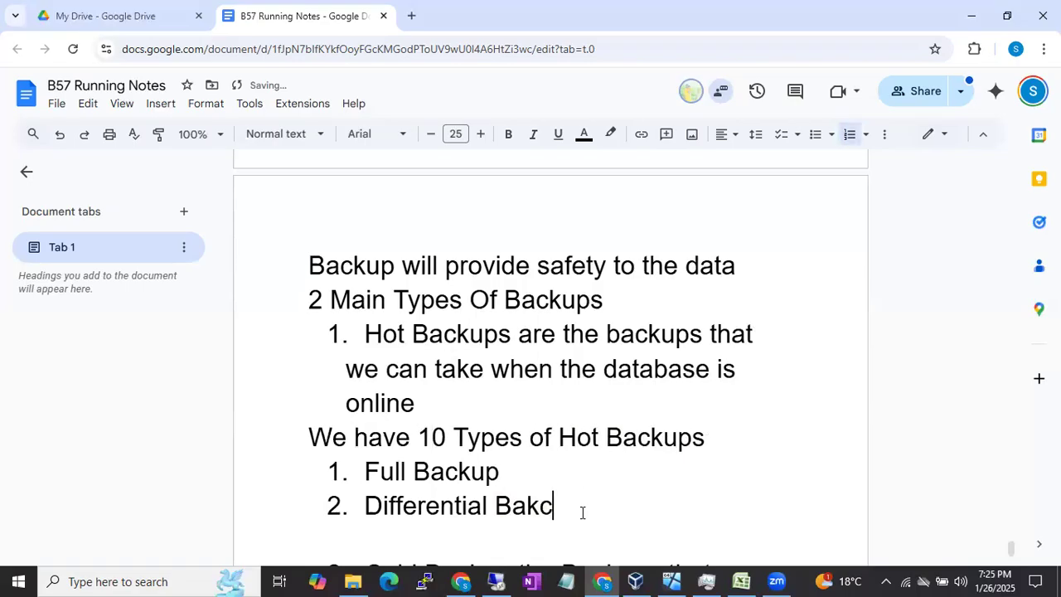
type("ckup")
Step: Add "Transaction Log Backup" as the third item in the list of hot backup types
key("Return")
type("Ta")
key("BackSpace")
type("ransac")
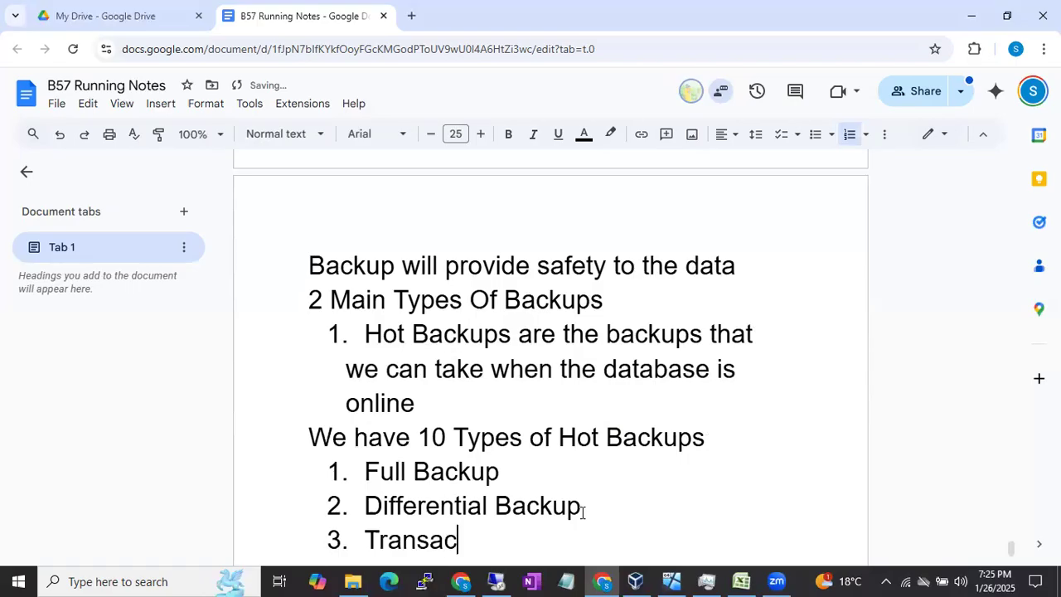
type("tion Log Backup")
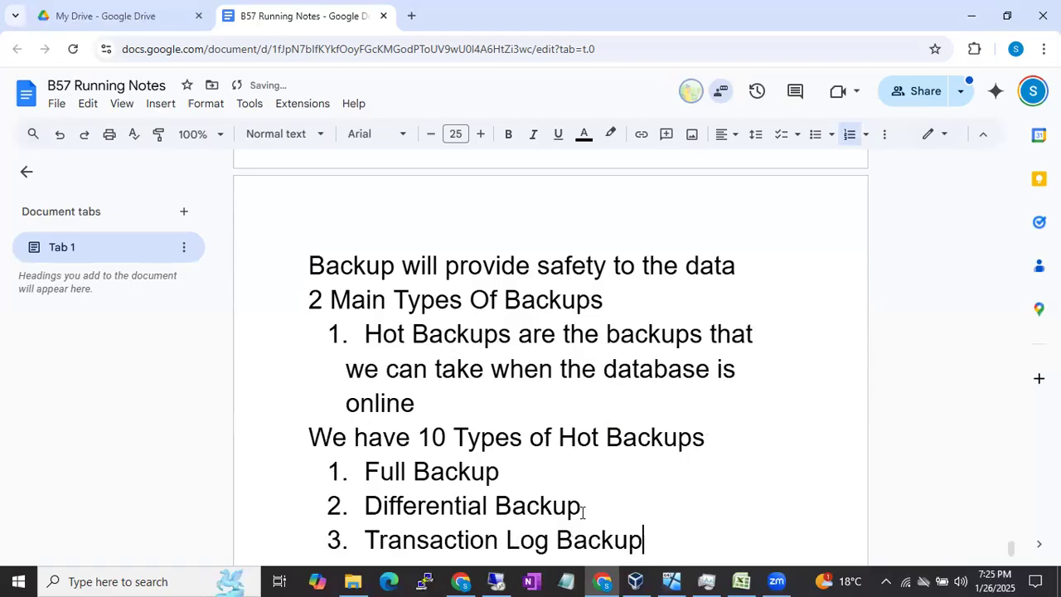
Step: Add "File and File Group Backup" and "Copy Only Backup" as items 4 and 5, followed by an empty sixth item
key("Return")
type("File and File Group Bac")
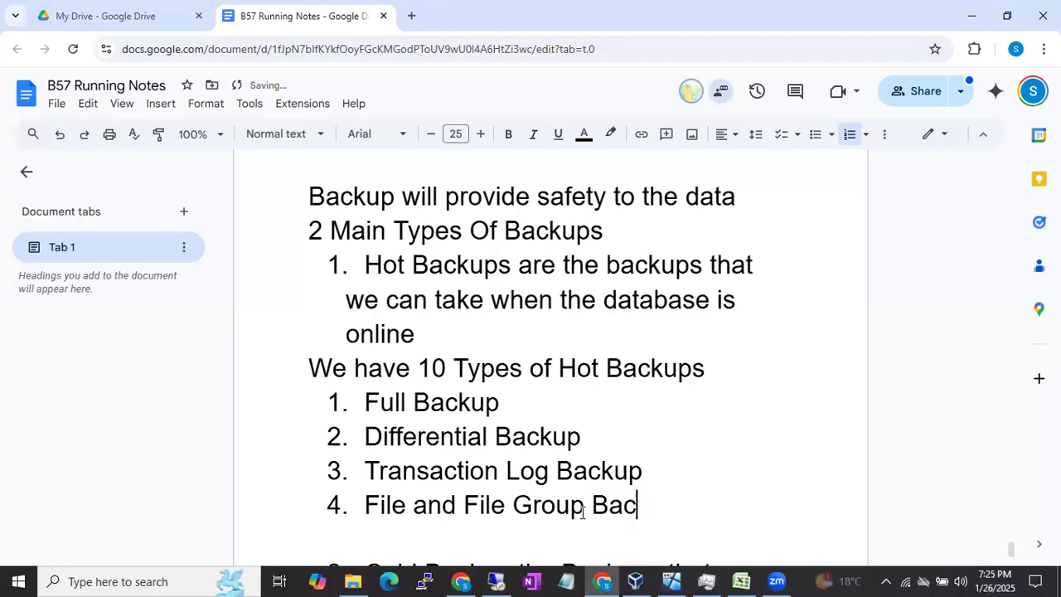
type("kup")
key("Return")
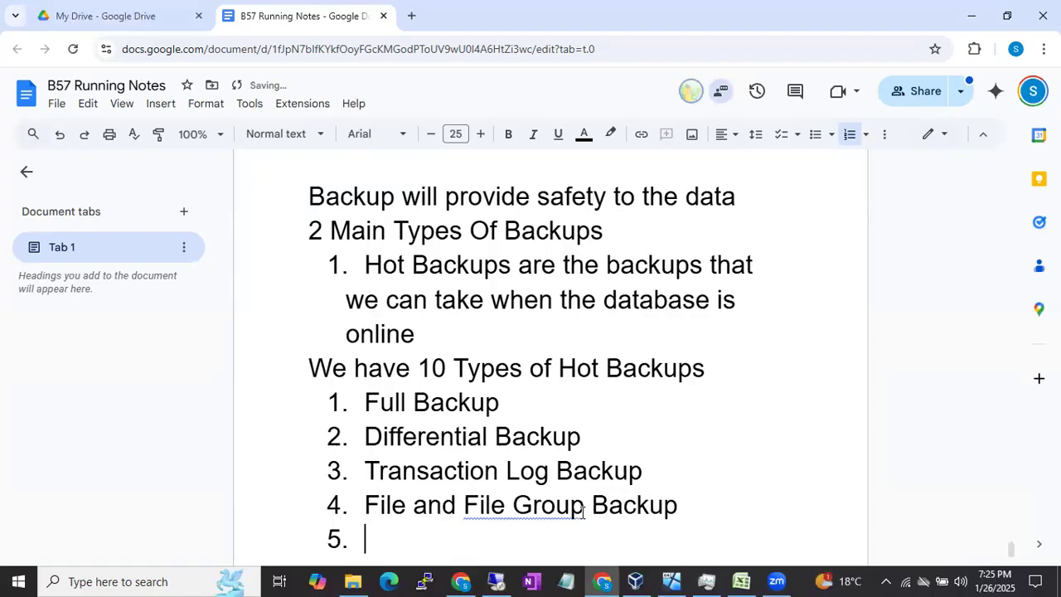
type("Copy Only B")
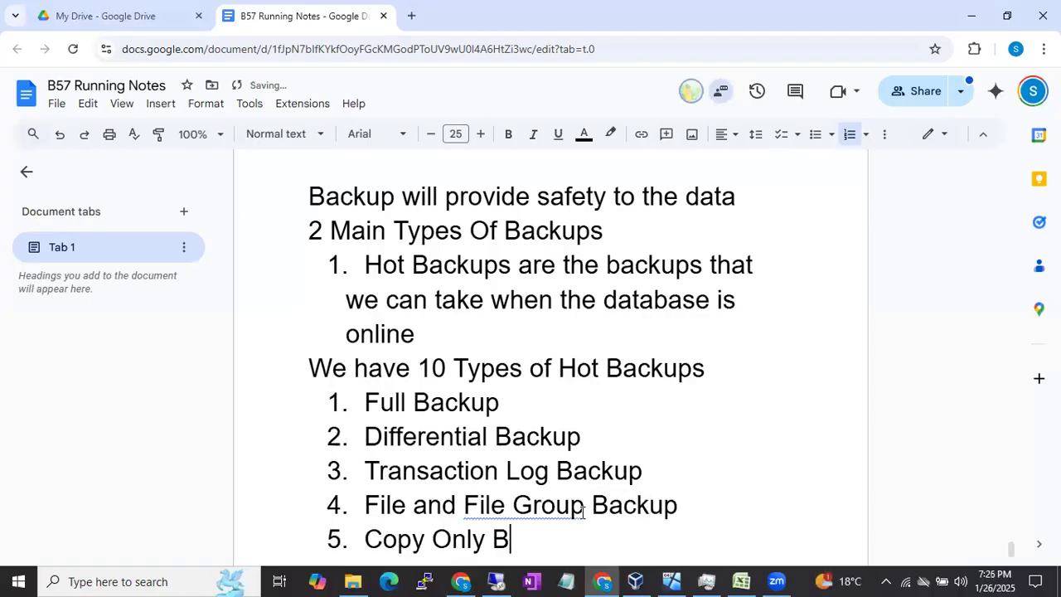
type("ackup")
key("Return")
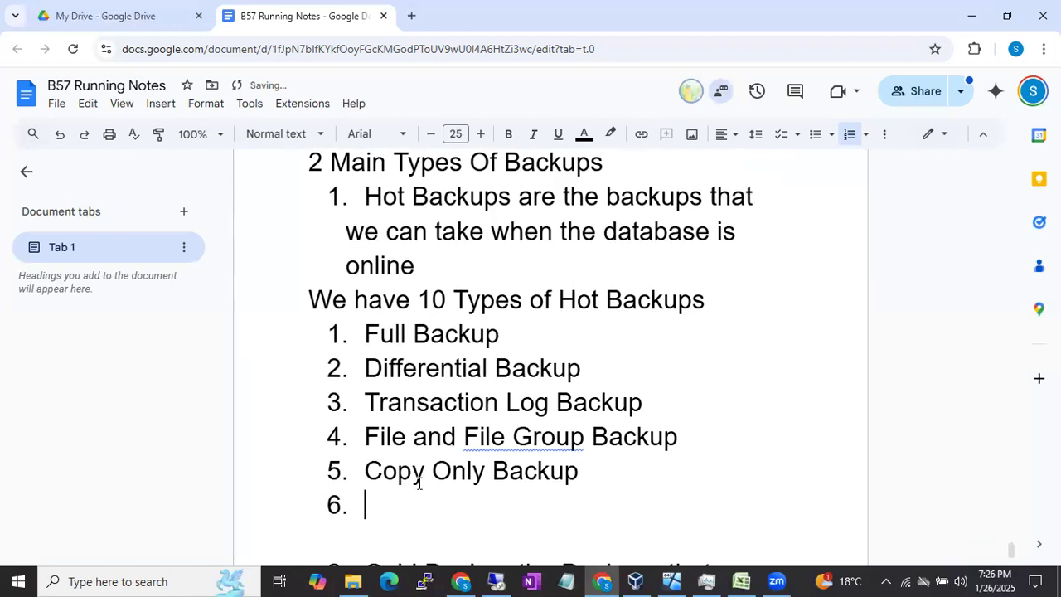
Step: Move the "File and File Group Backup" item below "Copy Only Backup" so it becomes item 5
left_click_drag(366, 437, 695, 429)
key("ctrl+c")
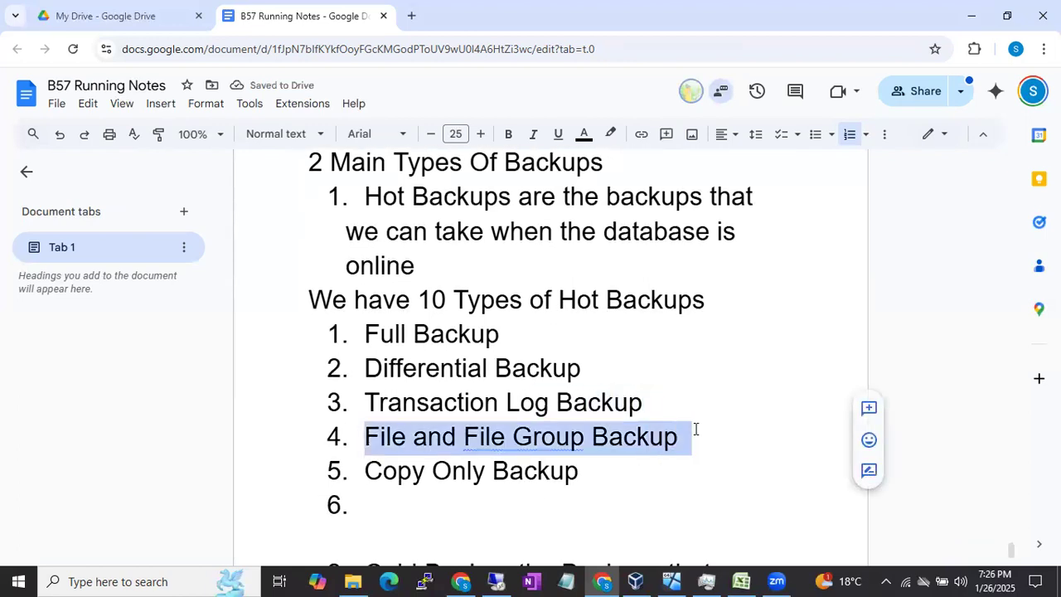
key("BackSpace")
left_click(402, 481)
key("ctrl+v")
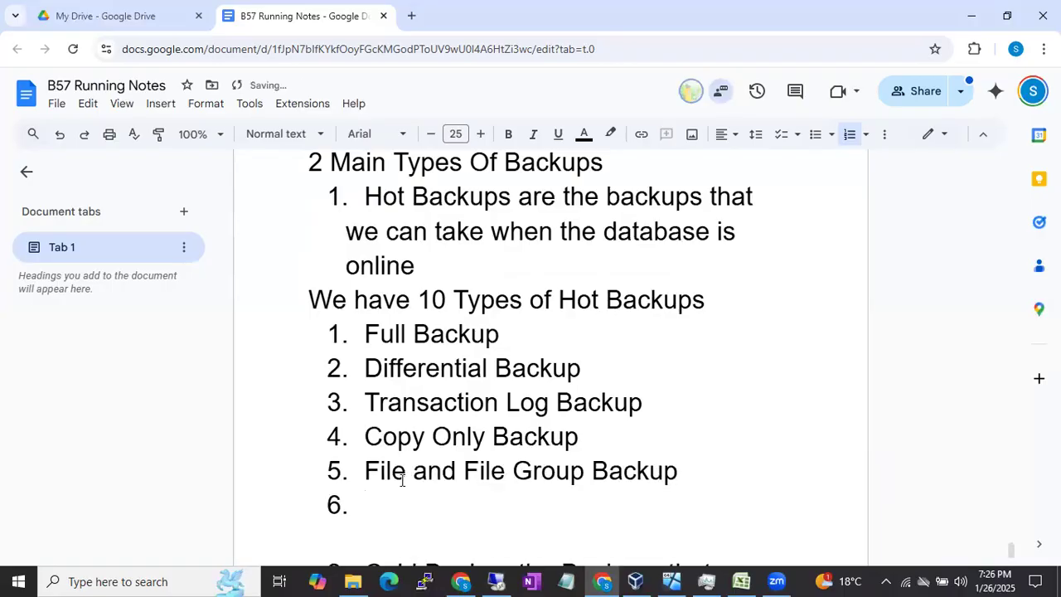
Step: Fill in the empty sixth item of the hot backup list with "Split Backup/stripped"
type("Split")
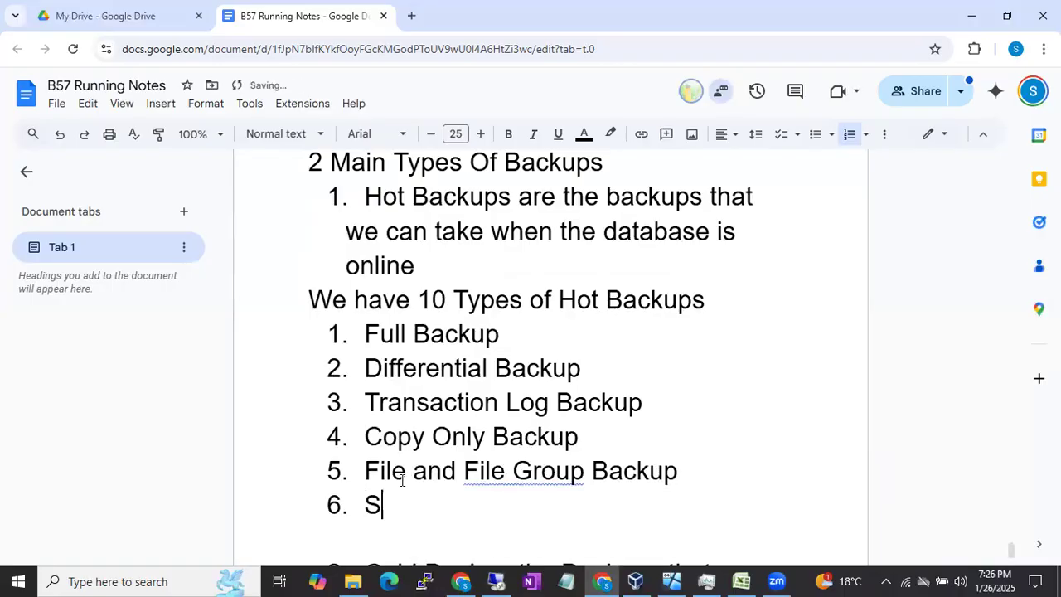
type("ckup")
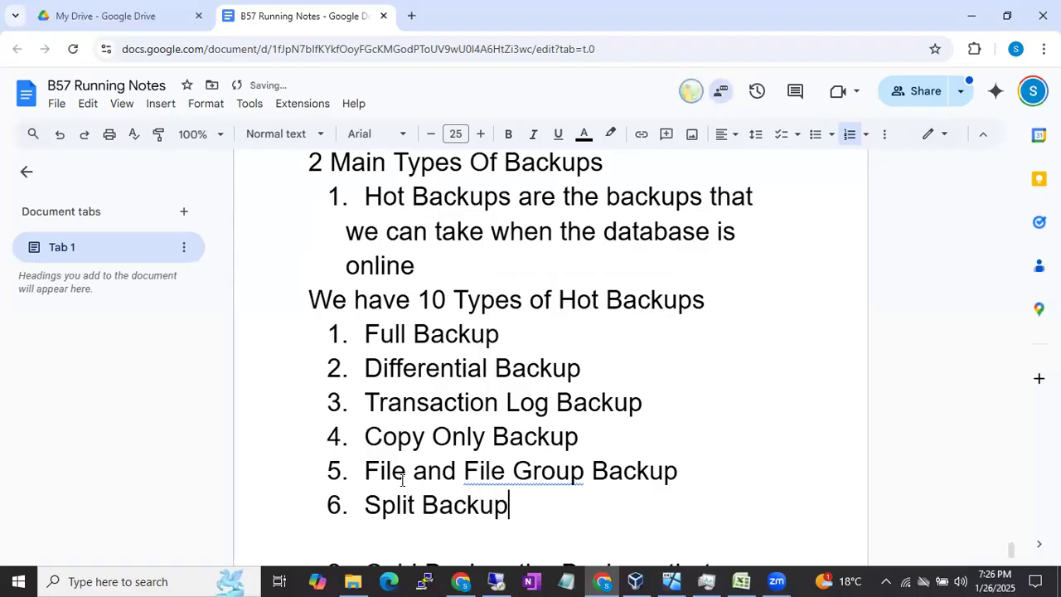
type("/stripped")
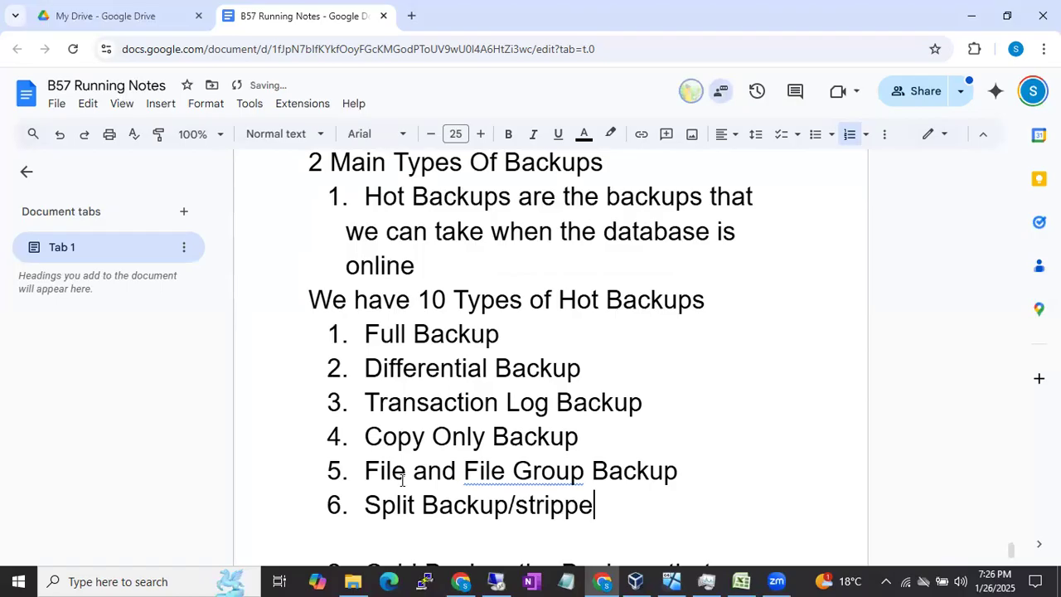
Step: Add "Tail Log backup" as the seventh item in the list of hot backup types
key("Return")
type("Tran")
key("BackSpace")
key("BackSpace")
key("BackSpace")
type("ail ")
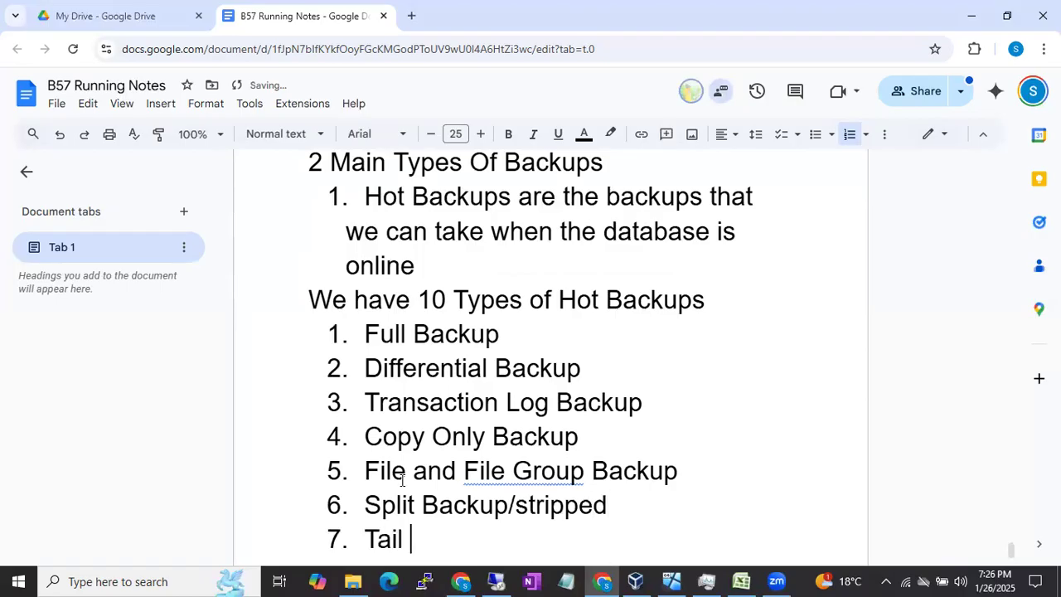
type("Log backup")
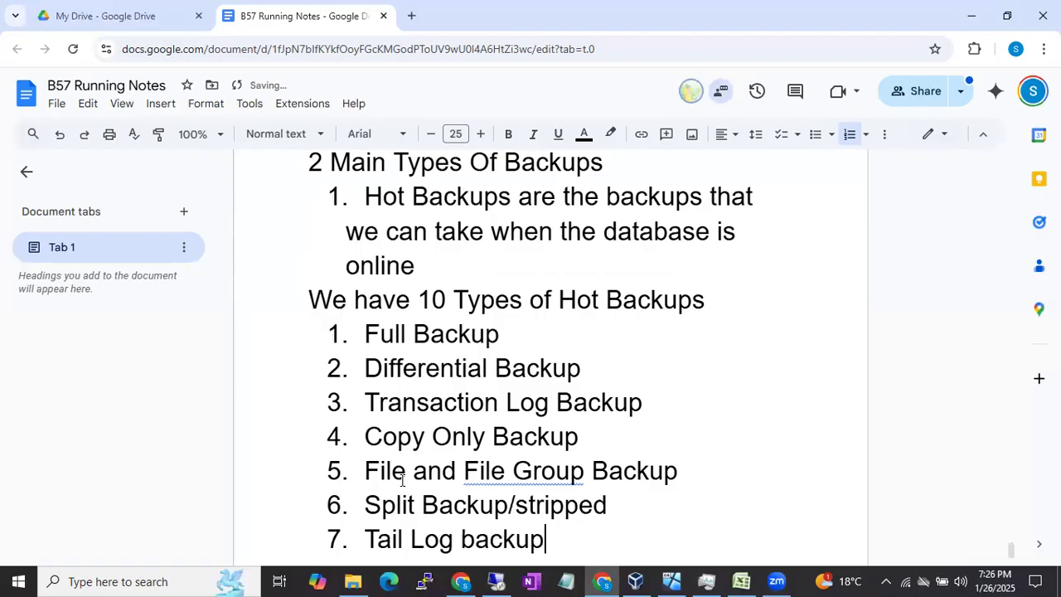
Step: Add "Partial Backup" and "Partial Differential Backup" as items 8 and 9 of the hot backup list
key("Return")
type("Partial Backup")
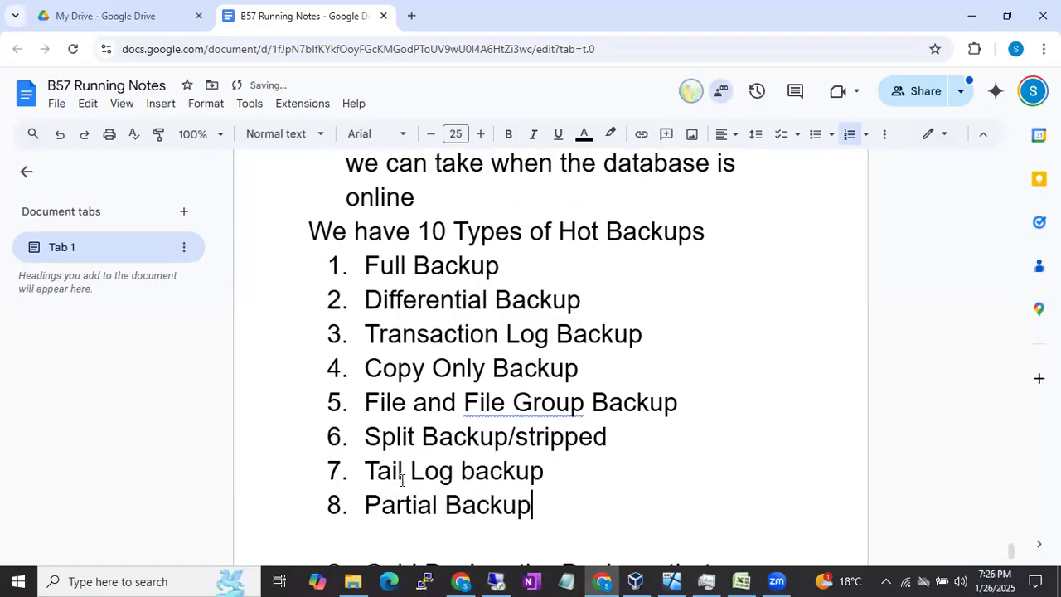
key("Return")
type("Par")
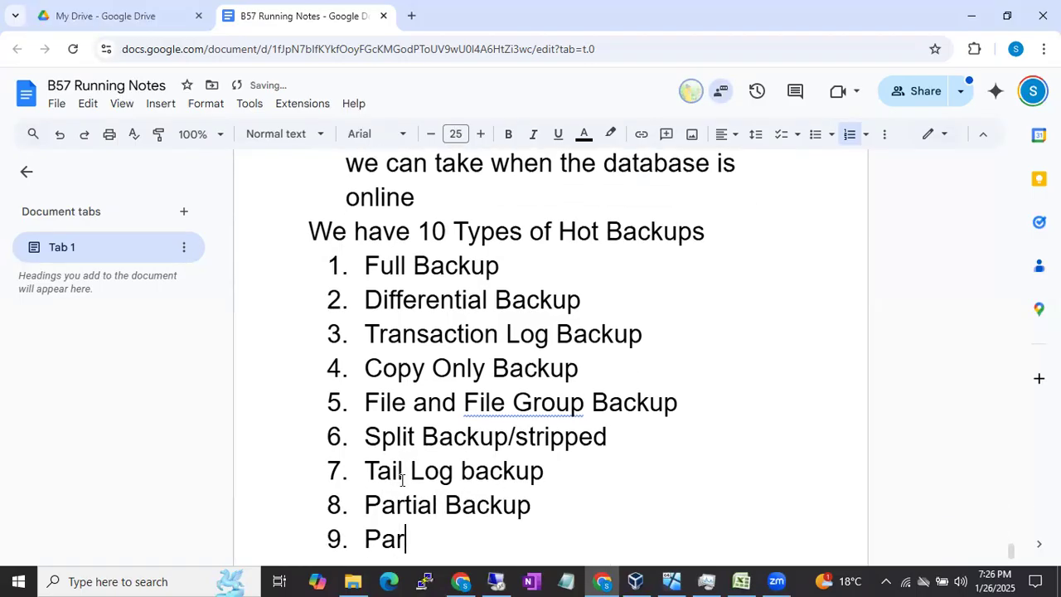
type("tial Differ")
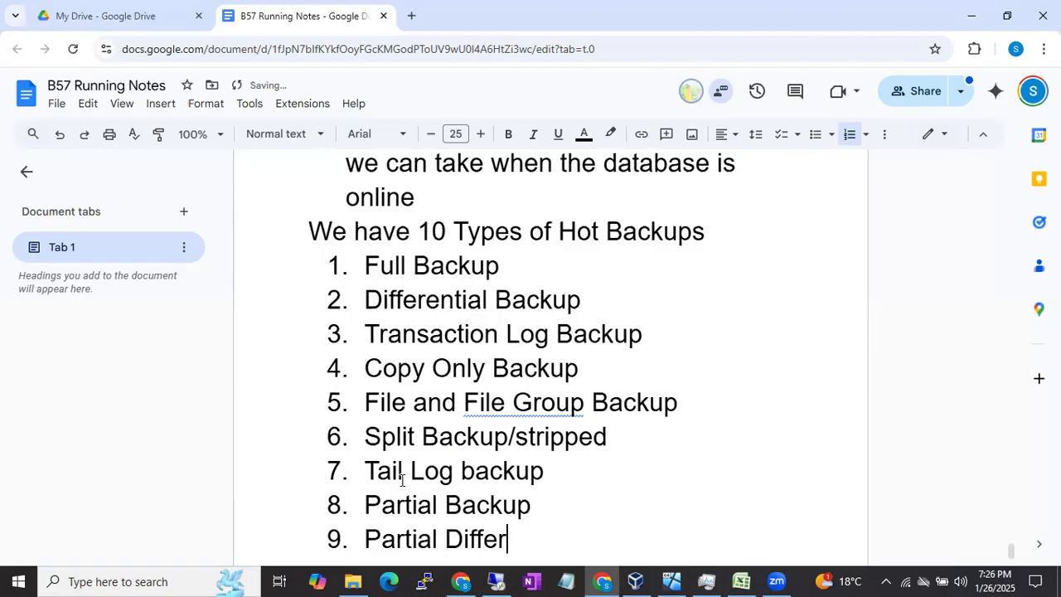
type("ential Backup")
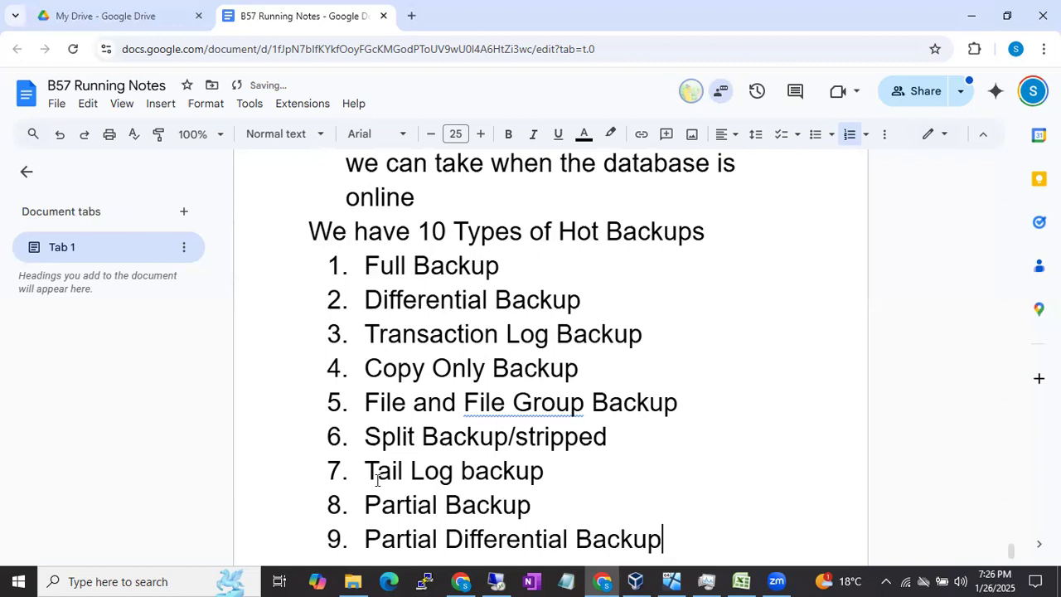
Step: Insert "Mirror Backup" as a new item directly after "Tail Log backup" in the list
left_click(540, 500)
left_click(548, 473)
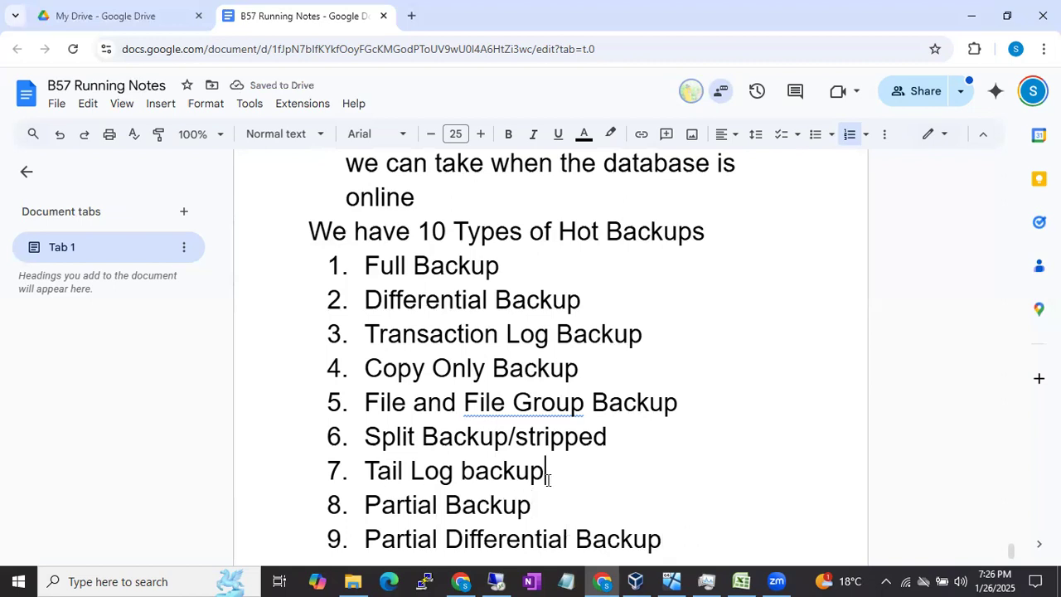
key("Return")
type("Mirror Backup")
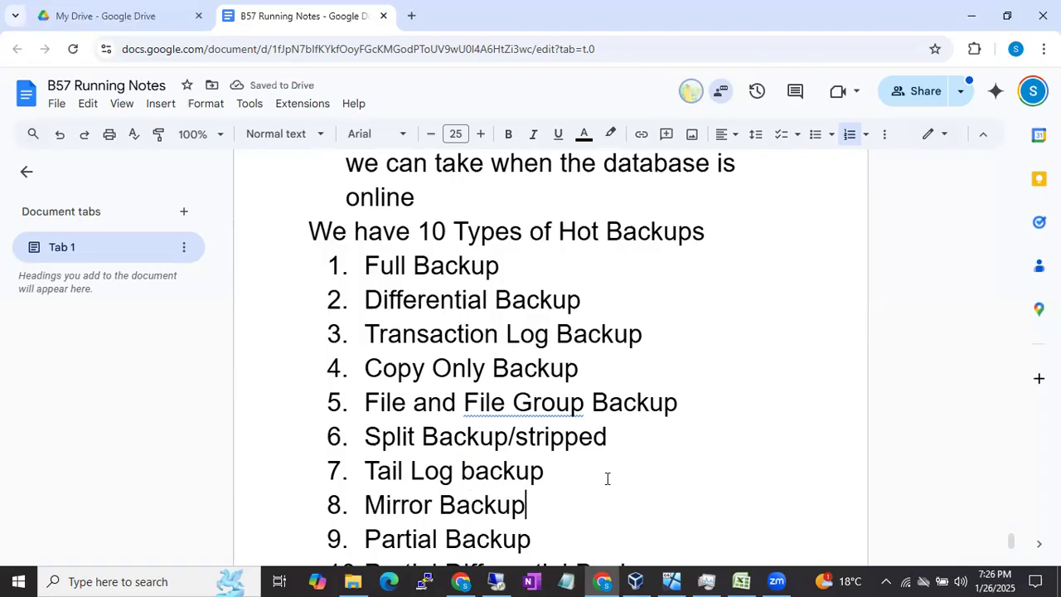
Step: Review the hot backup types in the list, highlighting entries from "Full Backup" through "Partial Differential Backup"
scroll(628, 469, "down", 1)
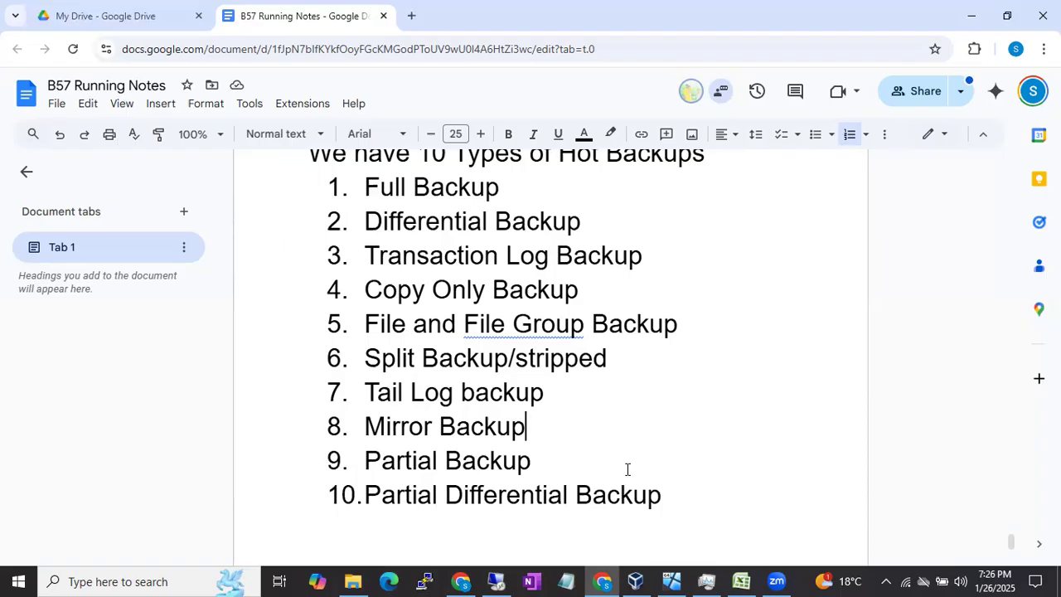
left_click_drag(365, 188, 486, 189)
left_click_drag(365, 222, 567, 221)
left_click_drag(365, 255, 648, 257)
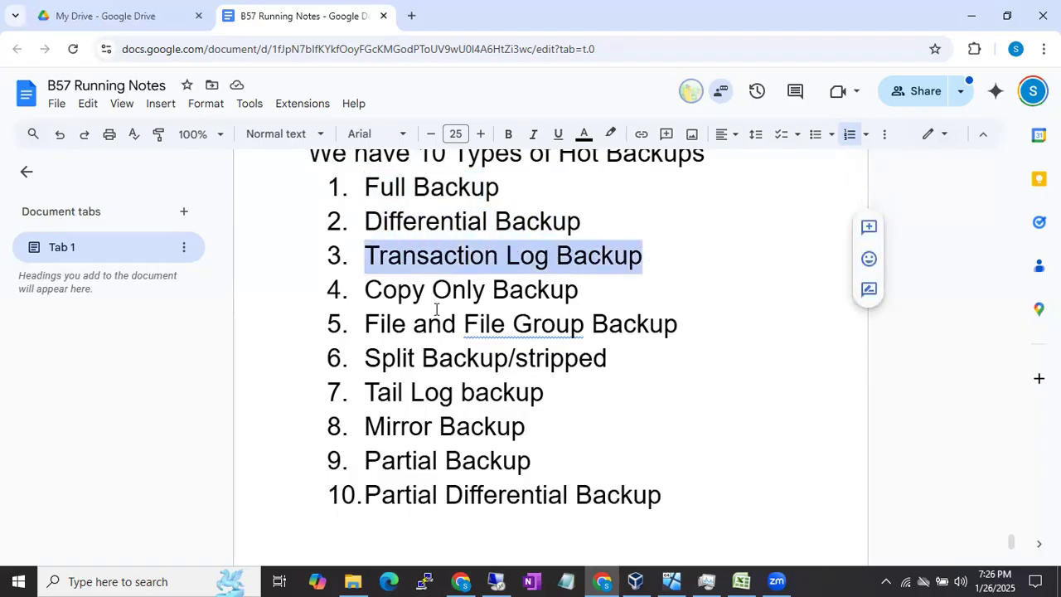
left_click_drag(365, 289, 596, 294)
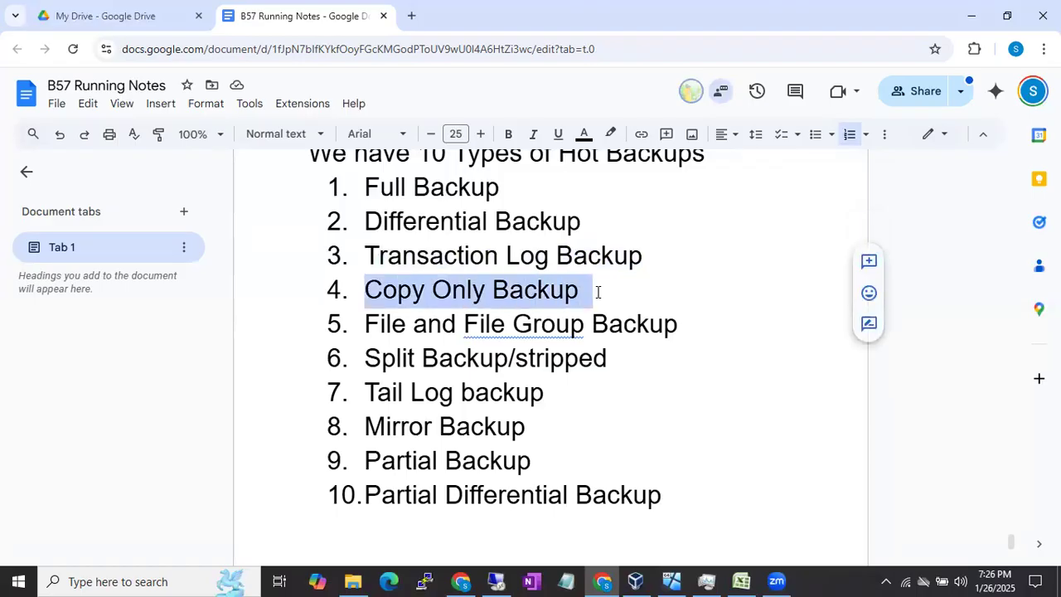
left_click(357, 323)
left_click_drag(364, 323, 623, 324)
left_click_drag(381, 357, 571, 360)
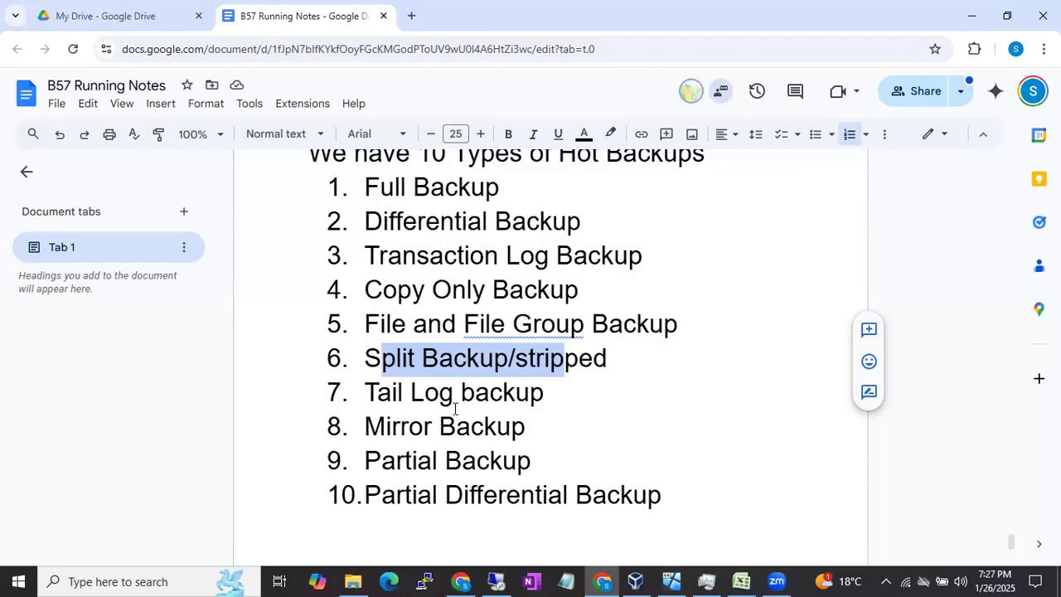
left_click_drag(367, 423, 537, 426)
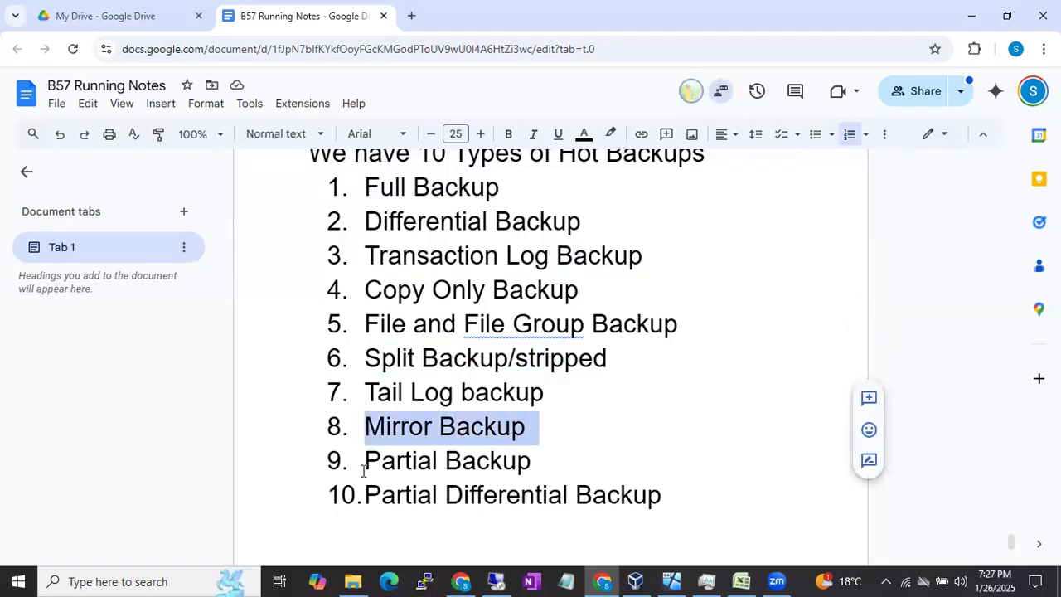
left_click_drag(368, 463, 543, 460)
left_click_drag(383, 496, 630, 489)
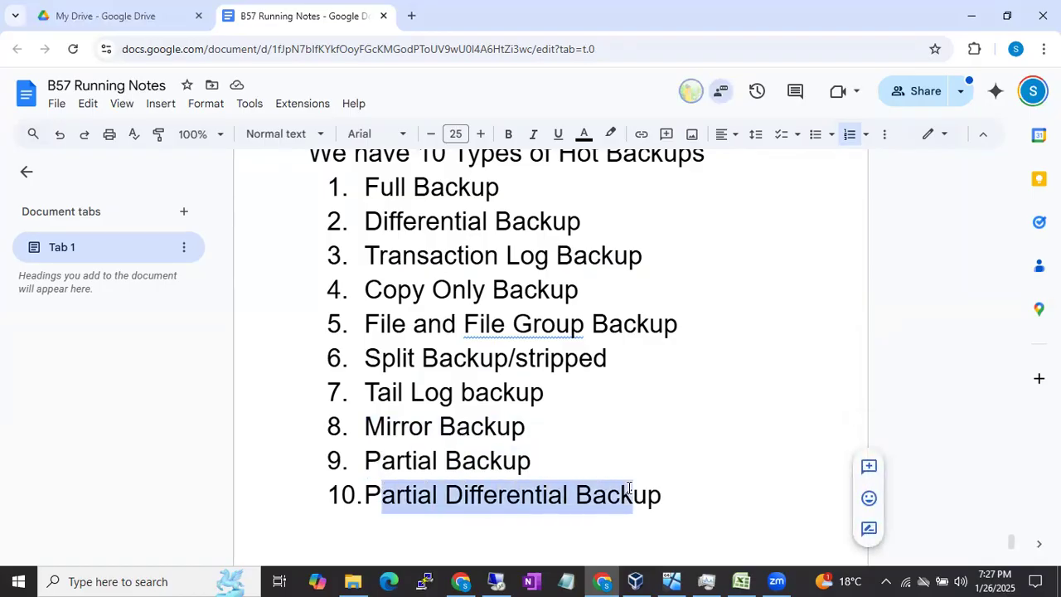
Step: End the numbered list after "Partial Differential Backup" and start an unnumbered line with the label "Full backup:"
left_click(691, 496)
key("Return")
key("Return")
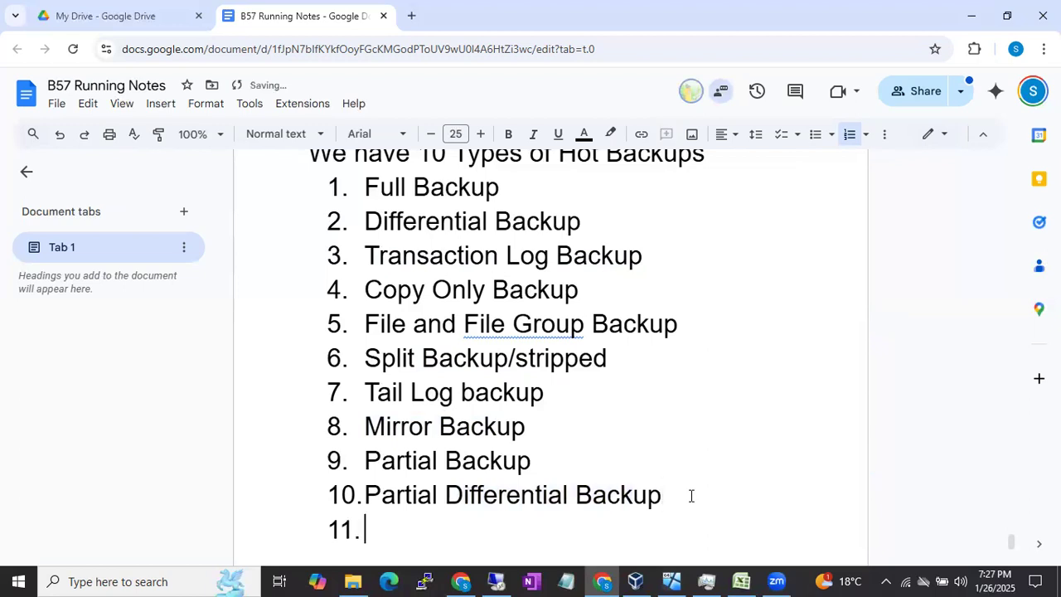
type("Full backup")
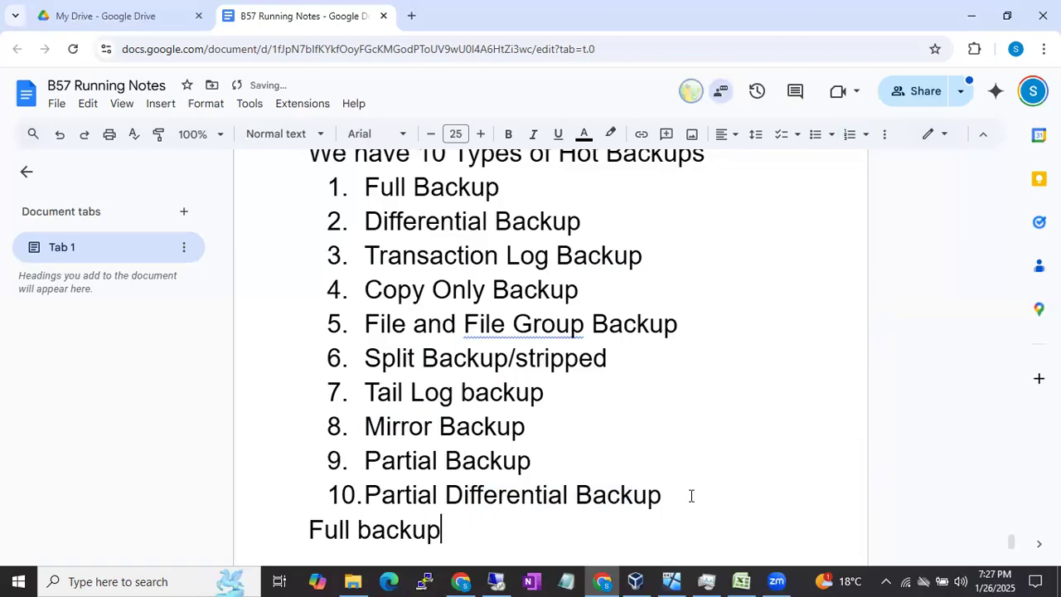
type(": ")
type("Full B")
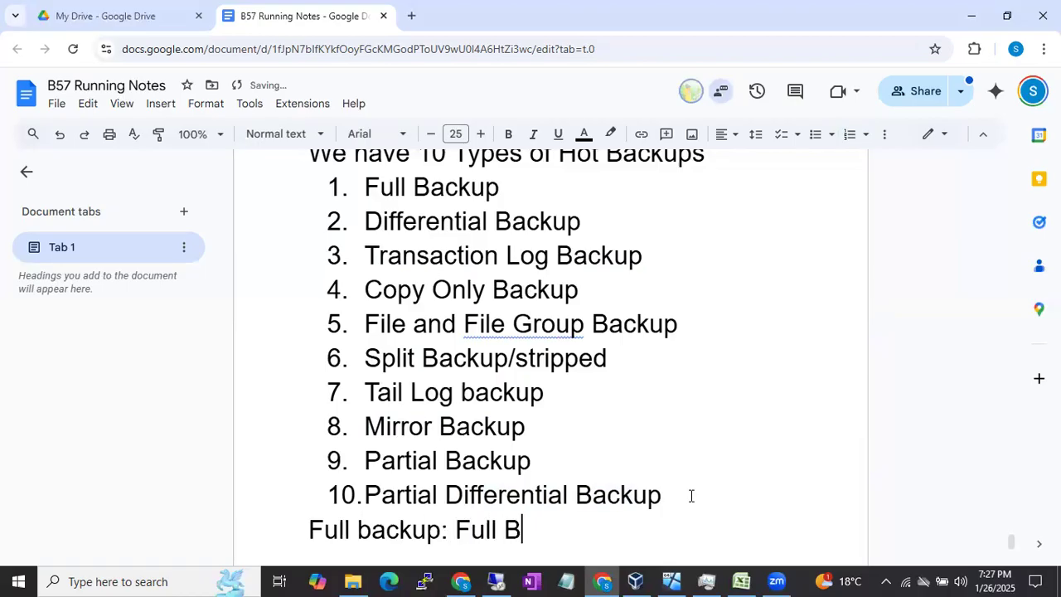
type("ackup wi")
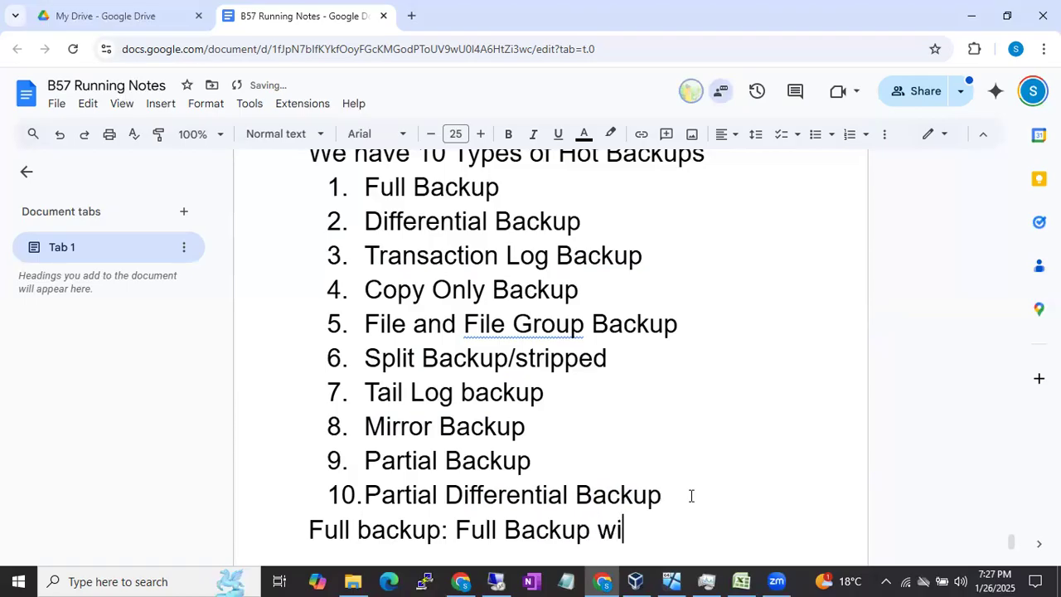
Step: Write the definition "Full Backup will take the backup of the whole database." after the "Full backup:" label
type("ll take the ")
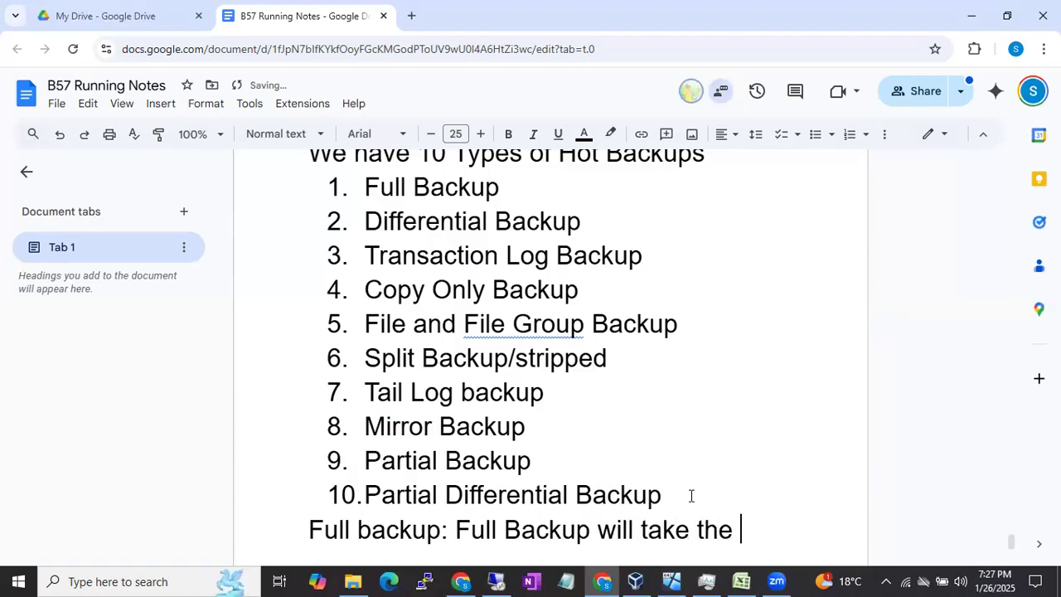
type("backup of the whol")
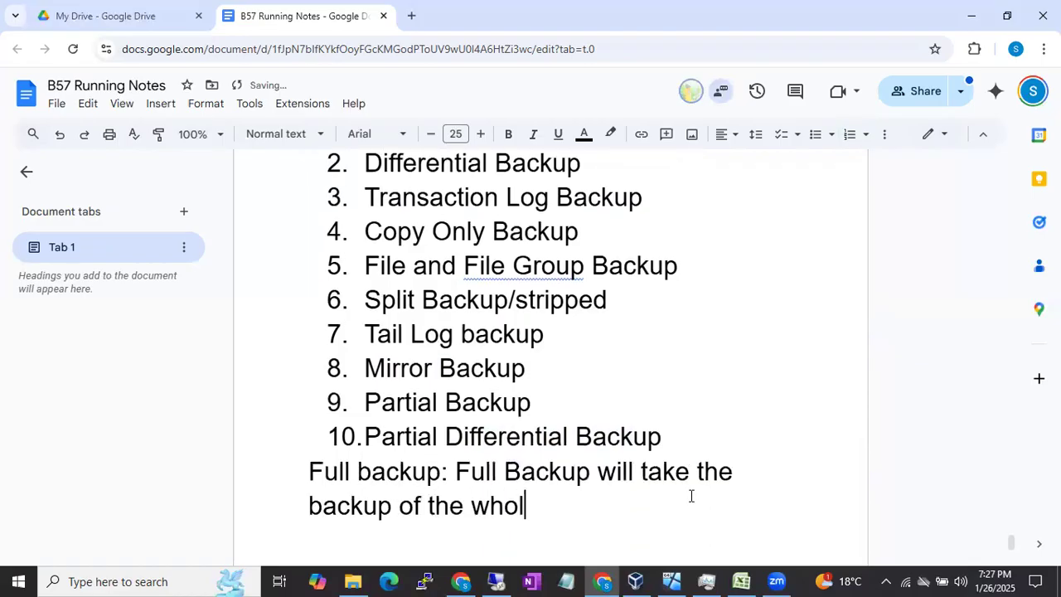
type("e database")
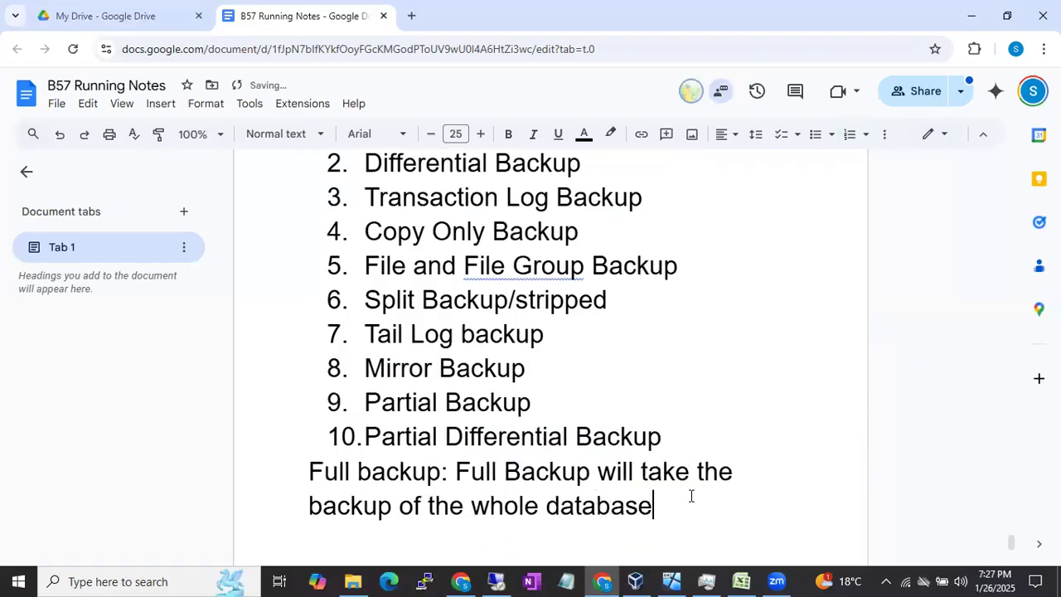
type(".")
Step: Continue the full backup definition with the sentence "It will take the backup of all the files."
type("It will tak")
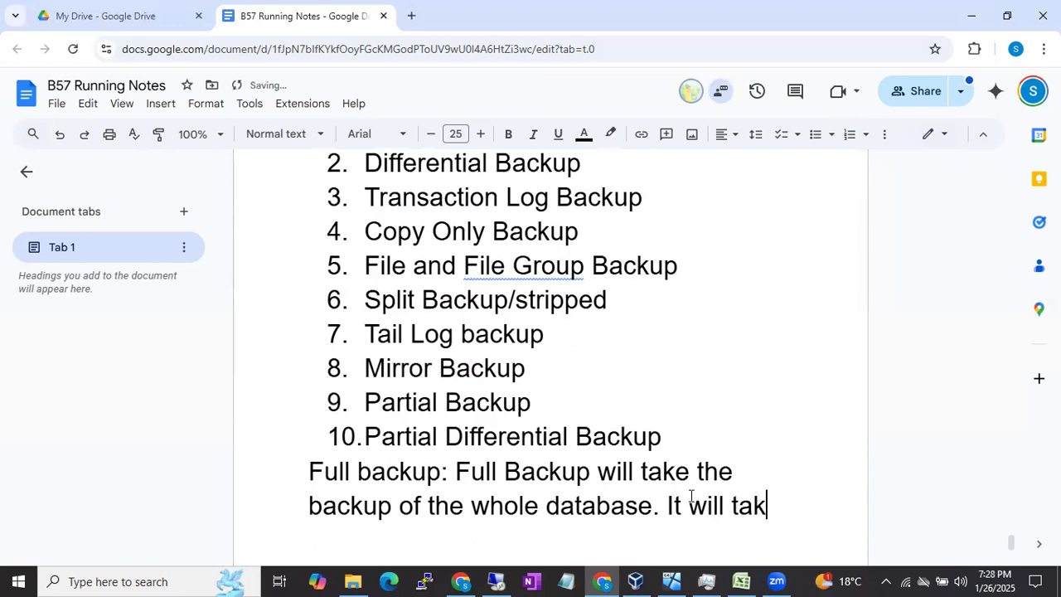
type("e the backup a")
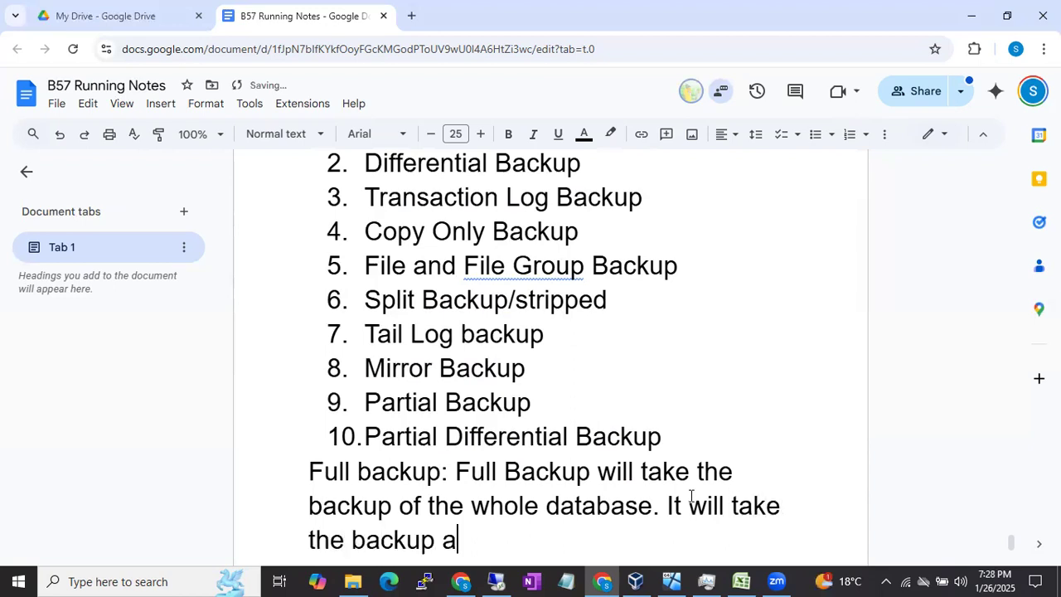
key("BackSpace")
type("of all the")
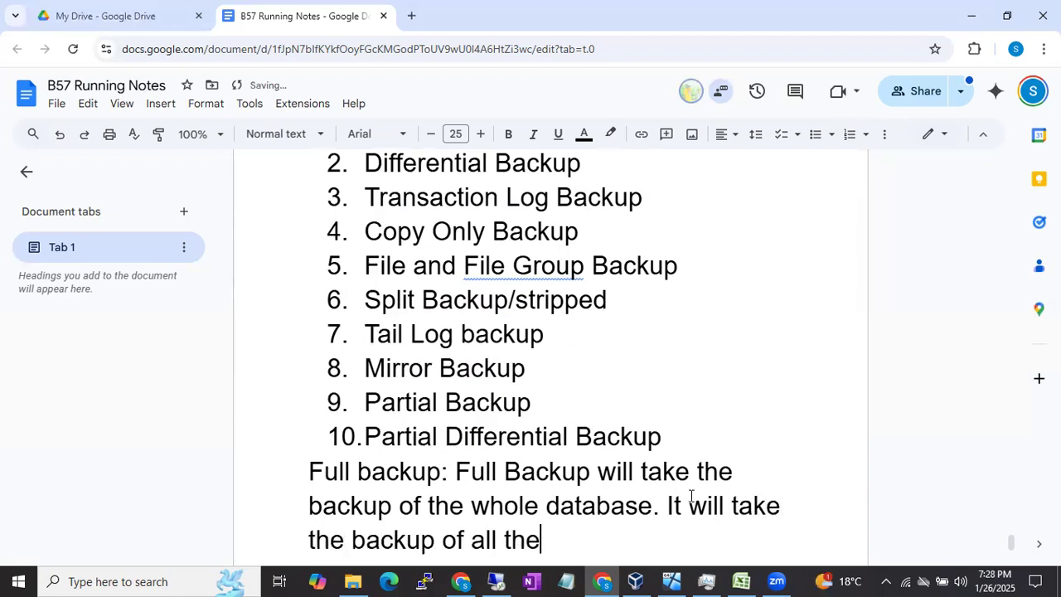
type(" files.")
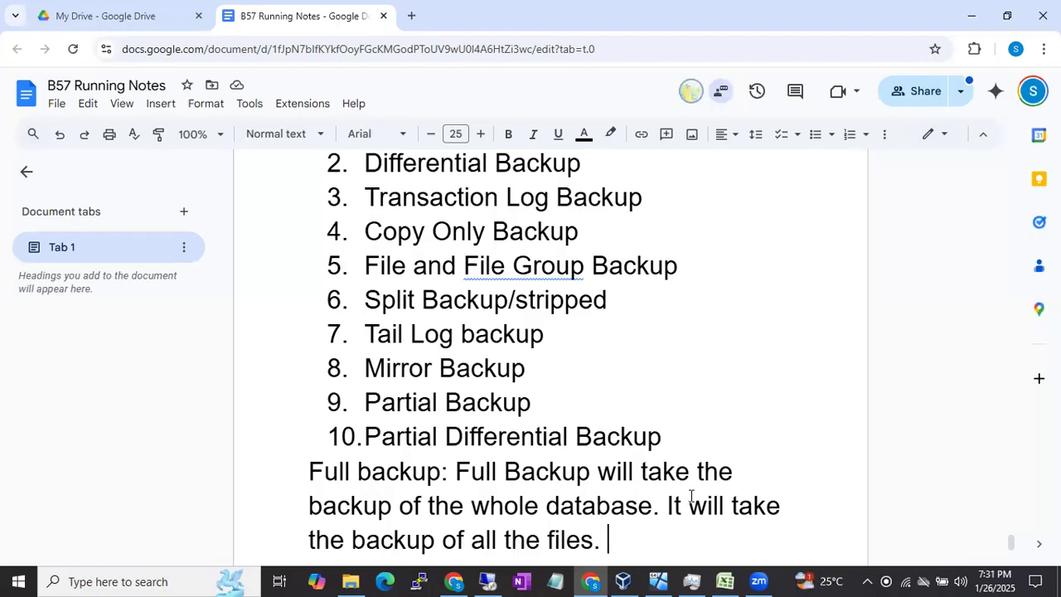
Step: Add the sentence "If the database is big the Full backup size also big." to the full backup paragraph
type("If the database is big ")
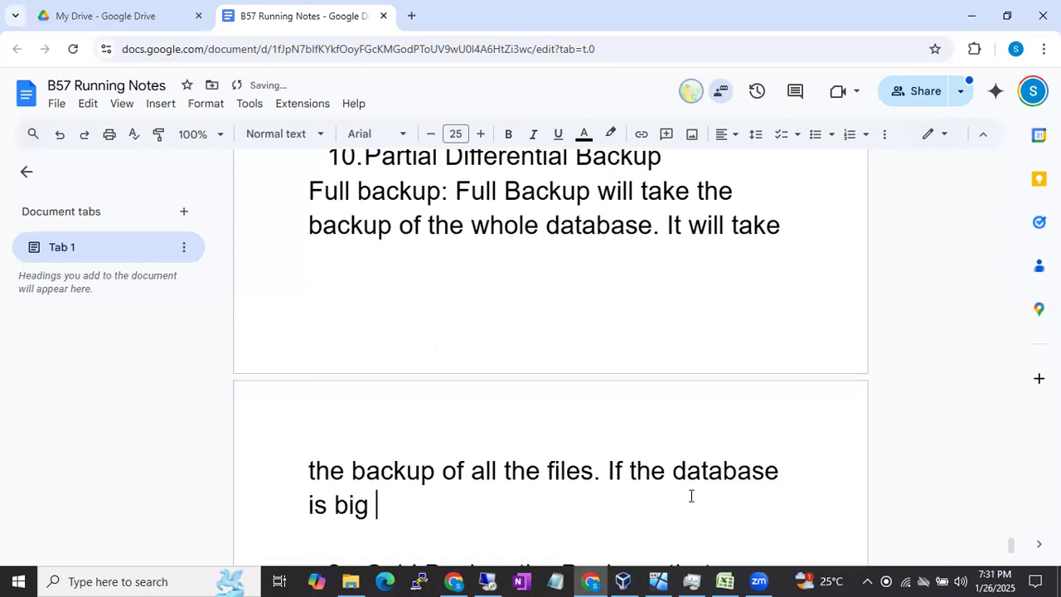
type("the Full ba")
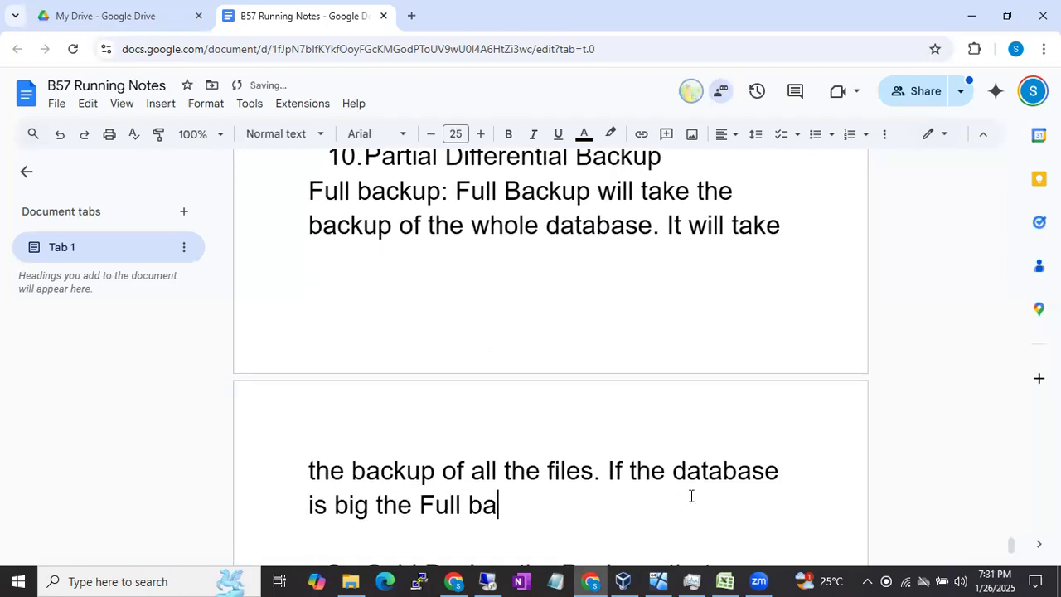
type("ckup size also big.")
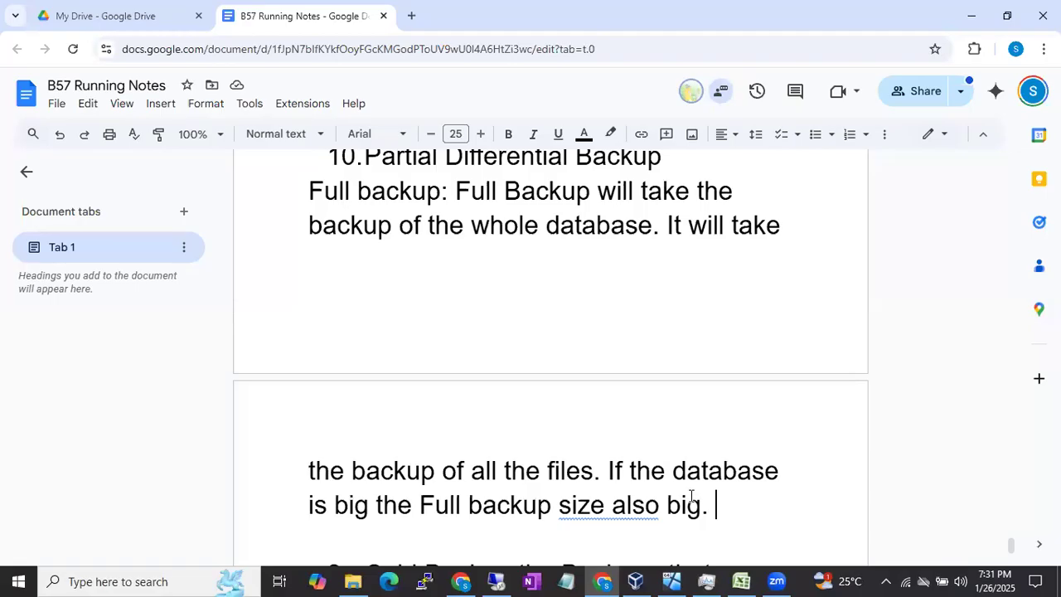
Step: Add the sentence "It will take time to take the full backup if the db is big" to the full backup paragraph
type("It")
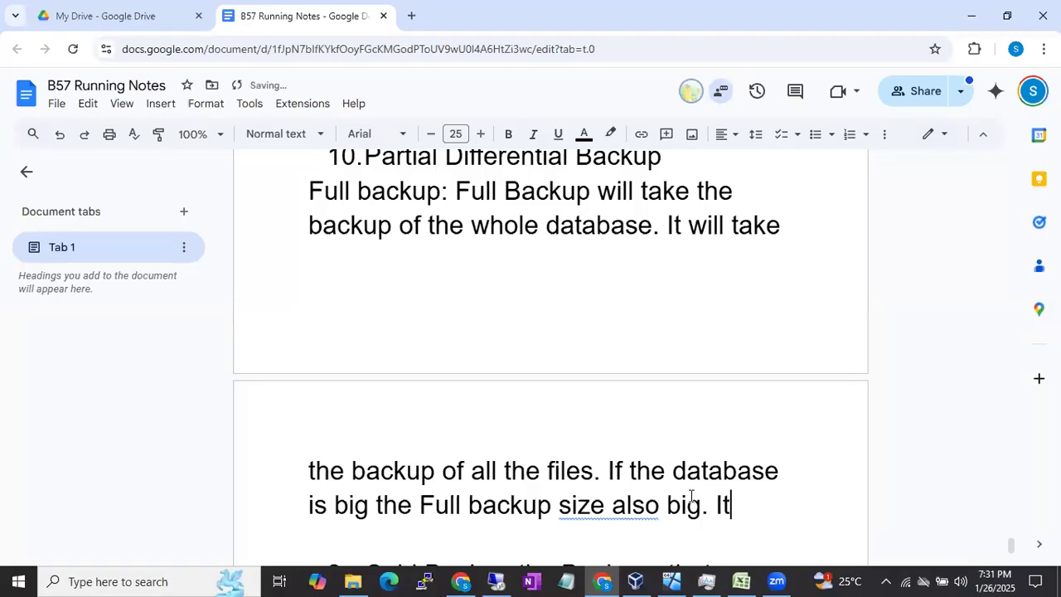
type(" will take ti")
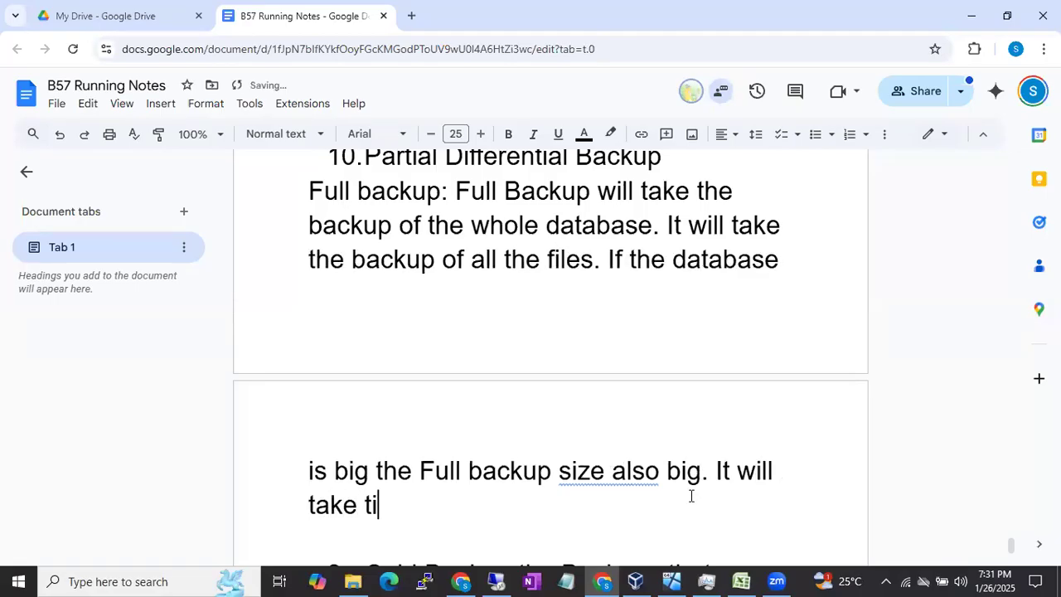
type("me to take the full backupif the")
key("BackSpace")
key("BackSpace")
key("BackSpace")
key("BackSpace")
key("BackSpace")
key("BackSpace")
key("BackSpace")
type("if the db is big. It will also take the ba")
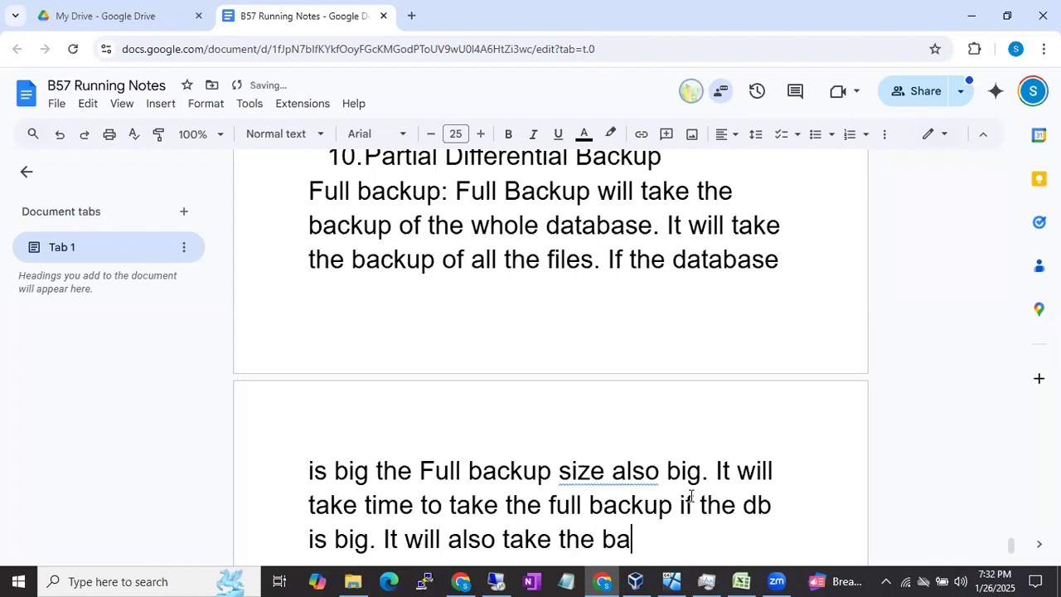
type("ckup of comm")
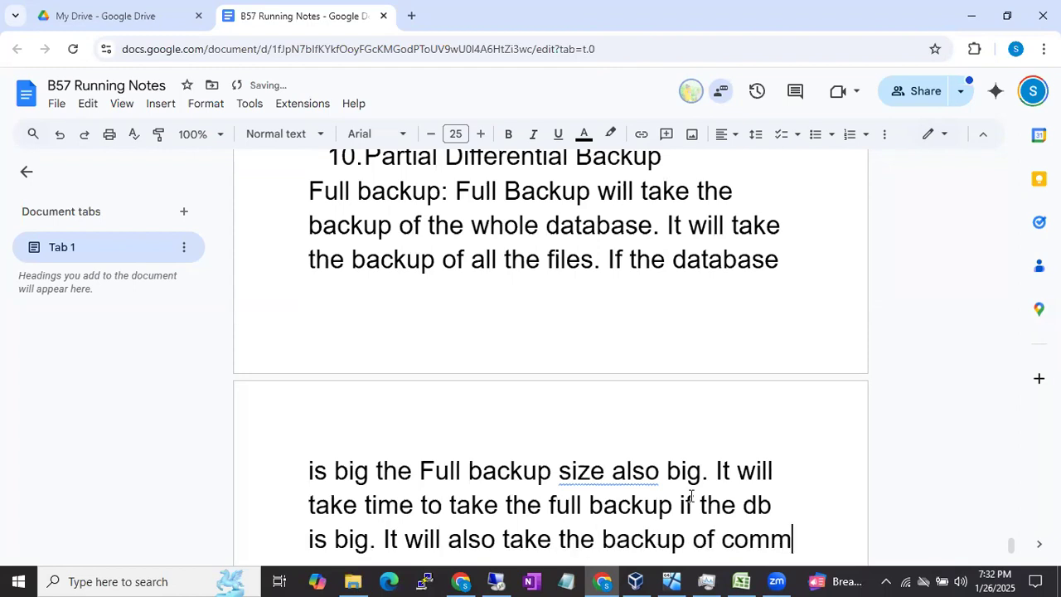
type("itted o")
Step: Continue the full backup paragraph with the sentence "It will also take the backup of committed and un committed transactions"
key("BackSpace")
type("and un cmm")
key("BackSpace")
key("BackSpace")
type("ommitted ")
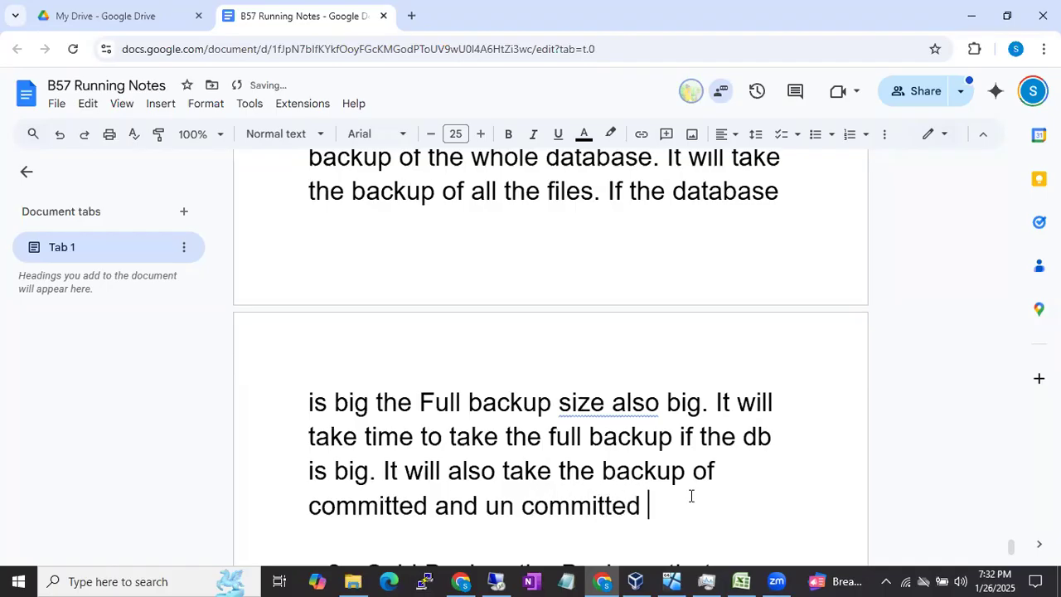
type("transactions")
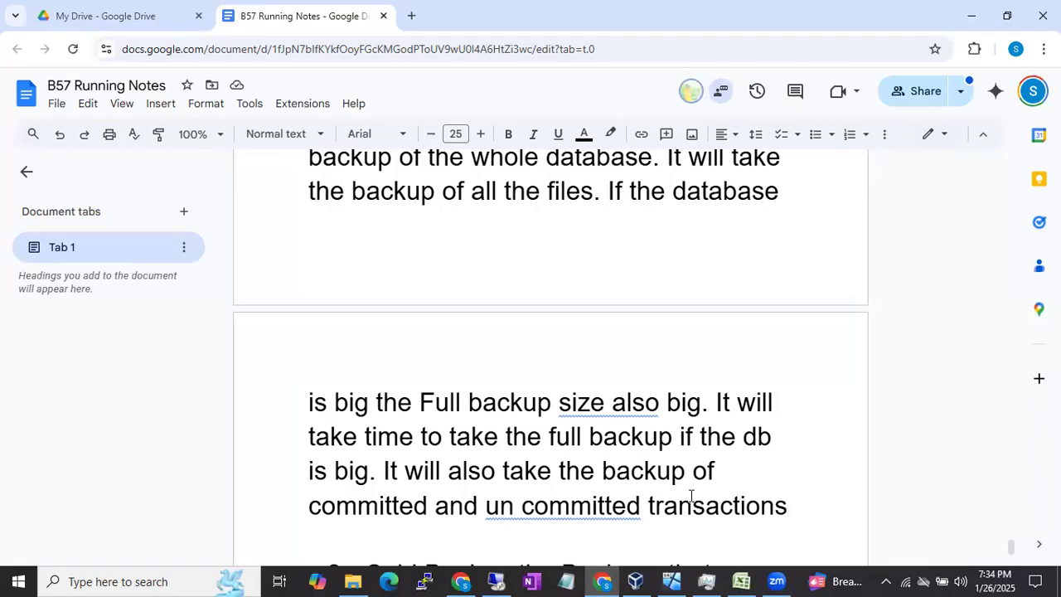
Step: Switch to SQL Server Management Studio in the remote desktop session, collapse the expanded server tree and list only the databases
left_click(495, 580)
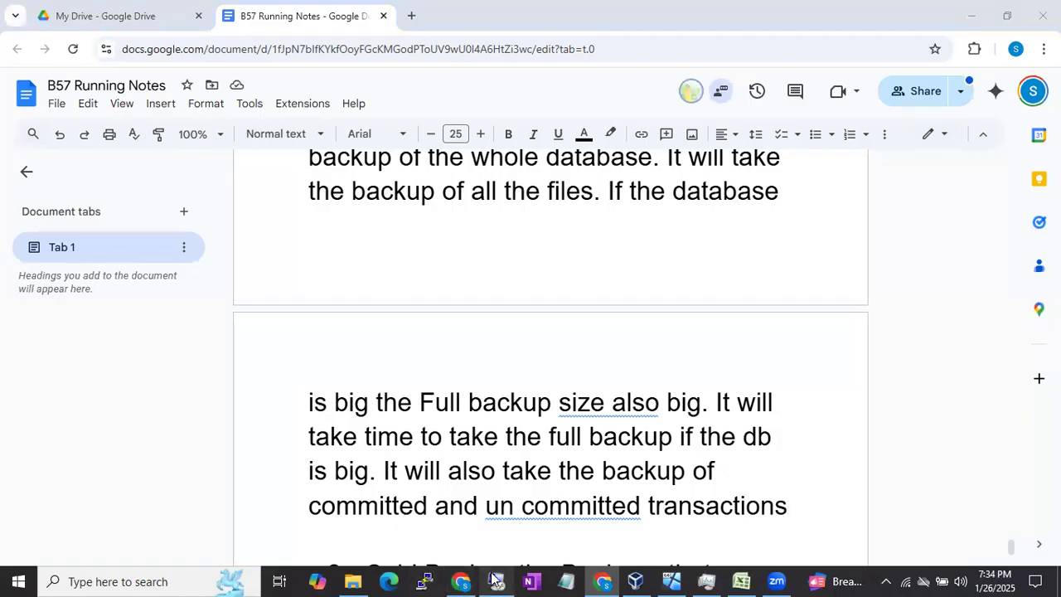
left_click(510, 337)
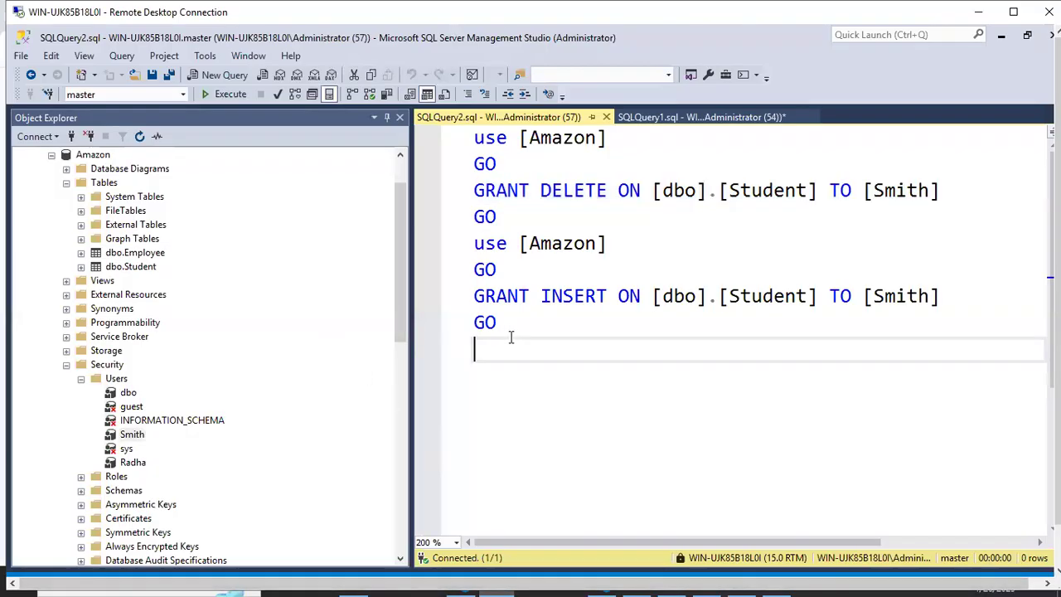
scroll(276, 268, "up", 2)
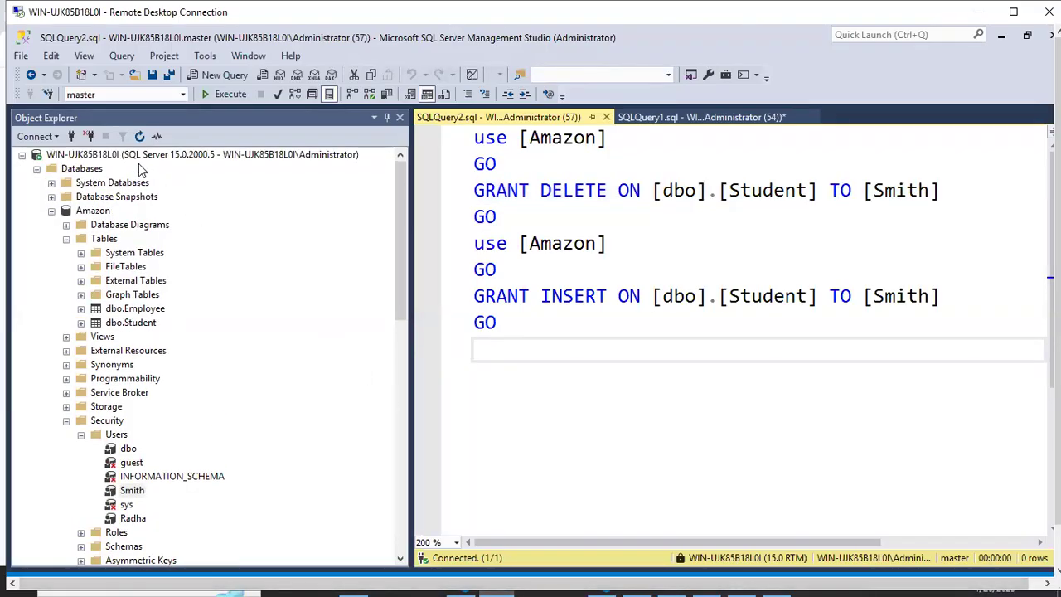
left_click(141, 170)
left_click(141, 155)
left_click(137, 136)
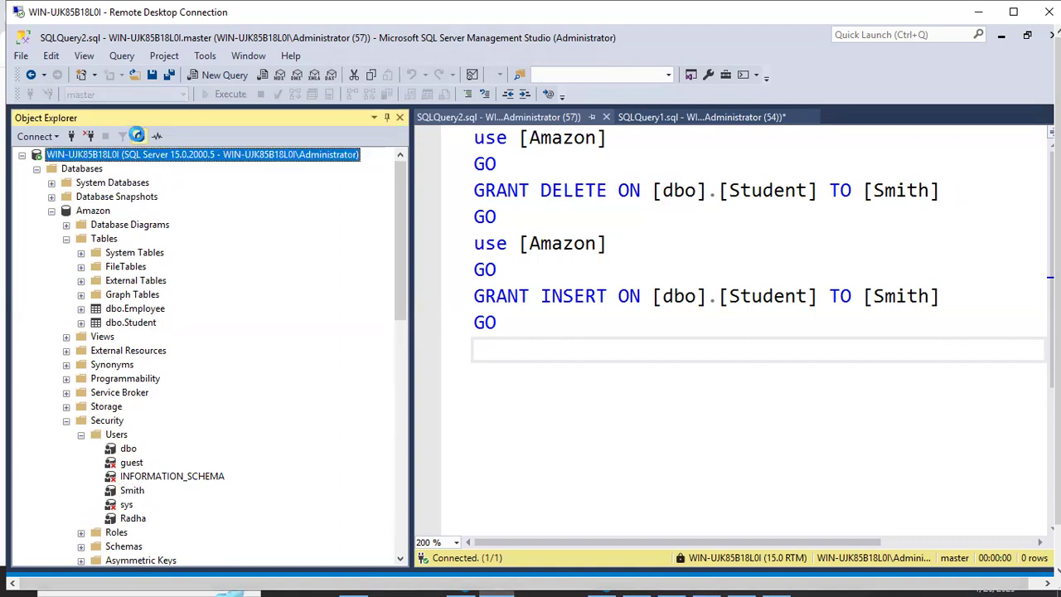
left_click(37, 170)
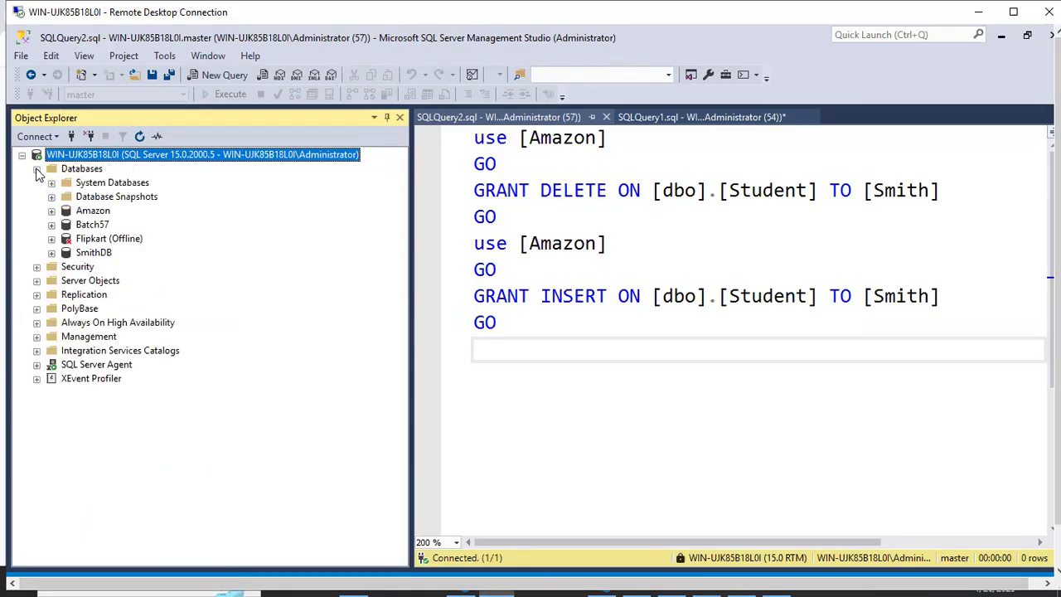
Step: Open the Back Up Database dialog for the Amazon database
left_click(82, 213)
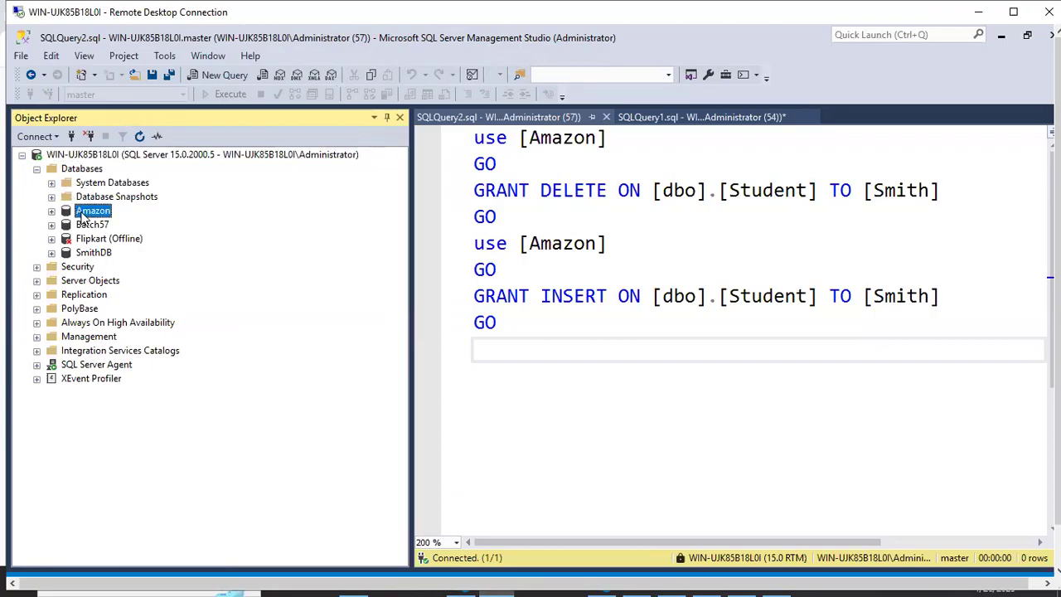
right_click(83, 213)
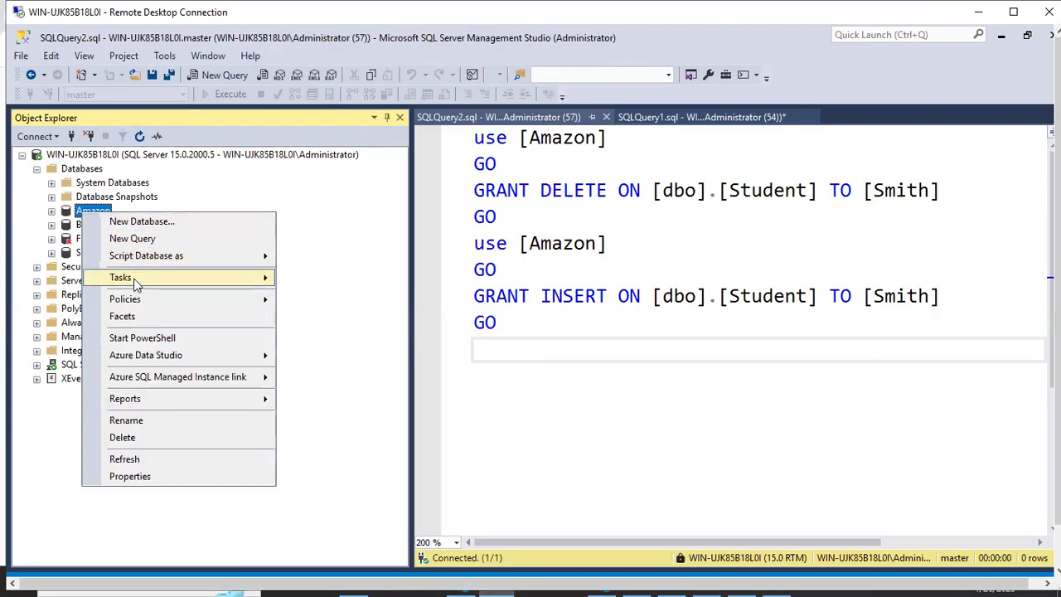
mouse_move(137, 278)
left_click(323, 243)
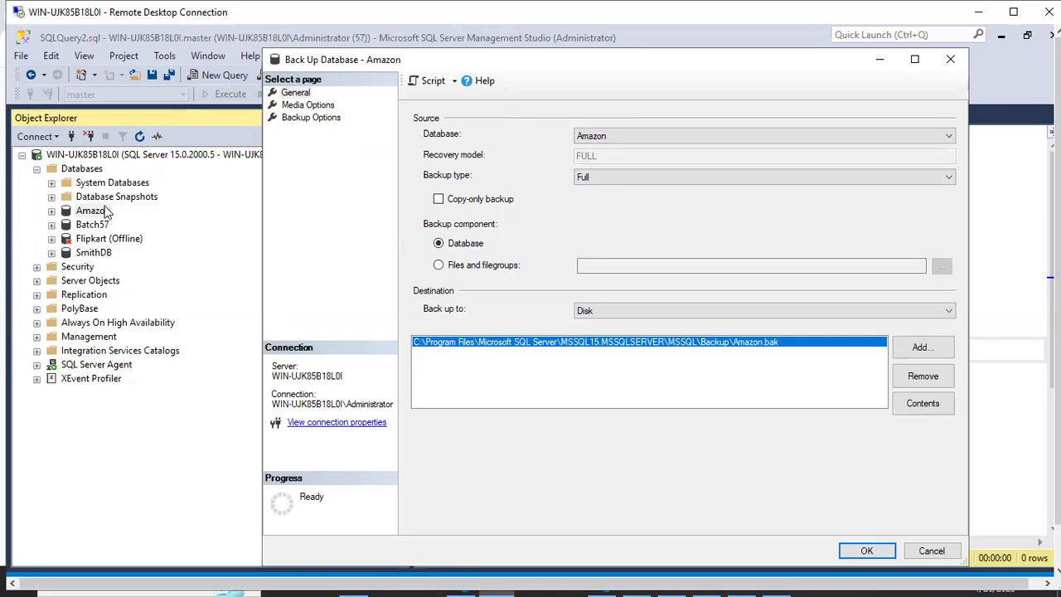
Step: Review the selectable source databases and backup types for the Amazon backup, and minimize the backup dialog
left_click(584, 137)
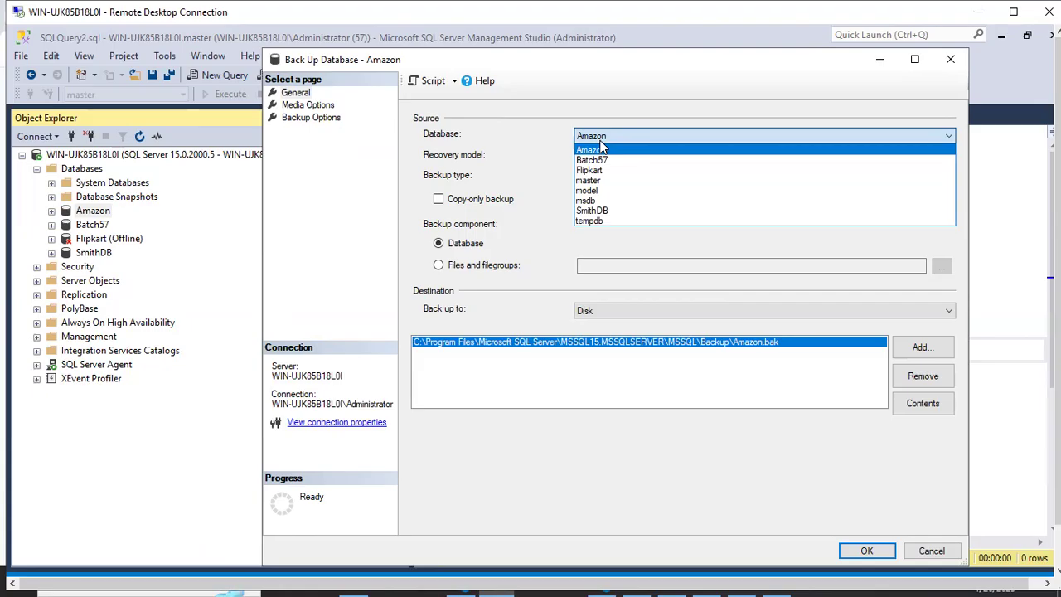
left_click(602, 150)
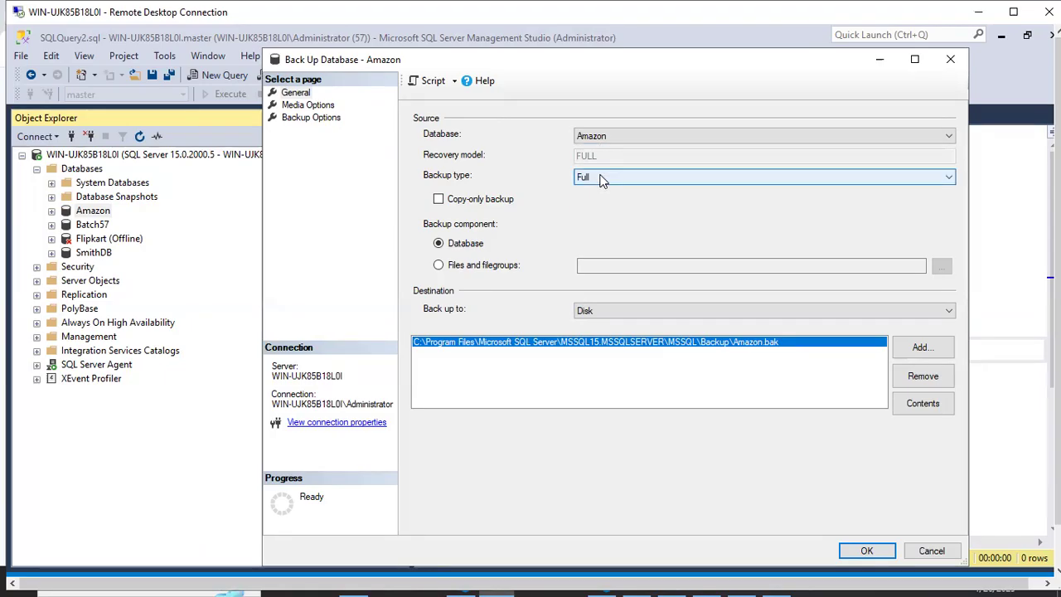
left_click(602, 178)
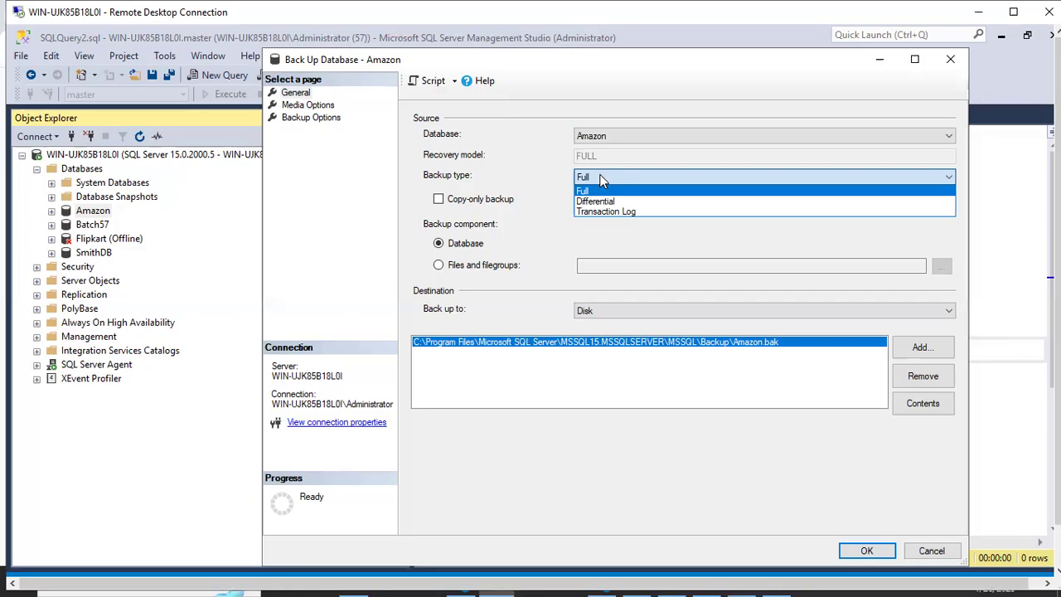
left_click(883, 66)
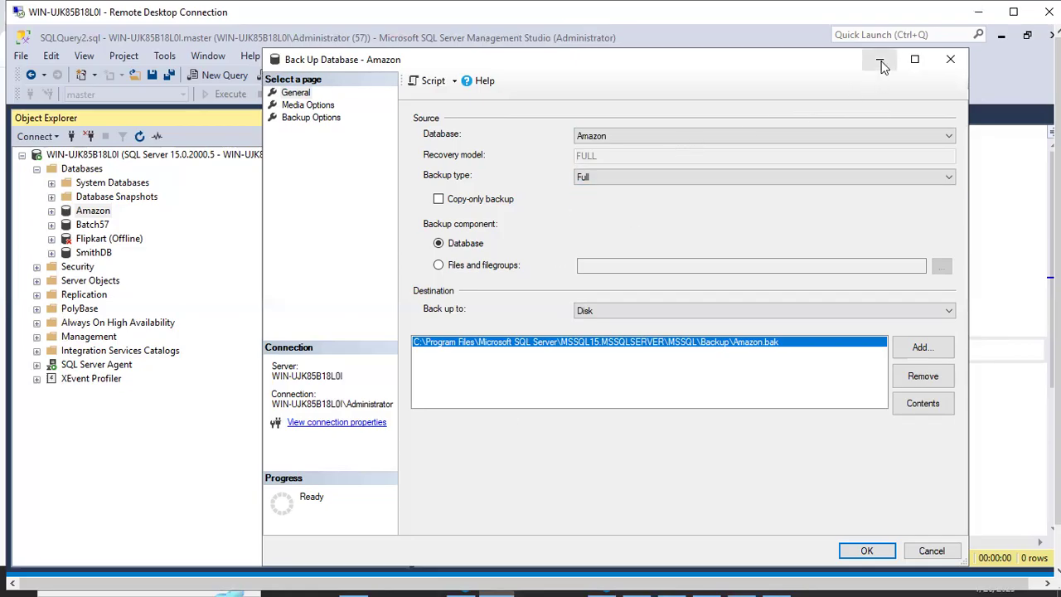
left_click(880, 61)
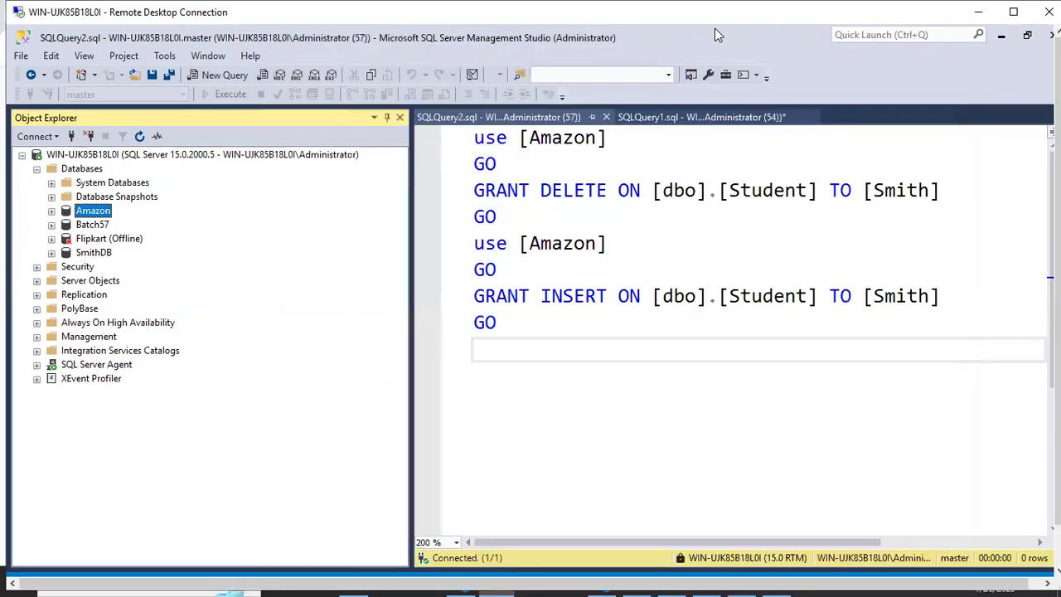
Step: Return to the B57 Running Notes document and add the sentence "For any database the first backup should be a full Backup" to the full backup paragraph
left_click(1012, 12)
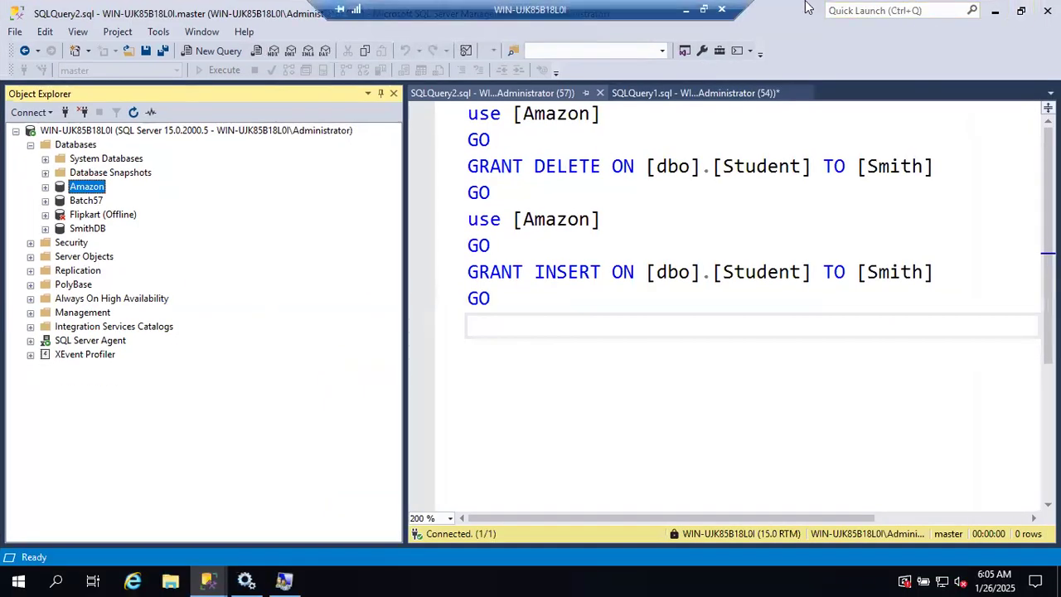
left_click(687, 11)
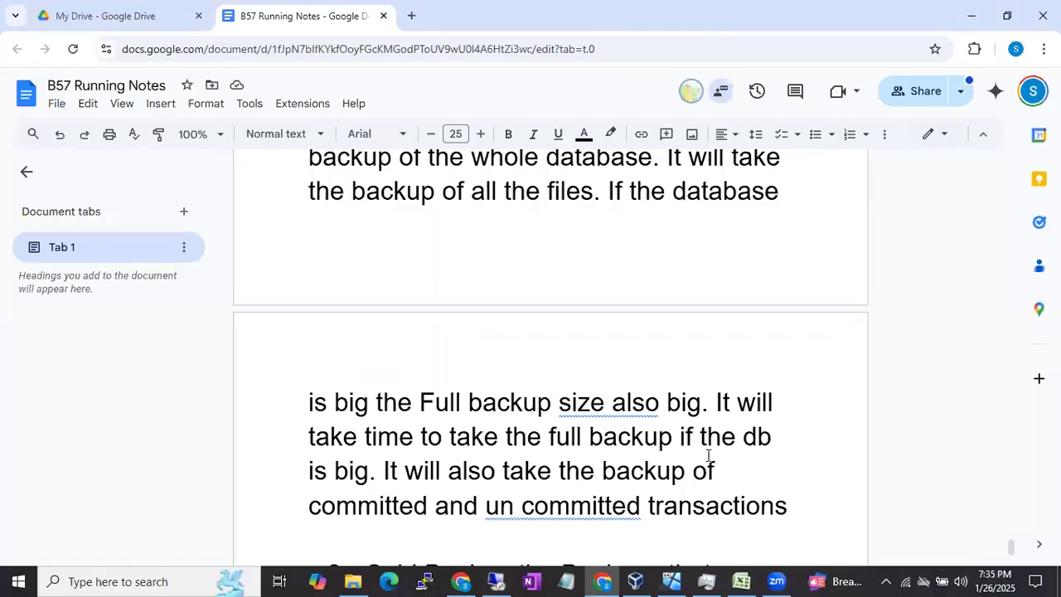
type(". For ")
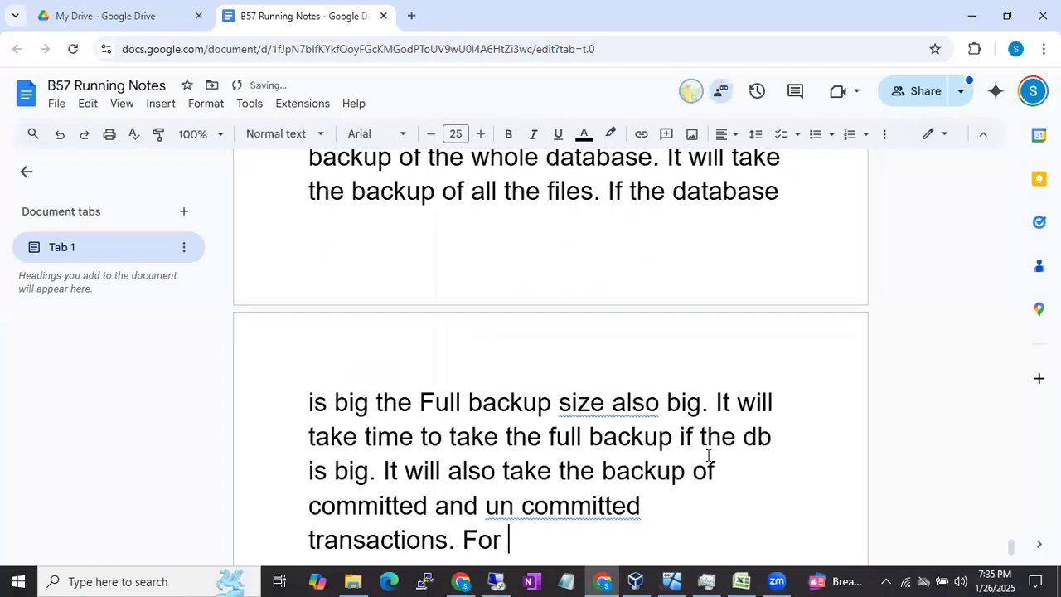
type("any database the first bakc")
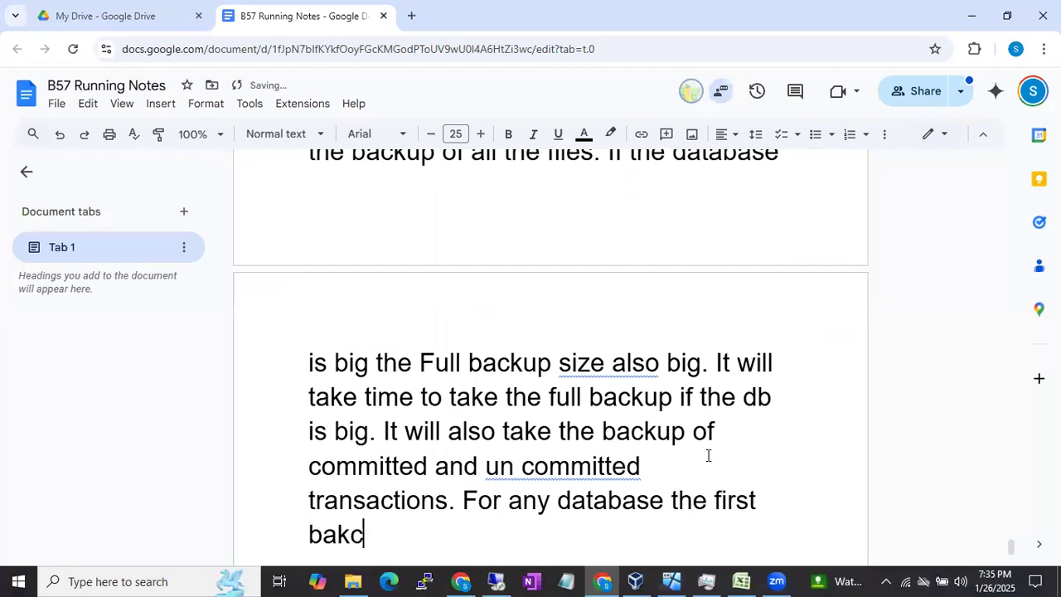
key("BackSpace")
key("BackSpace")
type("ckup should be a s")
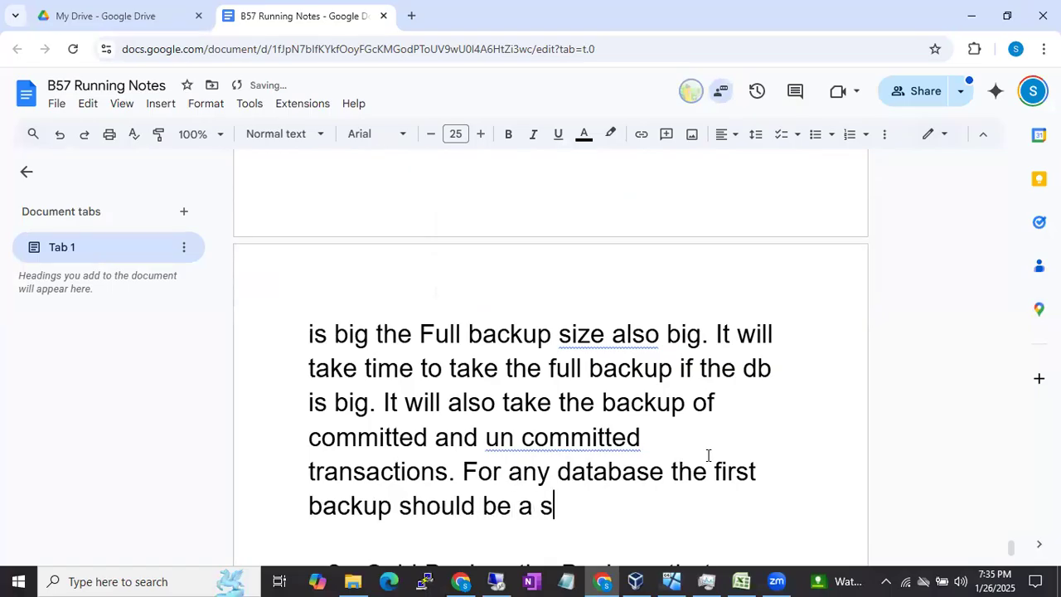
key("BackSpace")
type("full Back")
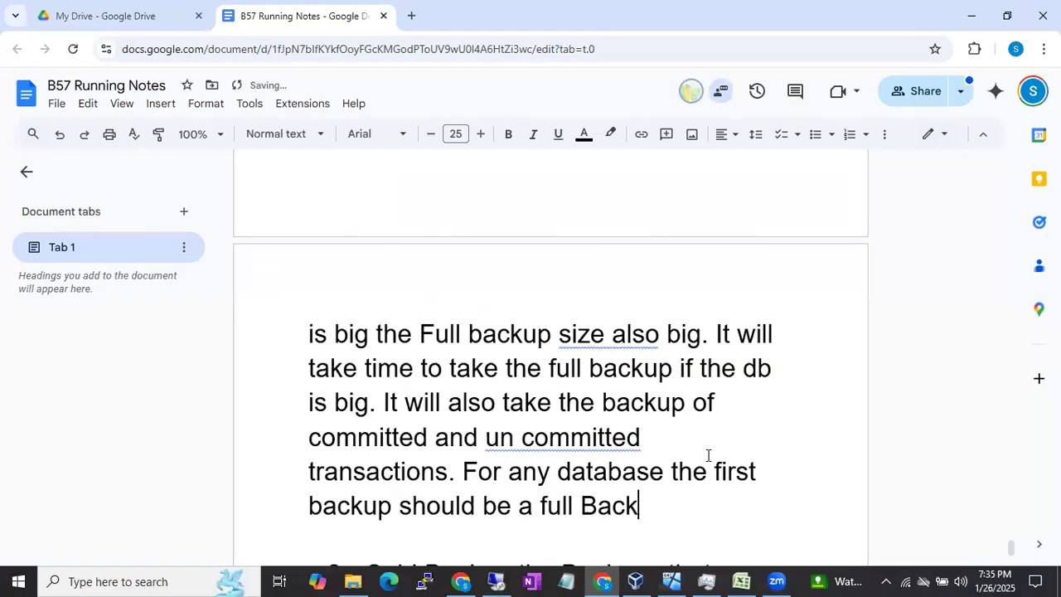
type("up")
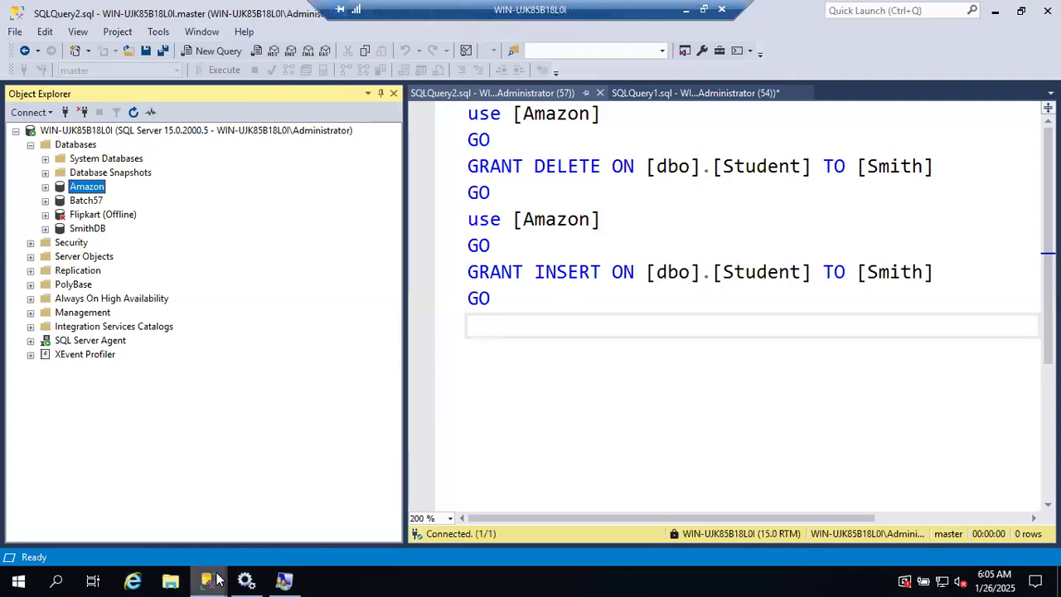
Step: Restore the Amazon backup dialog in SQL Server Management Studio and examine its files and filegroups selection without choosing any
left_click(208, 580)
left_click(378, 518)
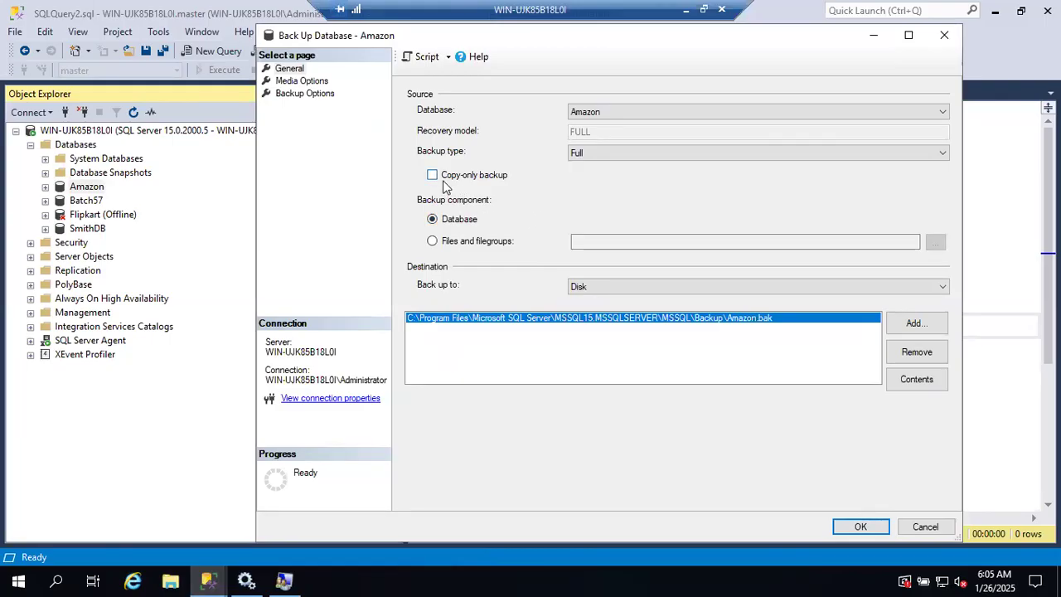
left_click(432, 241)
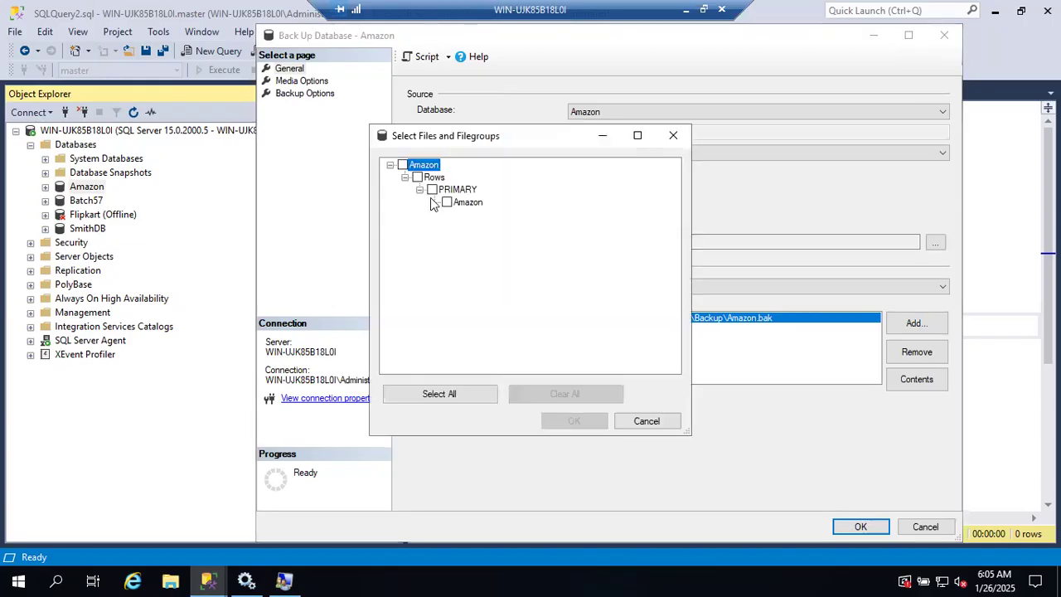
left_click(672, 135)
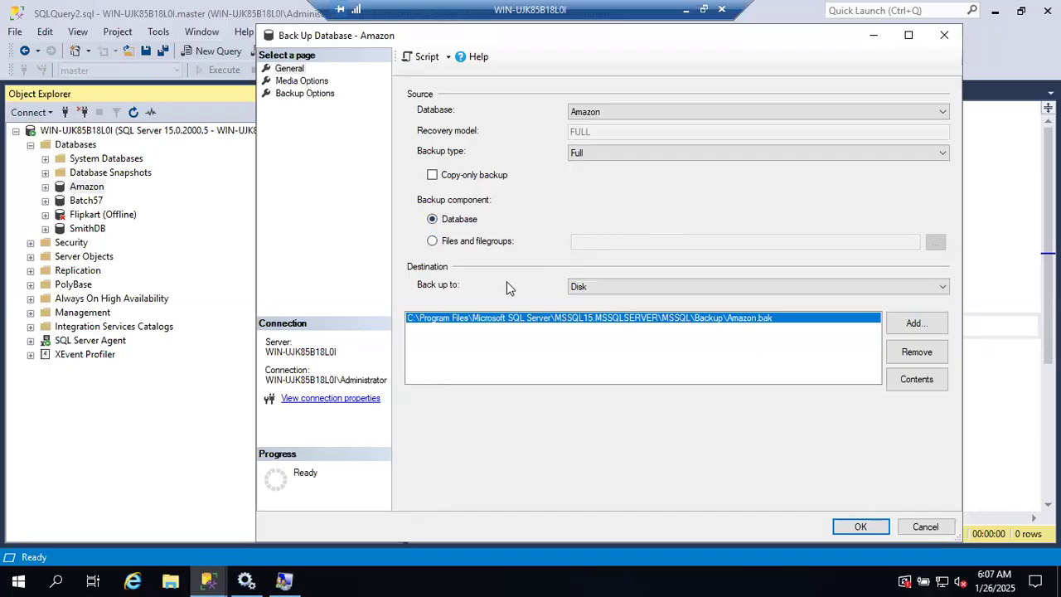
Step: Try URL as the backup destination type and switch it back to Disk
left_click(588, 289)
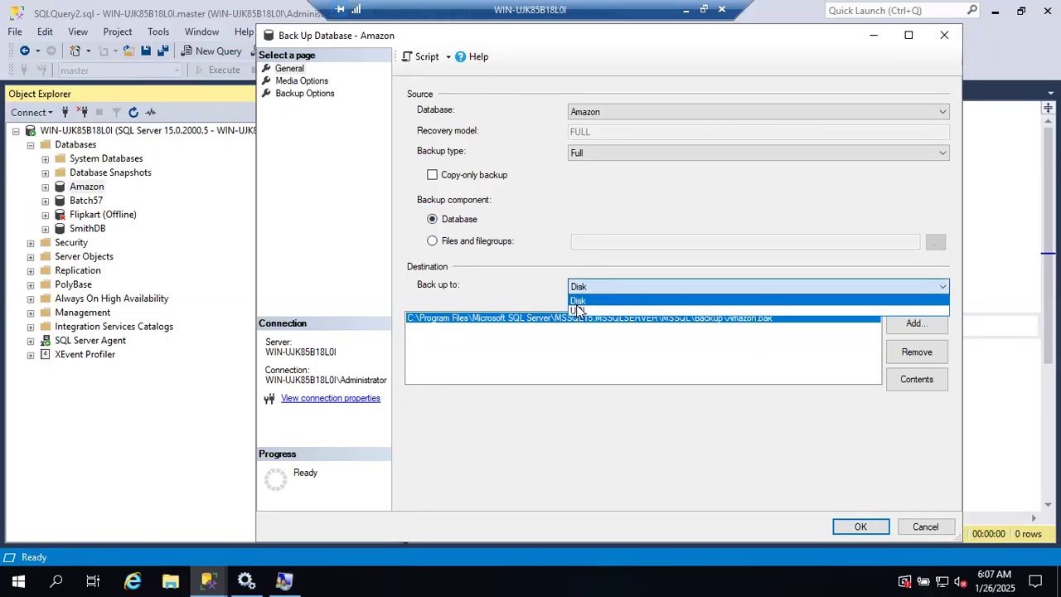
left_click(579, 311)
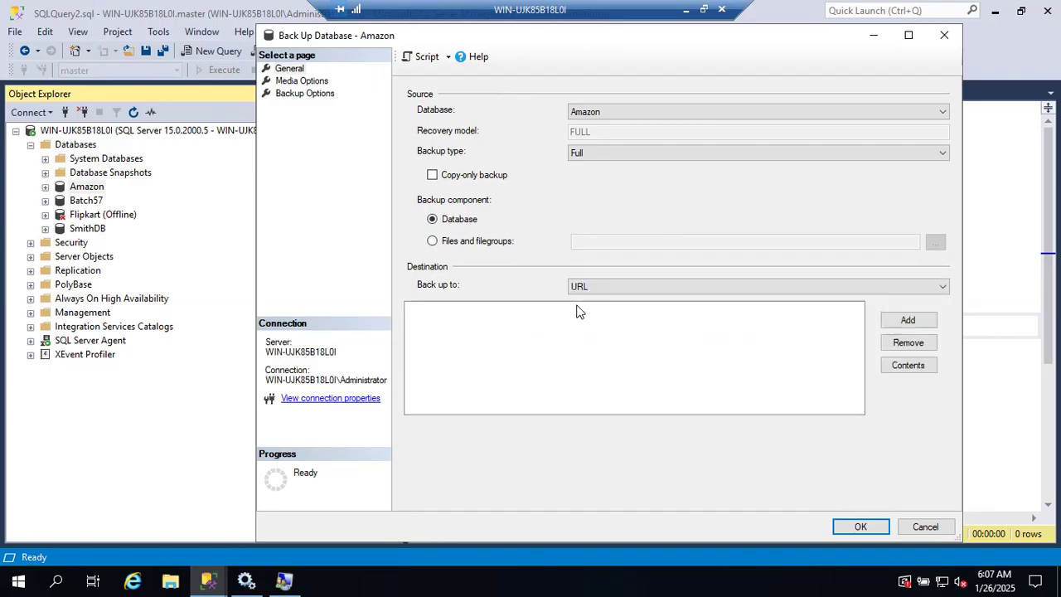
left_click(582, 288)
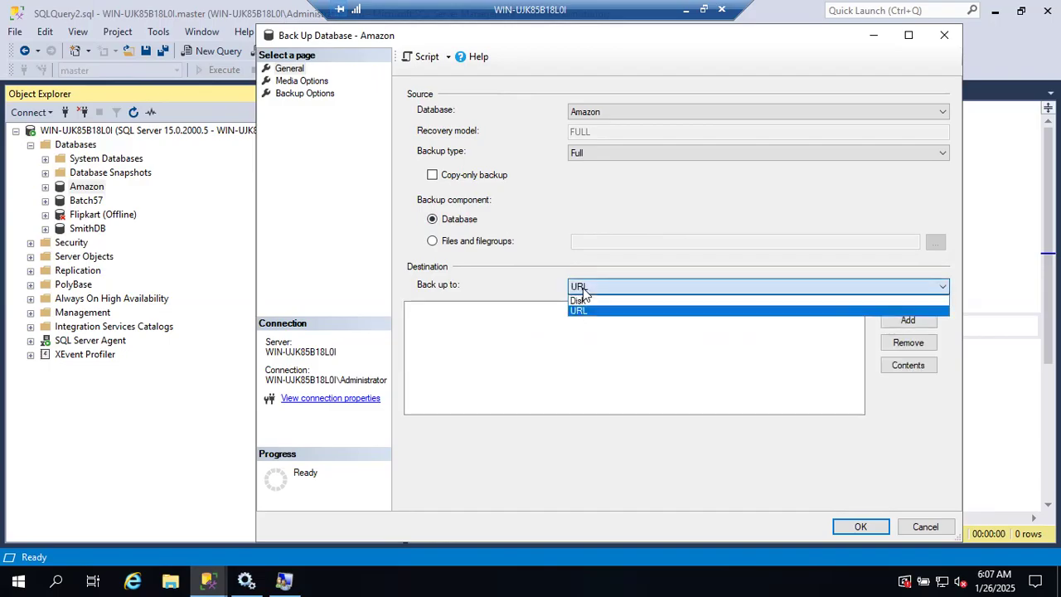
left_click(581, 301)
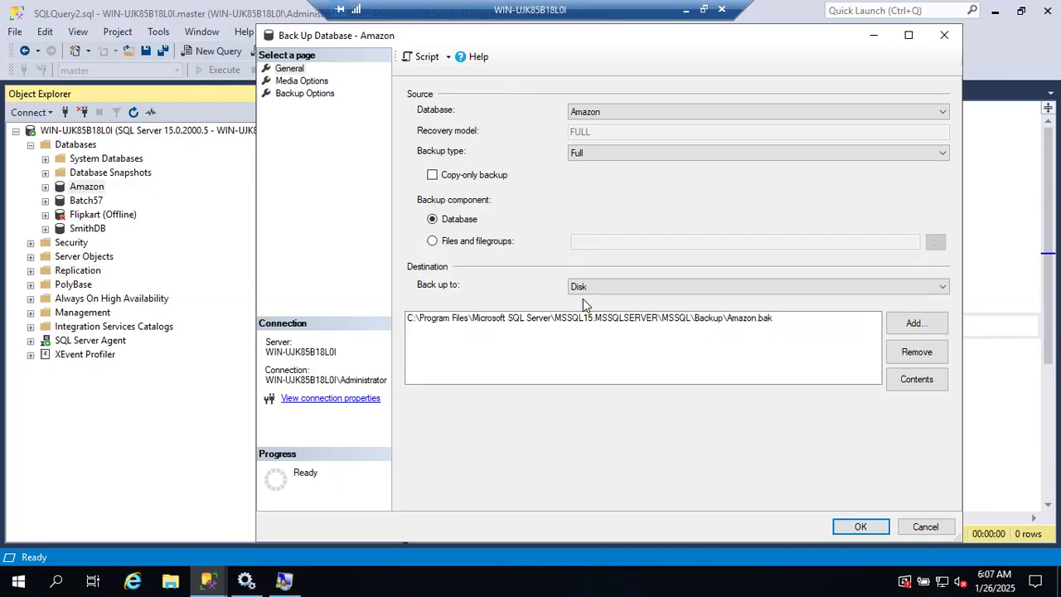
Step: Remove the default Amazon.bak destination and open the file browser for a new disk backup destination
left_click(693, 321)
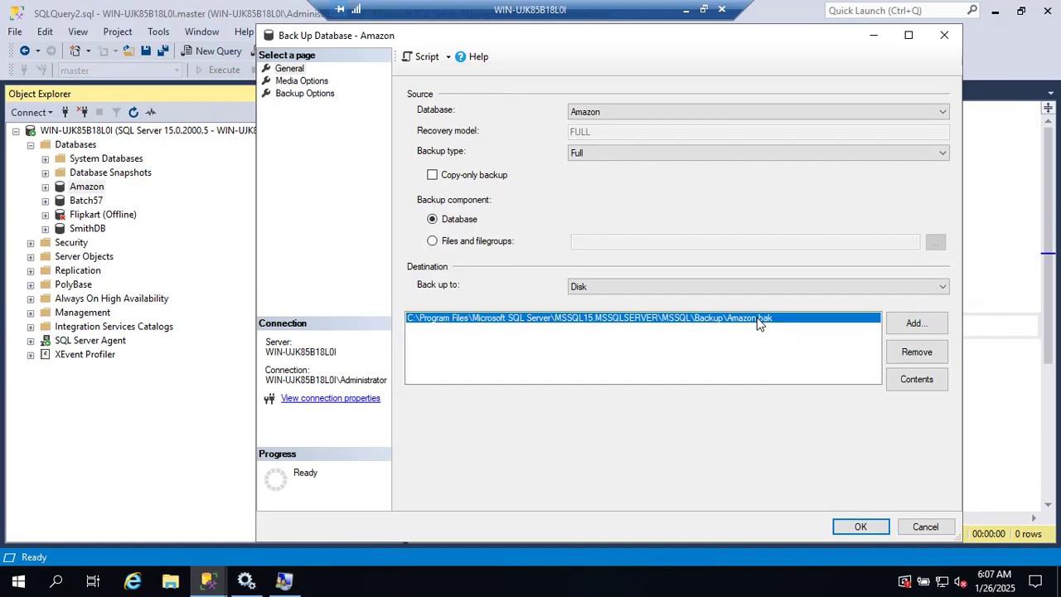
left_click(899, 351)
left_click(903, 325)
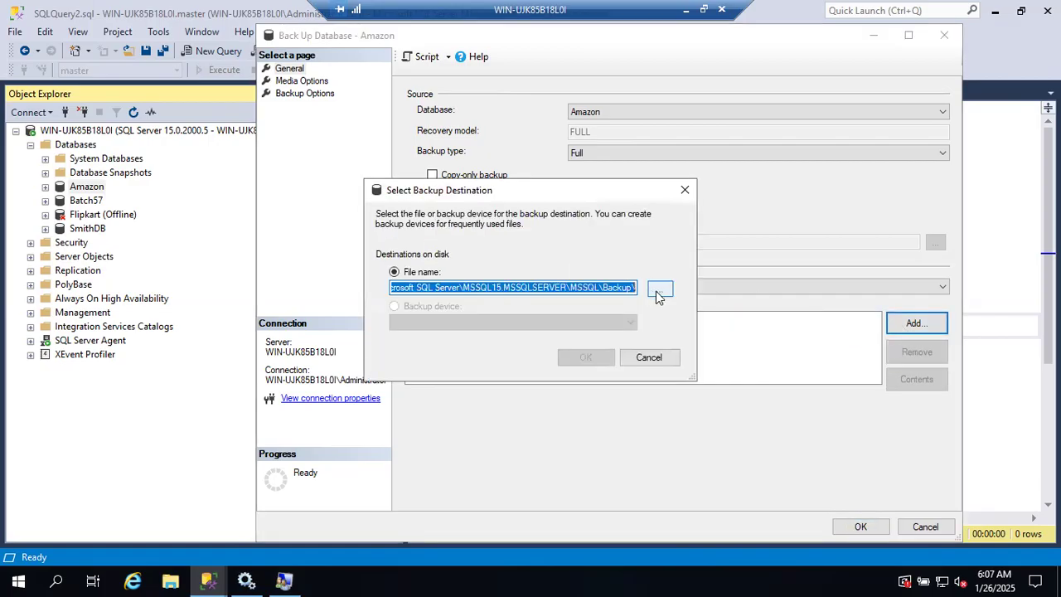
left_click(659, 289)
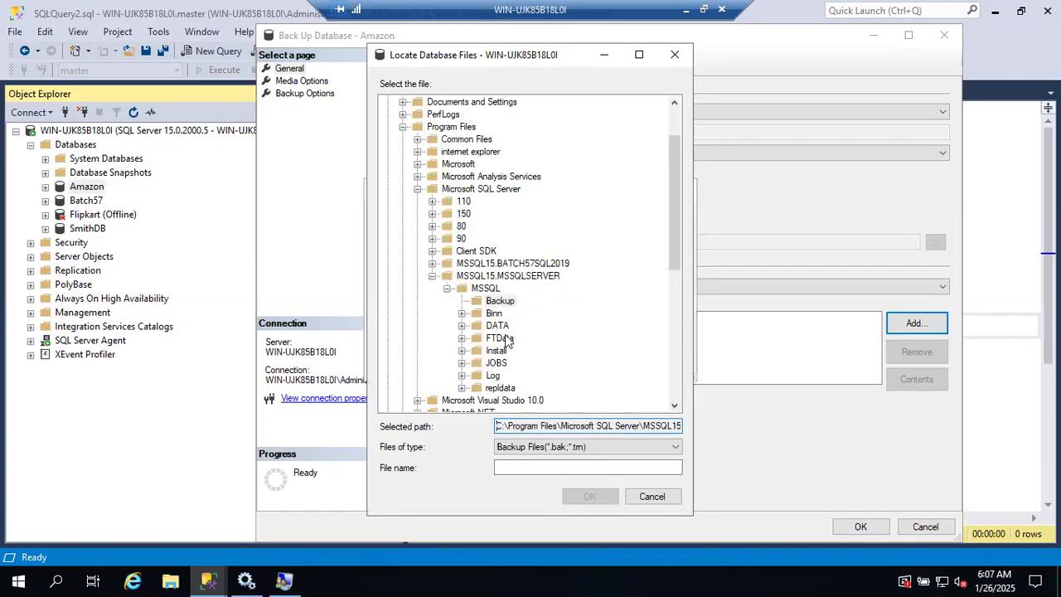
Step: Select the Backup folder under MSSQL15.MSSQLSERVER\MSSQL as the location for the new backup file
scroll(507, 342, "up", 2)
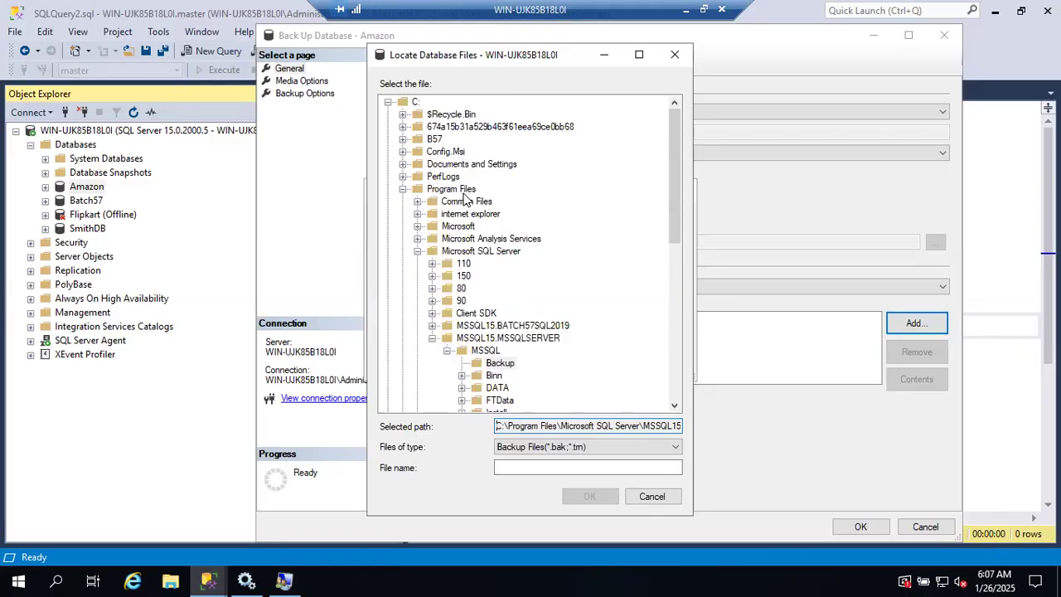
scroll(464, 199, "down", 5)
scroll(464, 199, "down", 5)
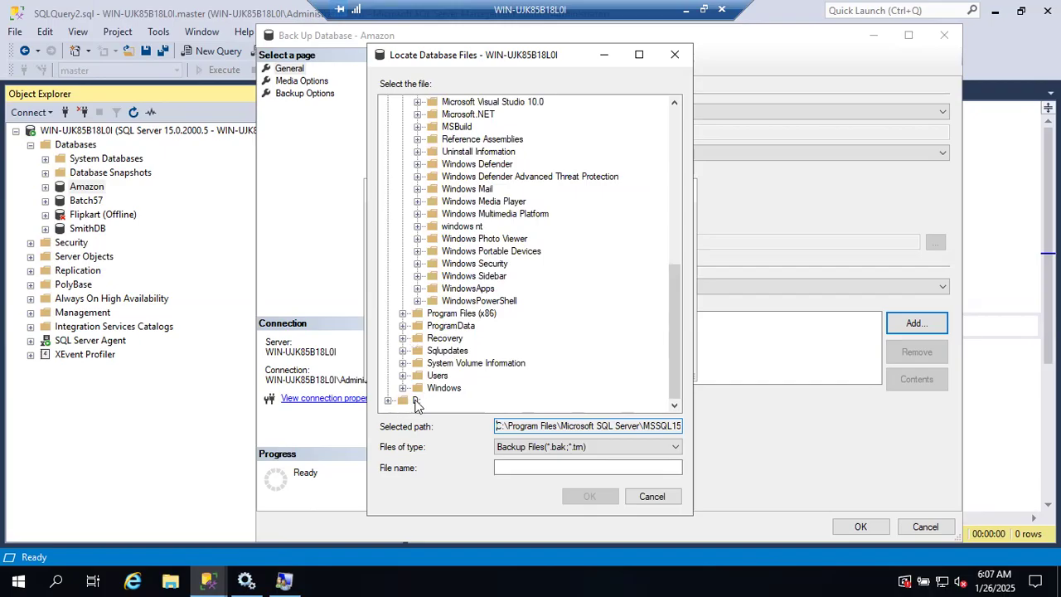
scroll(524, 307, "up", 7)
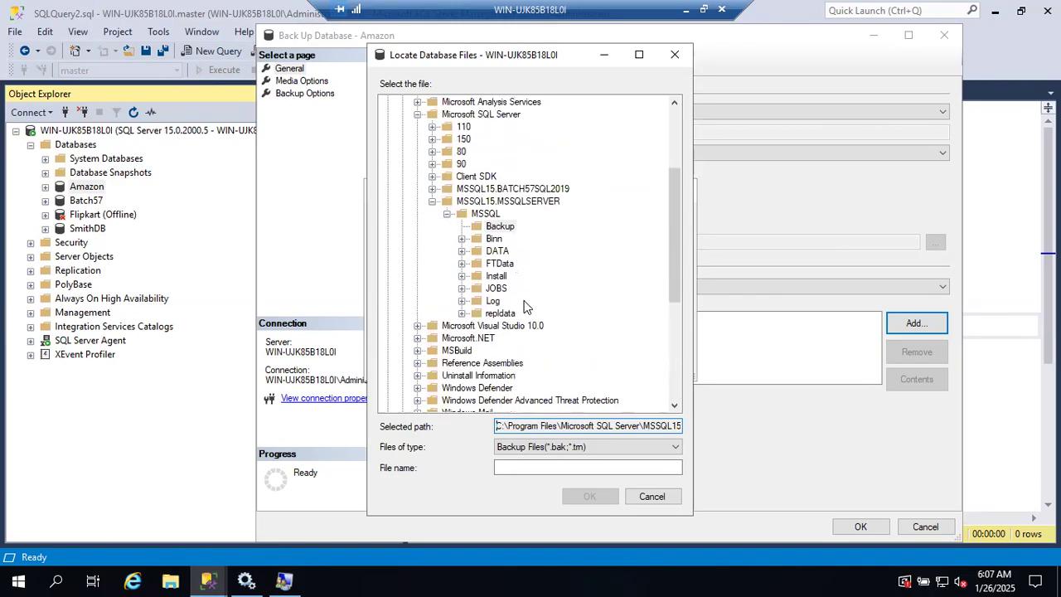
left_click(498, 265)
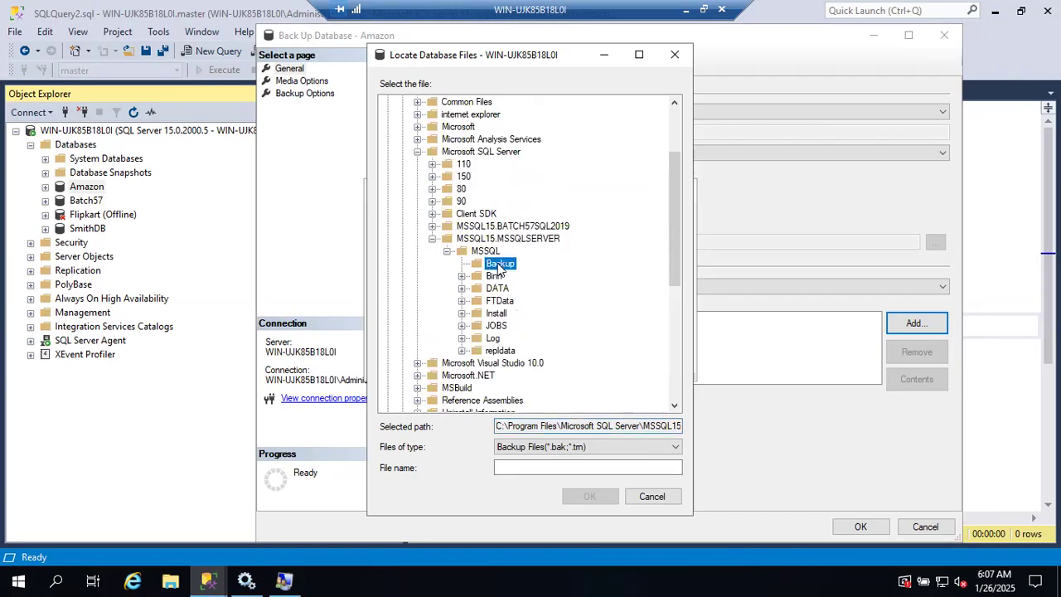
Step: Name the backup file Amazon_FullBackup_26012025.bak and add it as the disk destination of the Amazon backup
left_click(509, 469)
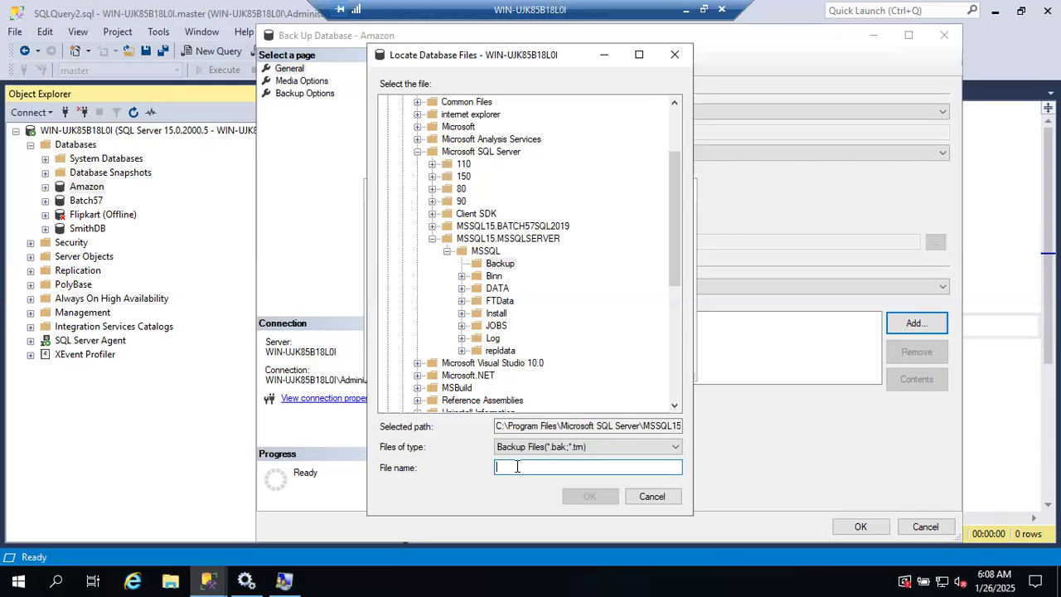
type("Amazon")
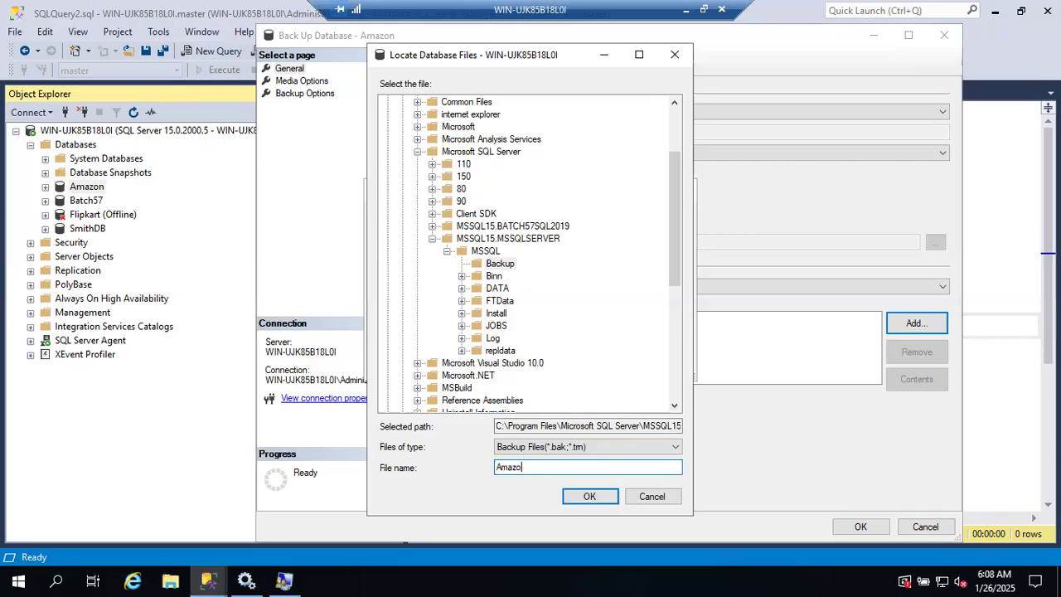
type("_FullBackup_26012025")
type(".bak")
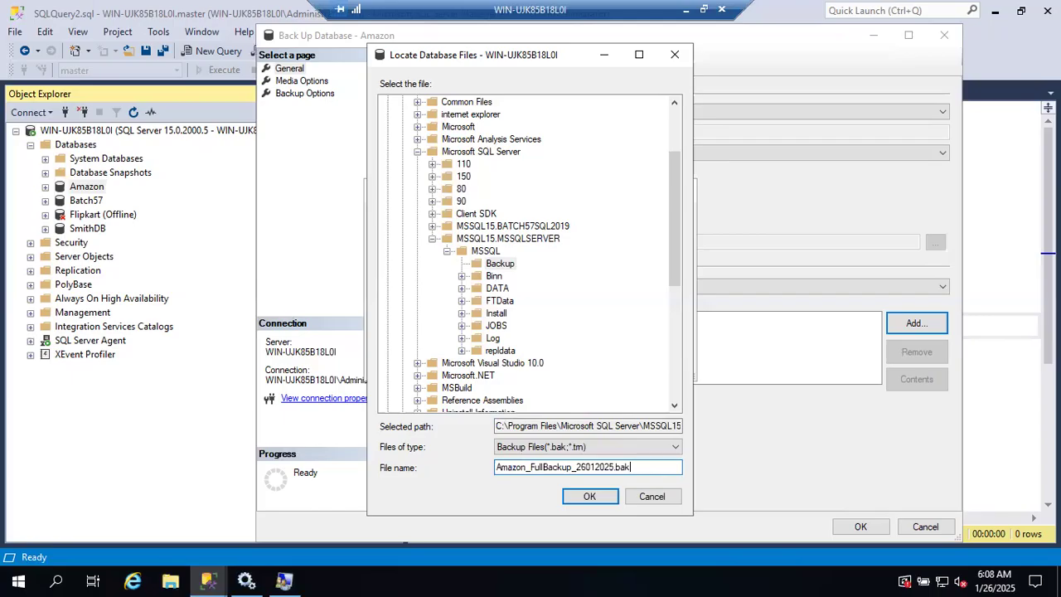
left_click_drag(632, 466, 611, 461)
left_click(588, 496)
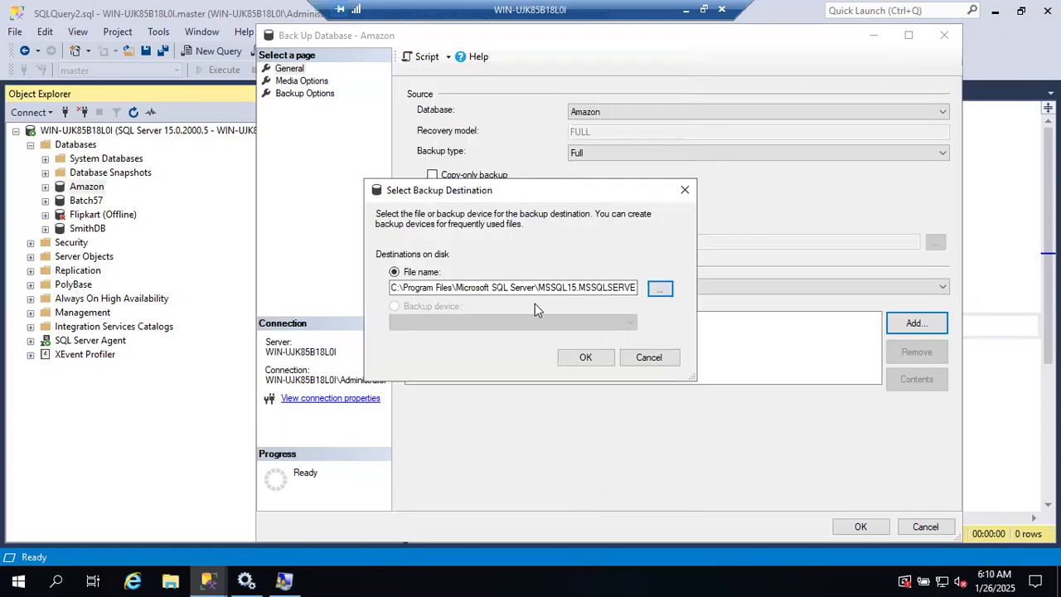
left_click(597, 361)
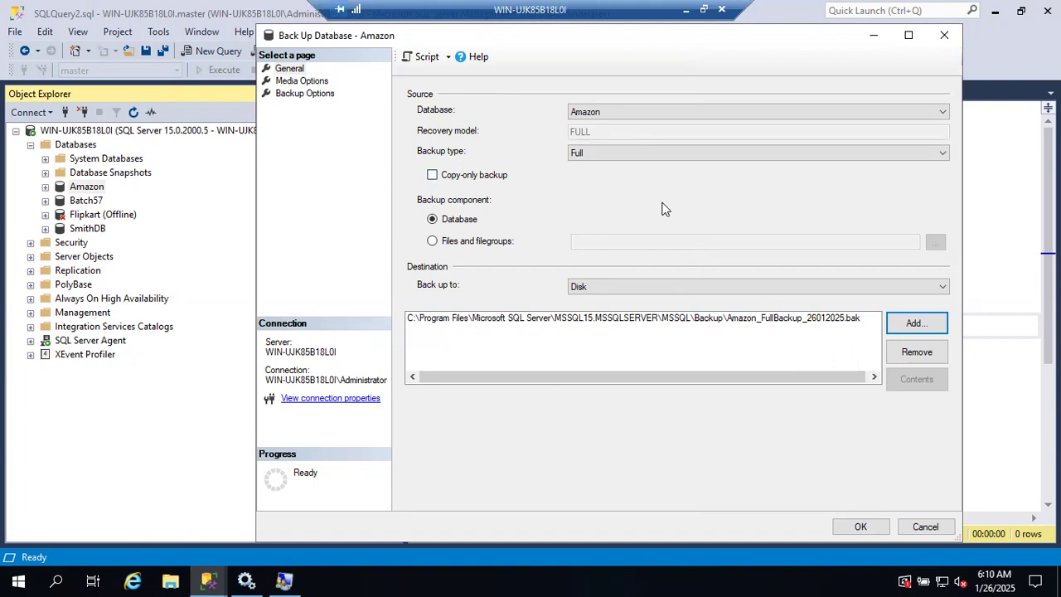
Step: Look over the media options of the Amazon backup and return to its general settings
left_click(299, 81)
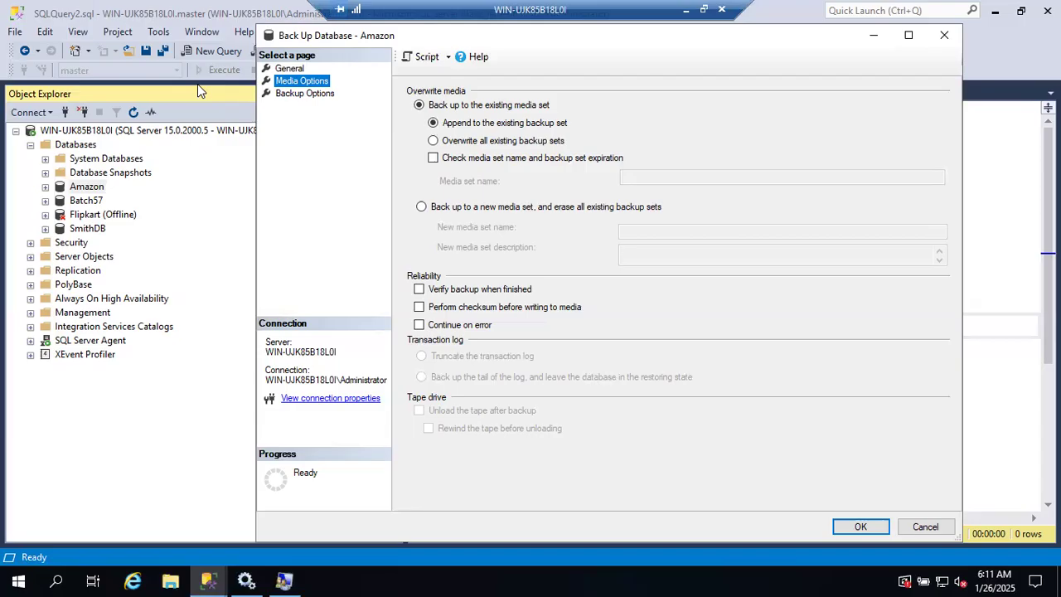
left_click(279, 68)
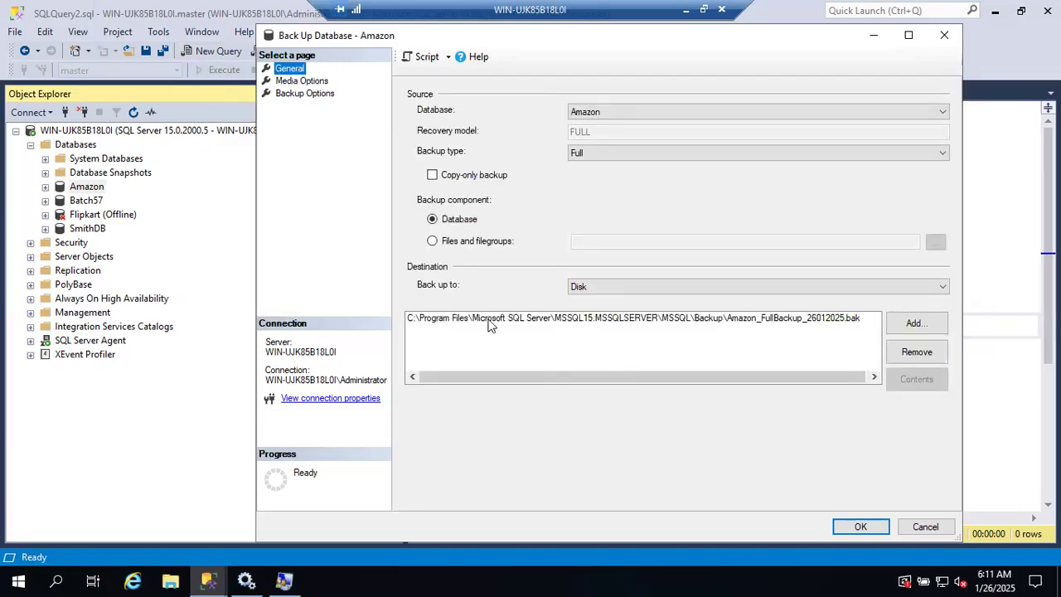
Step: Check the contents of C:\Program Files\Microsoft SQL Server\MSSQL15.MSSQLSERVER\MSSQL\Backup in File Explorer, and return to the Amazon backup dialog
left_click(345, 579)
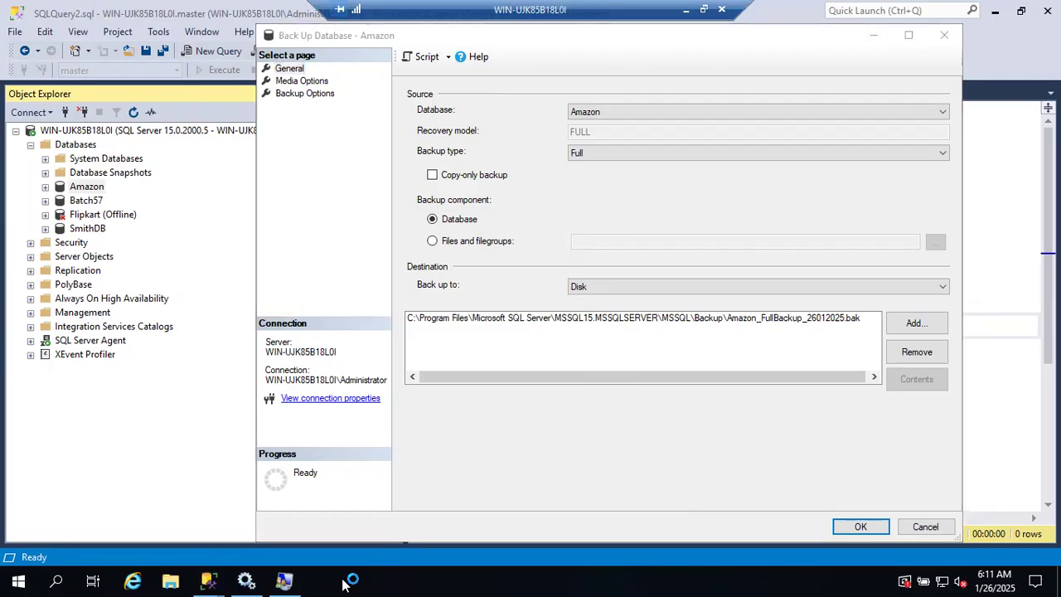
key("super+e")
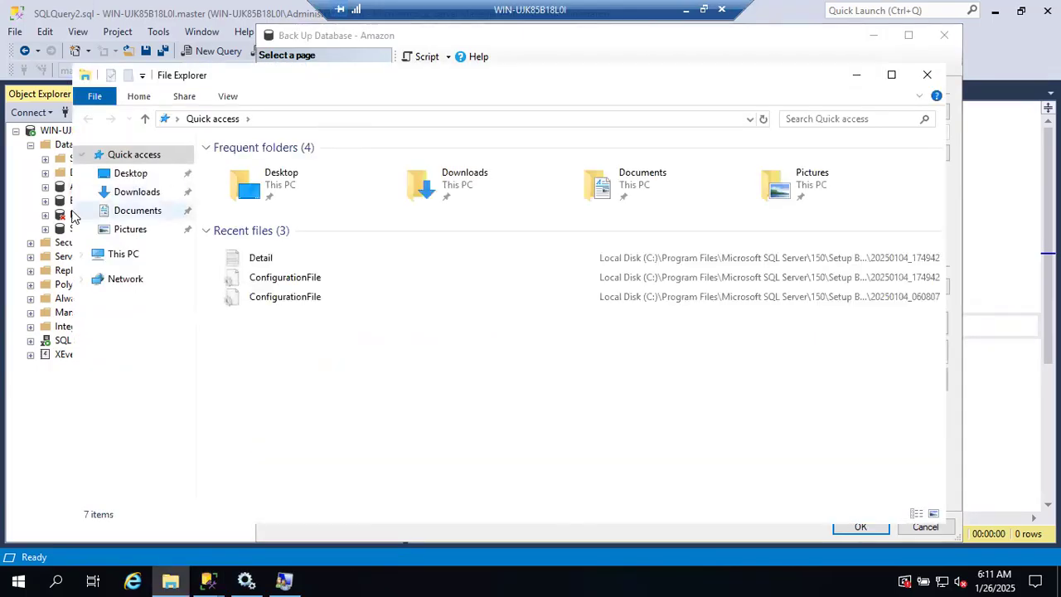
left_click(95, 254)
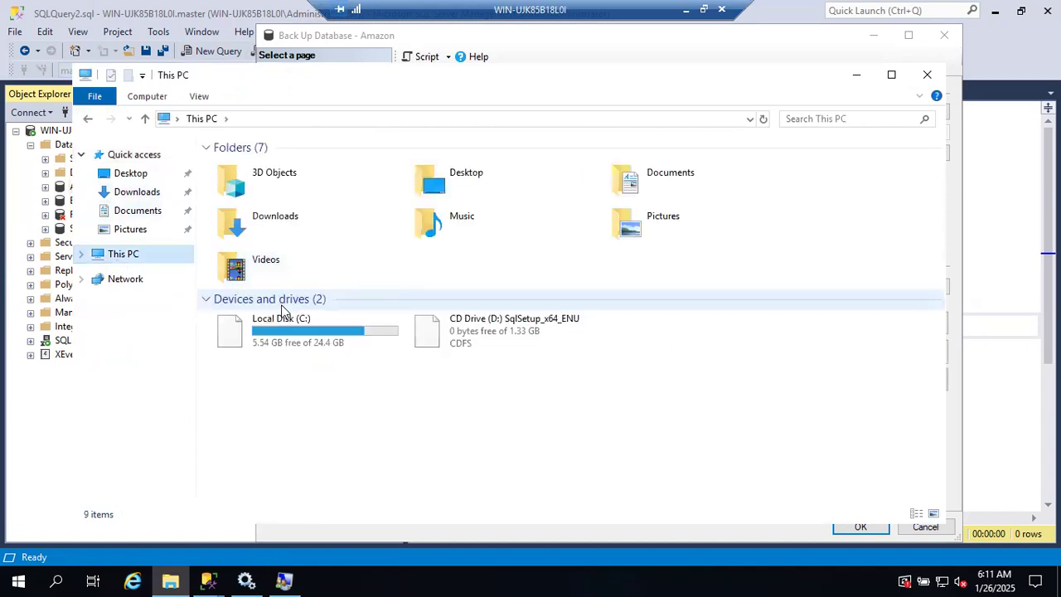
left_click(276, 340)
double_click(276, 340)
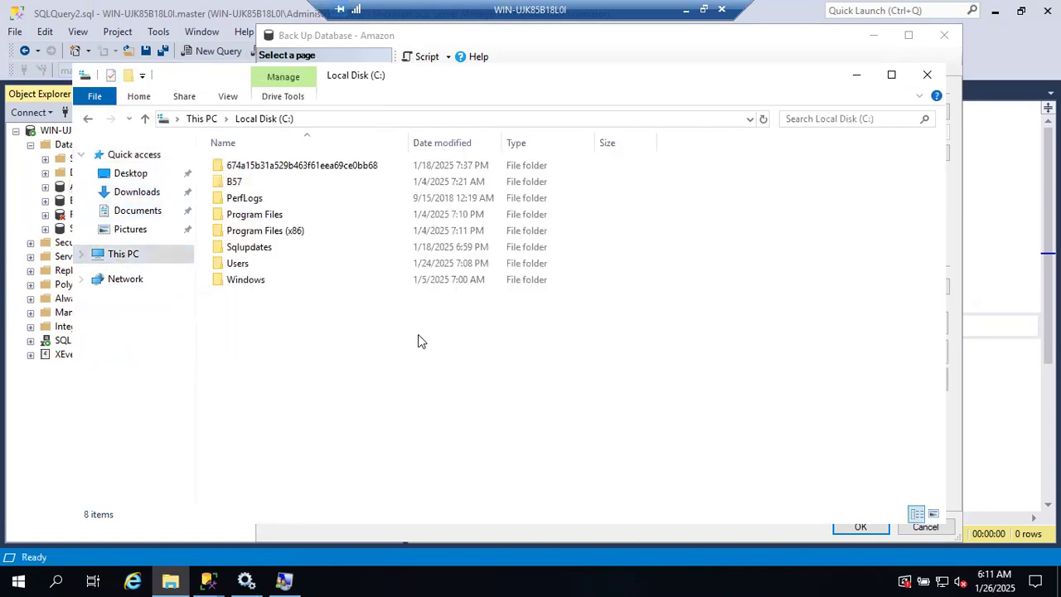
double_click(261, 216)
double_click(263, 230)
double_click(265, 264)
double_click(242, 167)
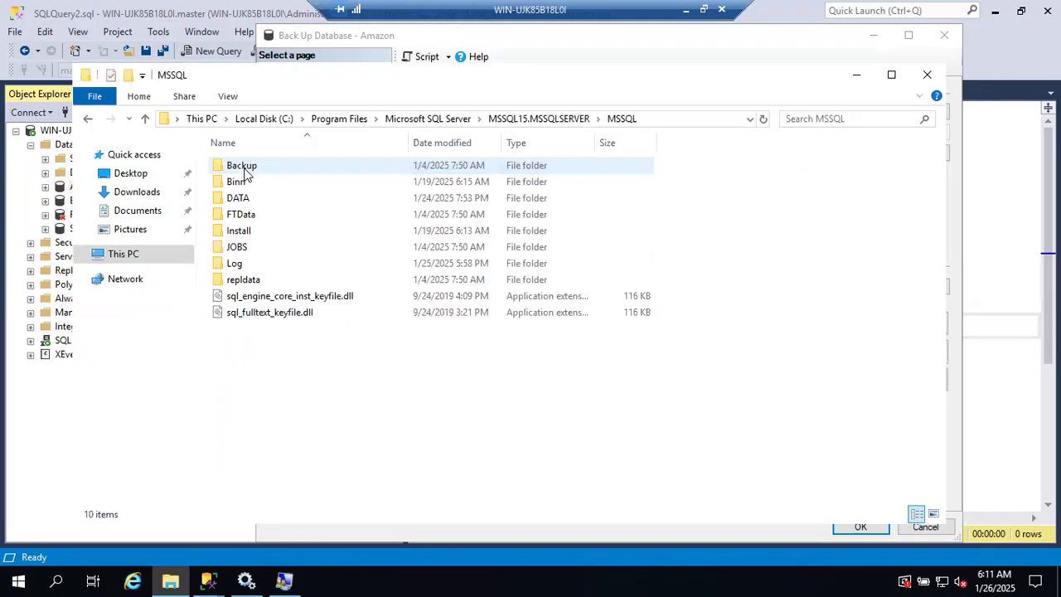
double_click(244, 166)
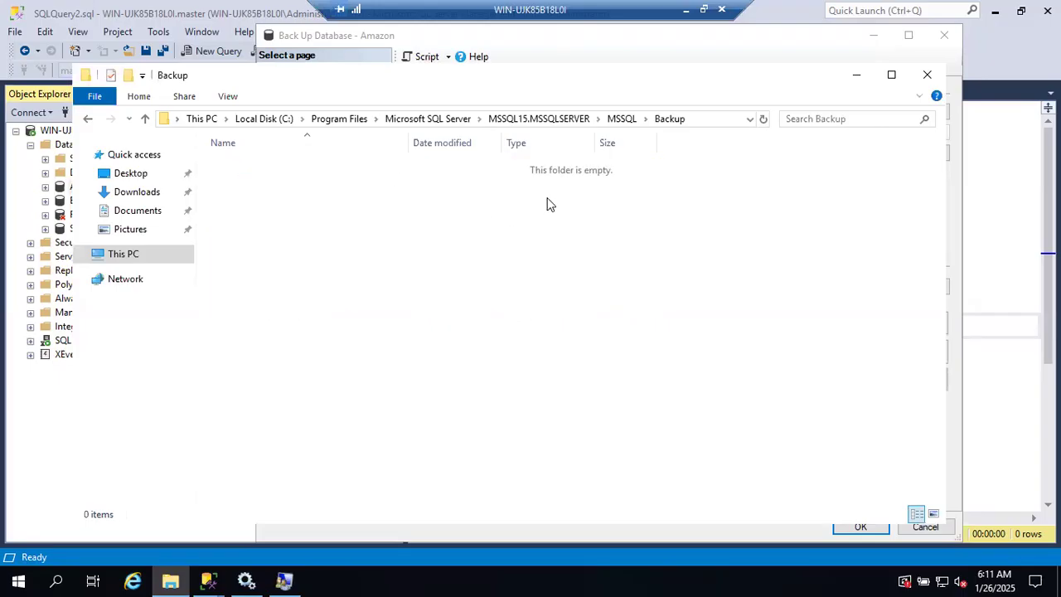
left_click(856, 75)
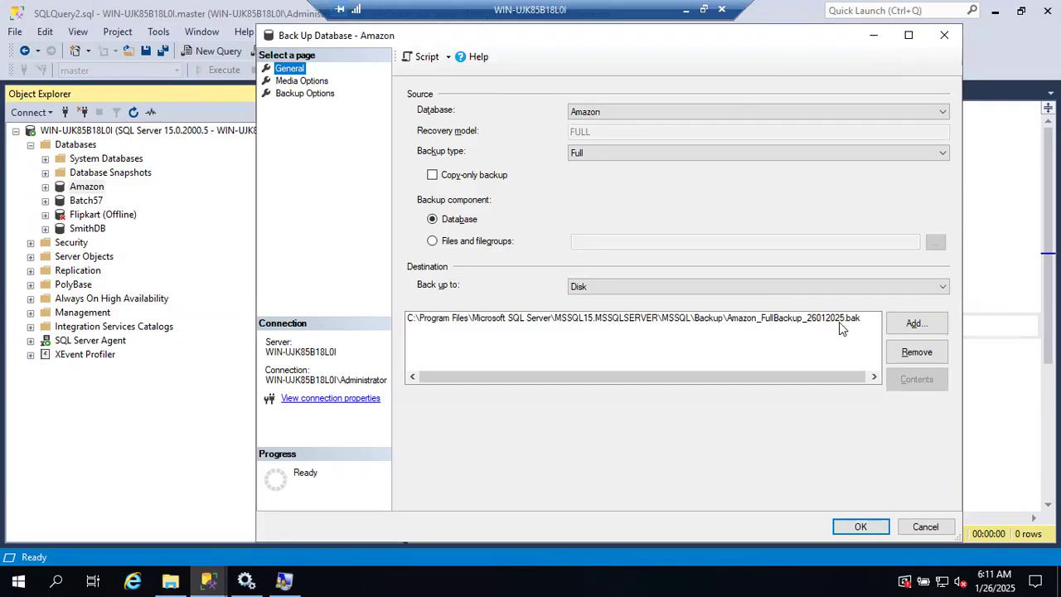
key("alt+Tab")
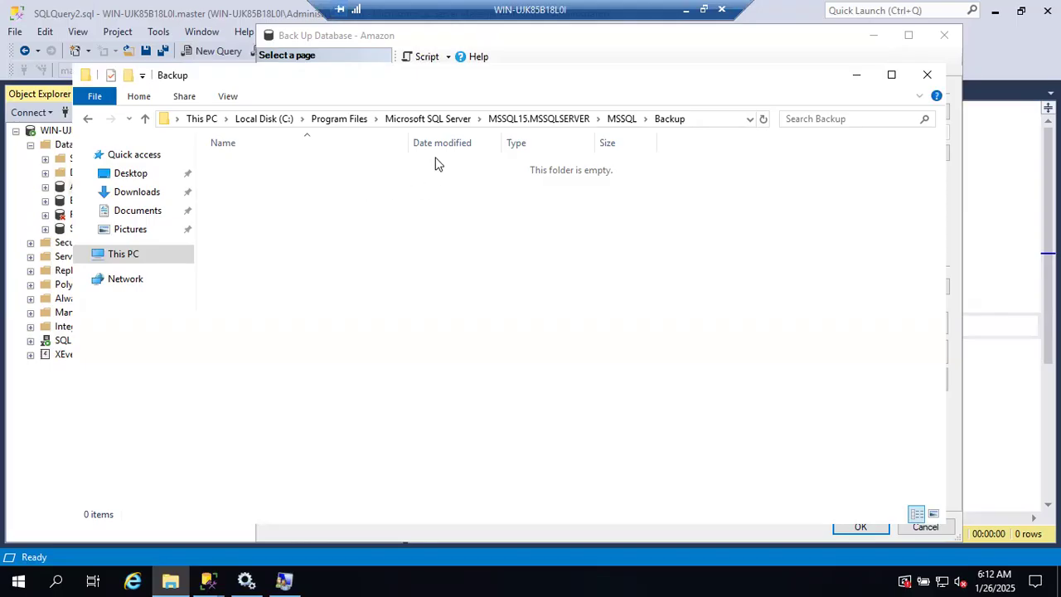
left_click(857, 81)
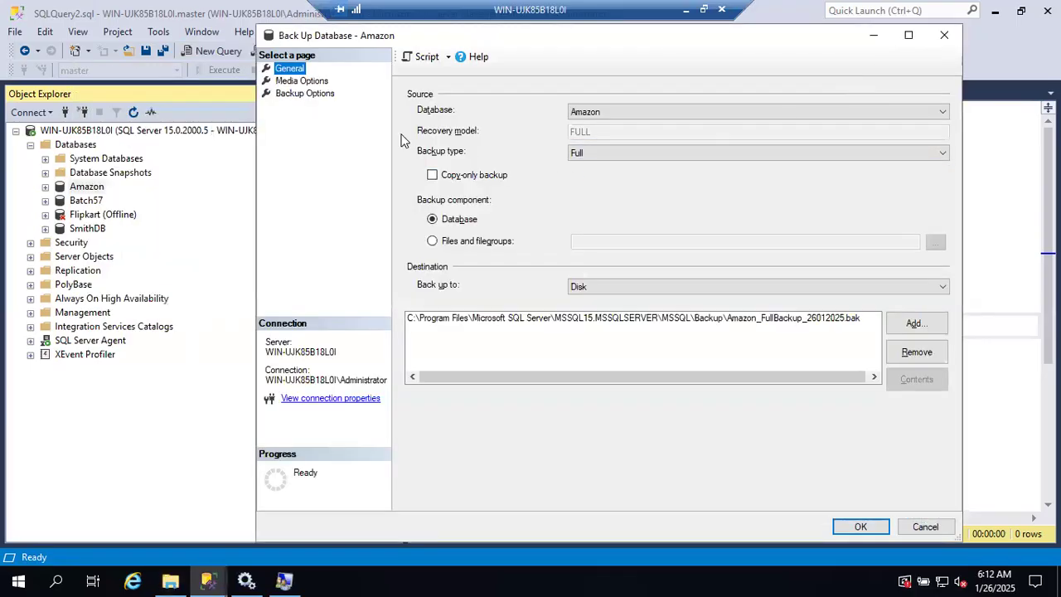
Step: Review the media options again, and examine the backup set name in the backup options
left_click(299, 82)
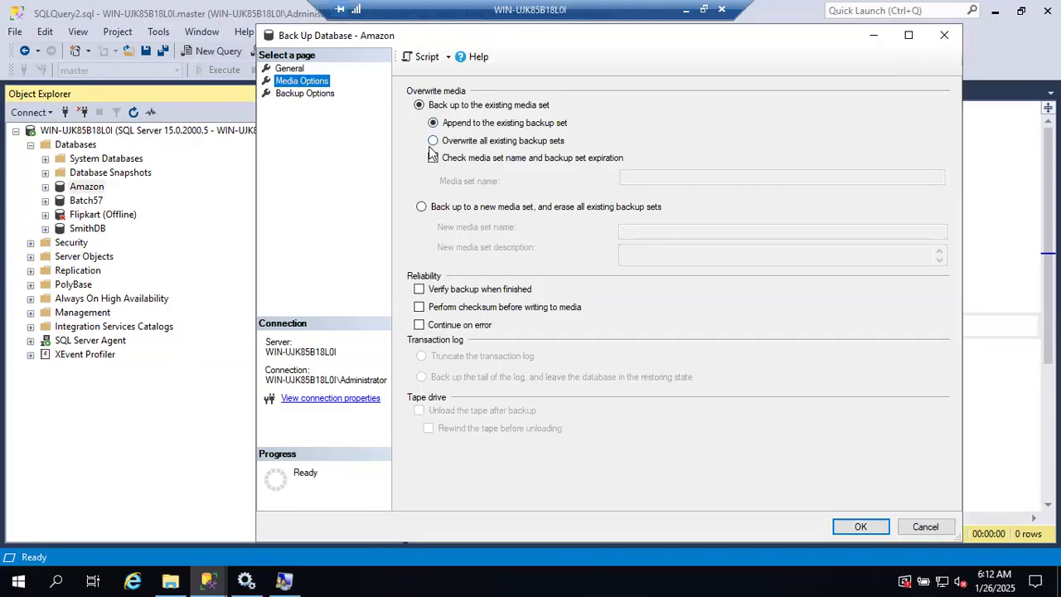
left_click(318, 96)
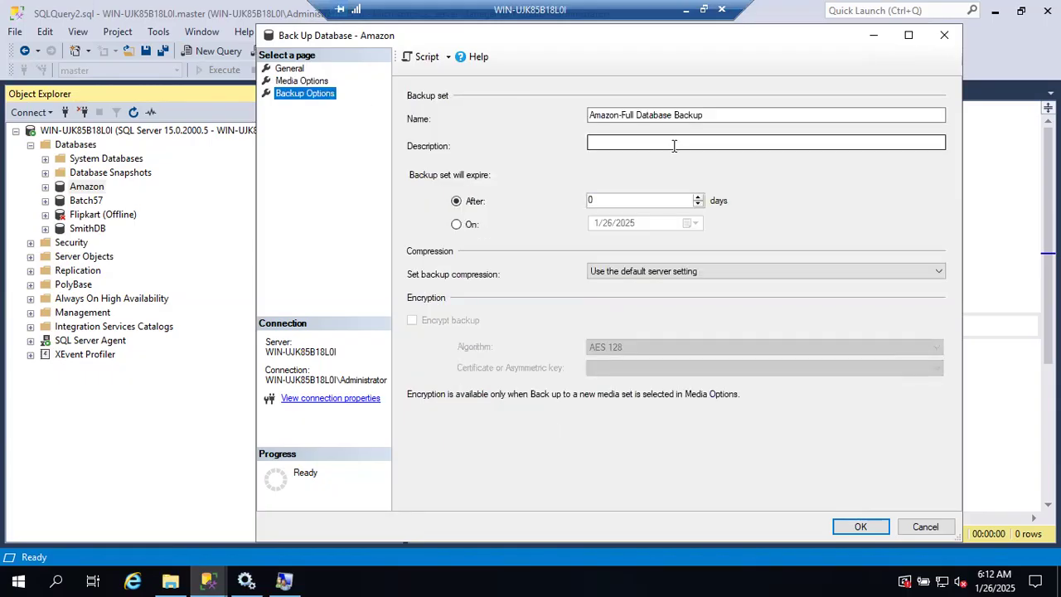
left_click_drag(717, 114, 556, 97)
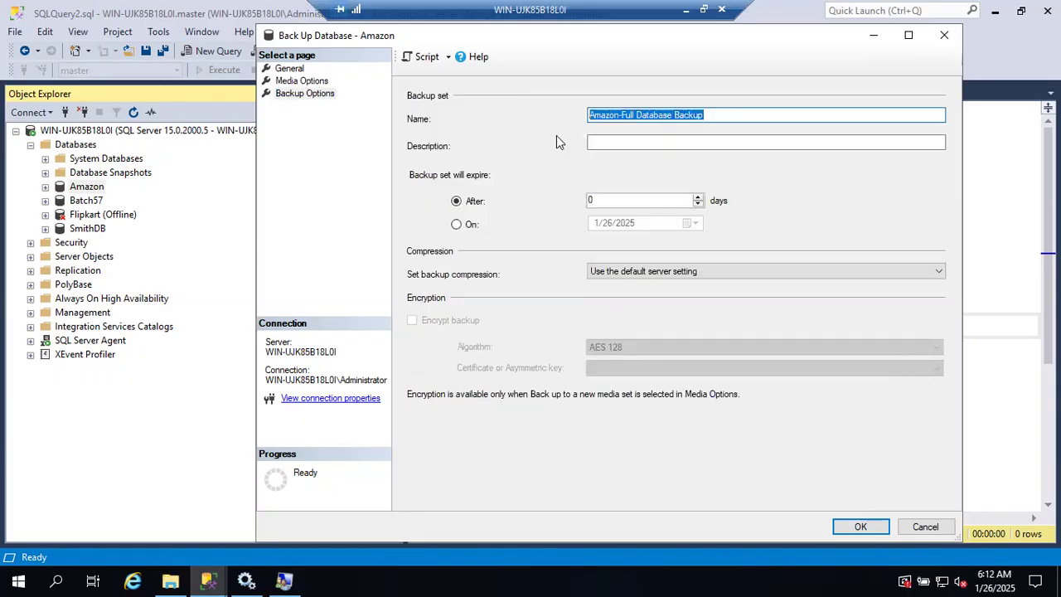
Step: Try a backup set expiry date of 1/27/2025 and switch back to expiry after a number of days
left_click(457, 226)
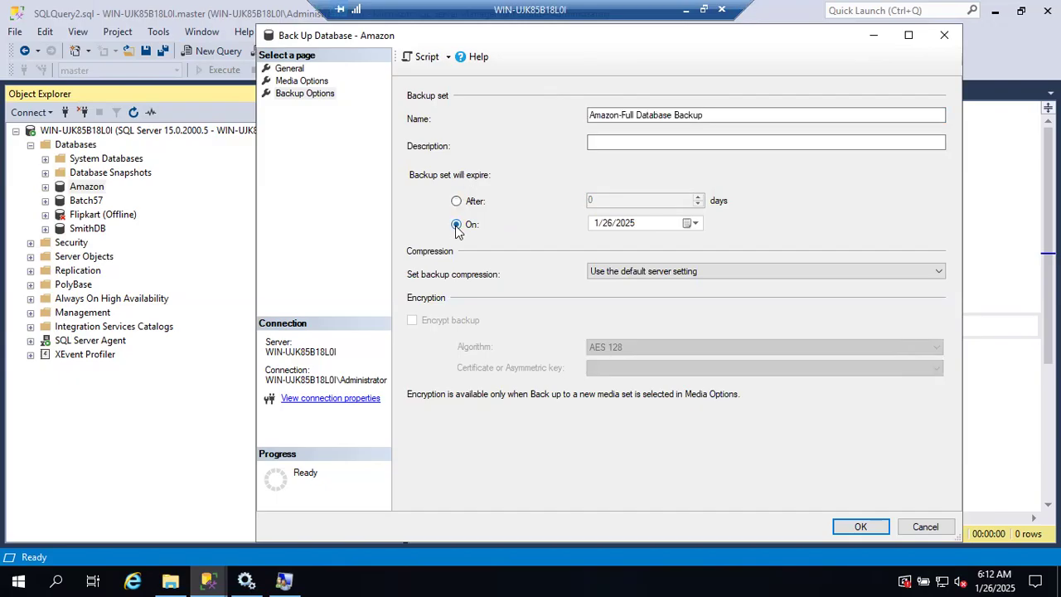
left_click(688, 223)
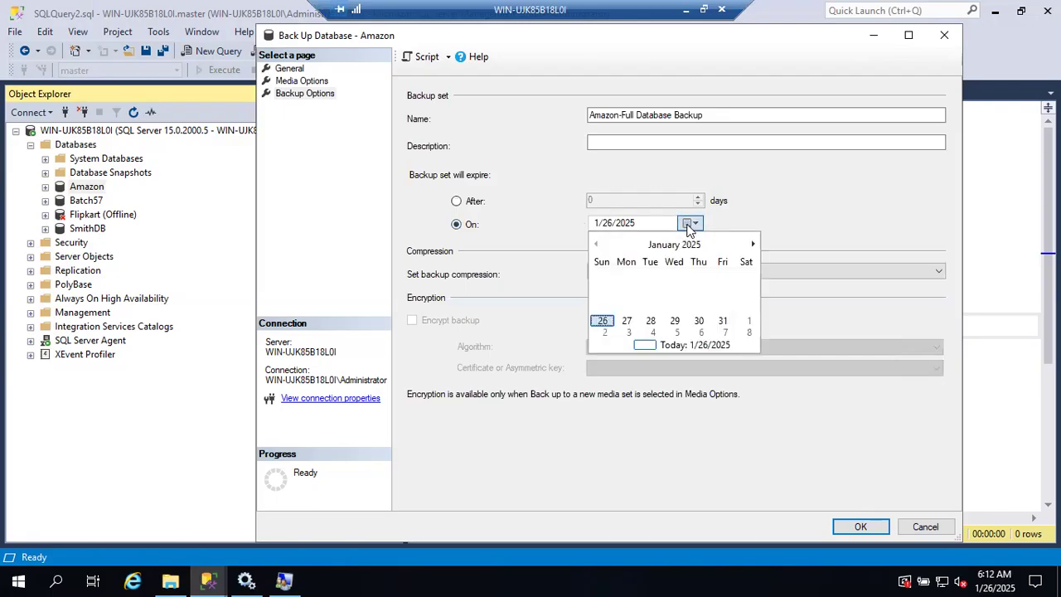
left_click(628, 321)
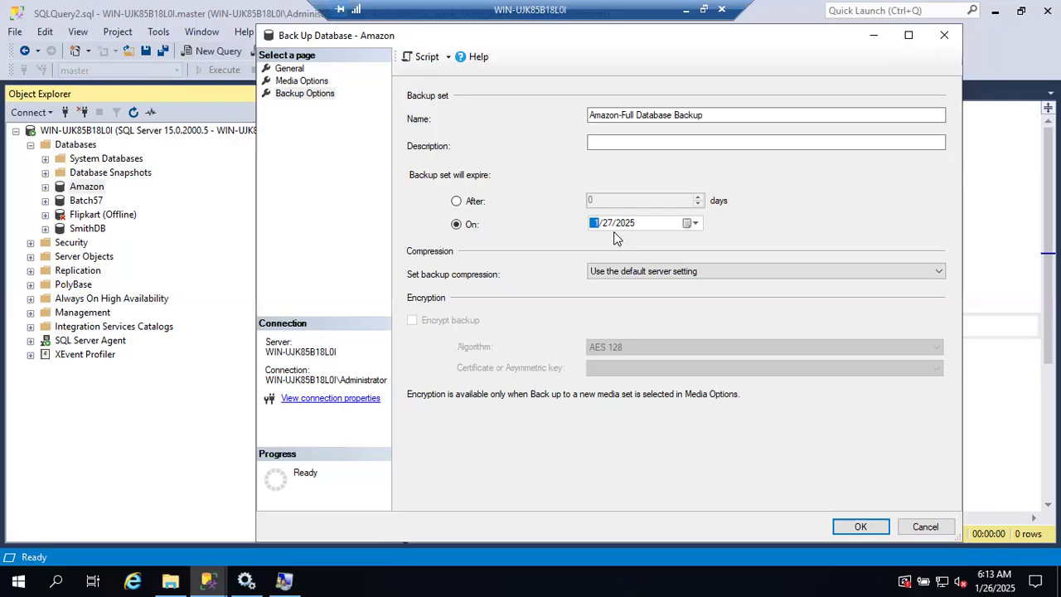
left_click(467, 203)
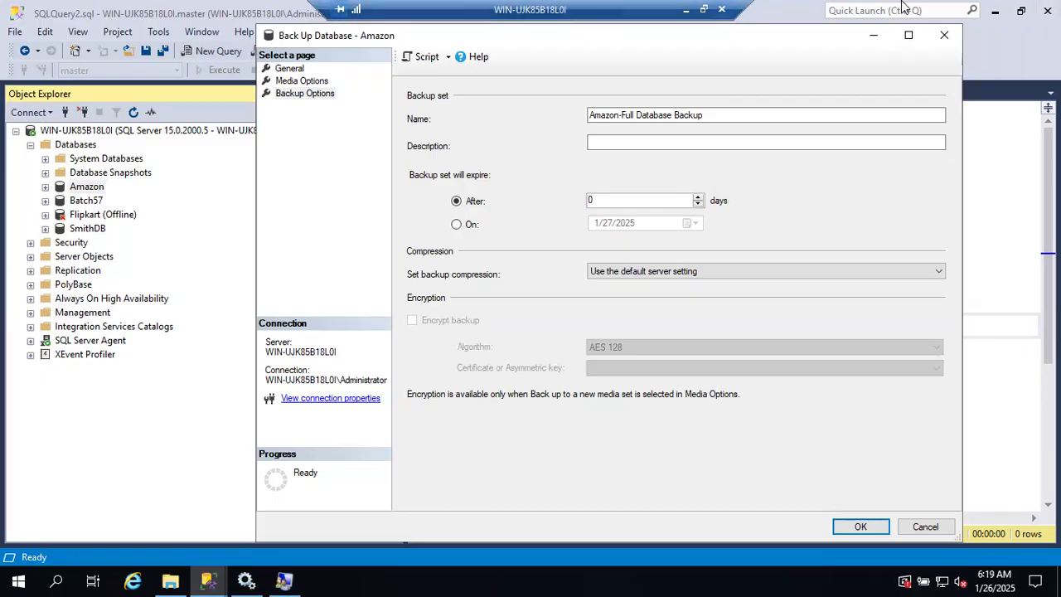
Step: Try the Compress backup option for the Amazon backup, and open the database settings in the server properties
left_click(667, 275)
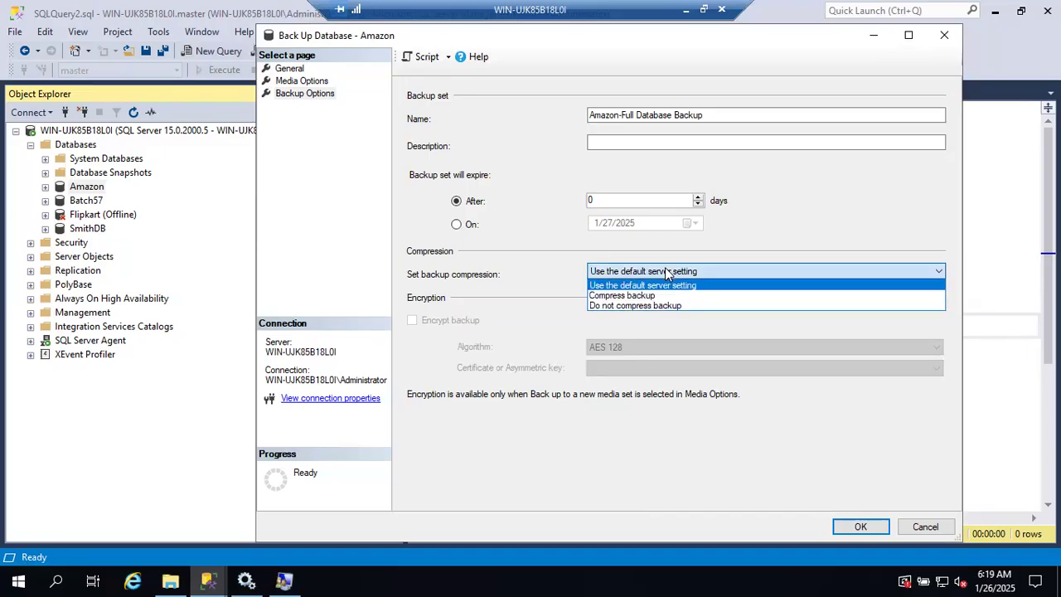
left_click(630, 293)
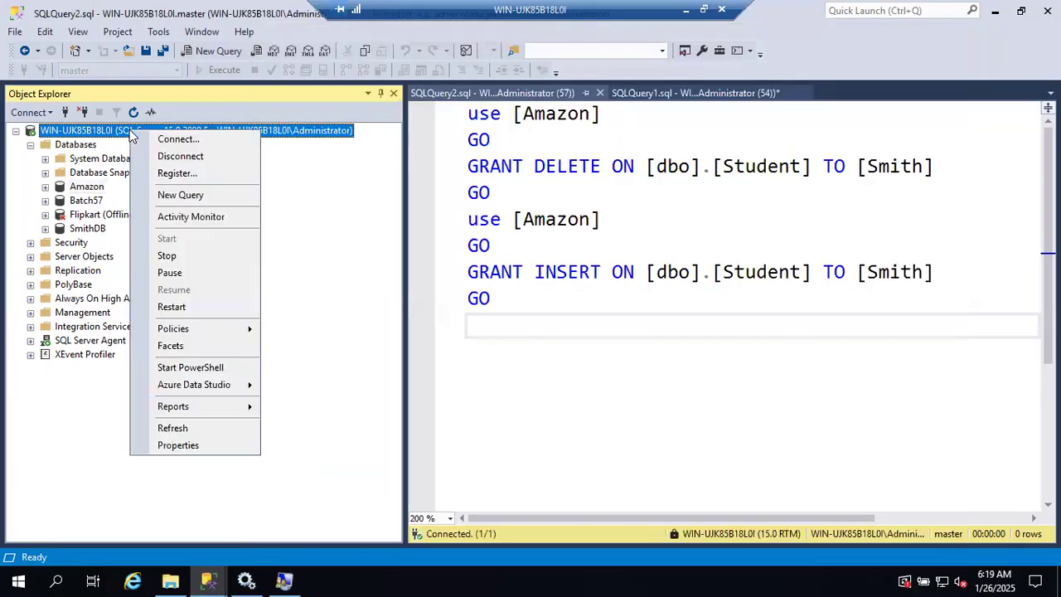
right_click(133, 133)
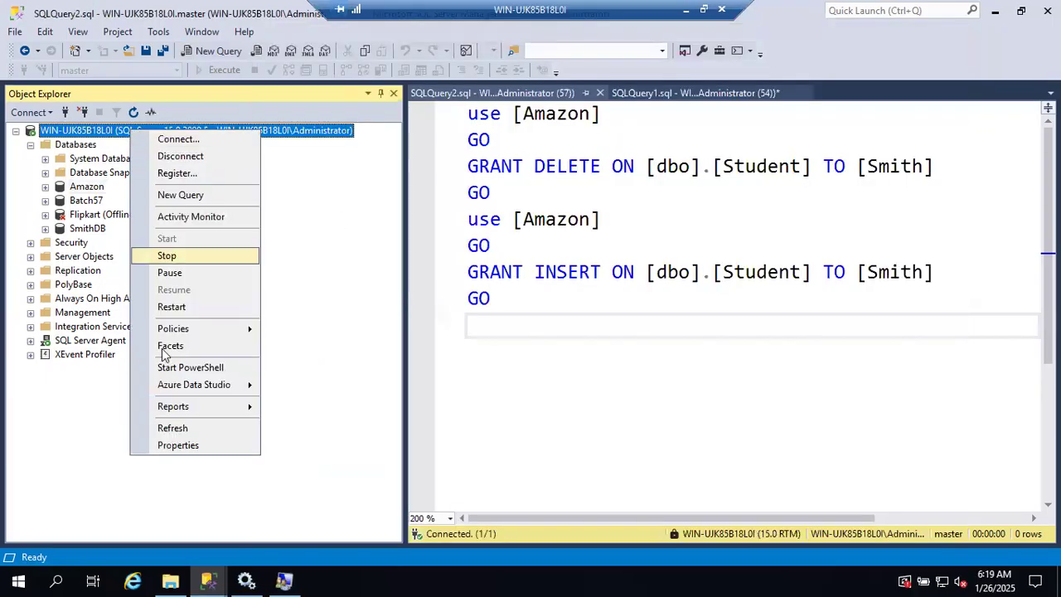
left_click(161, 445)
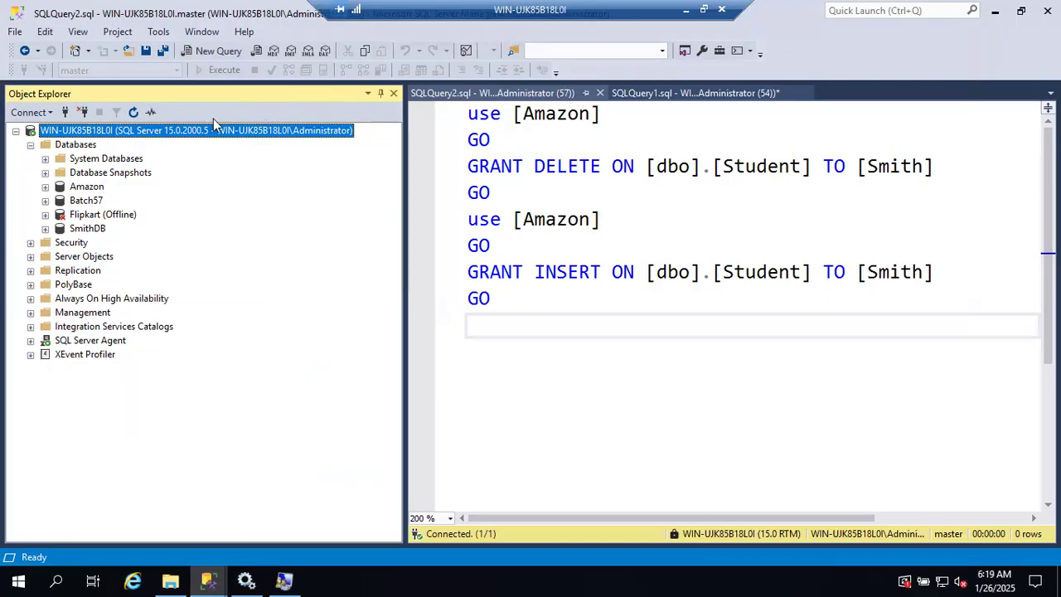
left_click(309, 131)
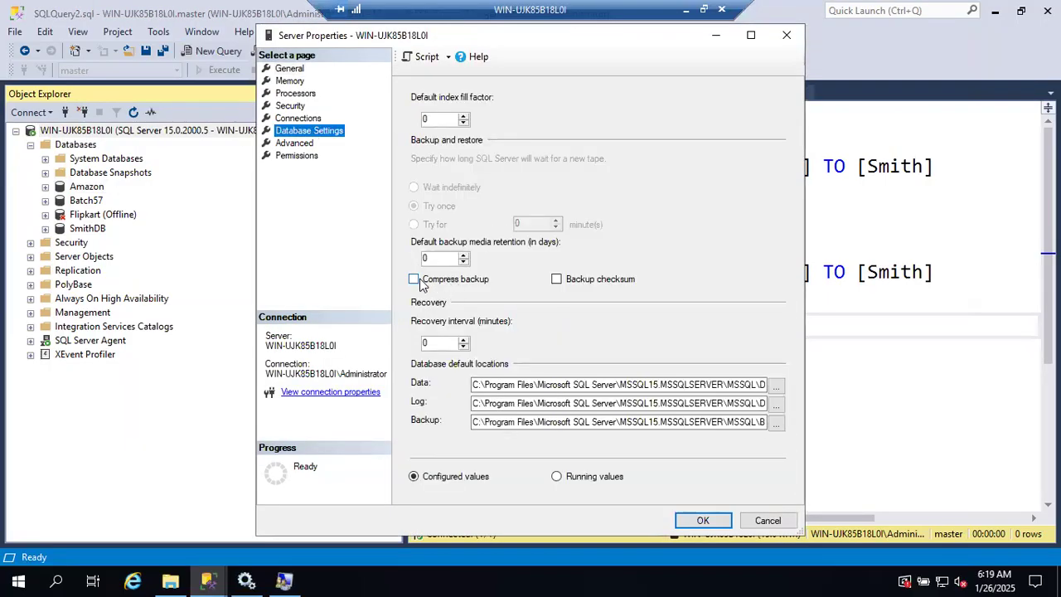
Step: Return to the Amazon backup dialog and set its backup compression to Use the default server setting
left_click(208, 580)
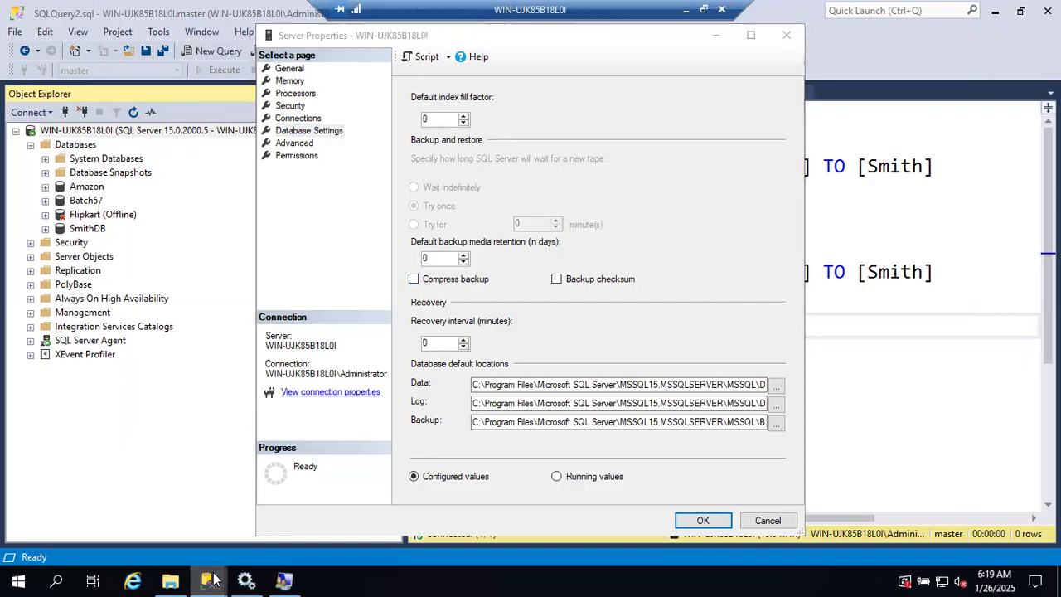
left_click(424, 522)
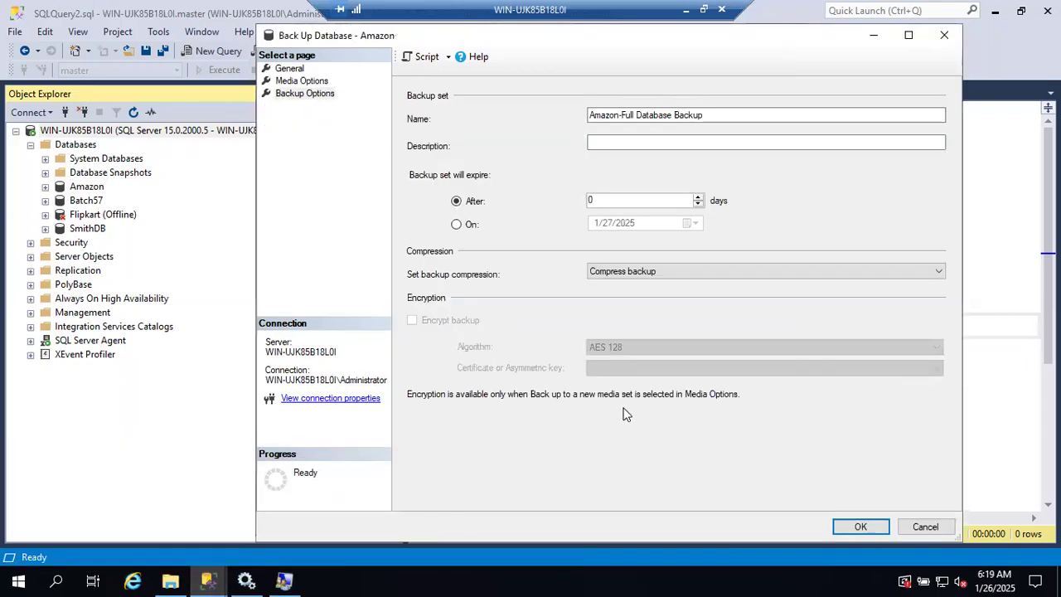
left_click(695, 272)
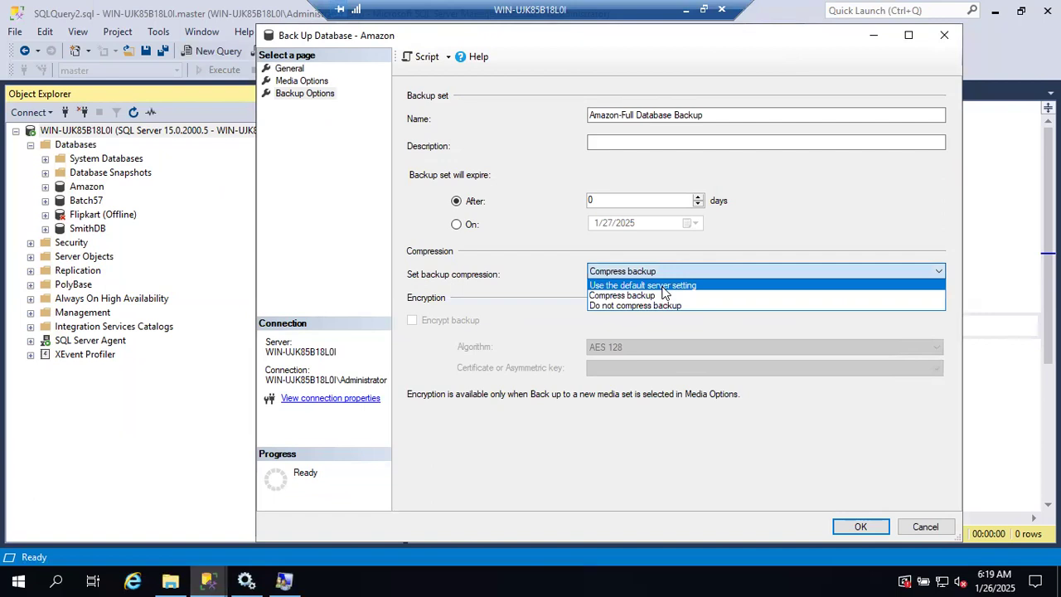
left_click(666, 286)
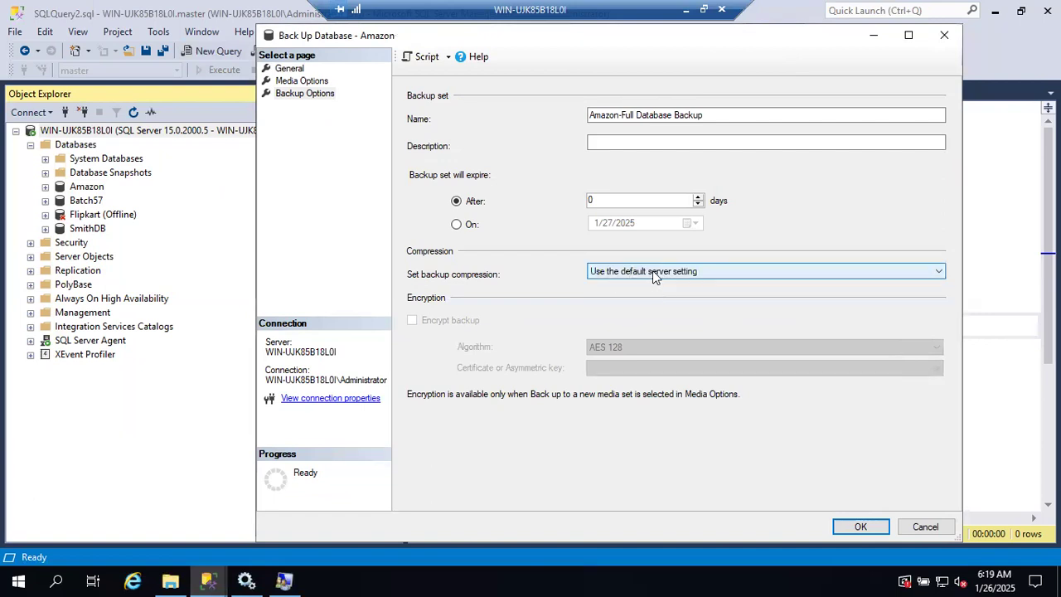
Step: Arrange the Server Properties and Amazon backup dialogs side by side to compare their compression settings
left_click_drag(525, 43, 717, 86)
left_click_drag(387, 35, 194, 26)
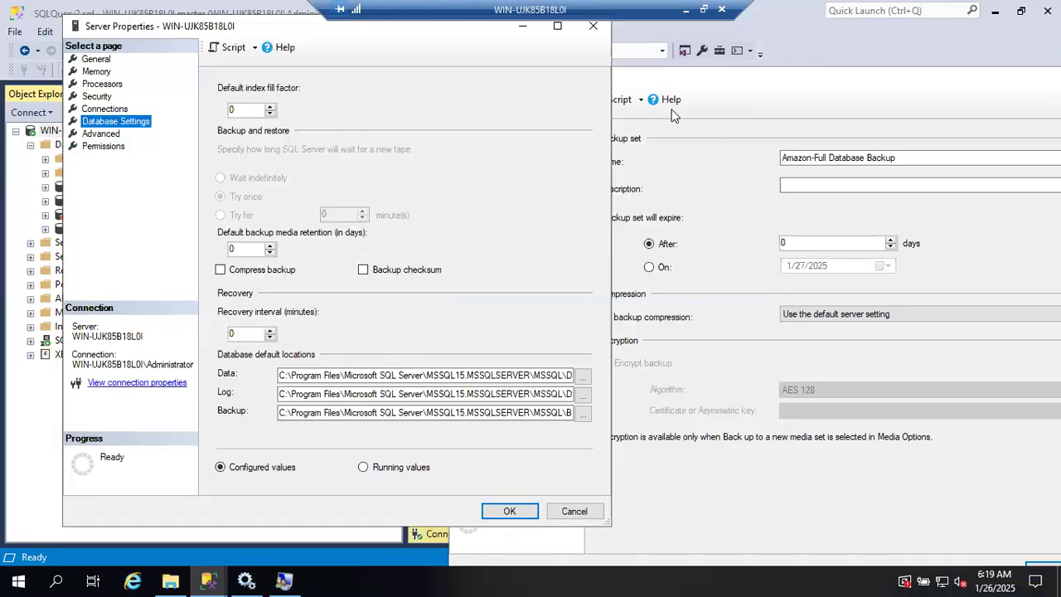
left_click(755, 98)
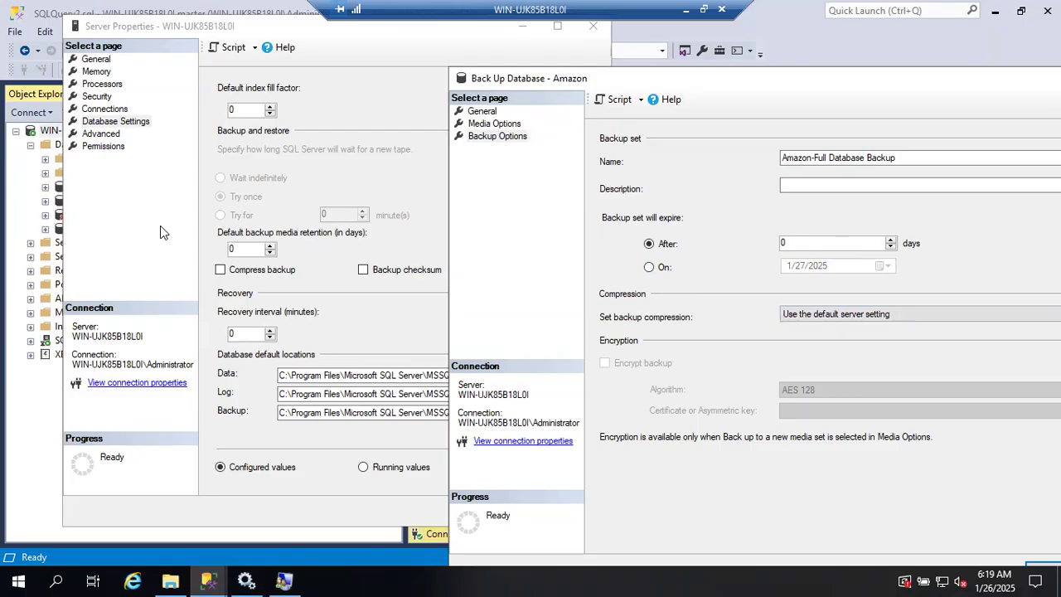
Step: Try enabling Compress backup in the server's database settings, review the Amazon backup's compression choices, and disable it again
left_click(220, 269)
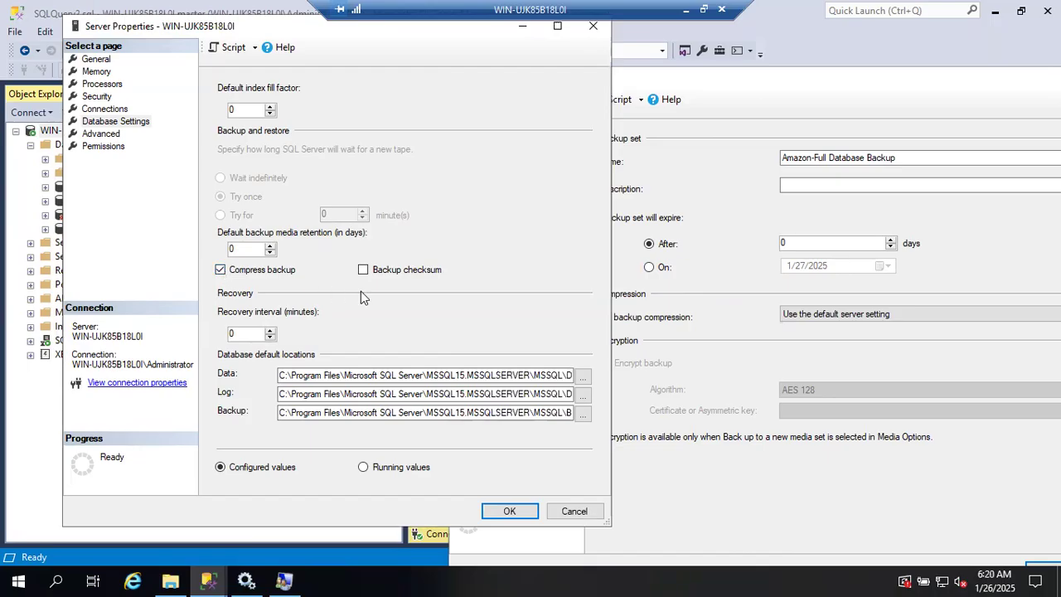
left_click(812, 325)
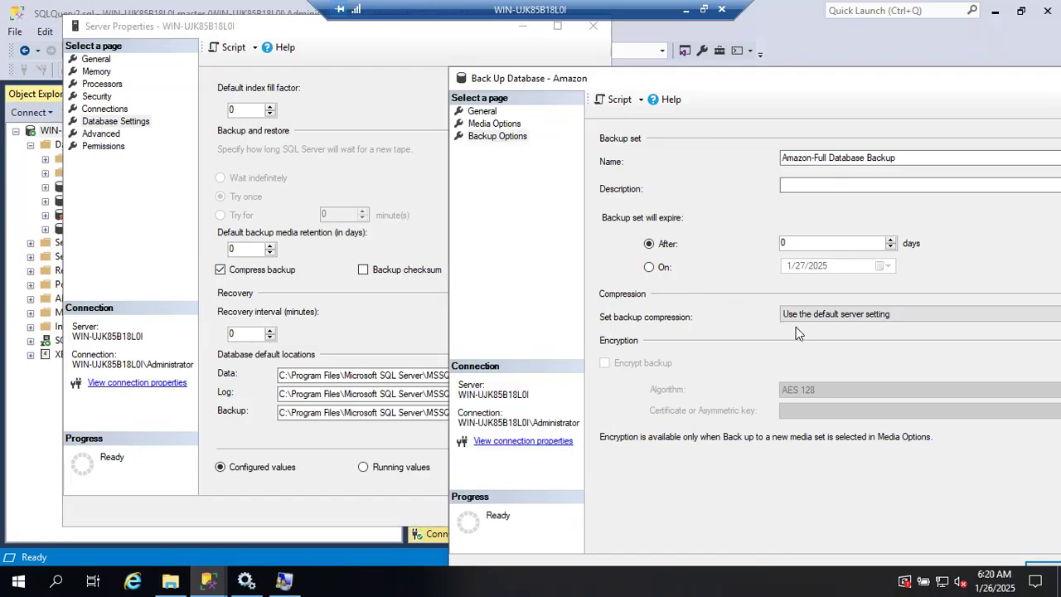
left_click(837, 315)
left_click(825, 337)
left_click(818, 316)
left_click(804, 327)
left_click(219, 272)
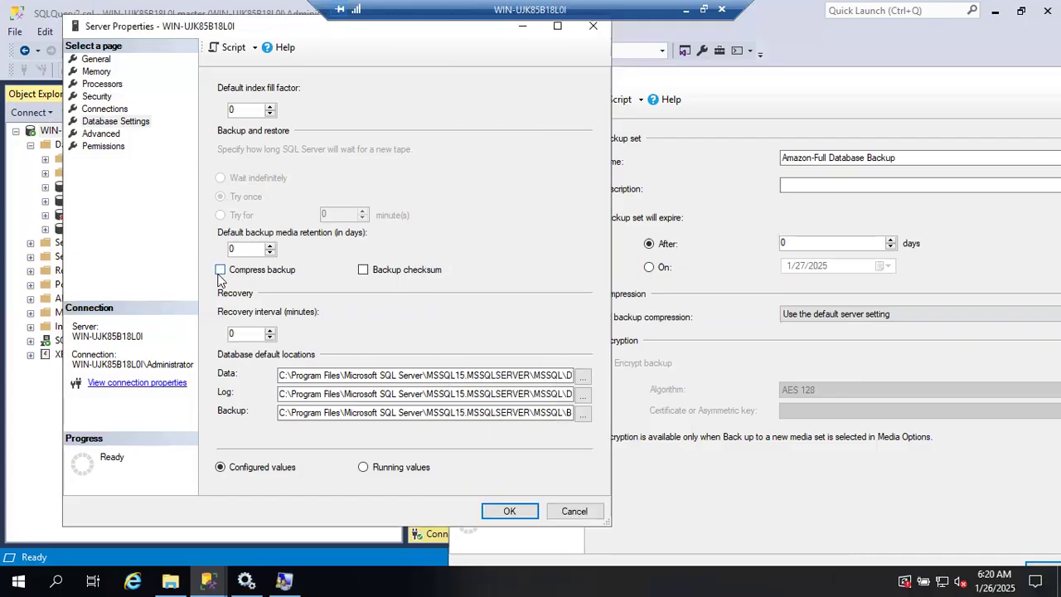
Step: Set the backup set to expire on 1/27/2025, and try Compress backup before restoring the default server compression setting
left_click(734, 269)
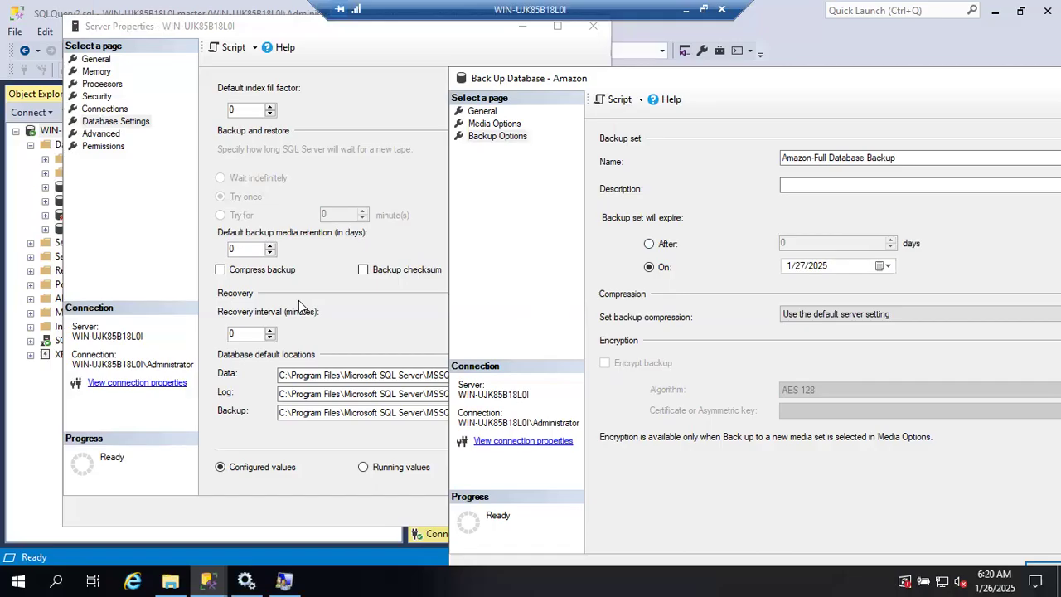
left_click(794, 315)
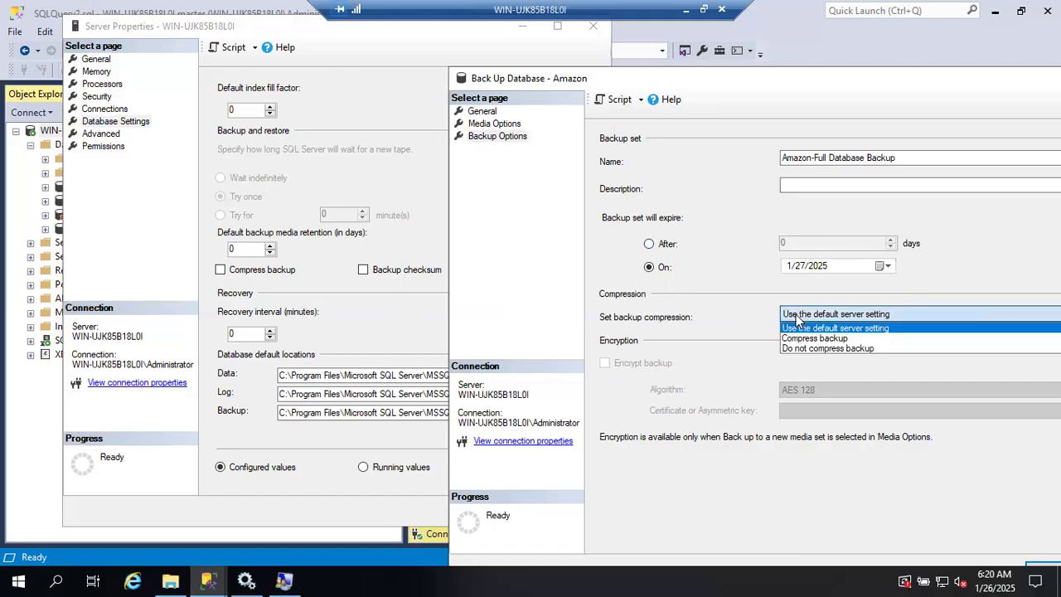
left_click(795, 339)
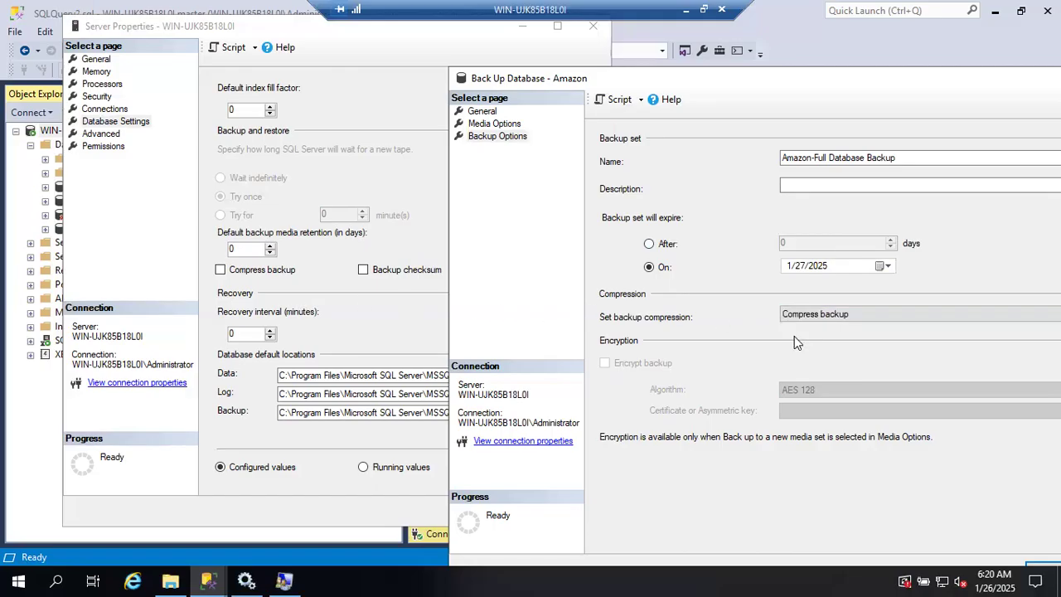
left_click(801, 316)
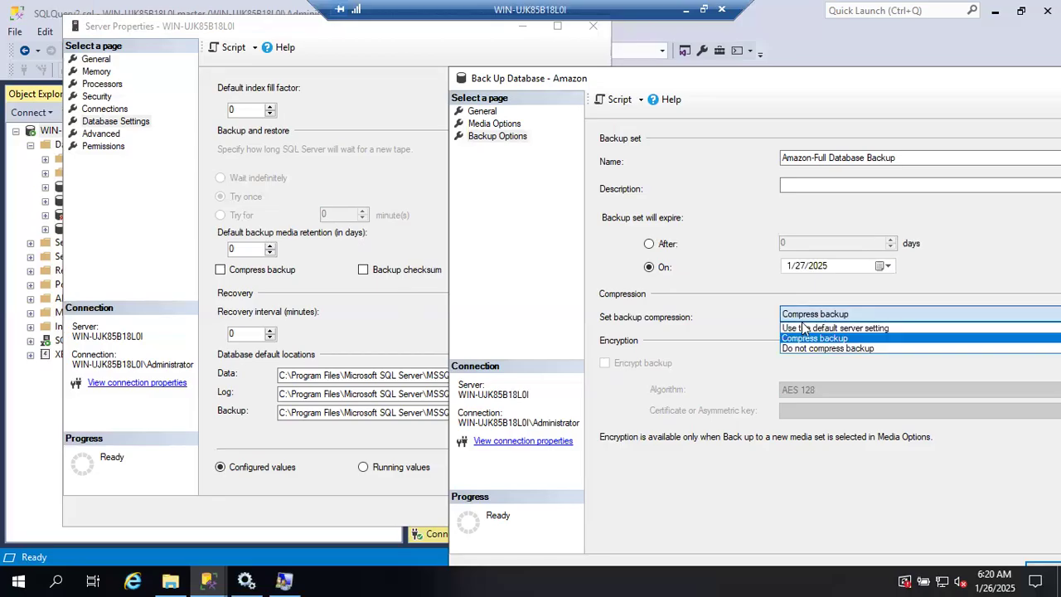
left_click(802, 328)
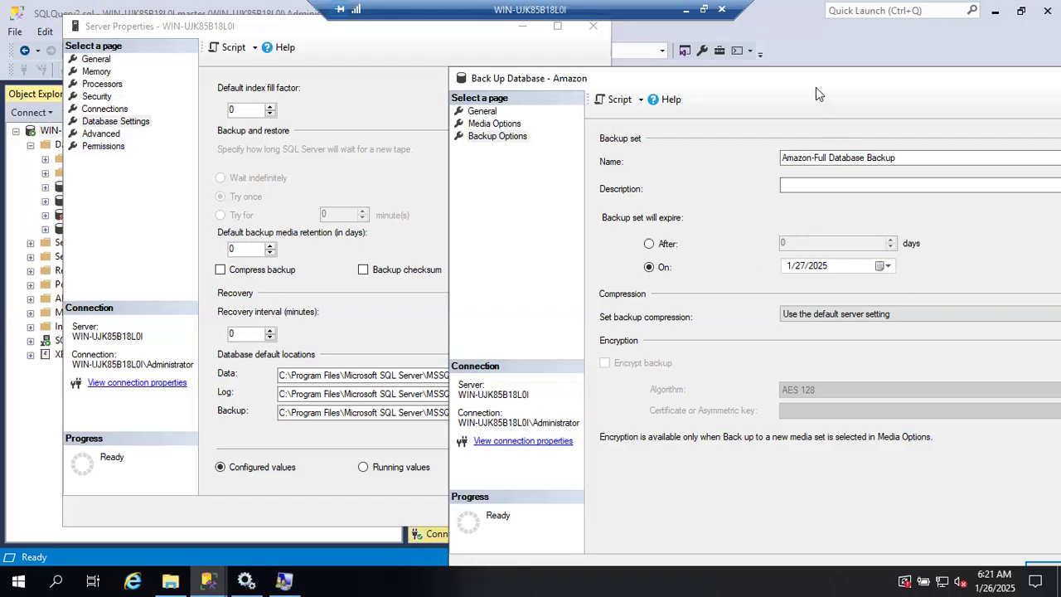
Step: Script the Amazon backup action to a new query window
left_click_drag(816, 87, 648, 54)
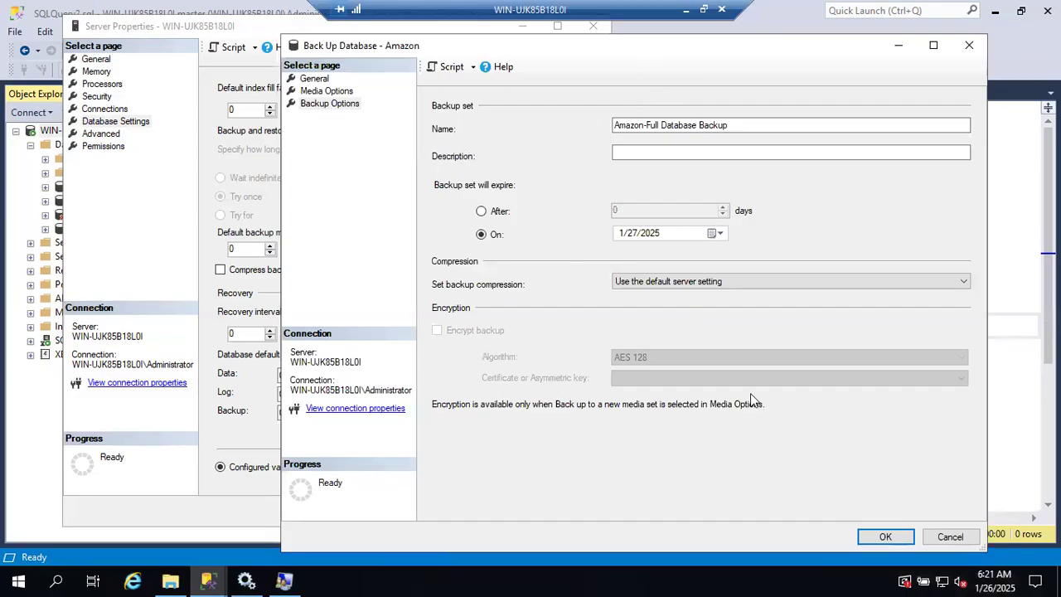
left_click(447, 68)
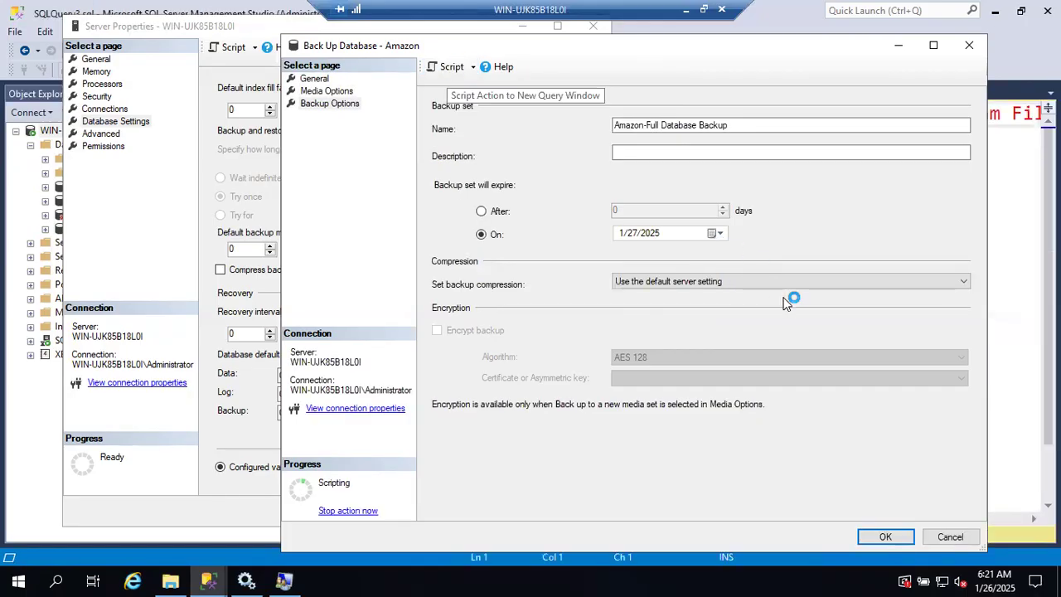
Step: Check the refreshed contents of the MSSQL\Backup folder in File Explorer before running the backup
left_click(171, 580)
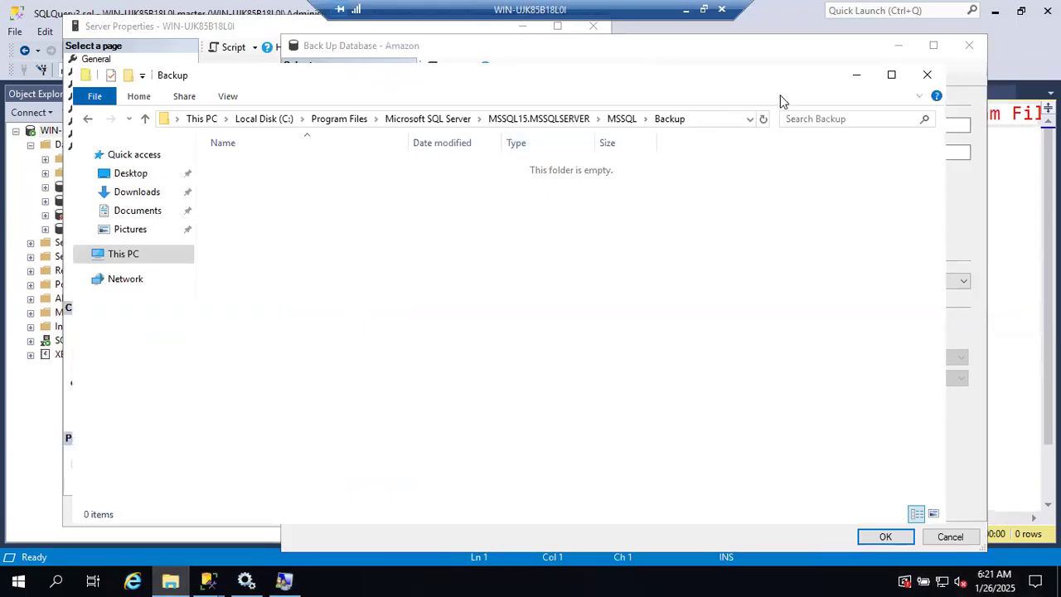
left_click(764, 119)
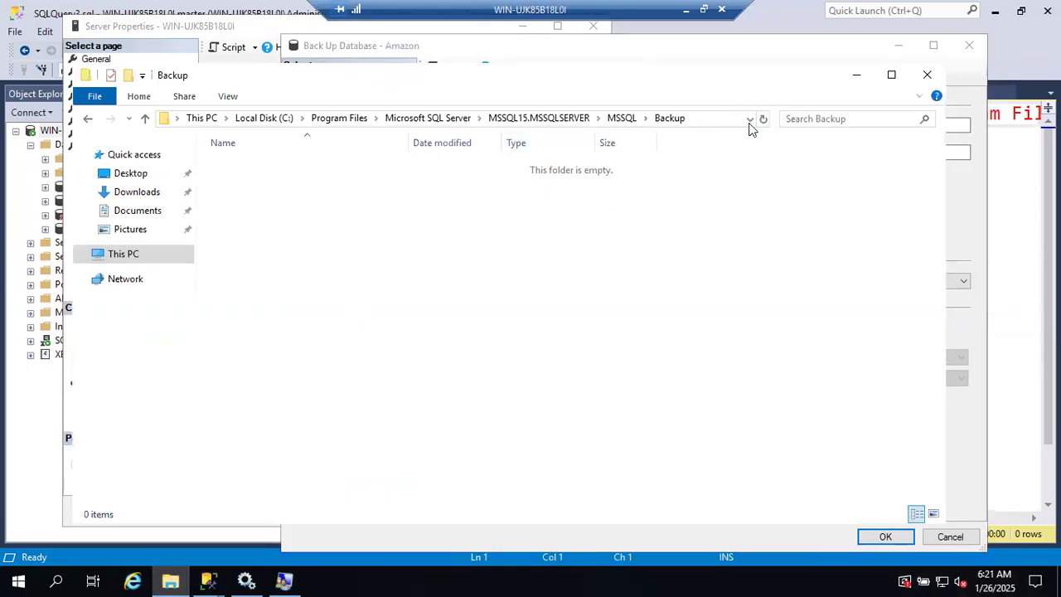
left_click(860, 79)
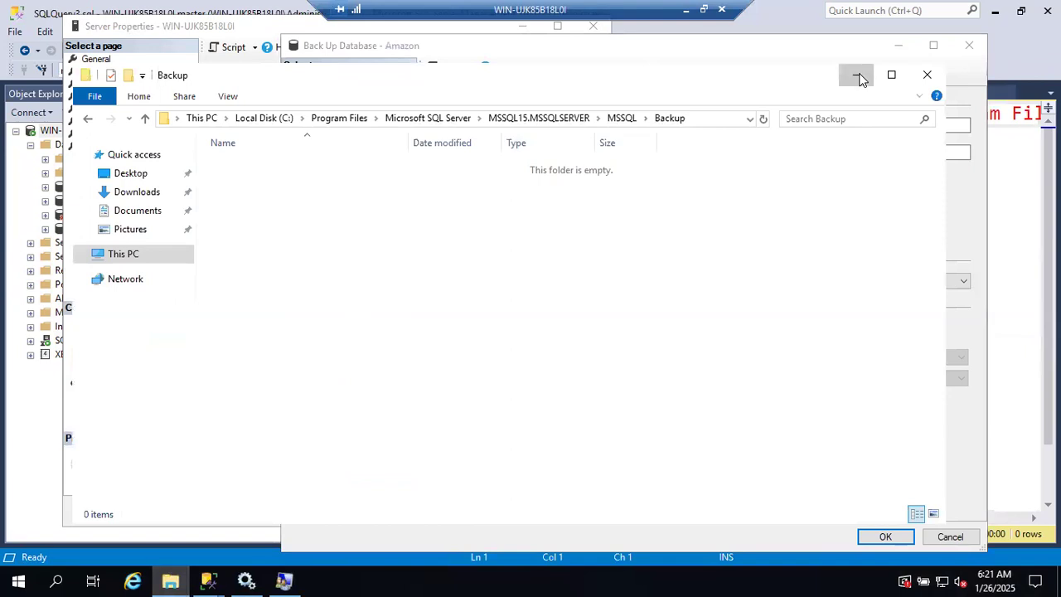
Step: Run the full backup of the Amazon database and dismiss the completion message
left_click(869, 530)
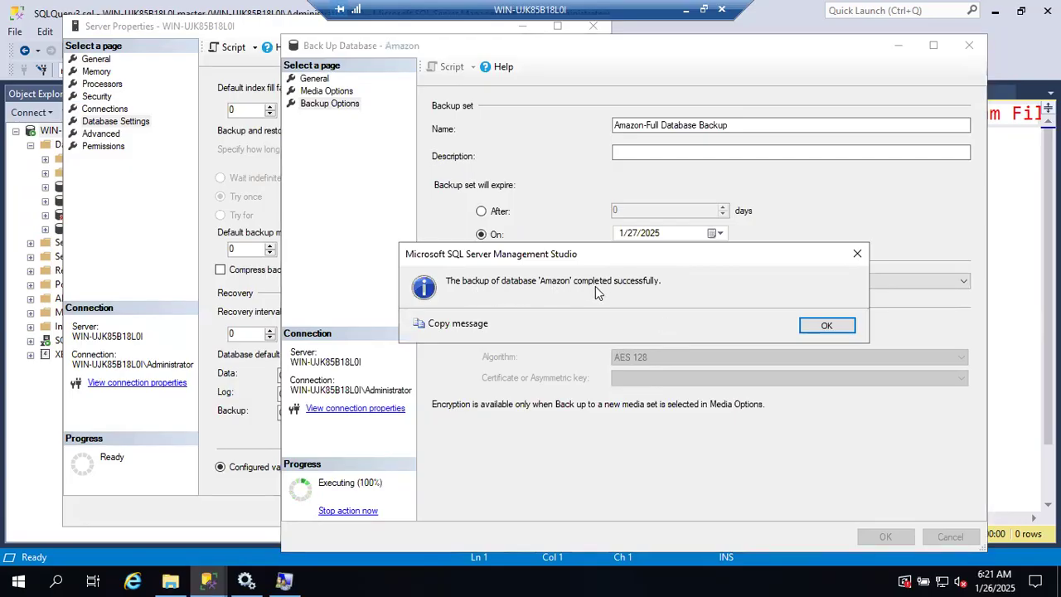
left_click(821, 326)
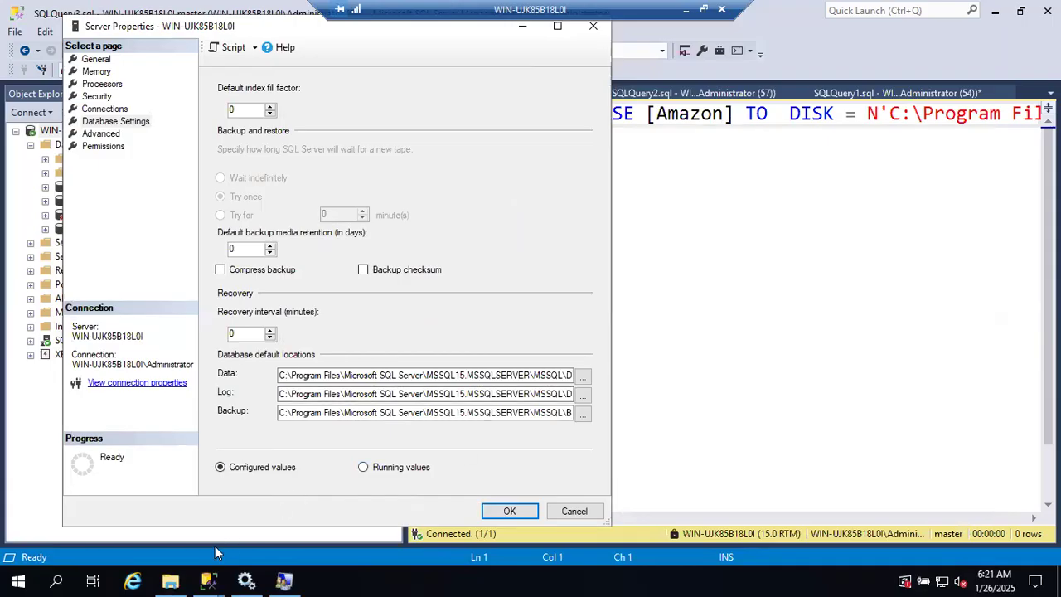
Step: Locate Amazon_FullBackup_26012025.bak in the Backup folder in File Explorer, and return to SSMS
left_click(171, 580)
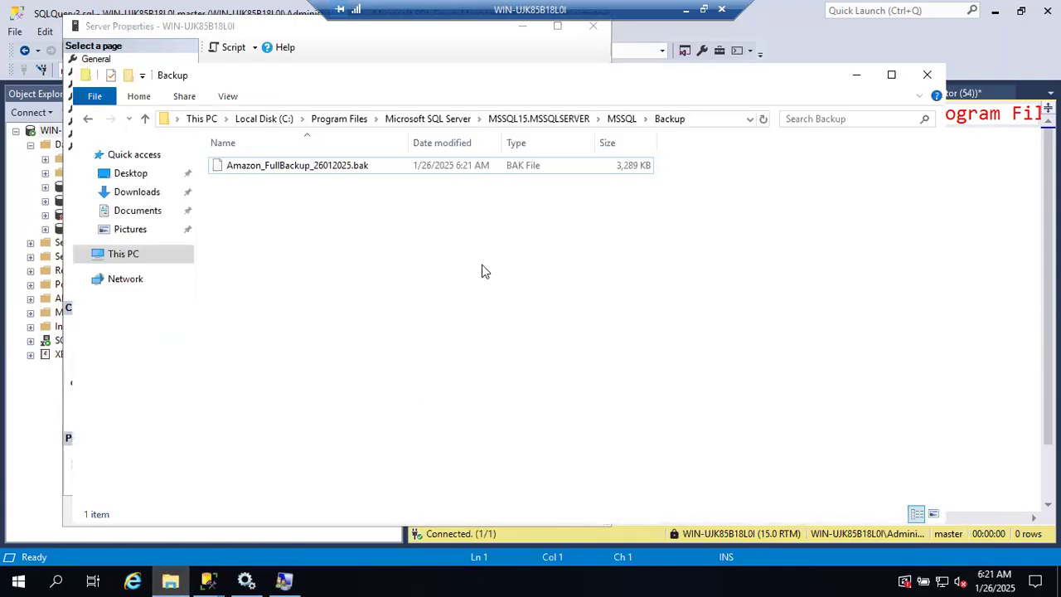
left_click(375, 171)
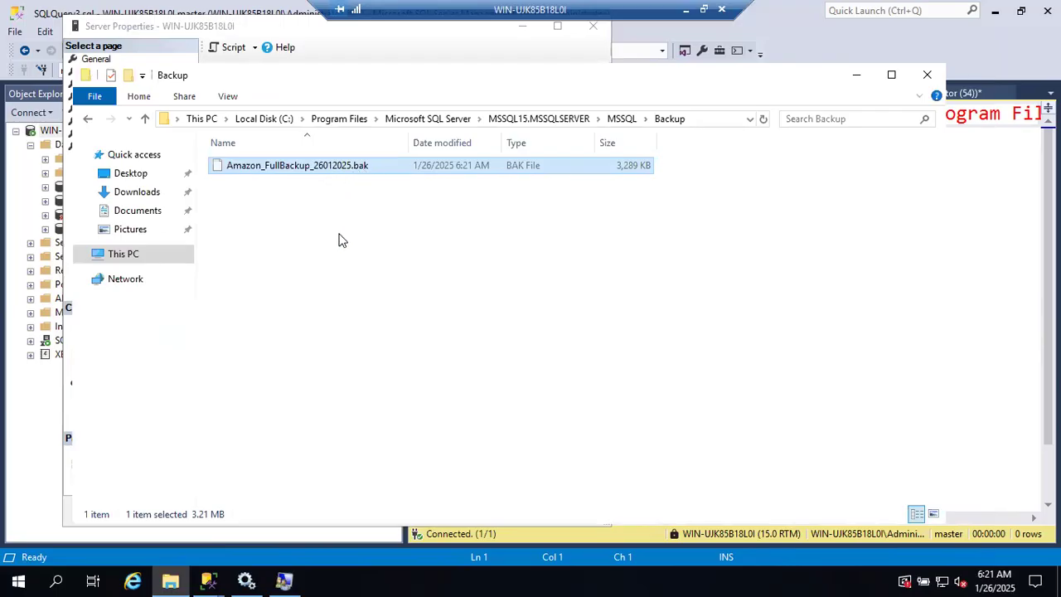
left_click(856, 76)
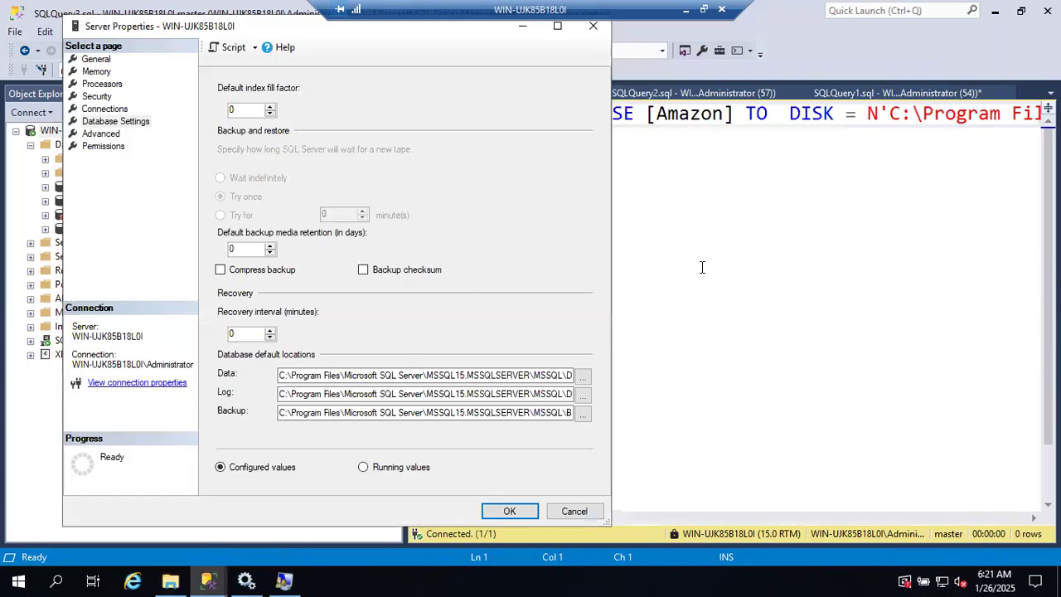
Step: Examine the generated BACKUP DATABASE script for Amazon, from the disk path and file name through the EXPIREDATE option
left_click(703, 266)
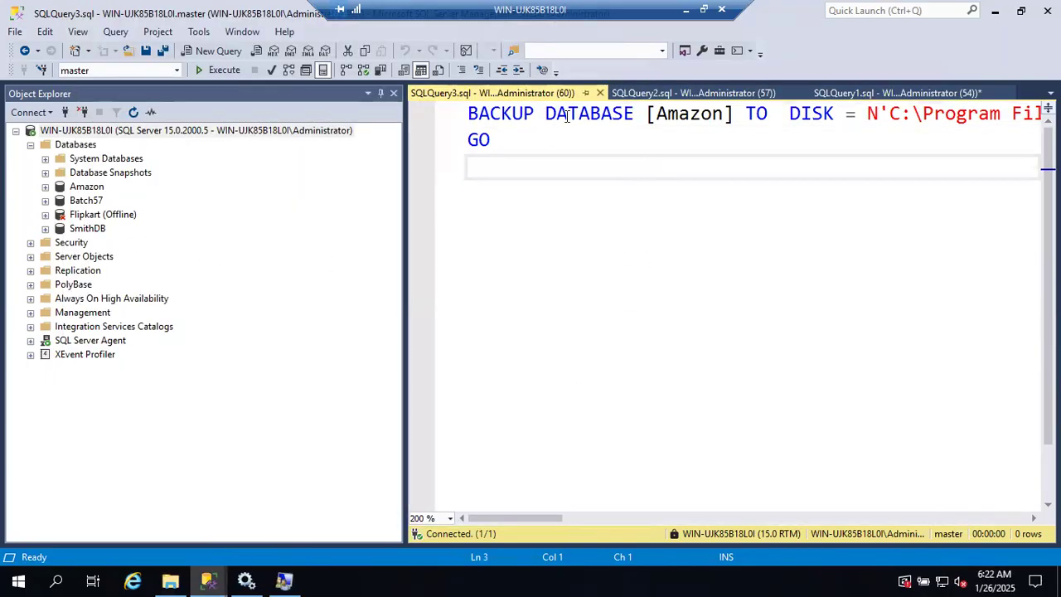
left_click(455, 116)
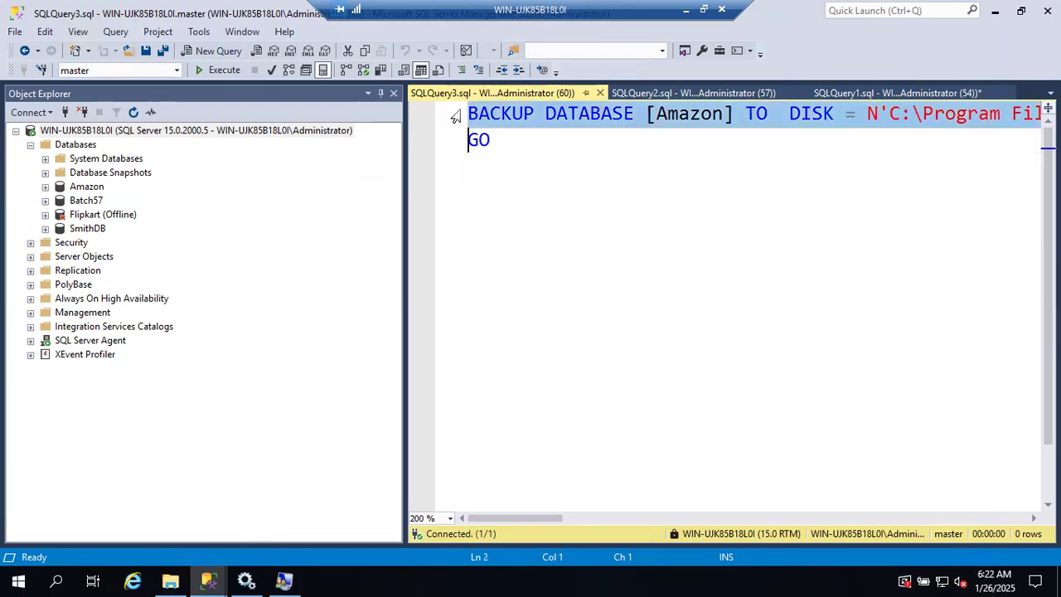
left_click(591, 114)
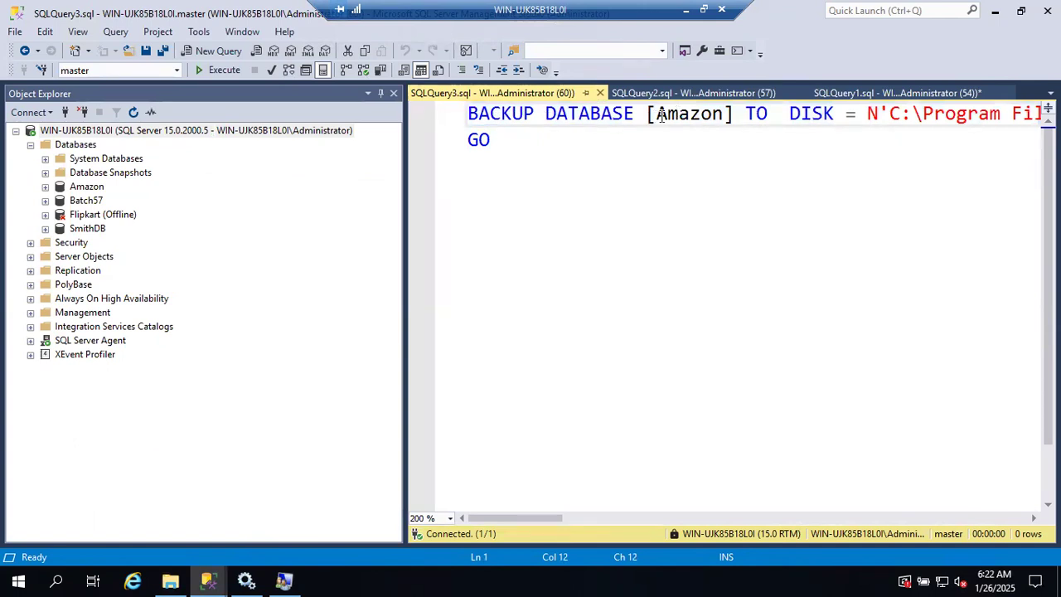
scroll(709, 117, "right", 2)
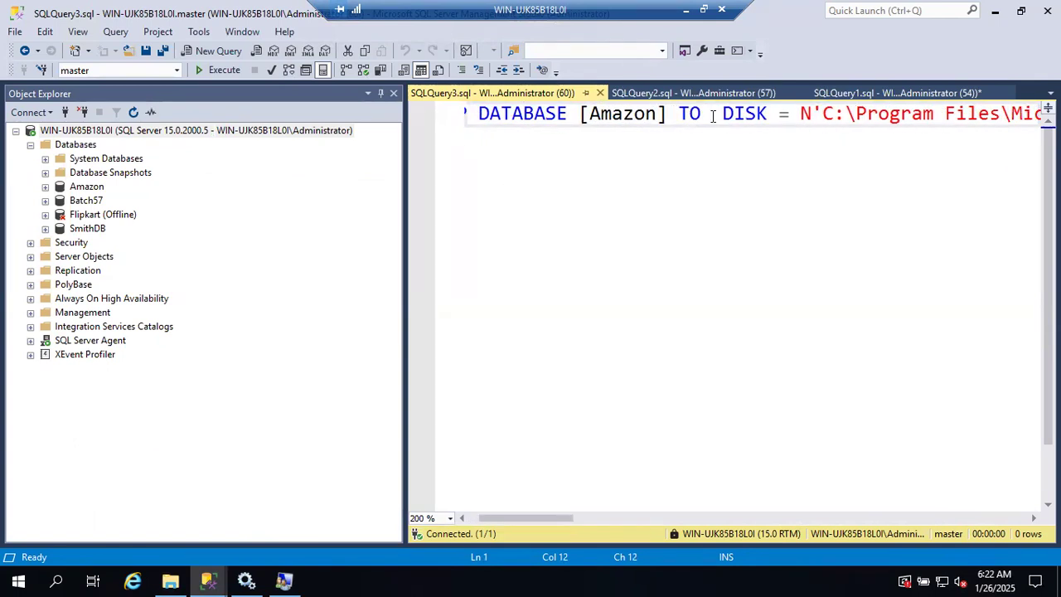
left_click_drag(403, 189, 243, 188)
scroll(605, 117, "right", 4)
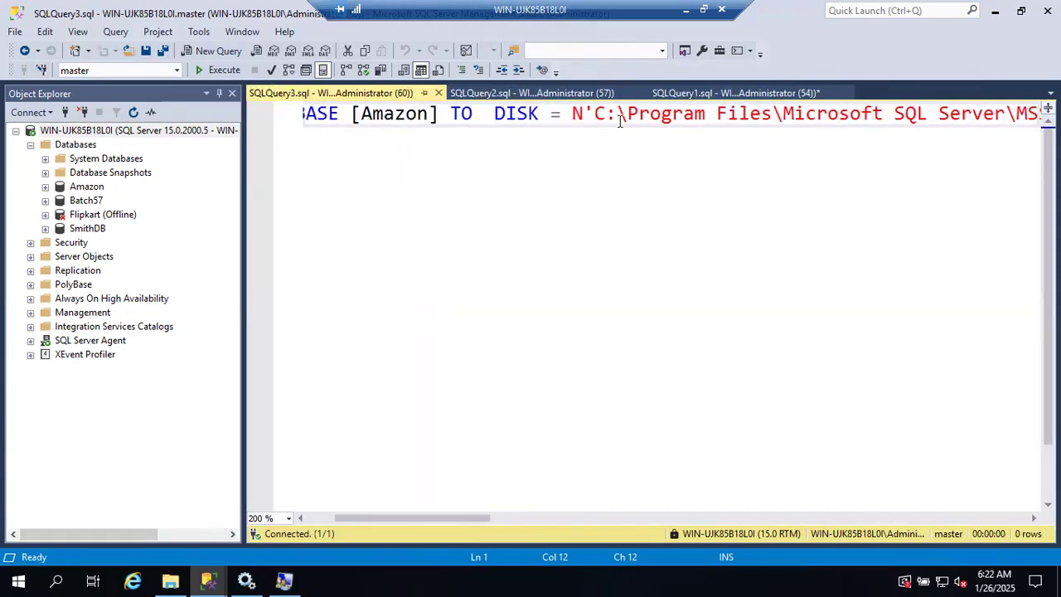
scroll(619, 121, "right", 10)
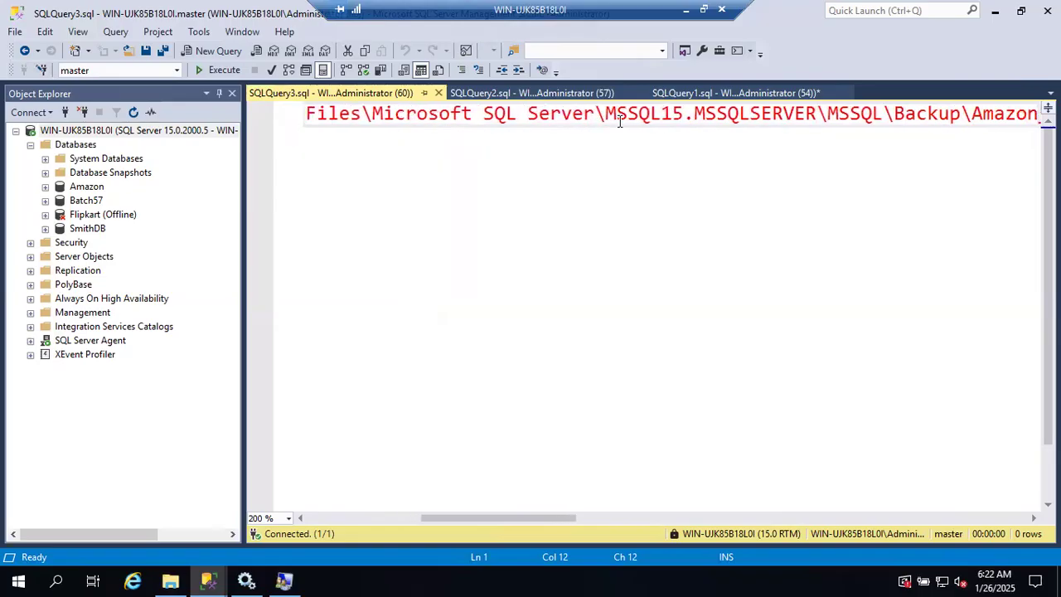
scroll(622, 121, "right", 7)
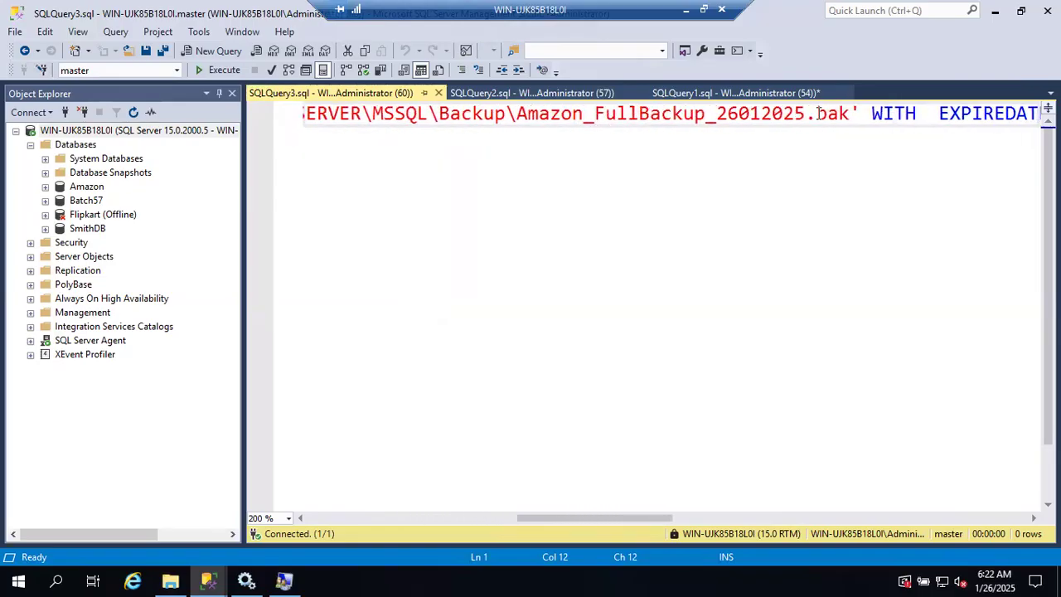
scroll(771, 119, "right", 5)
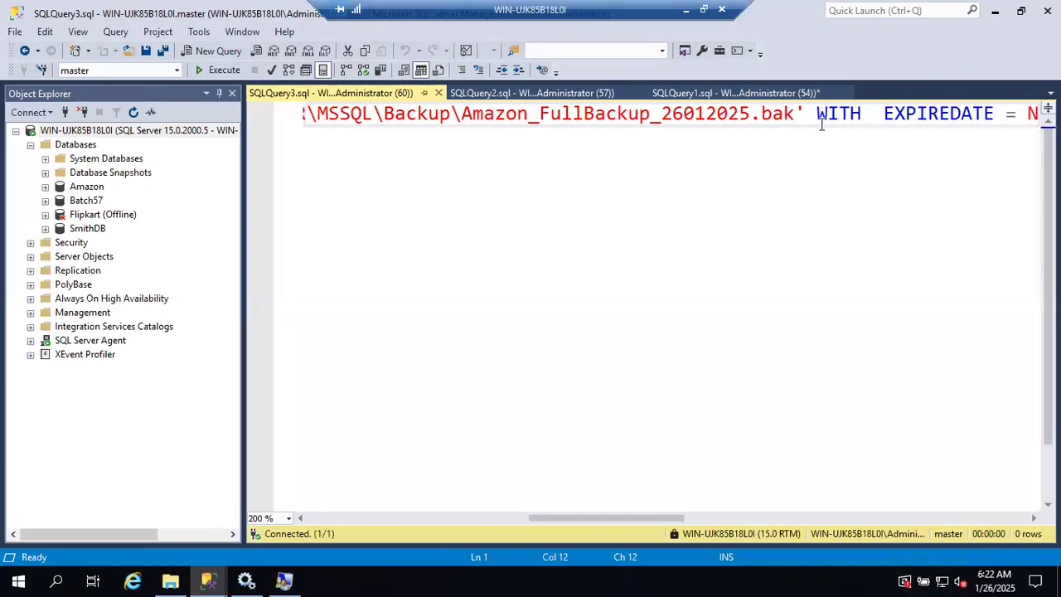
scroll(820, 120, "right", 4)
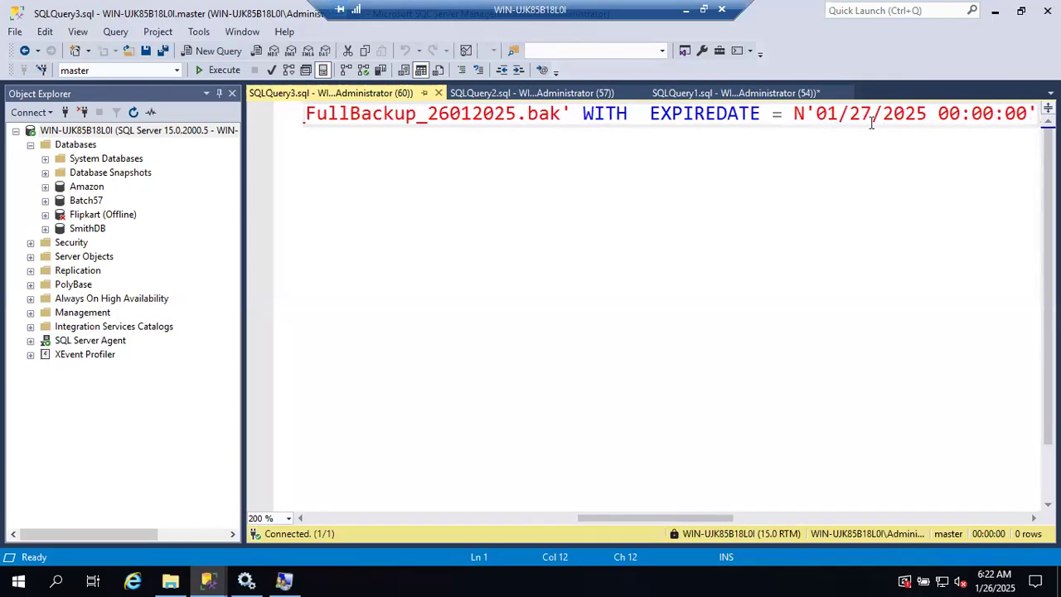
left_click_drag(817, 114, 947, 130)
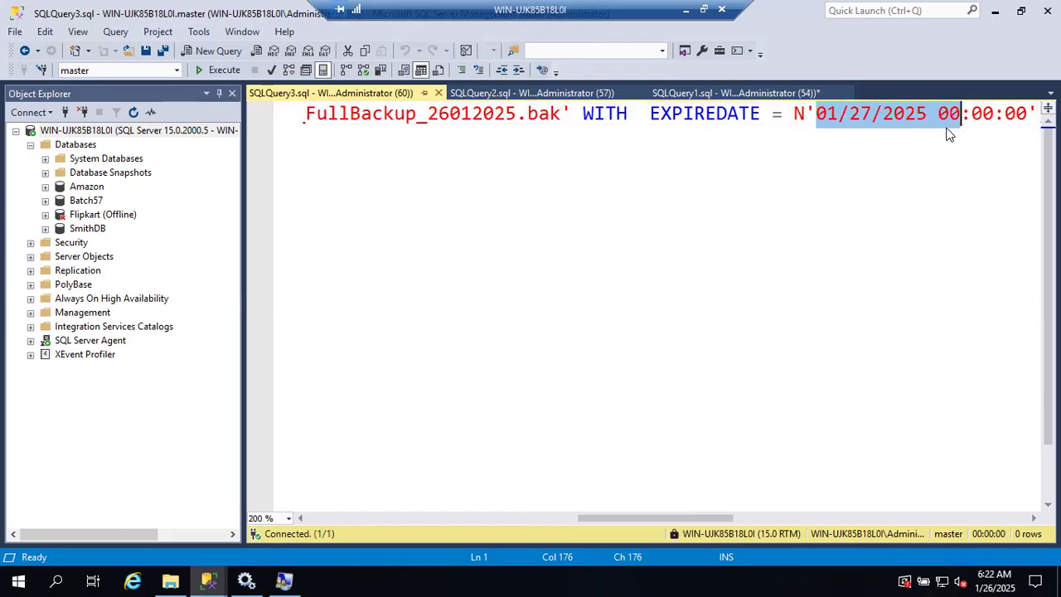
left_click(907, 141)
scroll(909, 141, "right", 1)
scroll(909, 141, "right", 5)
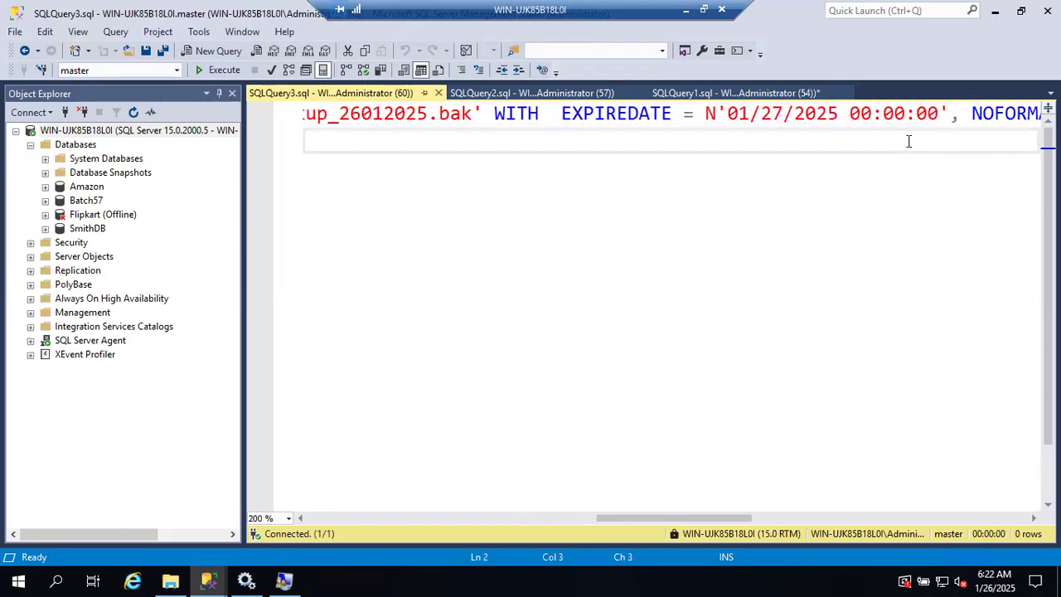
scroll(908, 141, "right", 4)
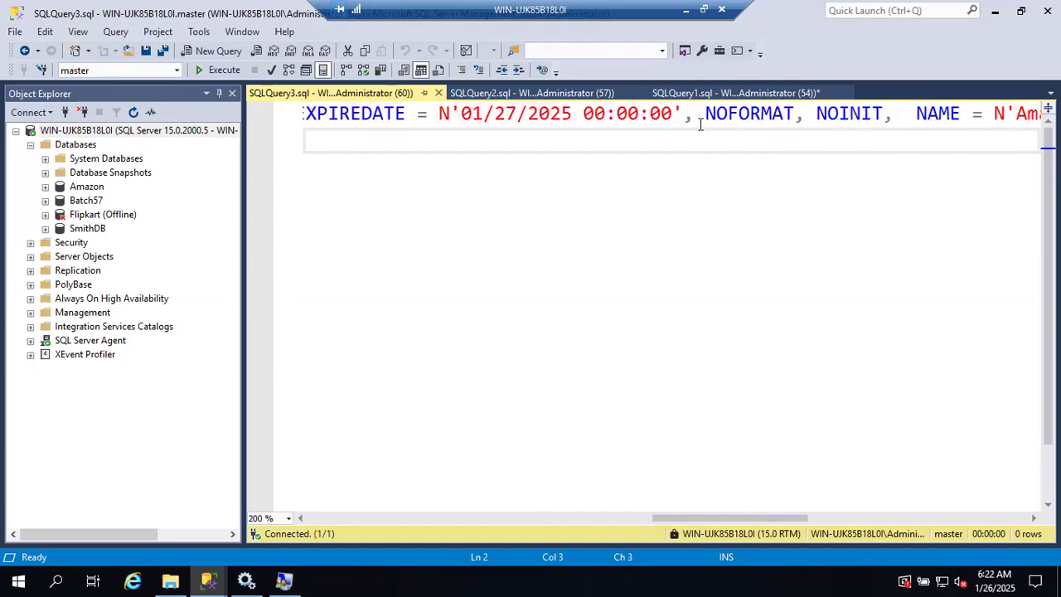
Step: Break the BACKUP DATABASE statement onto a second line before NOFORMAT and review its remaining options through STATS
left_click(701, 123)
key("Return")
scroll(703, 185, "right", 5)
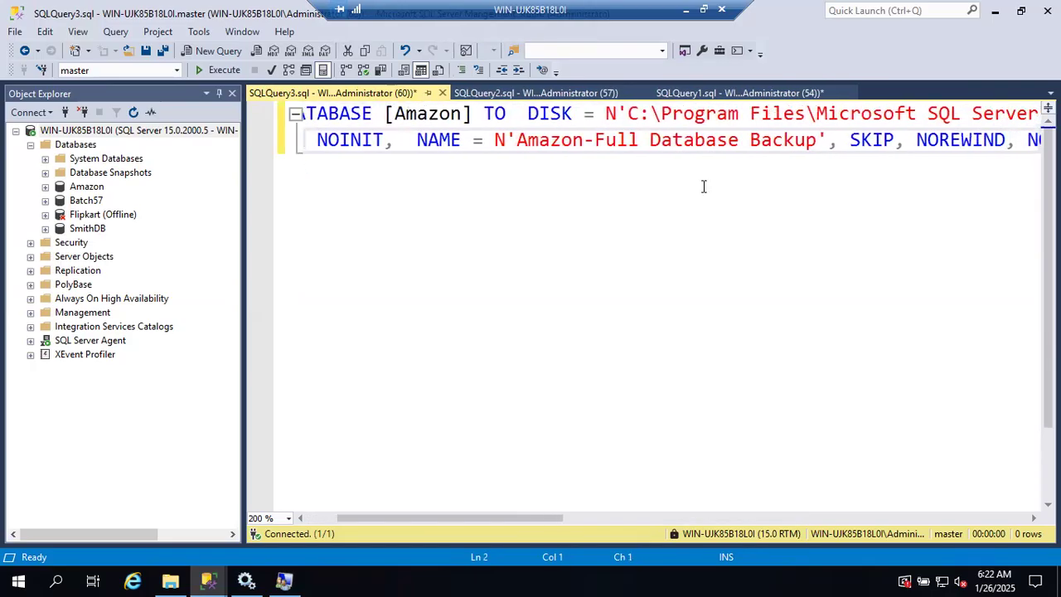
scroll(703, 186, "right", 6)
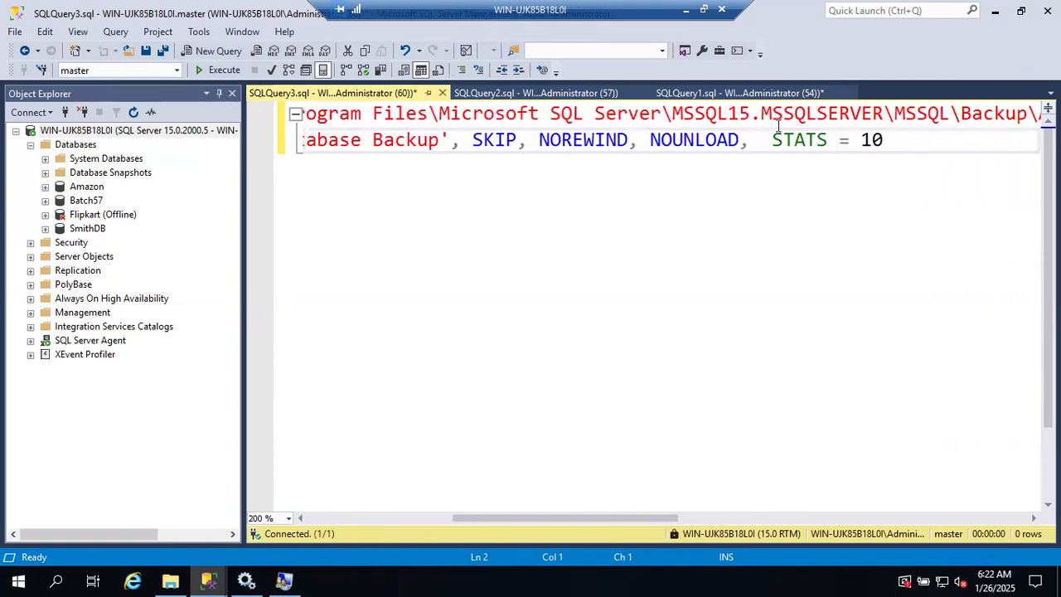
left_click(771, 142)
scroll(672, 265, "left", 10)
scroll(672, 265, "left", 5)
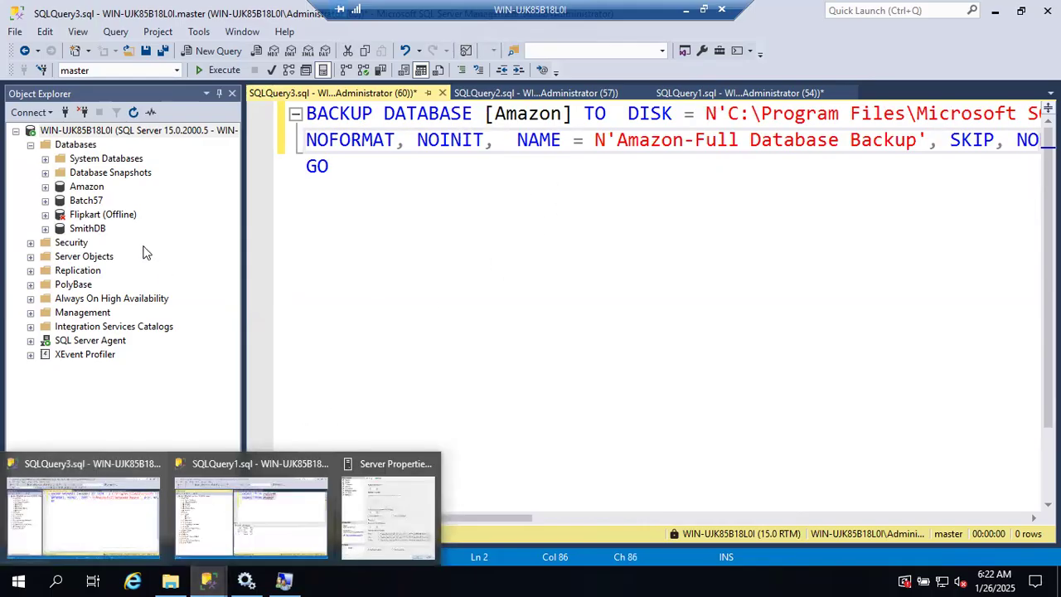
Step: Open the Back Up Database dialog for the Amazon database
right_click(87, 188)
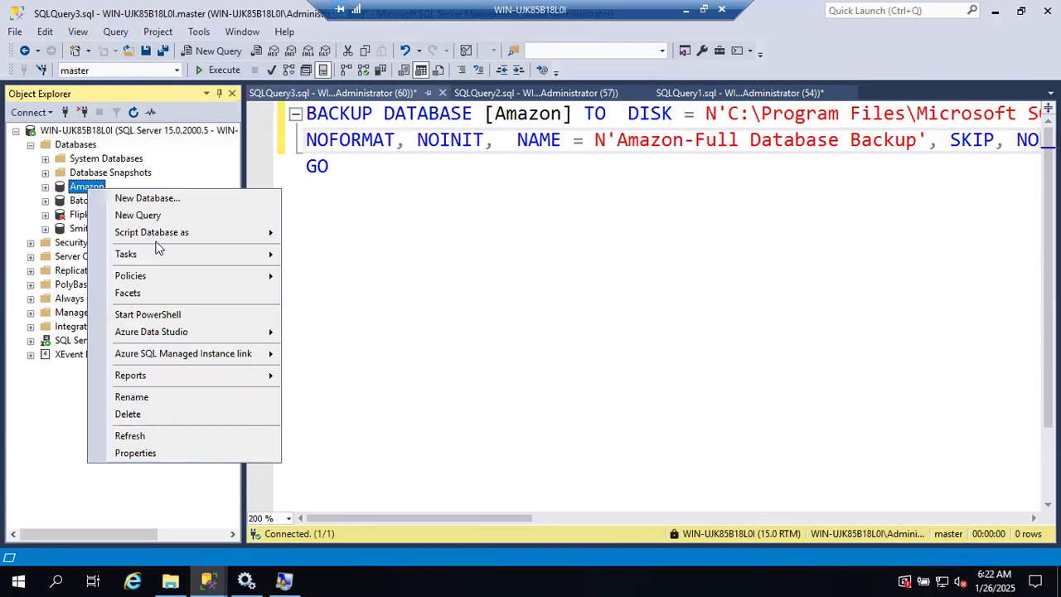
mouse_move(207, 253)
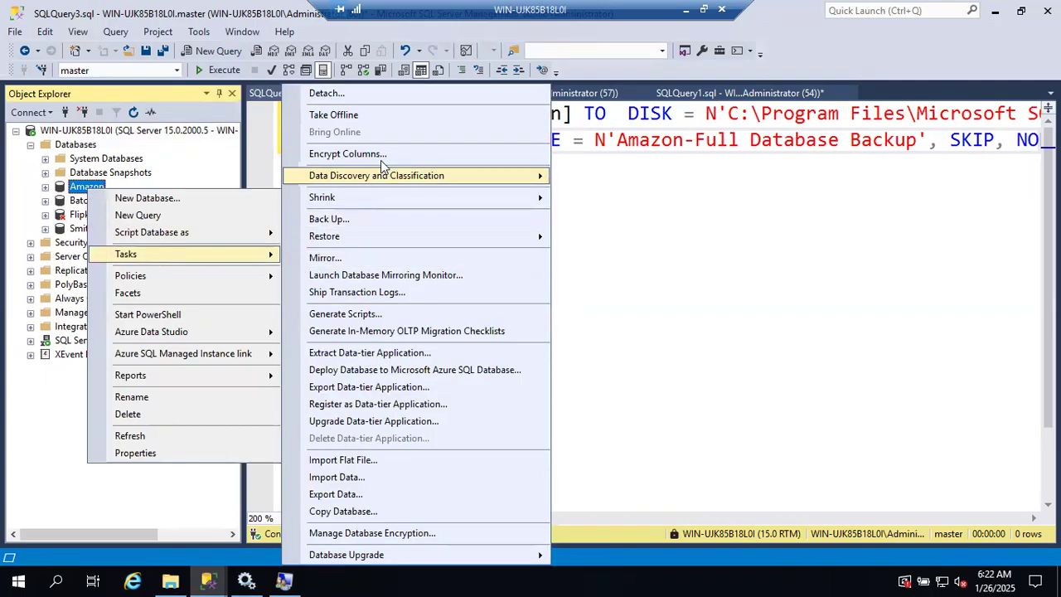
left_click(351, 218)
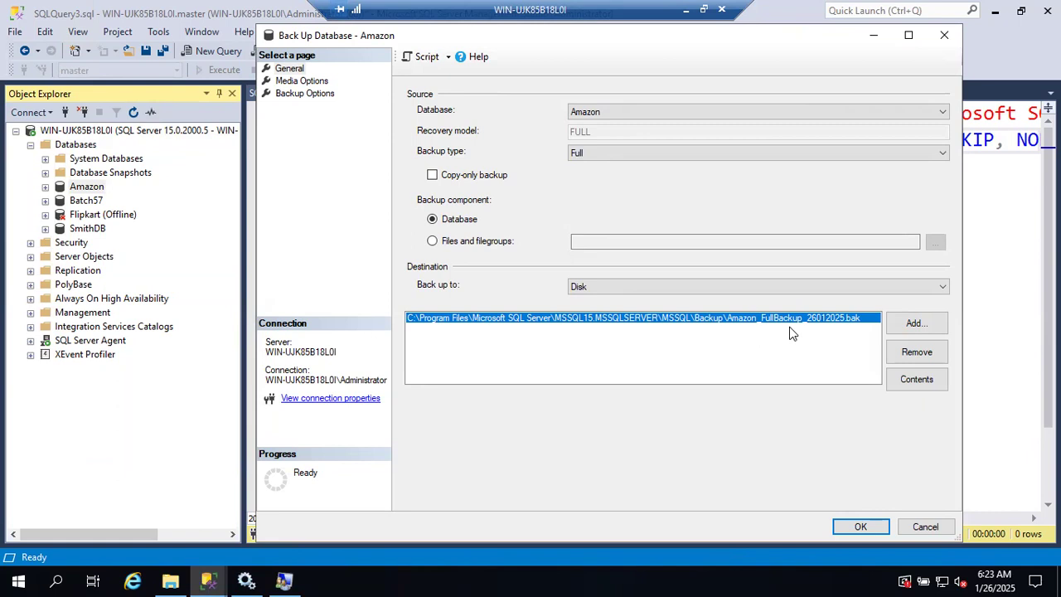
Step: Check the existing Amazon_FullBackup_26012025.bak in the Backup folder in File Explorer, and return to the SSMS backup dialog
left_click(170, 580)
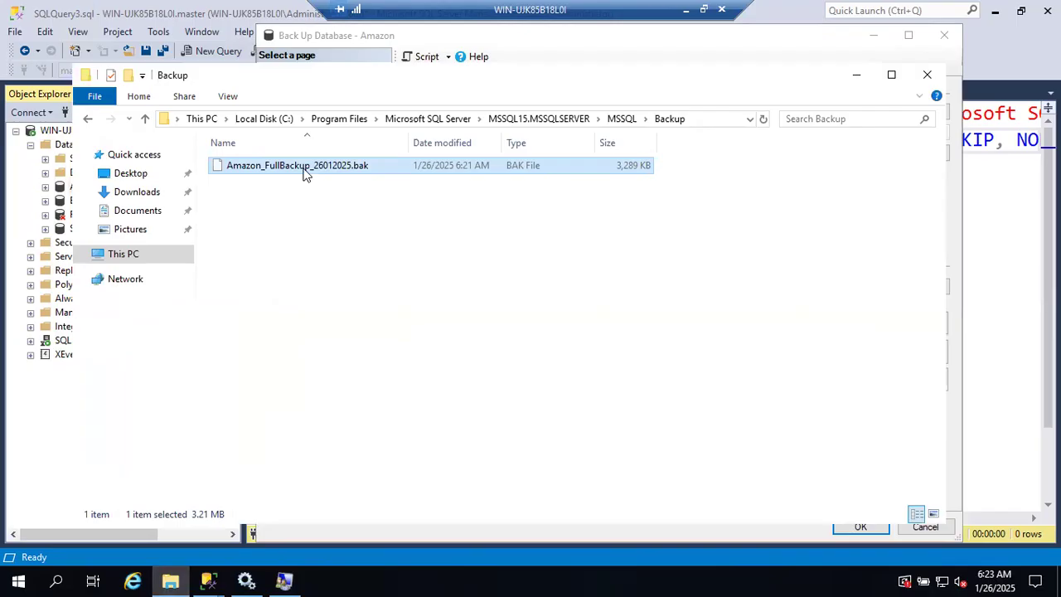
left_click(304, 172)
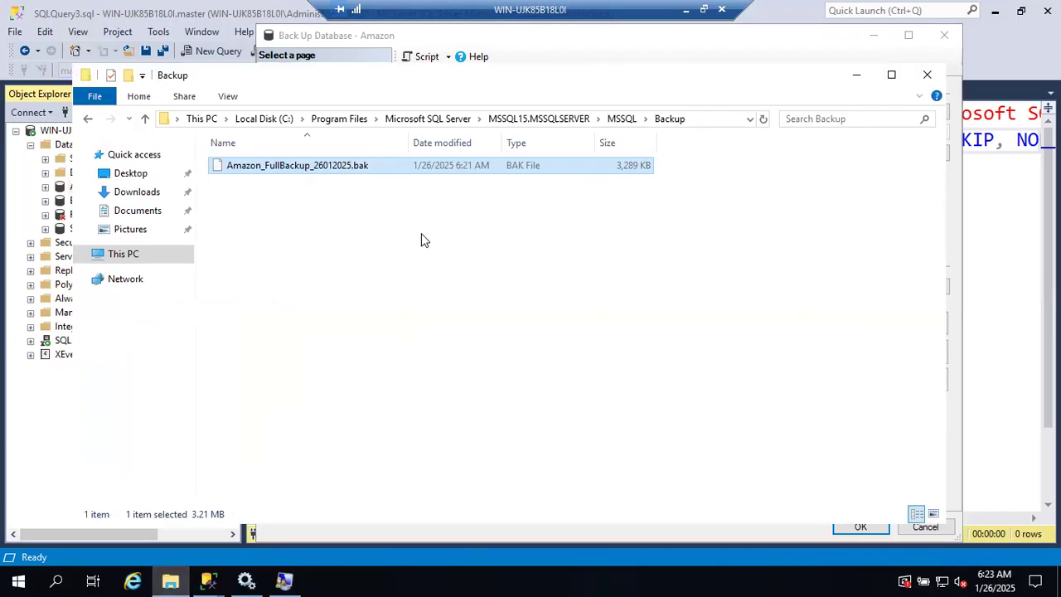
left_click(370, 232)
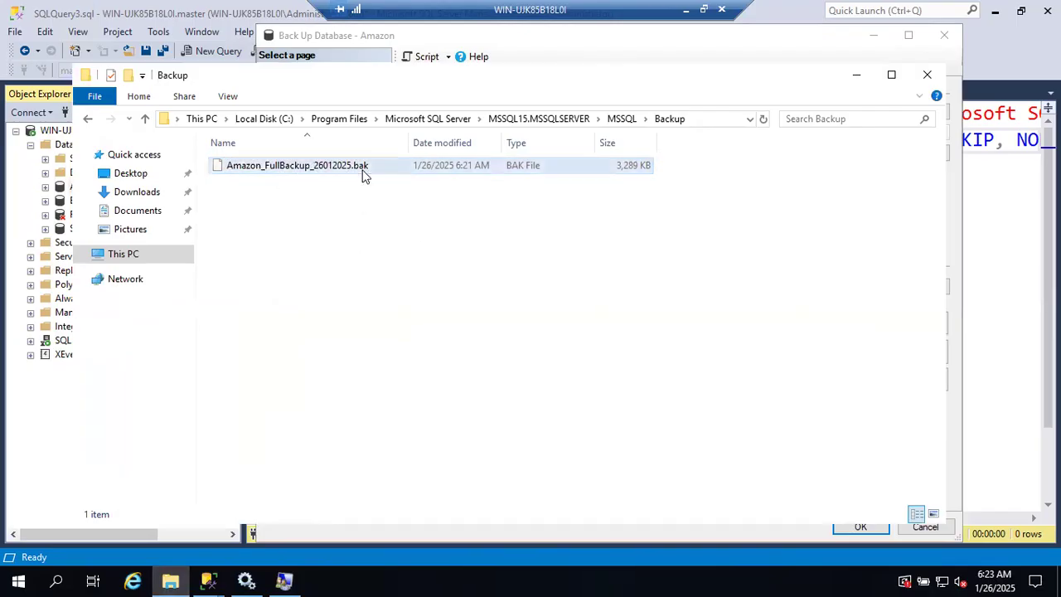
left_click(323, 172)
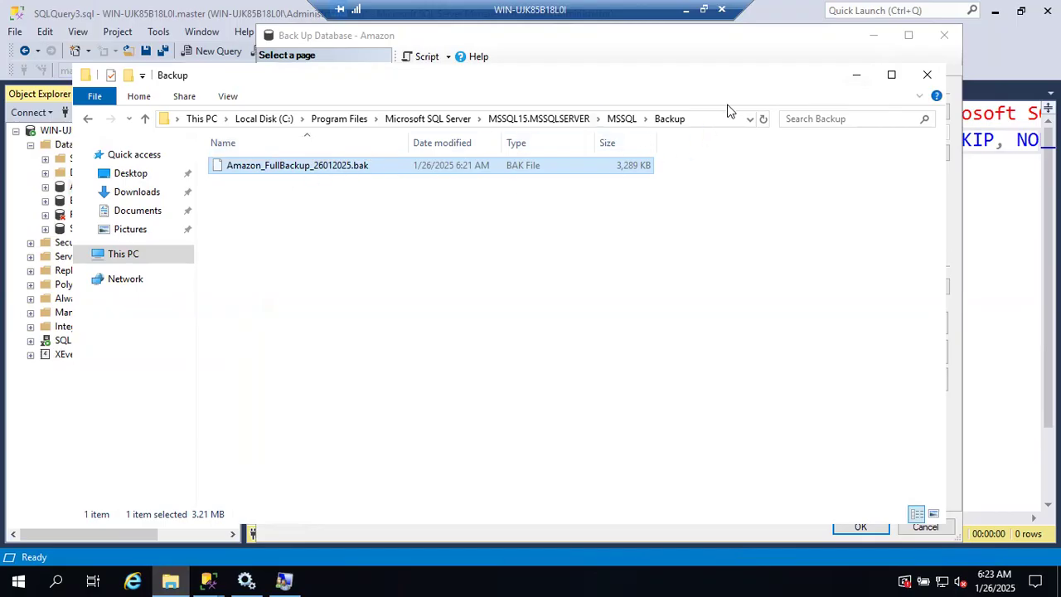
left_click(855, 75)
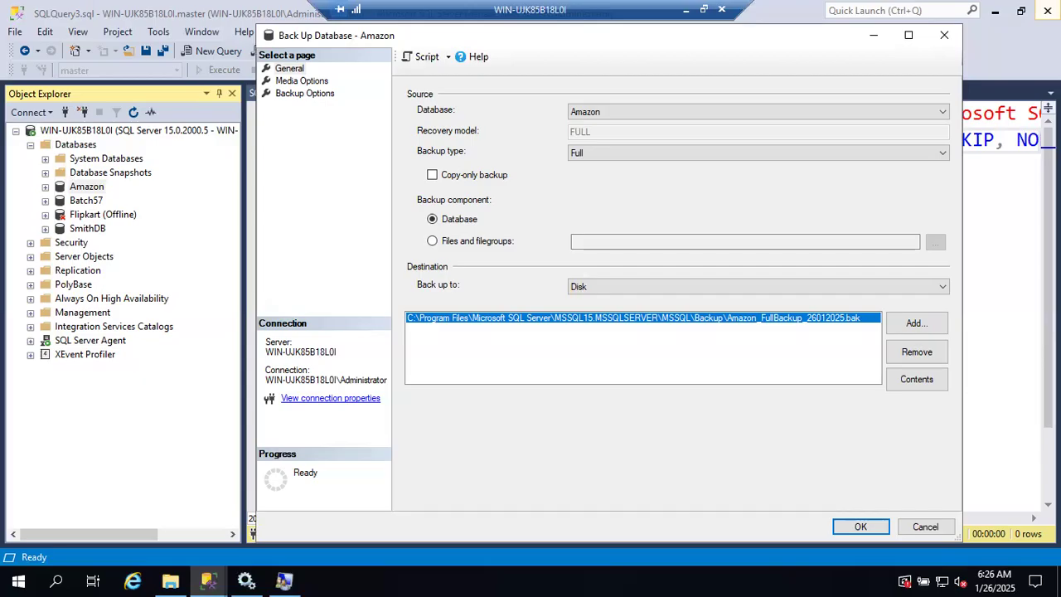
Step: Review the media overwrite options and remove the existing Amazon_FullBackup_26012025.bak destination from the backup
left_click(294, 82)
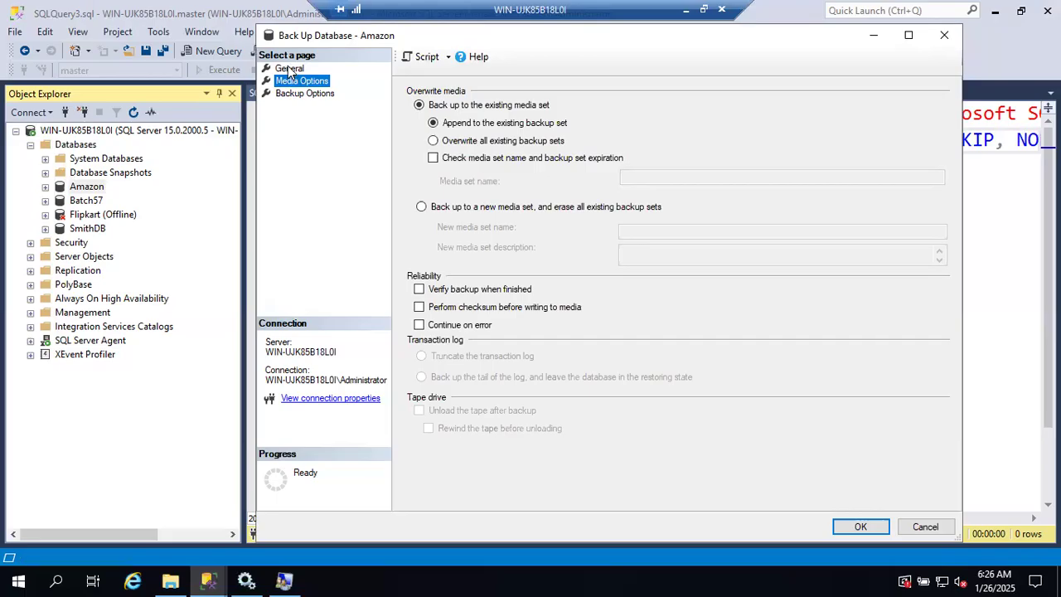
left_click(290, 68)
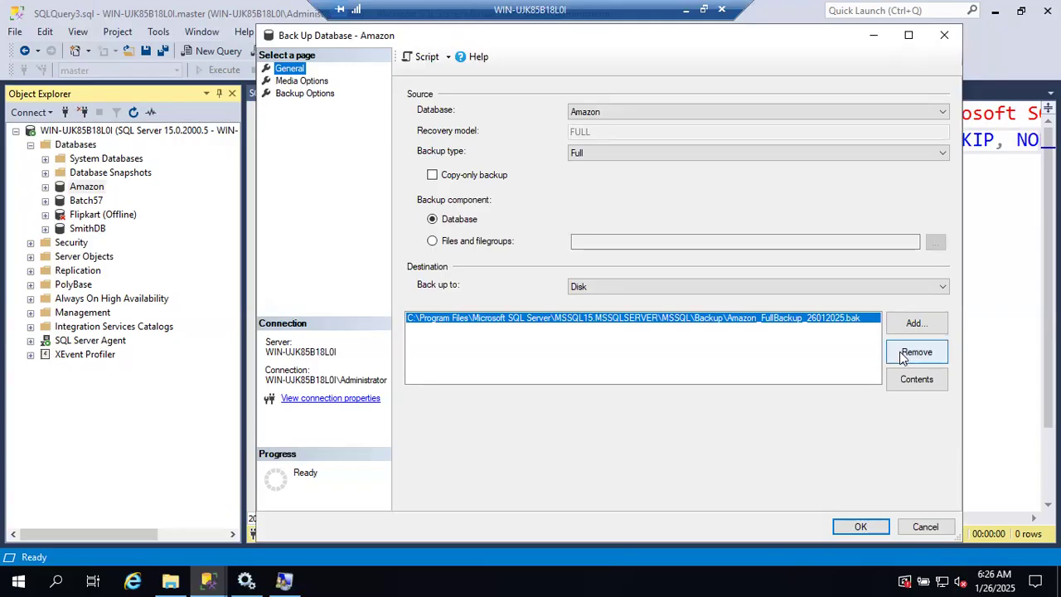
left_click(902, 353)
Step: Add Amazon_FullBackup_26012025_0626.bak in the MSSQL\Backup folder as the disk backup destination
left_click(910, 324)
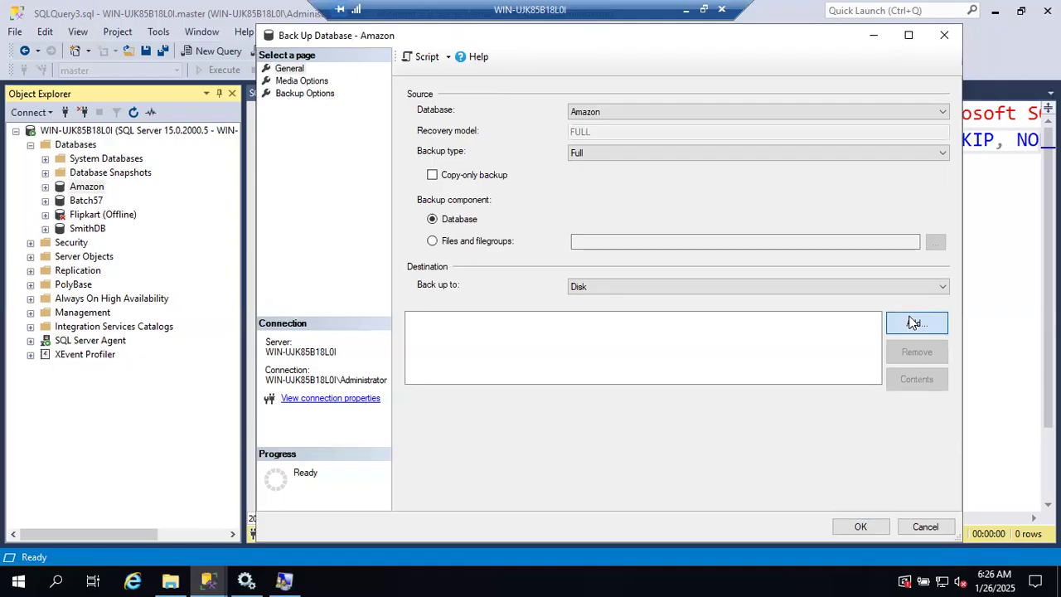
left_click(657, 288)
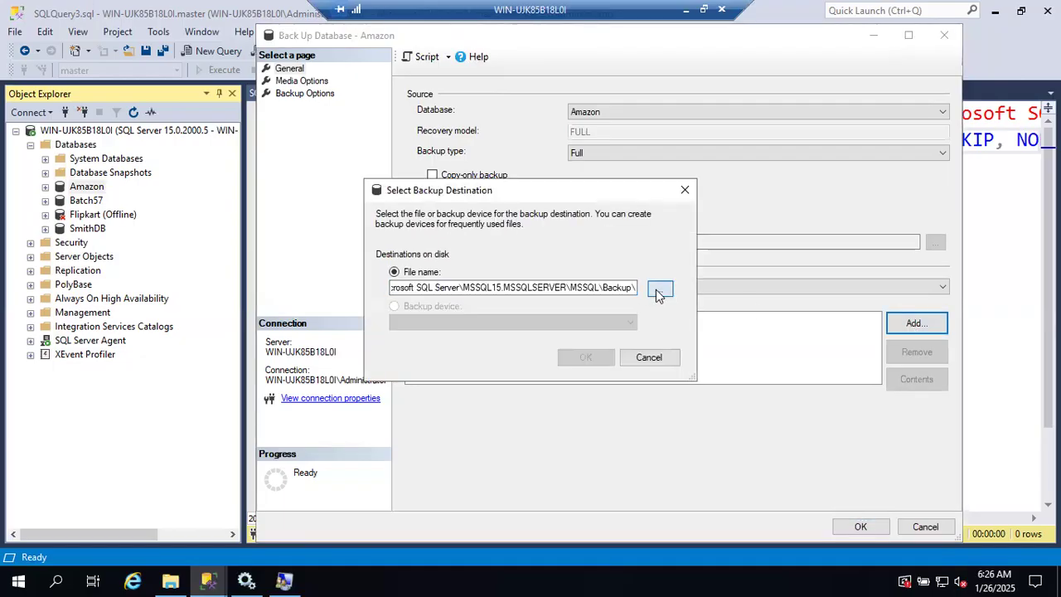
left_click(541, 314)
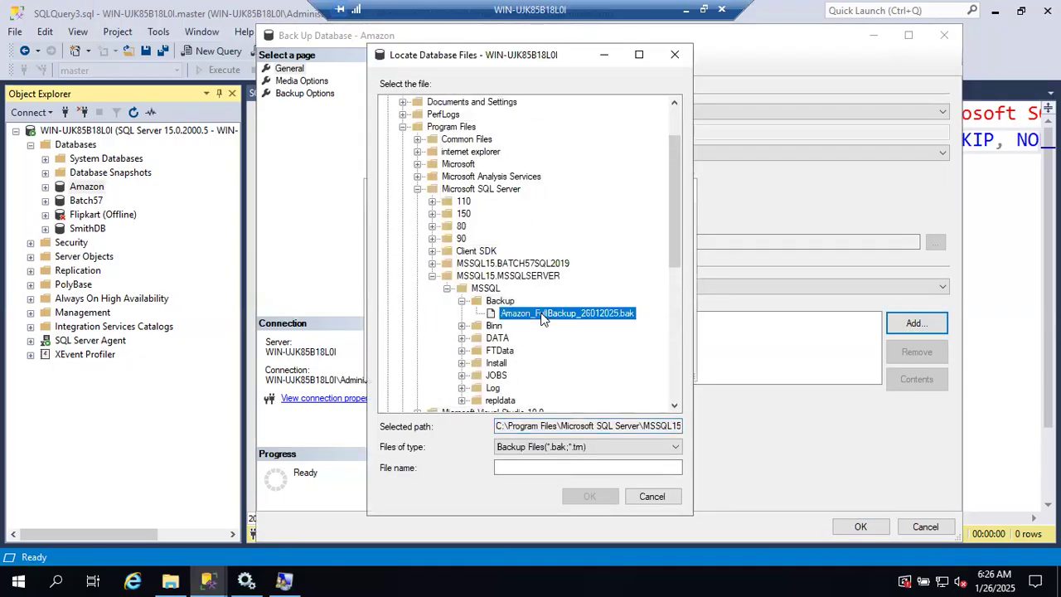
left_click(614, 469)
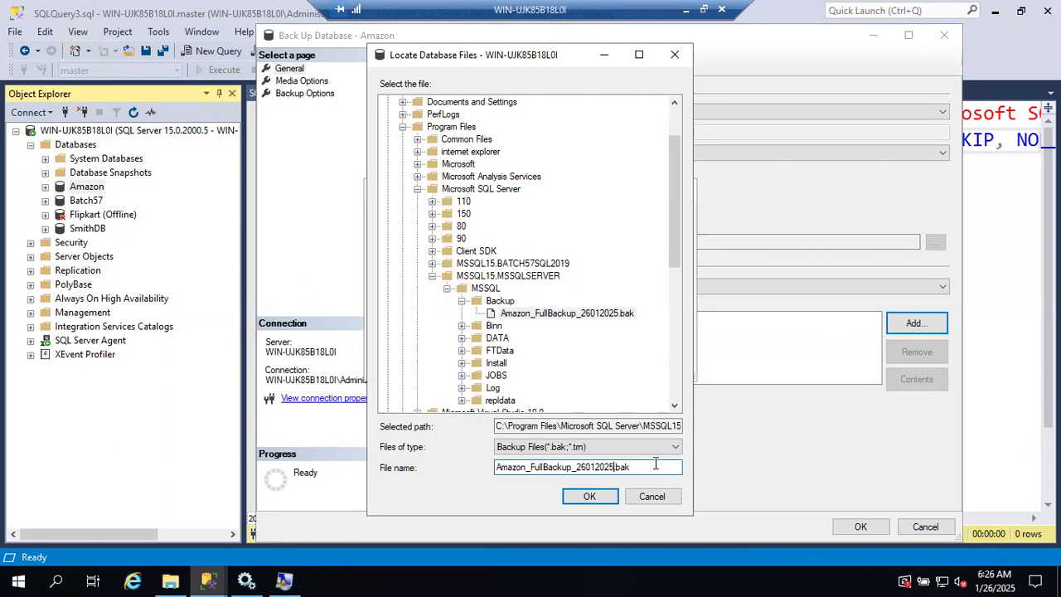
type("_0626")
left_click(610, 498)
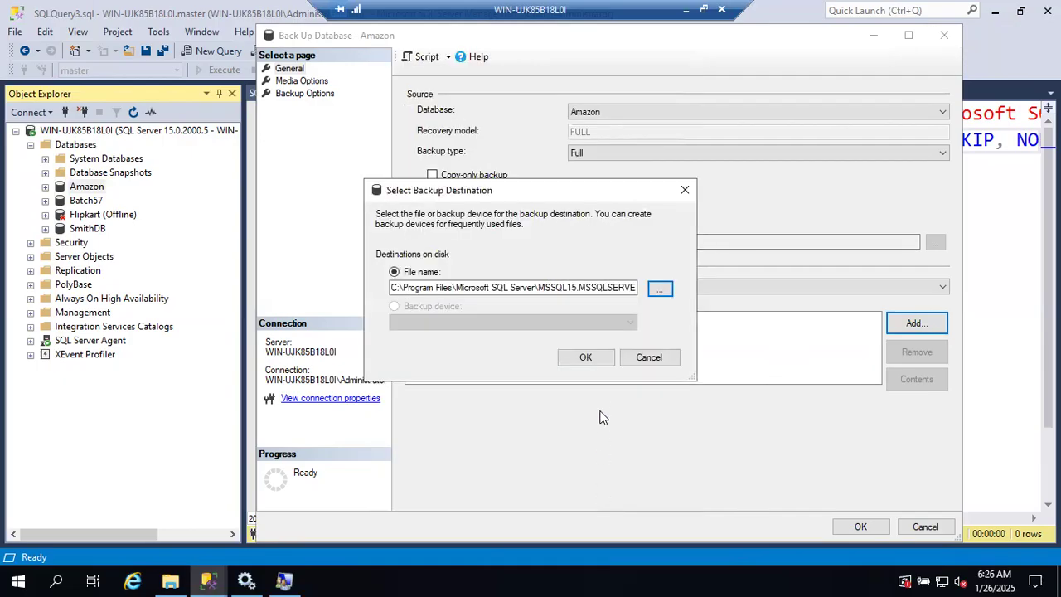
left_click(590, 360)
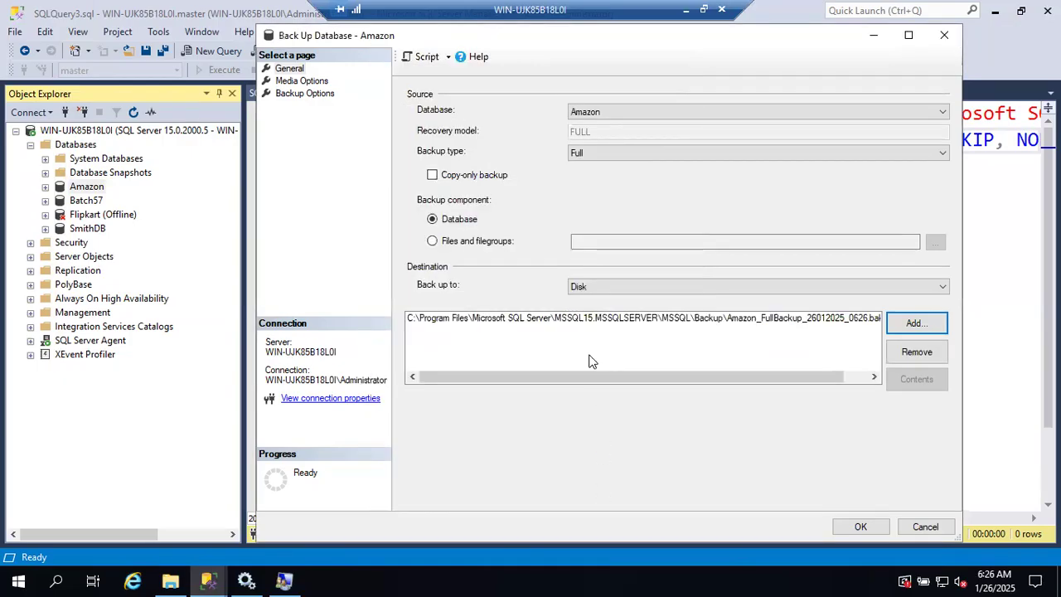
Step: Set the backup compression to Compress backup and run the full backup of Amazon
left_click(297, 93)
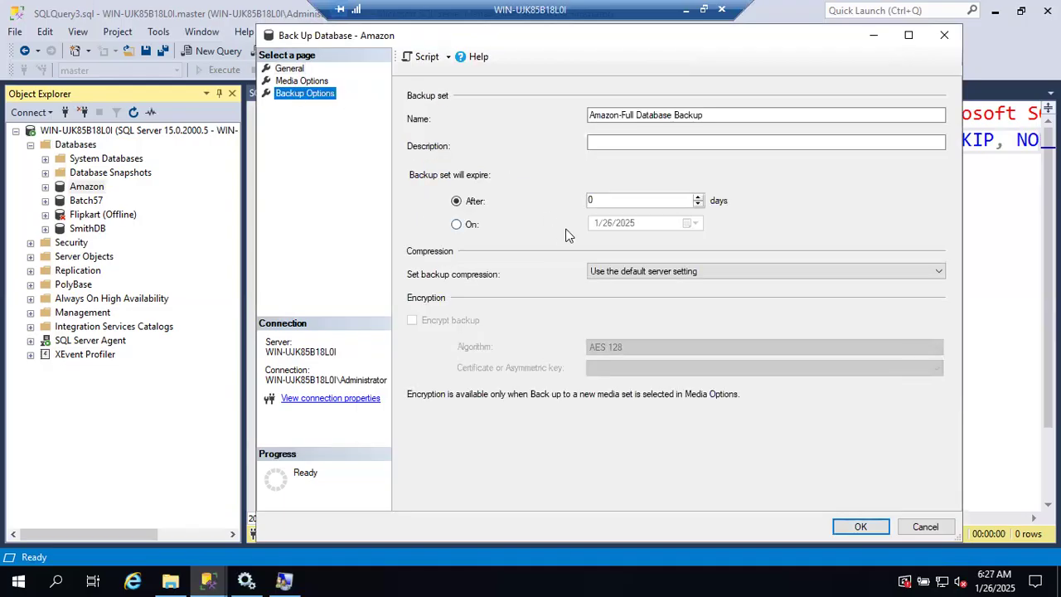
left_click(620, 272)
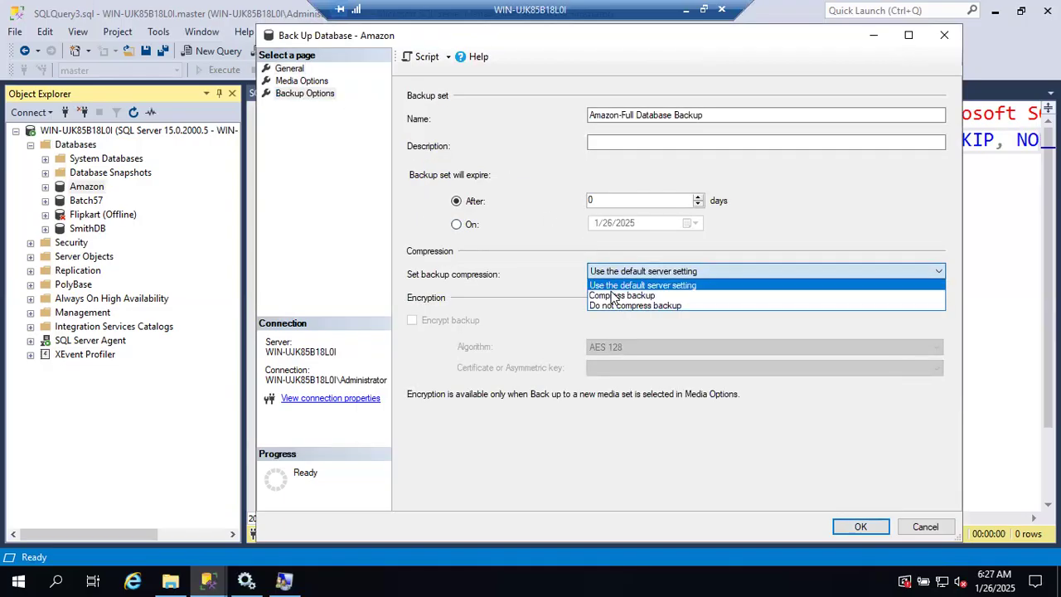
left_click(620, 296)
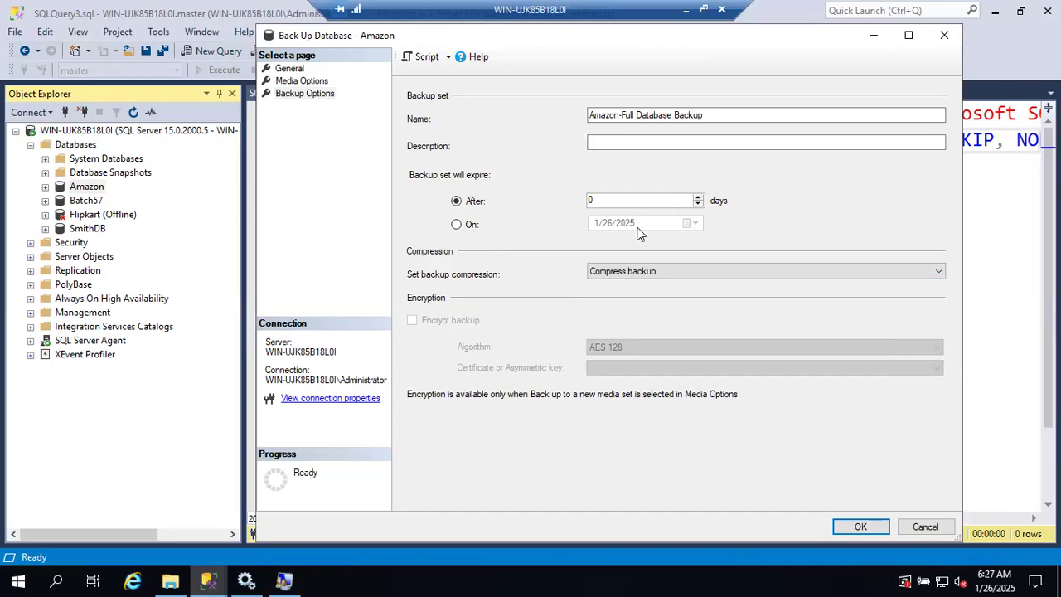
left_click(859, 525)
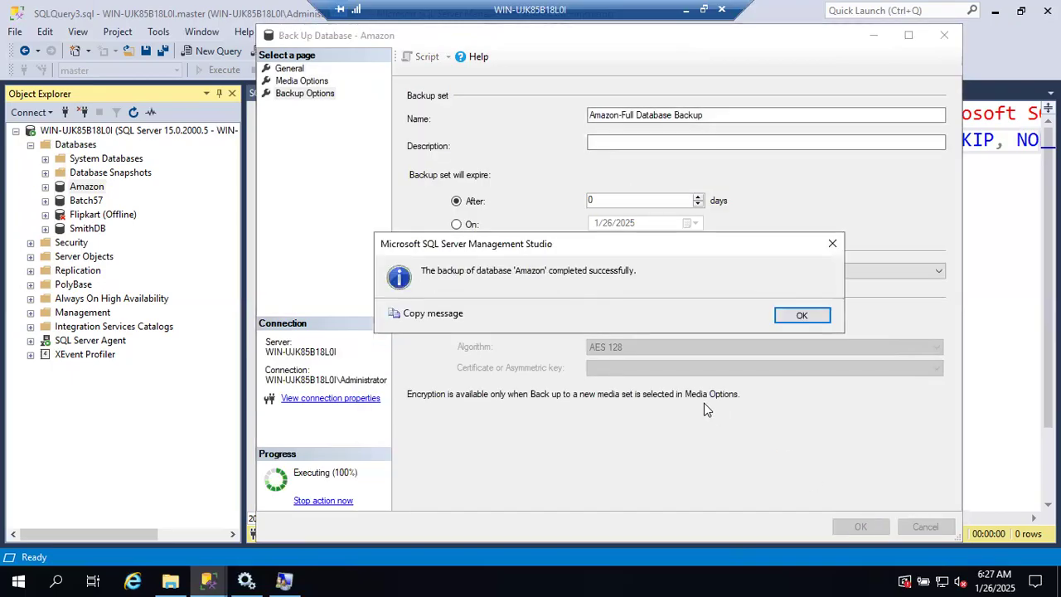
Step: Compare the sizes of Amazon_FullBackup_26012025.bak and Amazon_FullBackup_26012025_0626.bak in File Explorer's Backup folder, and return to SSMS
left_click(802, 316)
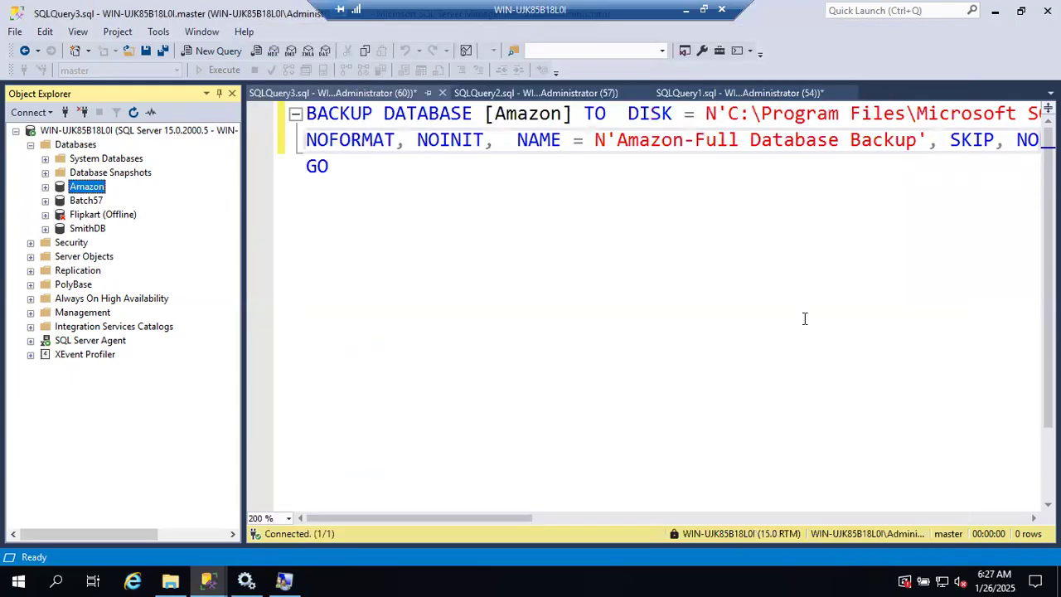
left_click(170, 580)
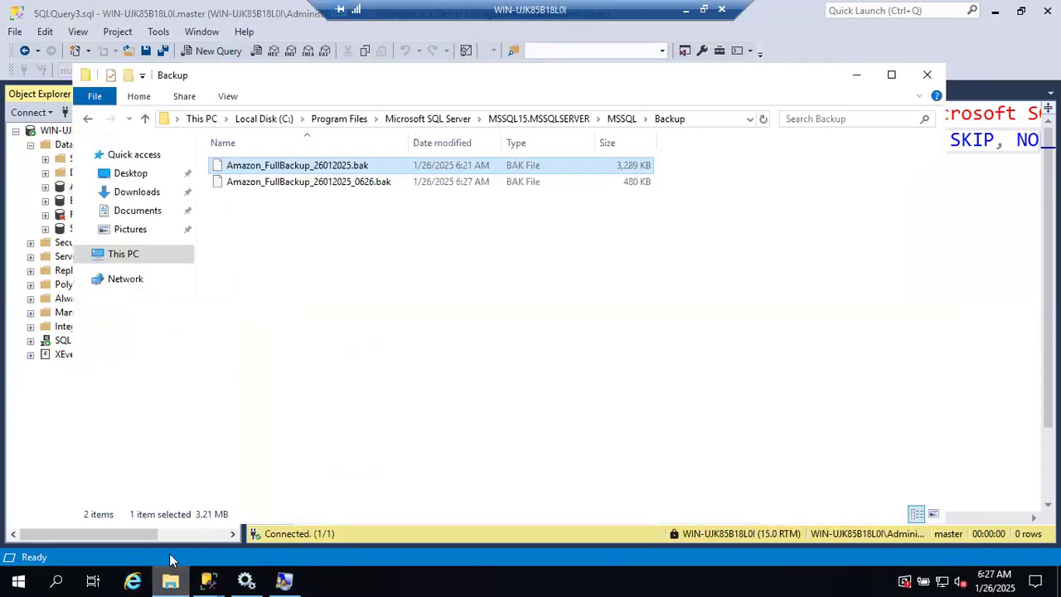
left_click(636, 183)
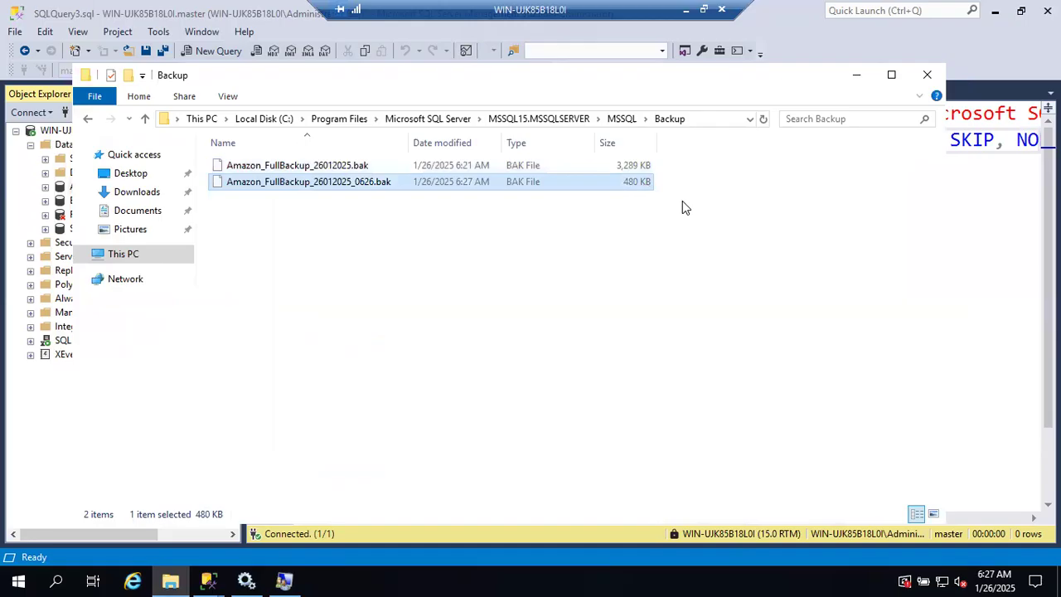
left_click(645, 170)
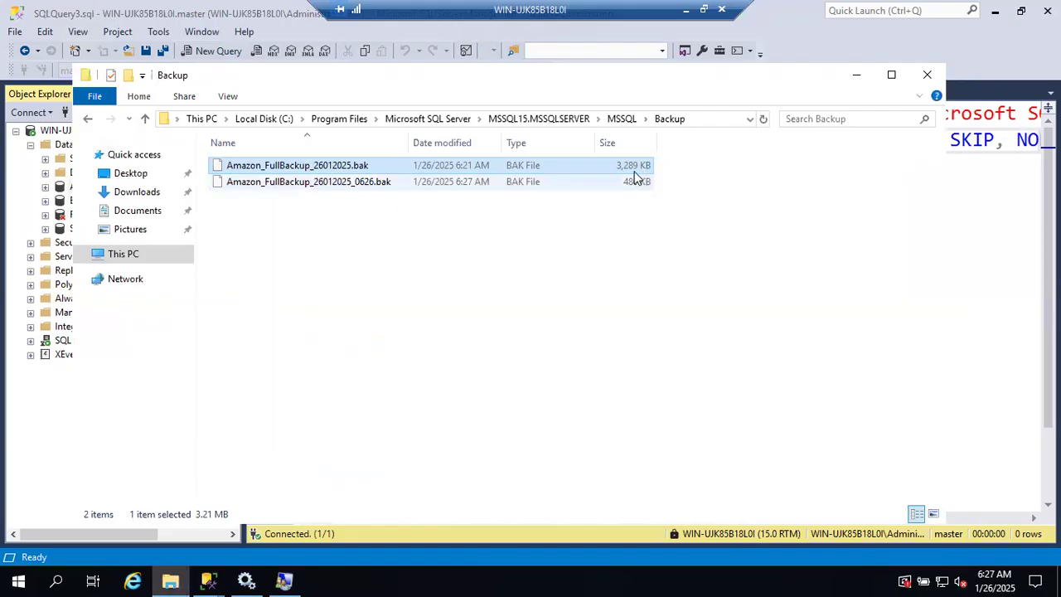
left_click(635, 191)
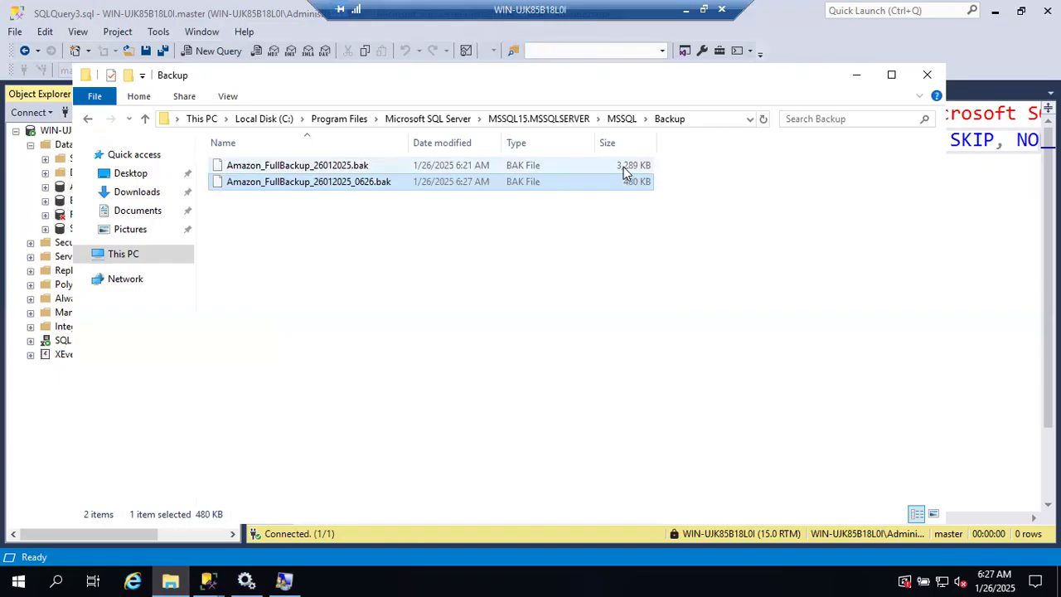
left_click(638, 170)
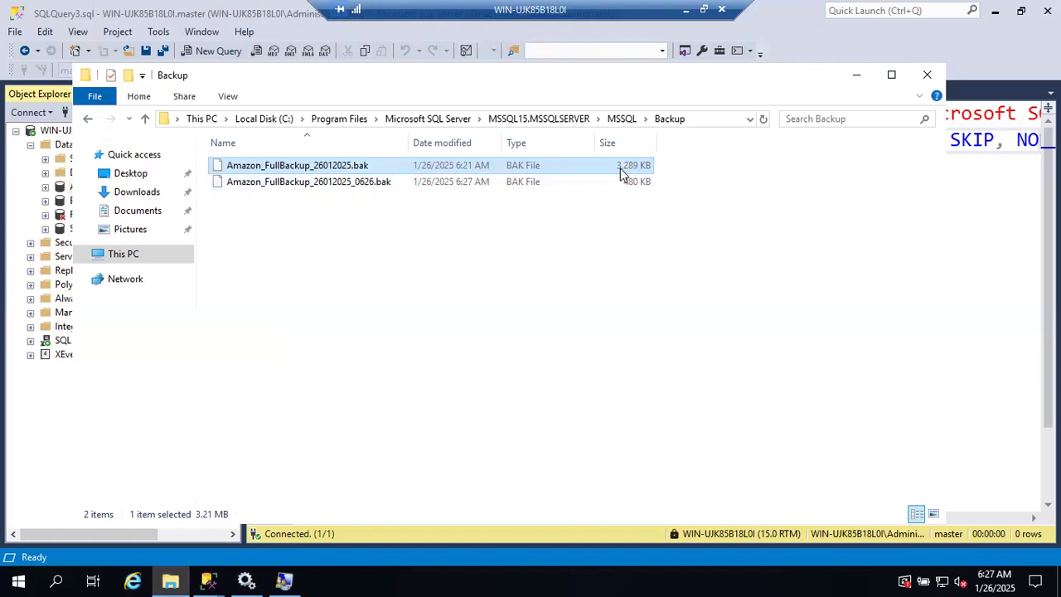
left_click(636, 184)
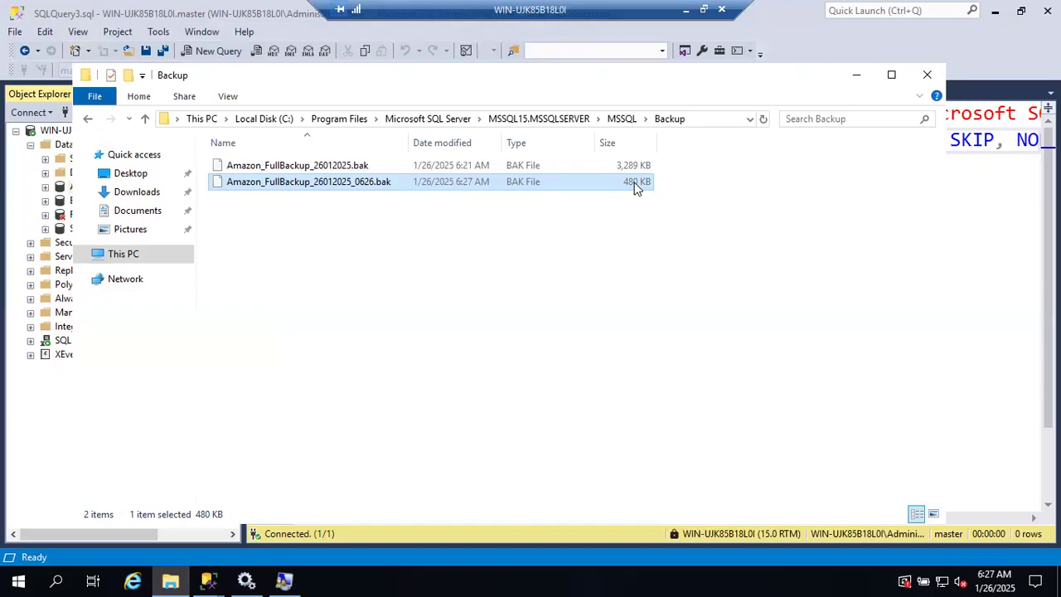
left_click(629, 169)
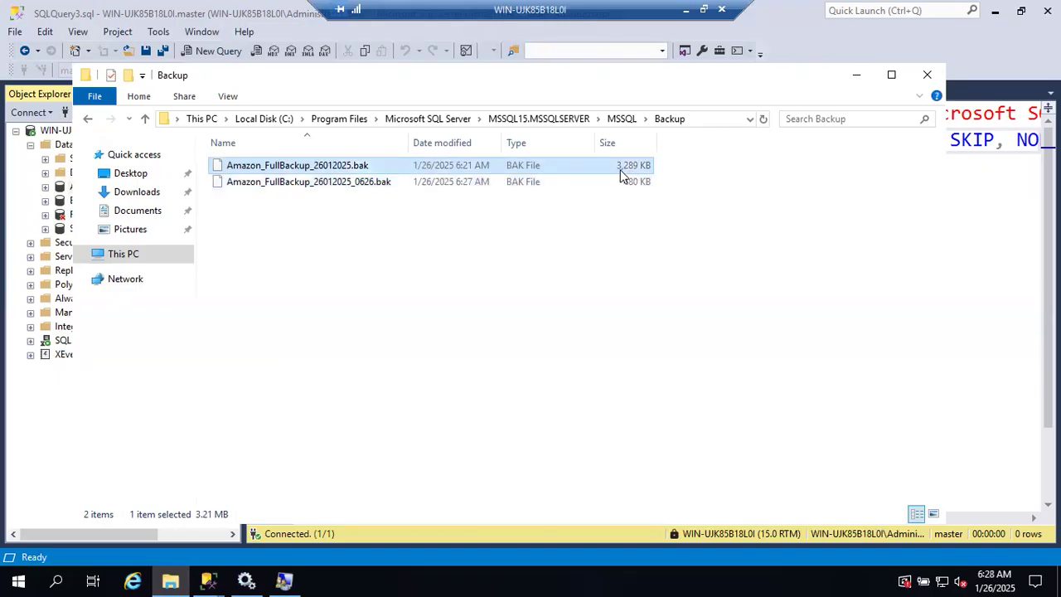
left_click(636, 185)
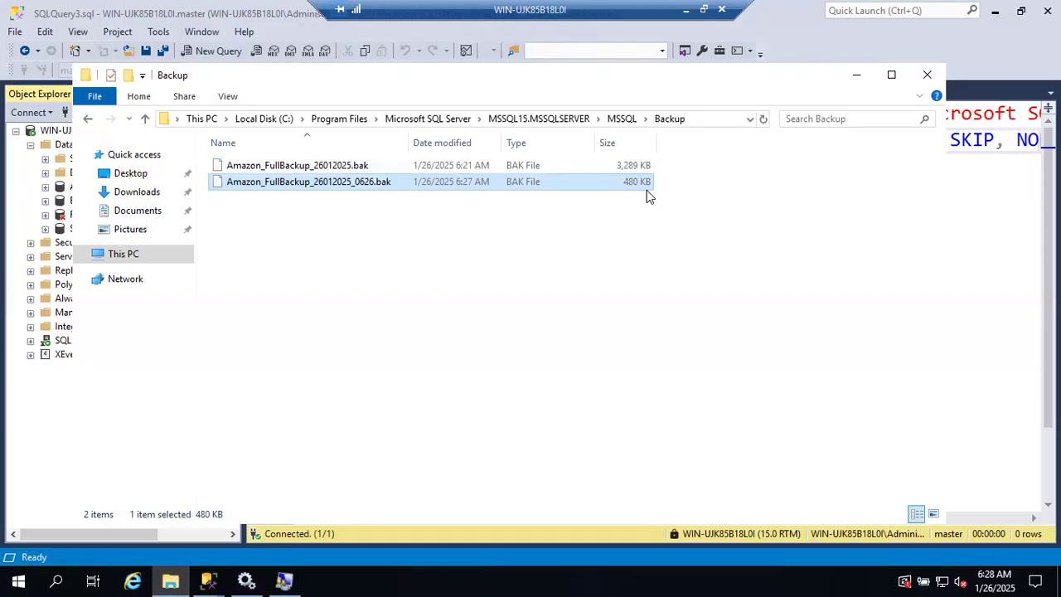
left_click(630, 171)
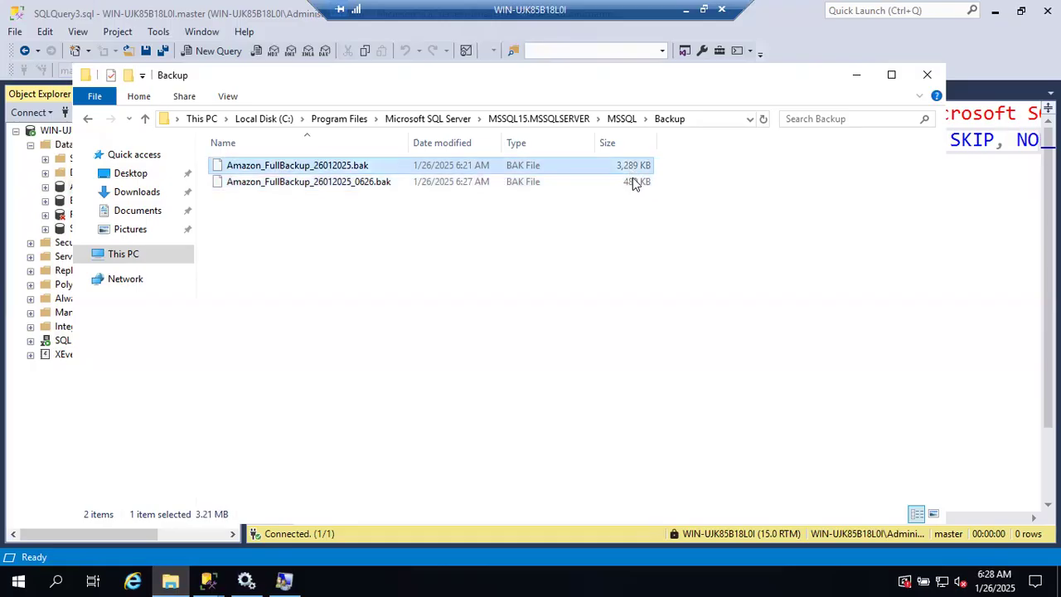
left_click(634, 185)
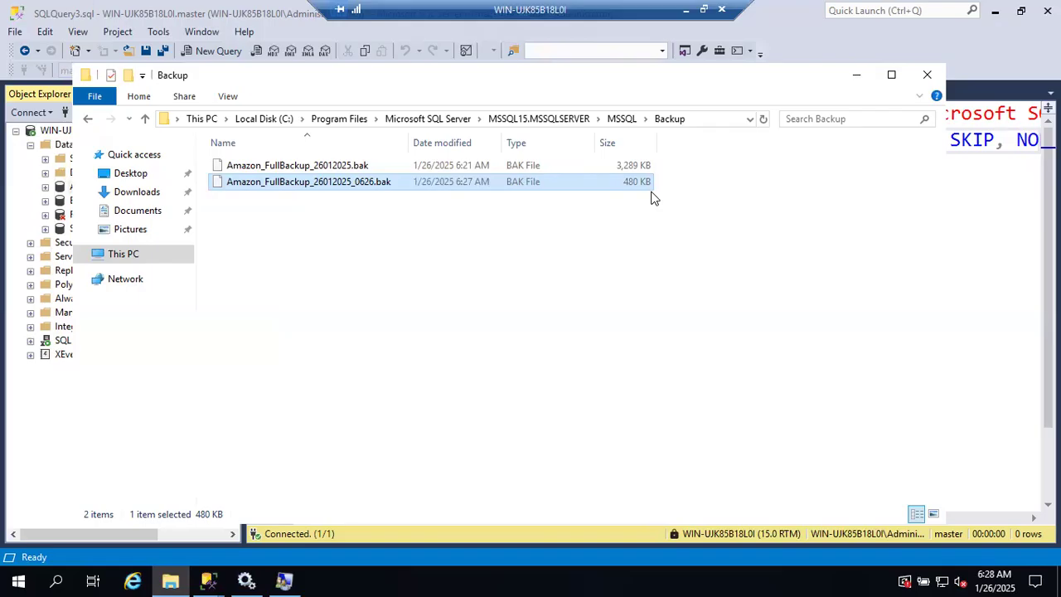
left_click(856, 75)
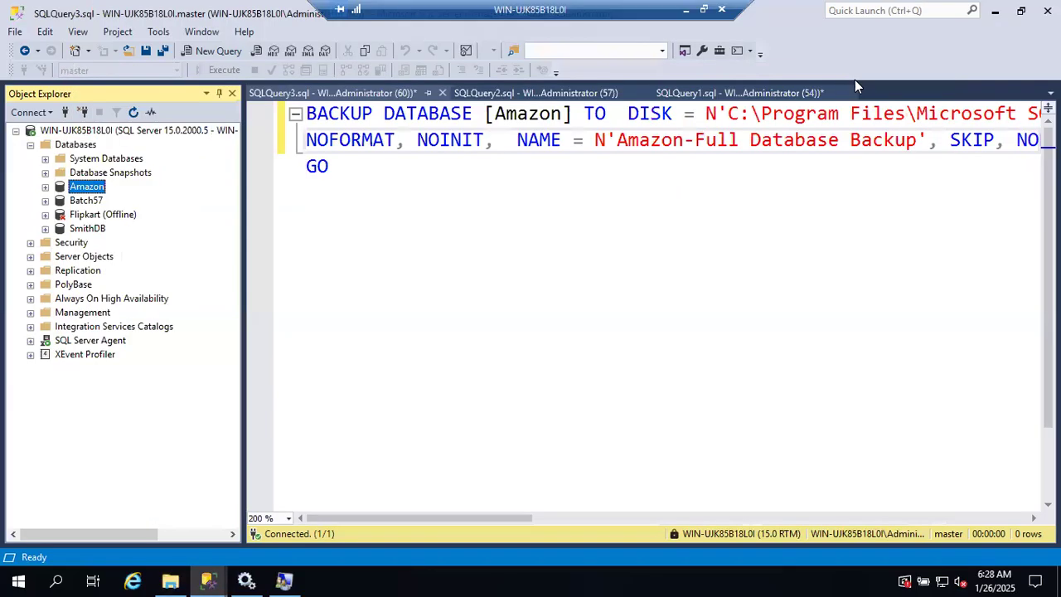
Step: Run another full disk backup of the Amazon database to the existing Amazon_FullBackup_26012025_0626.bak file in SSMS
right_click(81, 185)
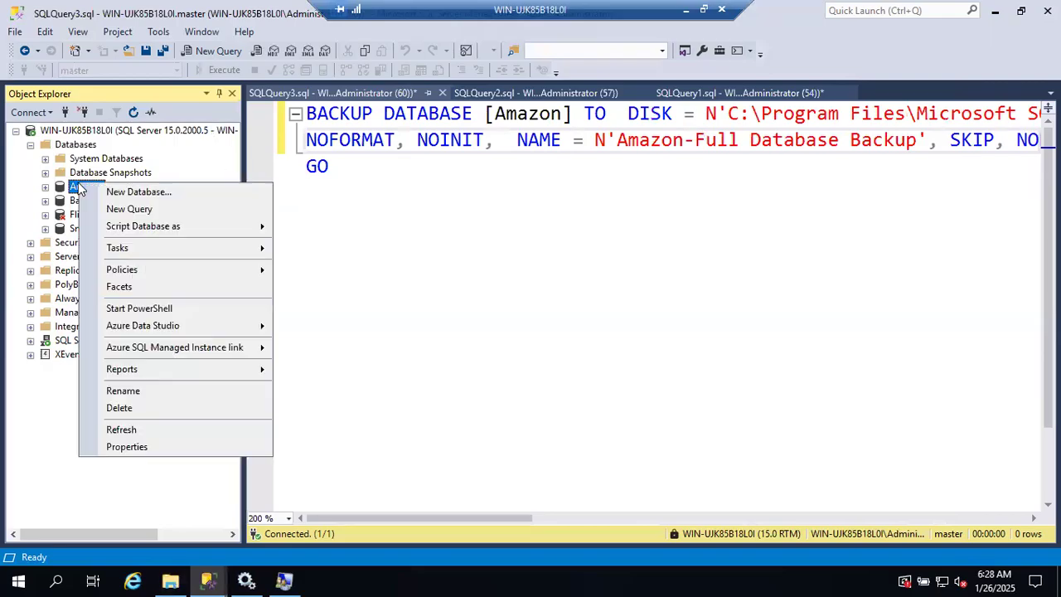
mouse_move(131, 250)
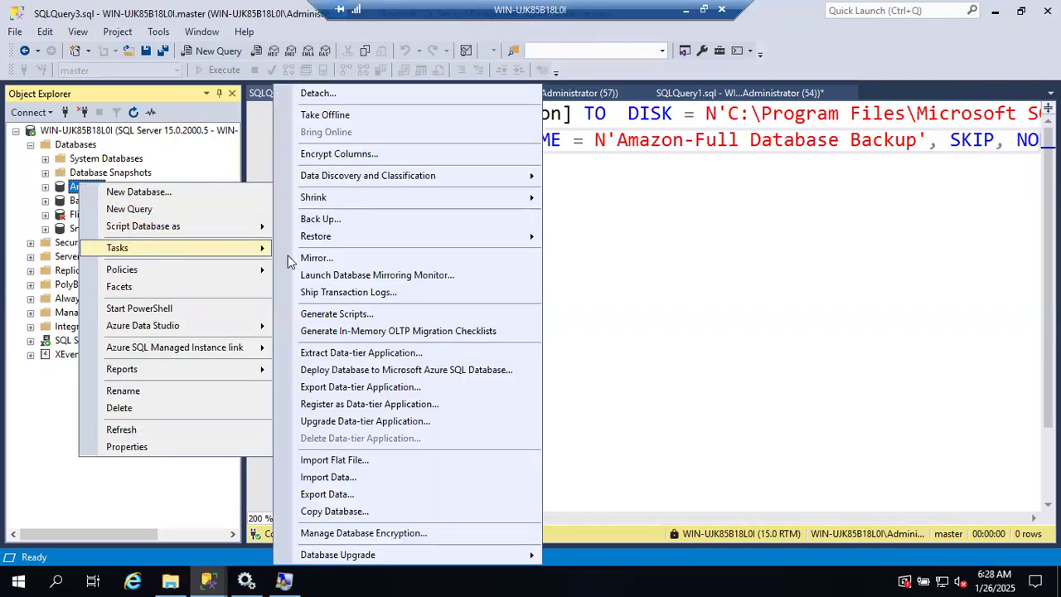
left_click(383, 220)
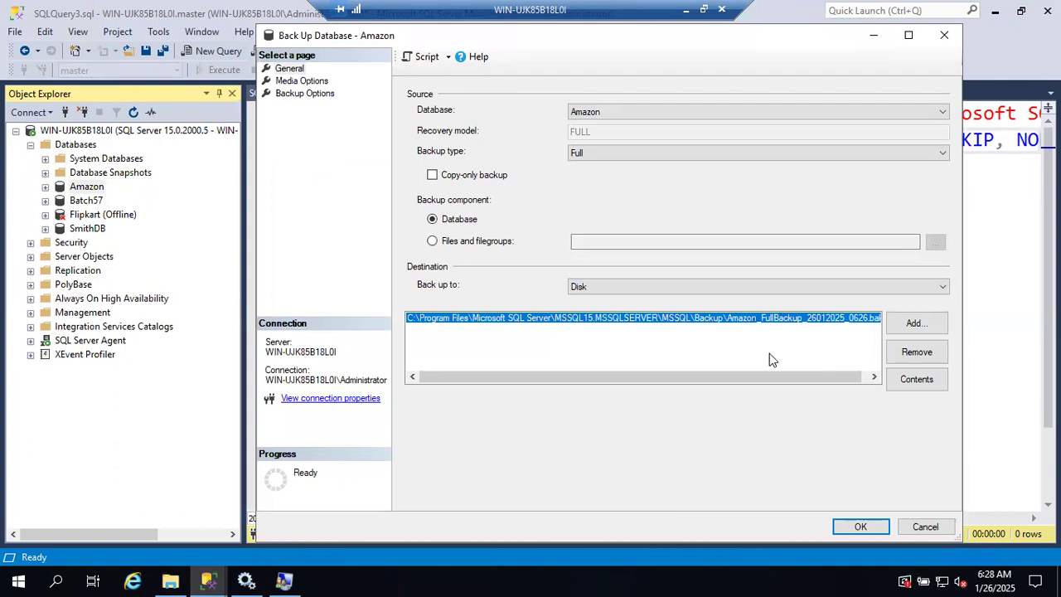
left_click(170, 580)
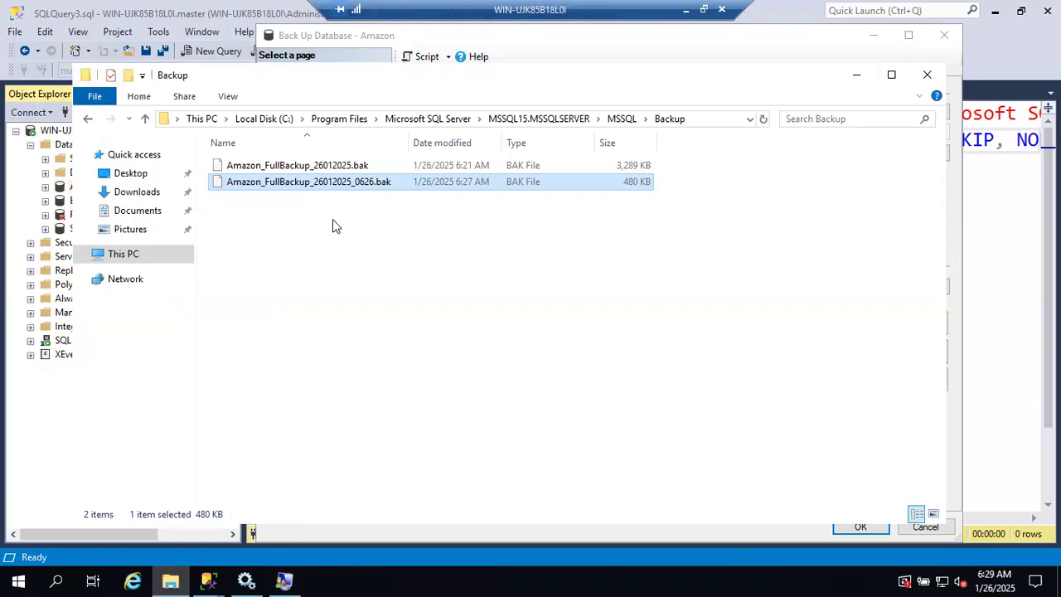
key("alt+Tab")
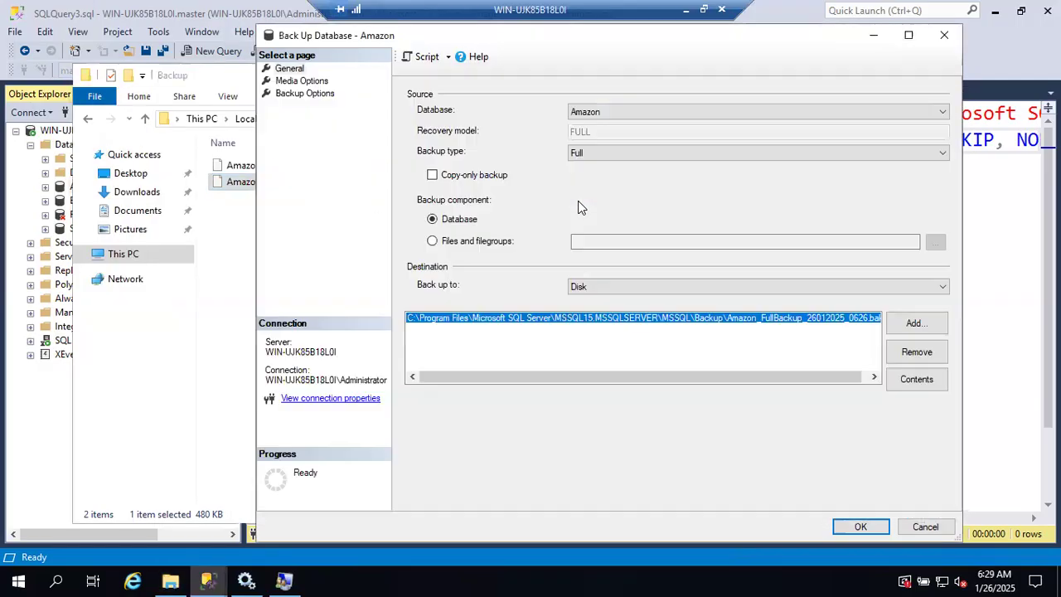
left_click_drag(827, 378, 833, 378)
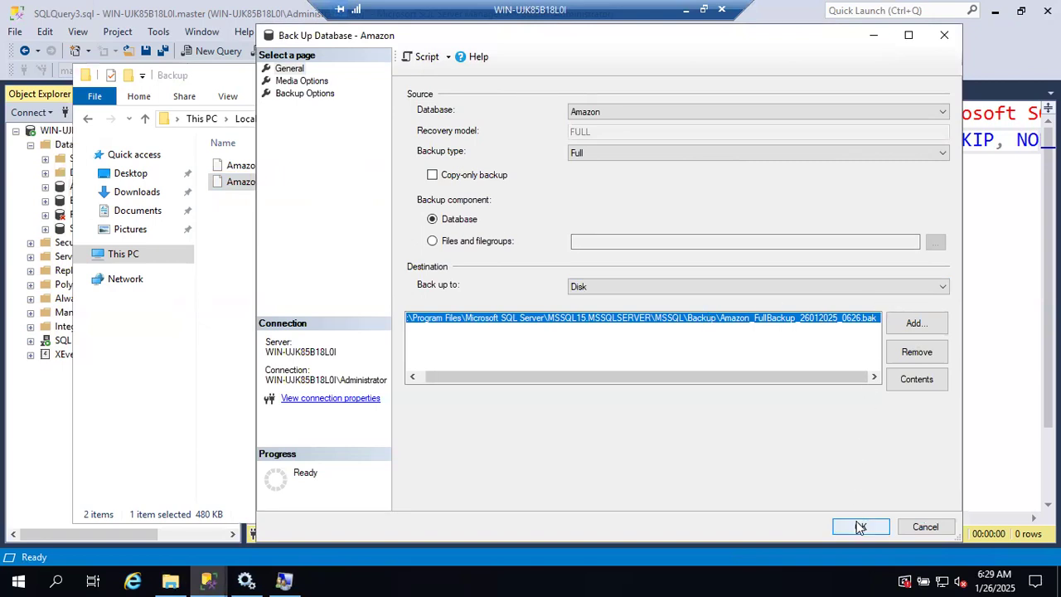
key("alt+Tab")
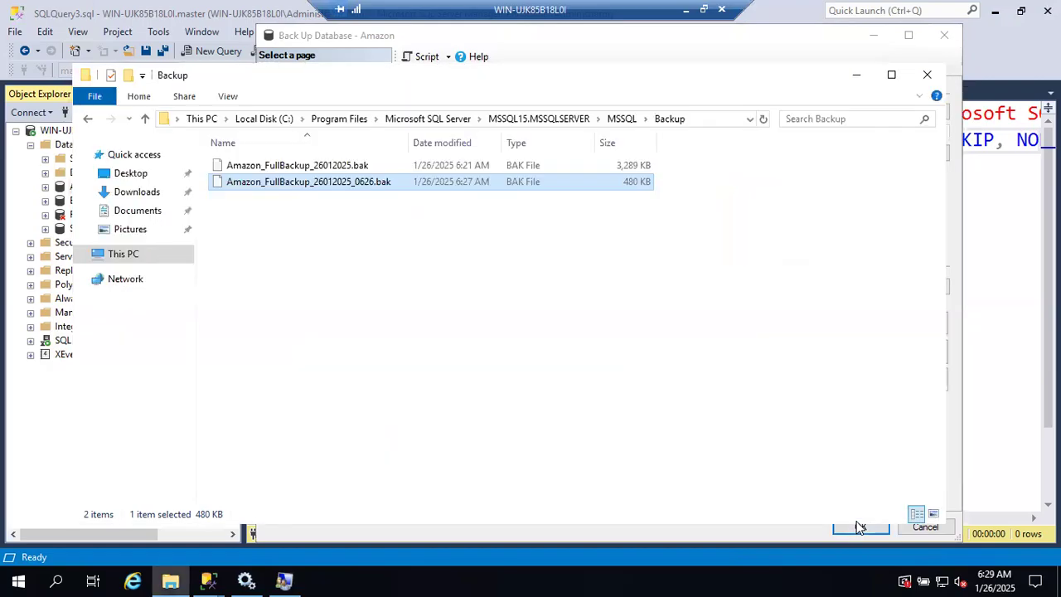
left_click(860, 527)
left_click(860, 527)
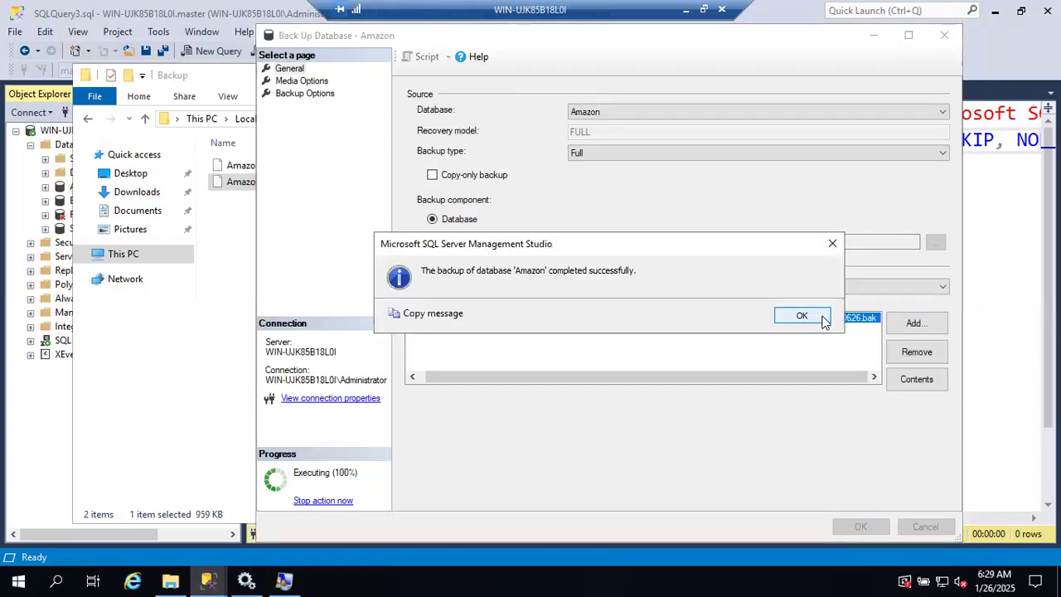
left_click(823, 319)
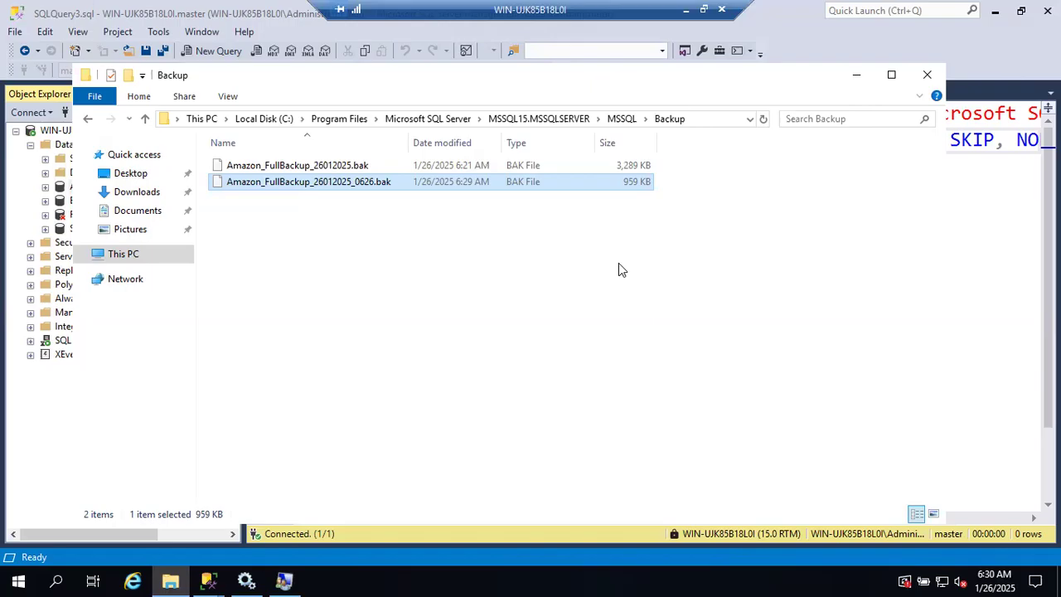
Step: Check the modified time and size of Amazon_FullBackup_26012025_0626.bak in File Explorer, and return to SSMS
left_click(343, 182)
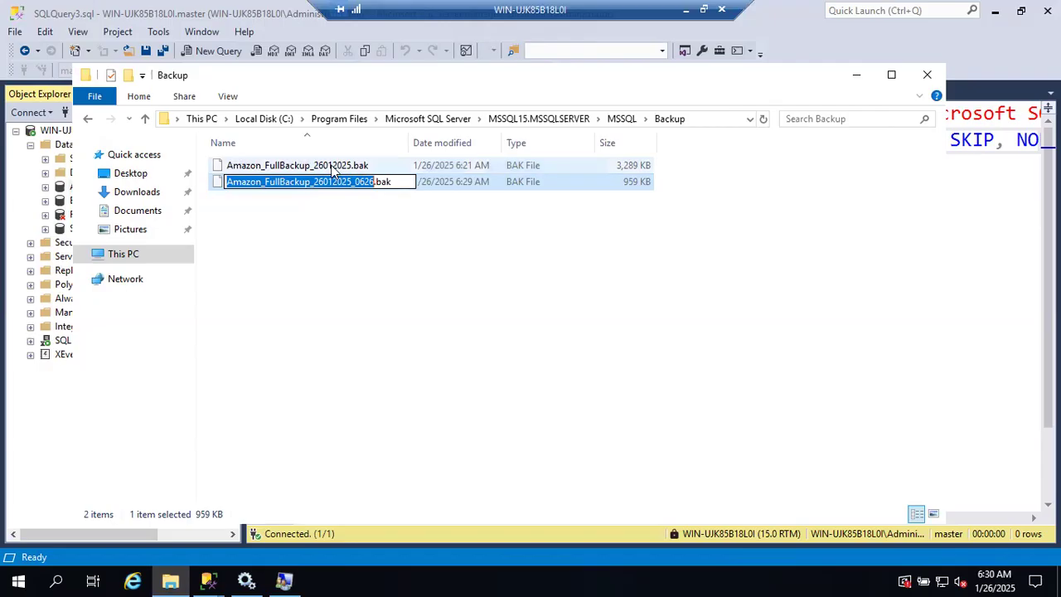
left_click(336, 165)
left_click(336, 183)
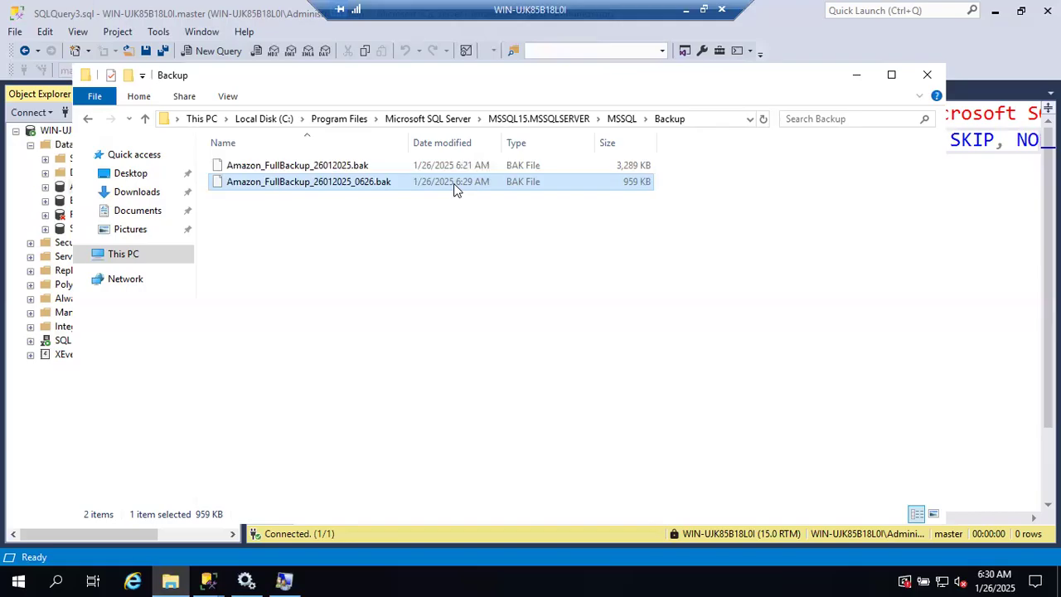
left_click(229, 181)
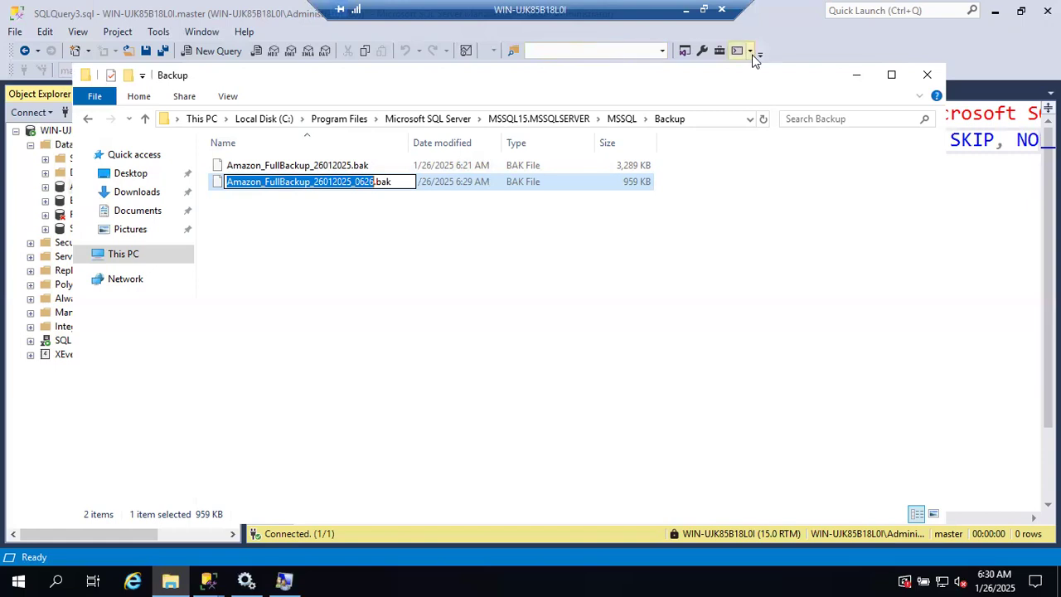
left_click(857, 81)
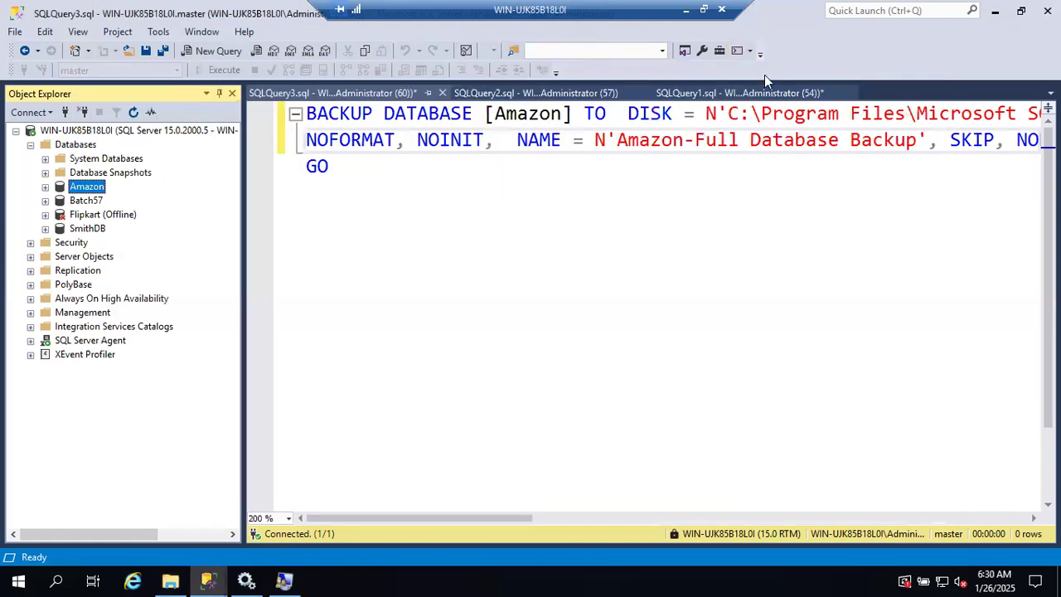
Step: Start a new full backup of the Amazon database and set its media option to Overwrite all existing backup sets
right_click(87, 189)
mouse_move(178, 255)
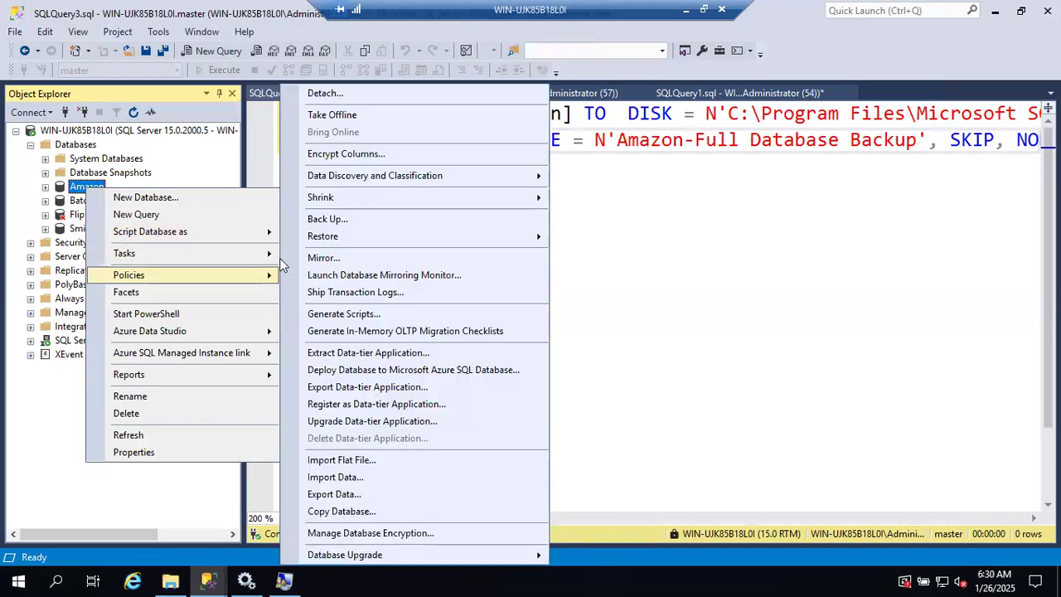
left_click(328, 219)
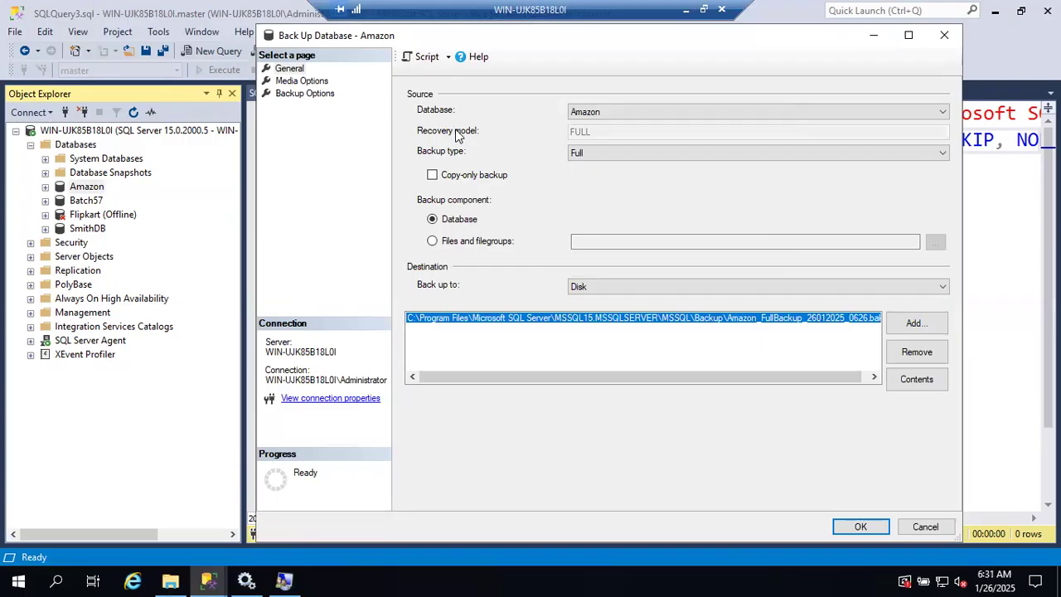
left_click(300, 80)
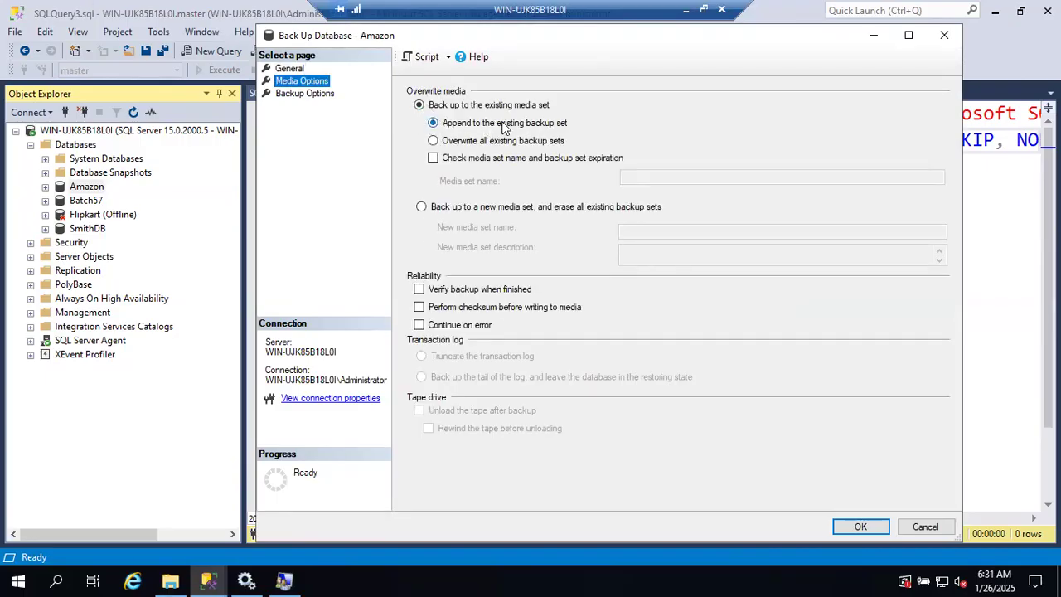
left_click(433, 141)
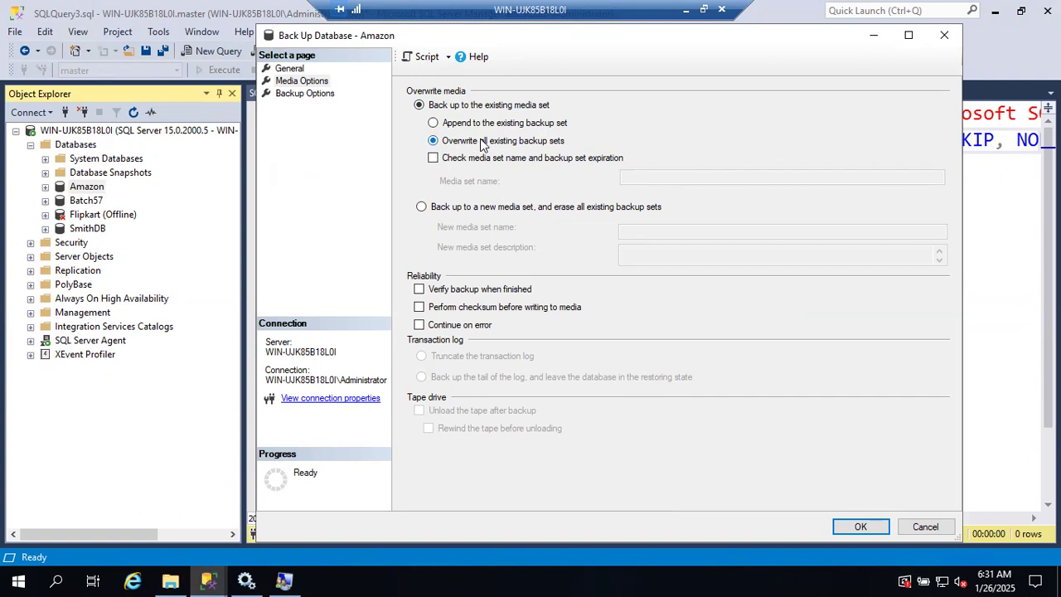
Step: Switch to File Explorer and examine Amazon_FullBackup_26012025_0626.bak in the Backup folder, the file targeted by the overwrite option
key("alt+Tab")
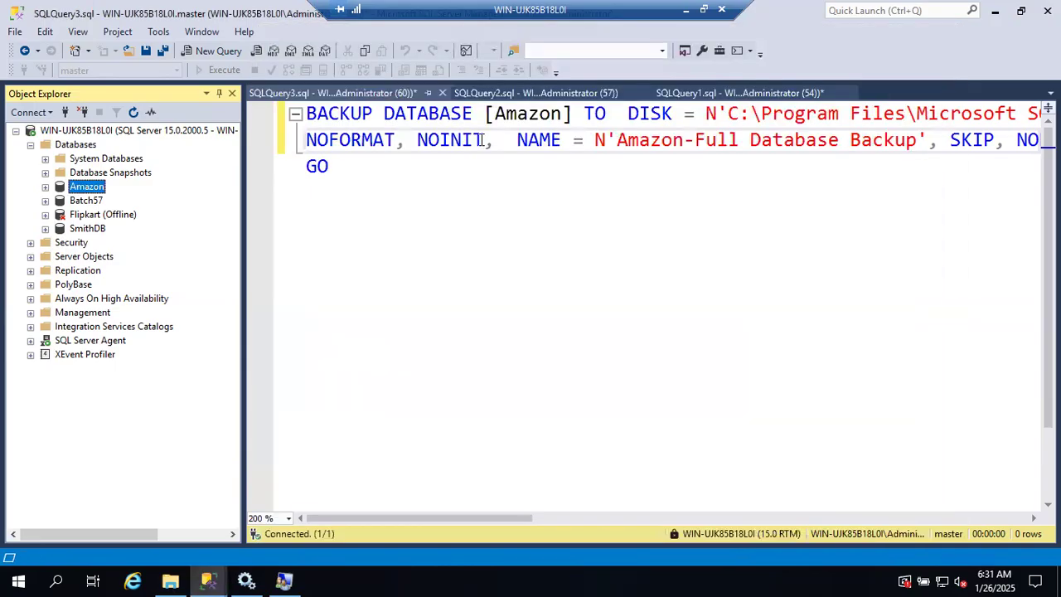
key("alt+Tab")
key("alt+Tab")
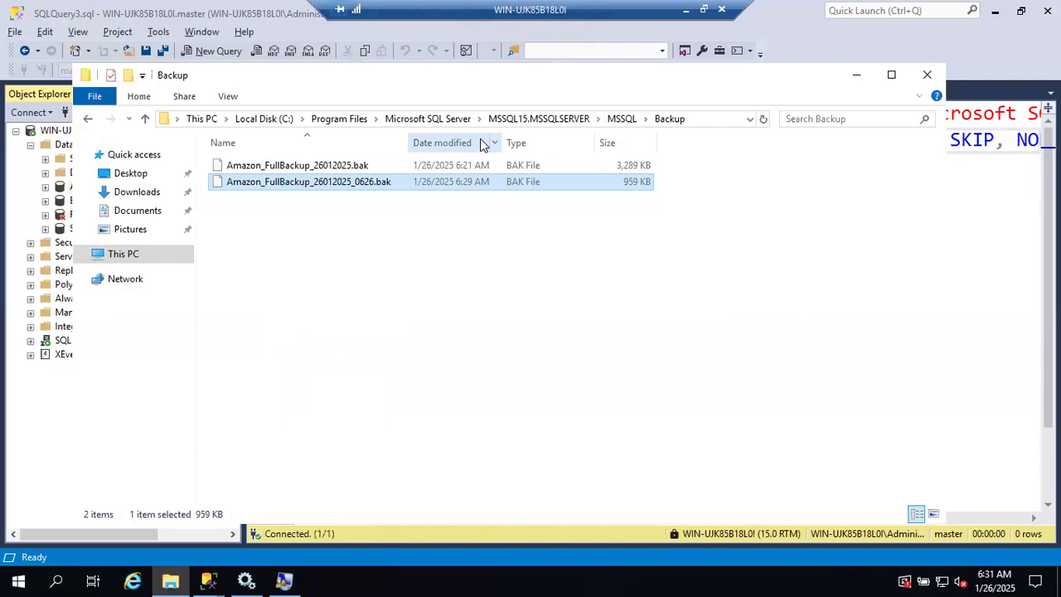
left_click(227, 183)
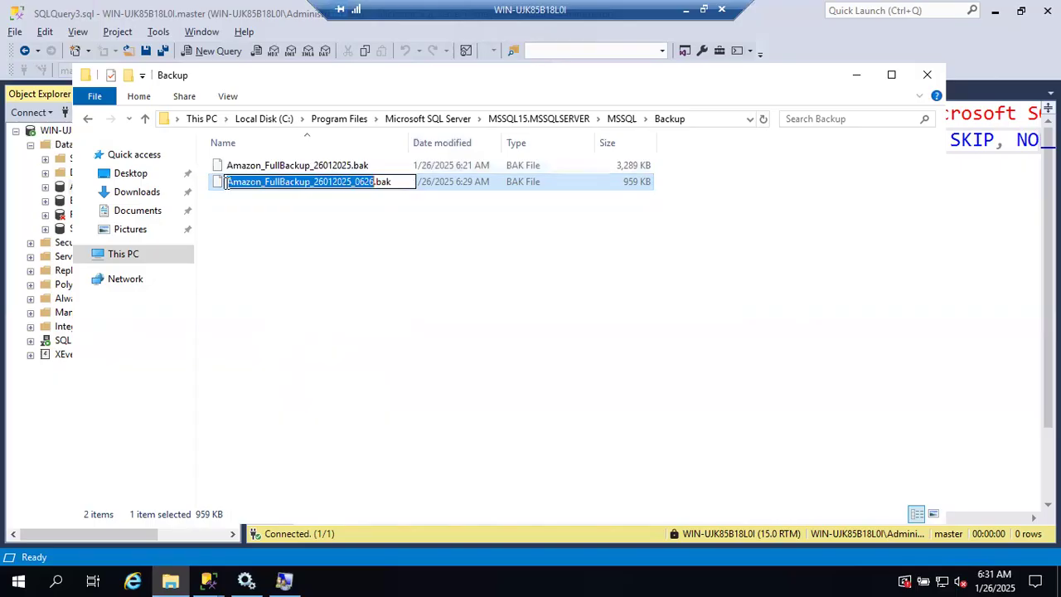
left_click(225, 204)
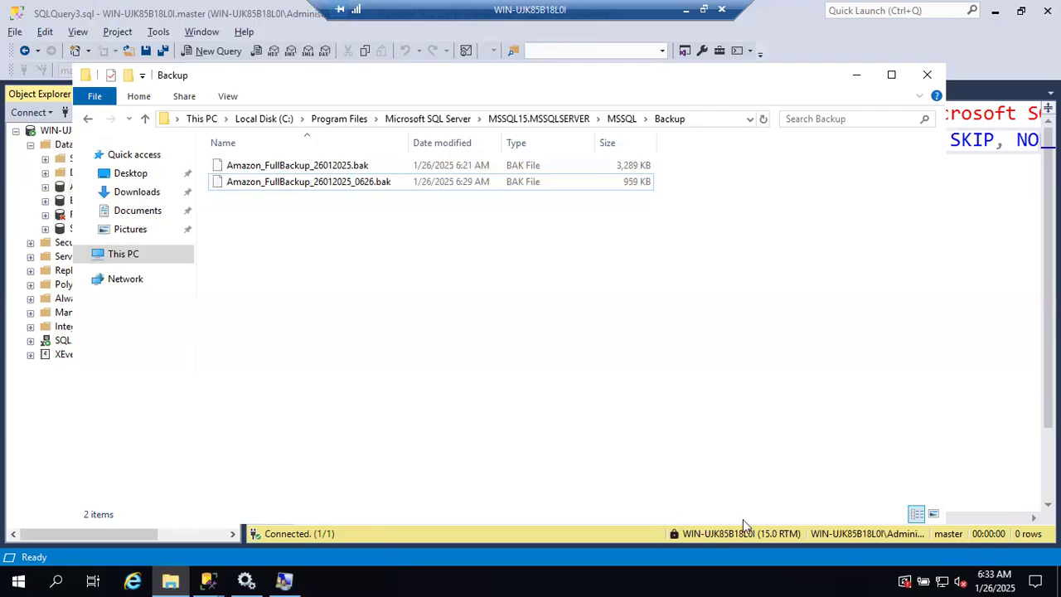
mouse_move(987, 578)
left_click(220, 189)
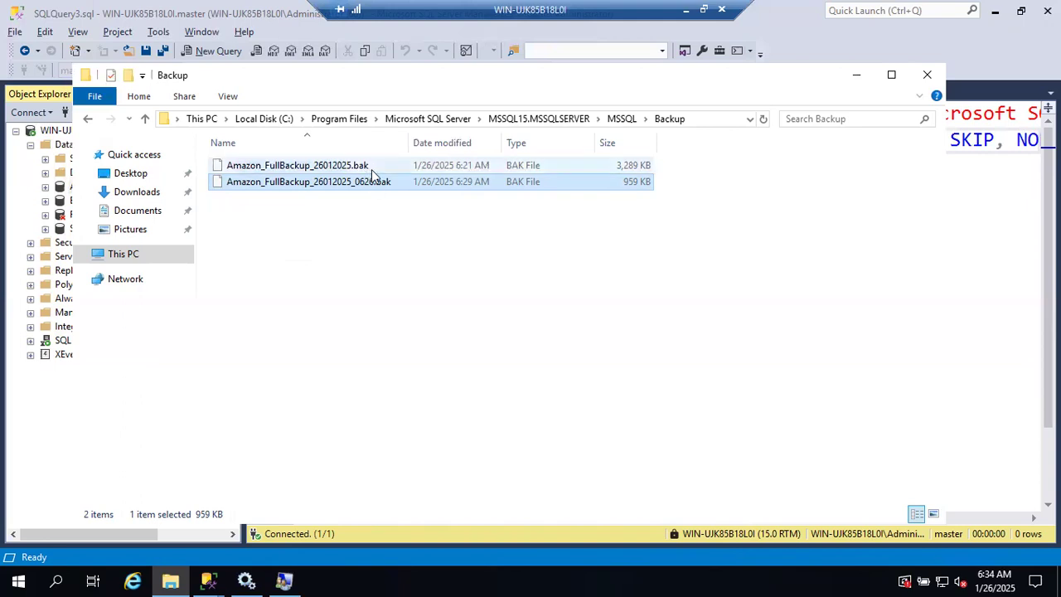
mouse_move(267, 186)
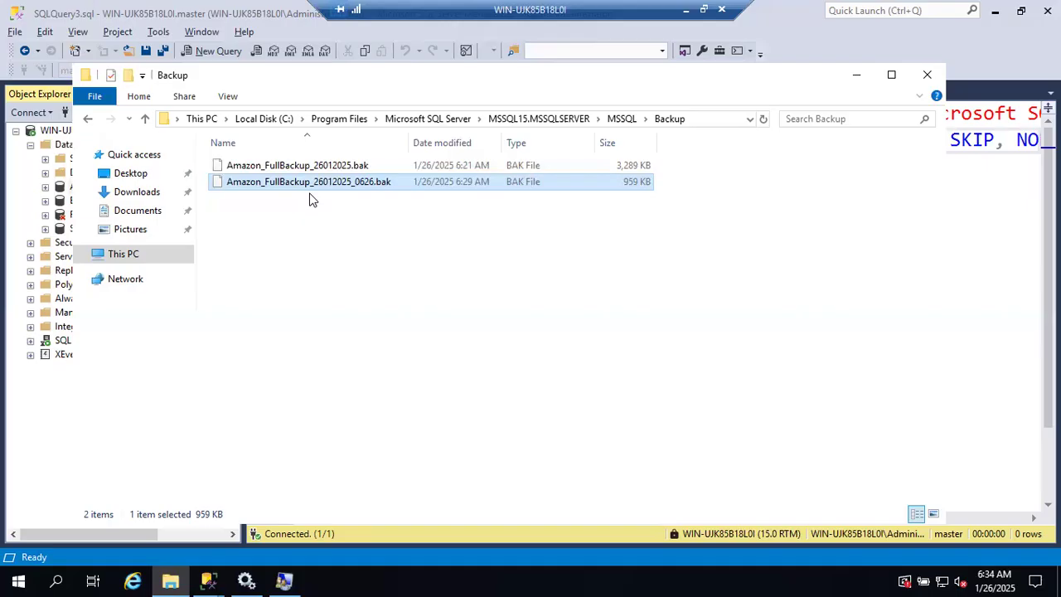
left_click(9, 203)
right_click(81, 140)
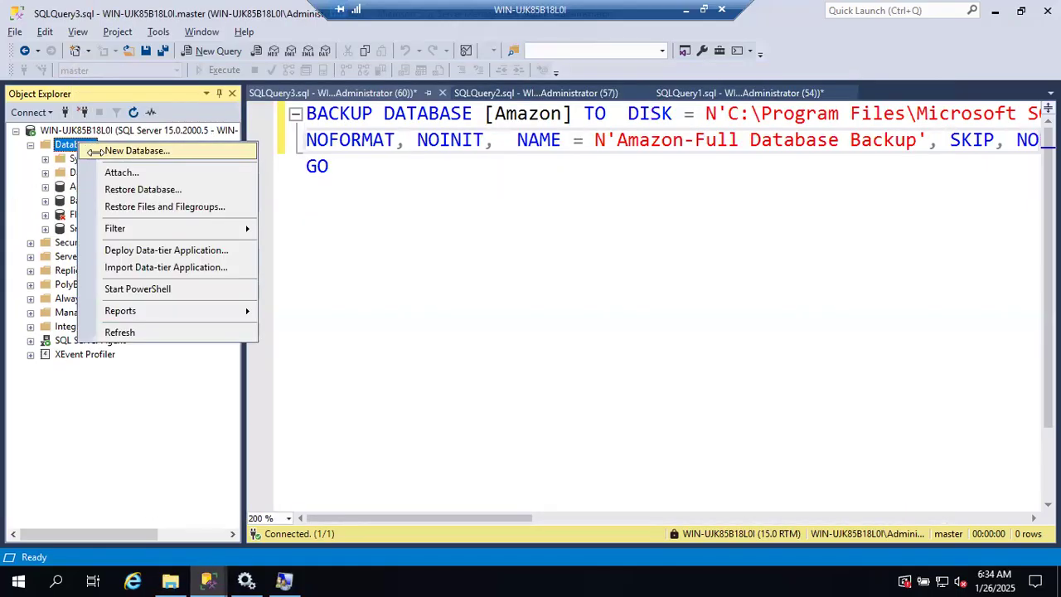
left_click(95, 150)
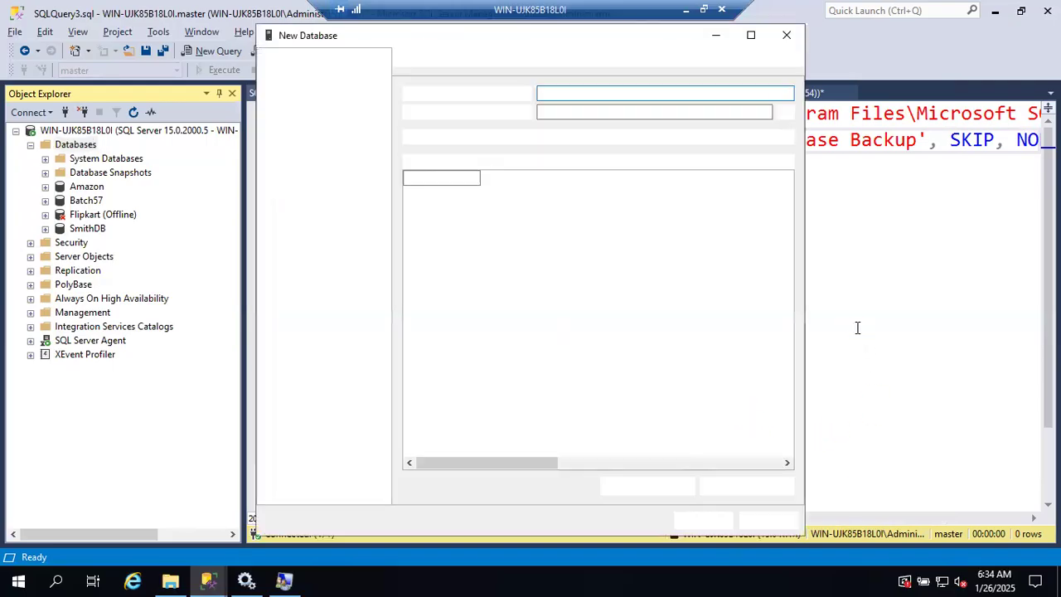
left_click(765, 518)
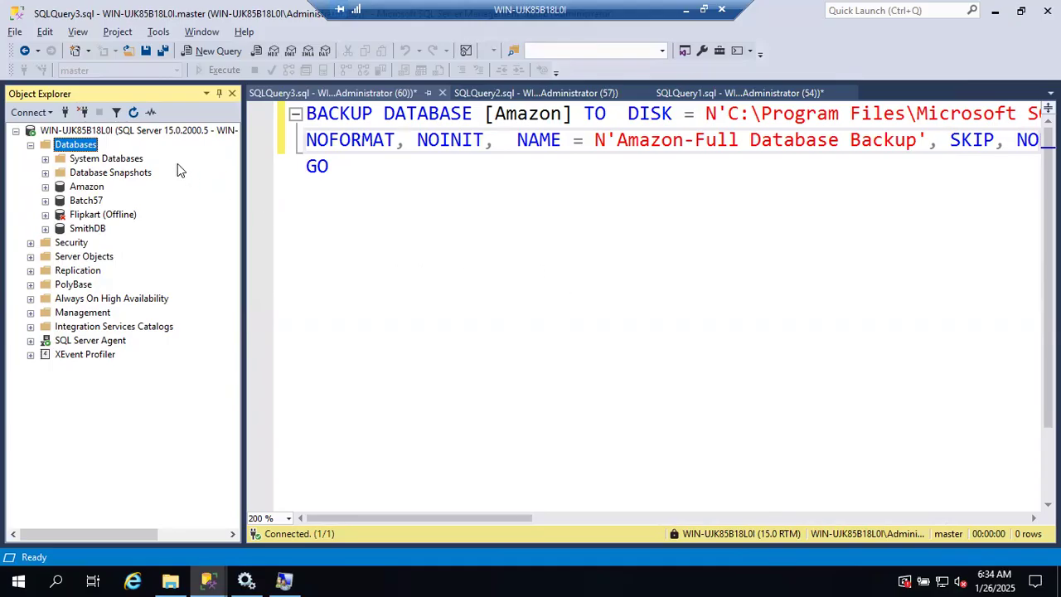
Step: Open a new query on the server in SSMS and begin the statement Backup Database Amazon to disk
right_click(152, 130)
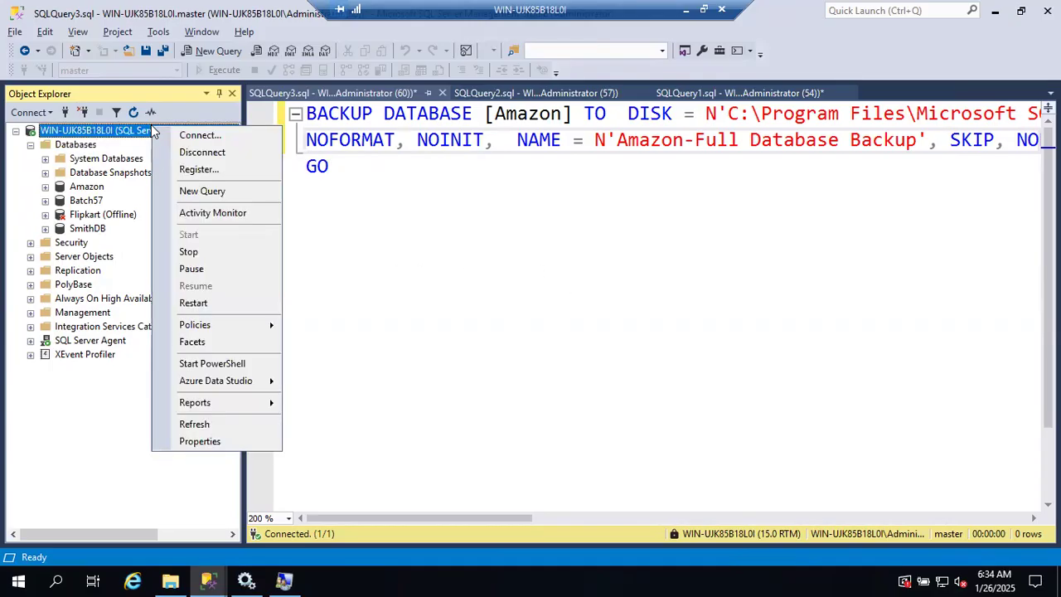
left_click(189, 193)
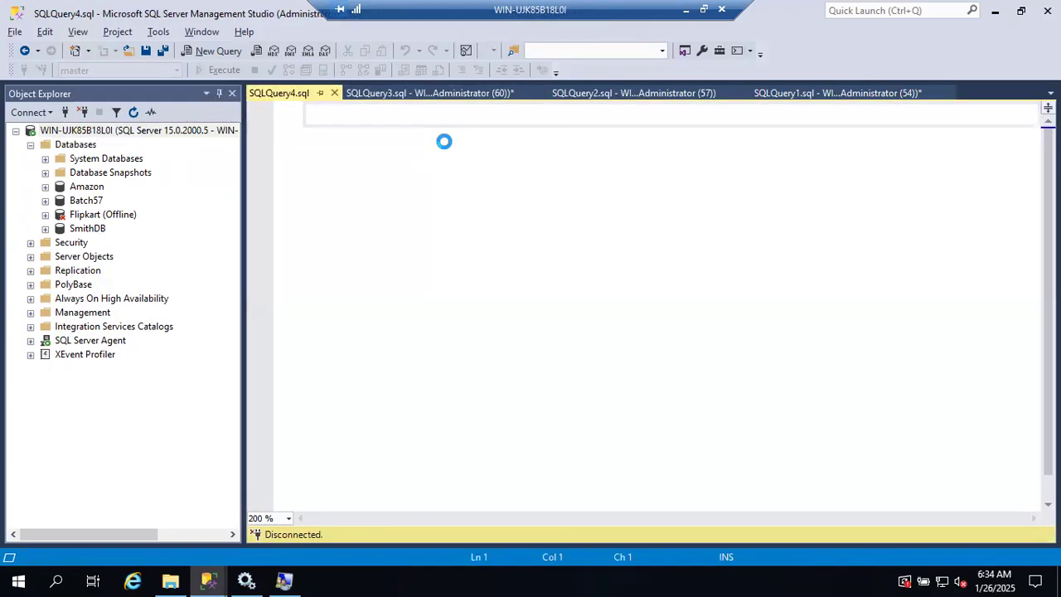
type("Backup Data")
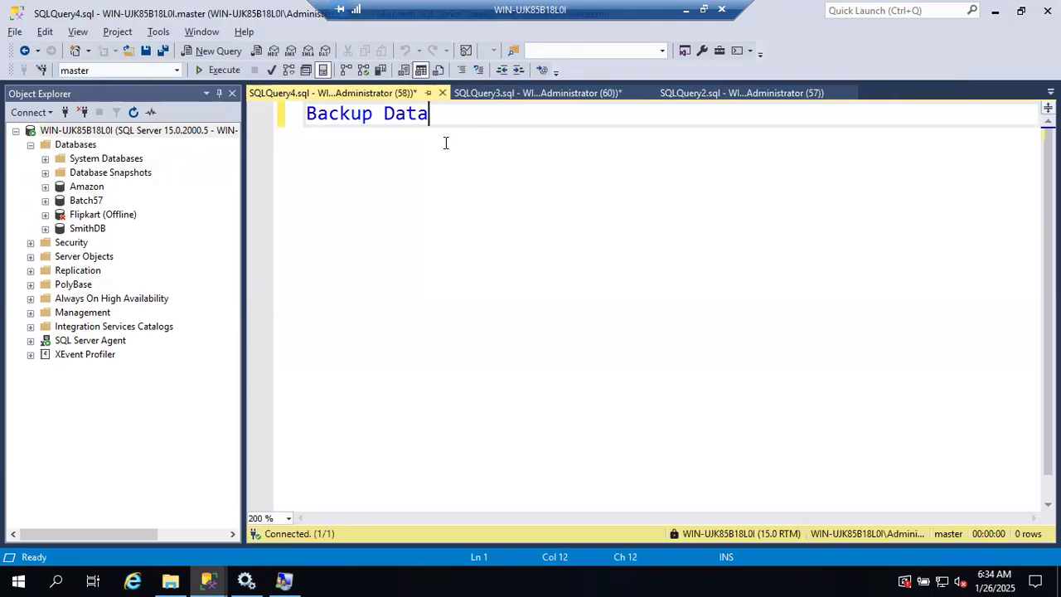
type("base Ama")
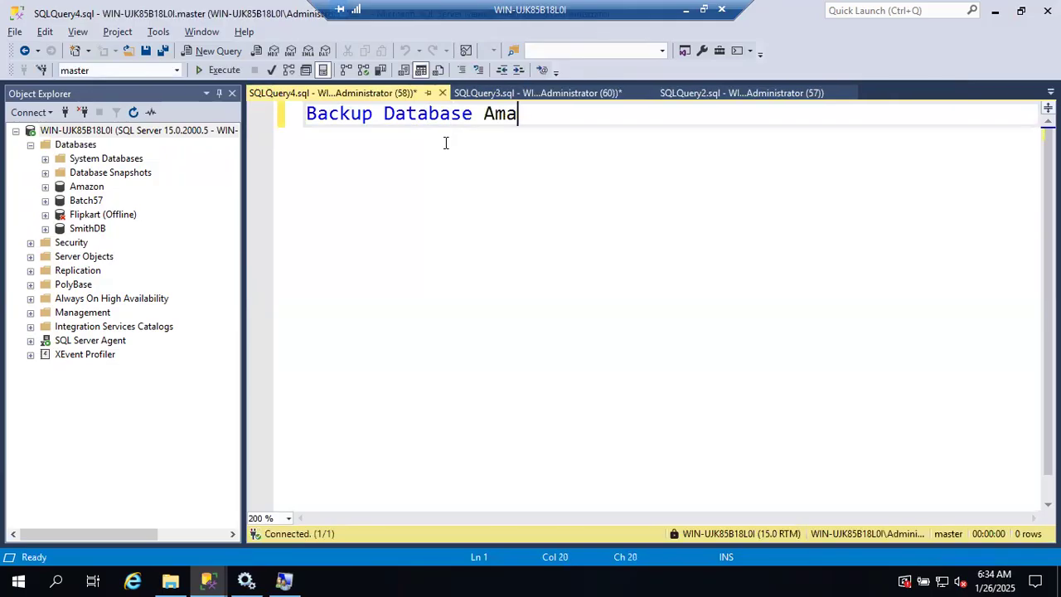
type("zon to di")
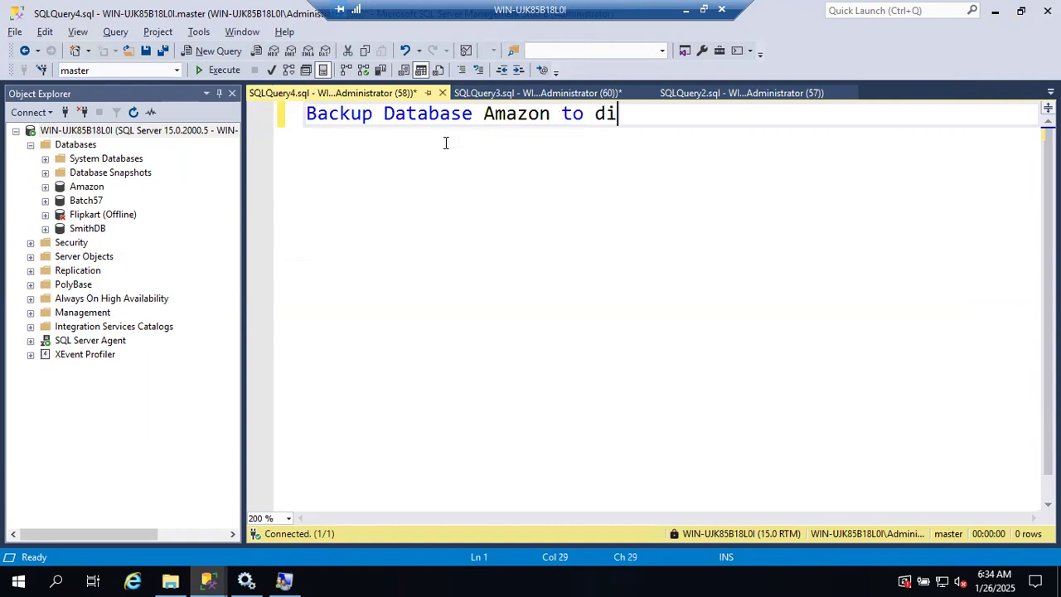
type("sk='Amazon)")
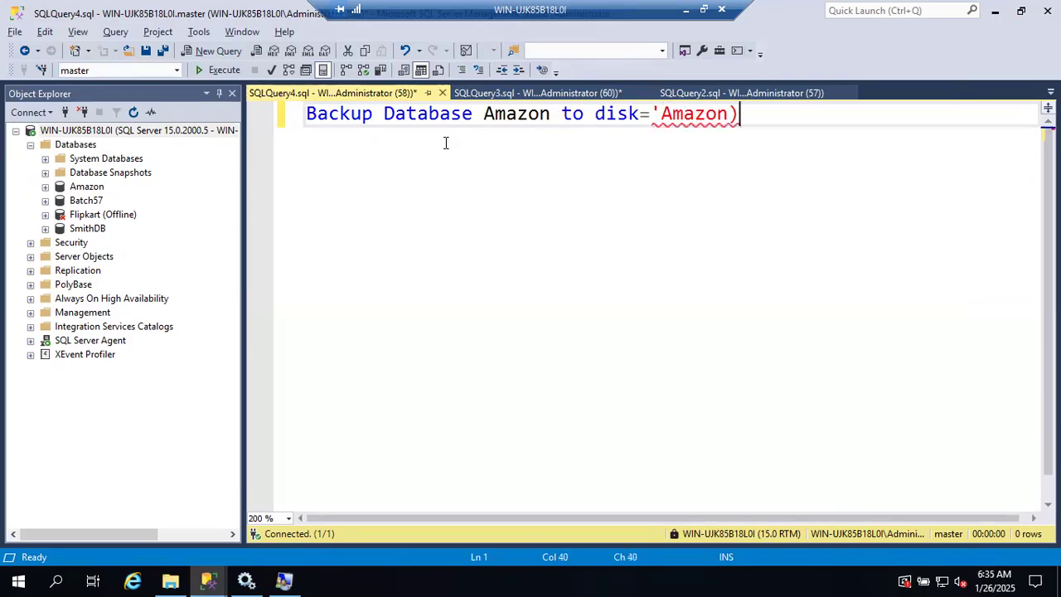
Step: Complete the statement with ='Amazon_FullBackup_260125.bak', execute the backup, and check the completion message
key("BackSpace")
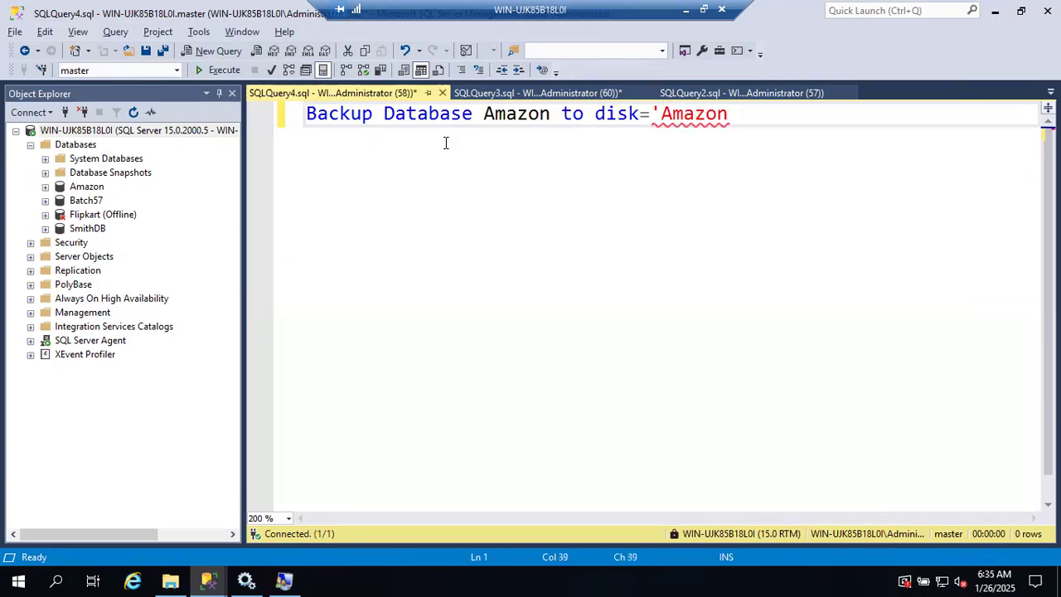
type("_Fu")
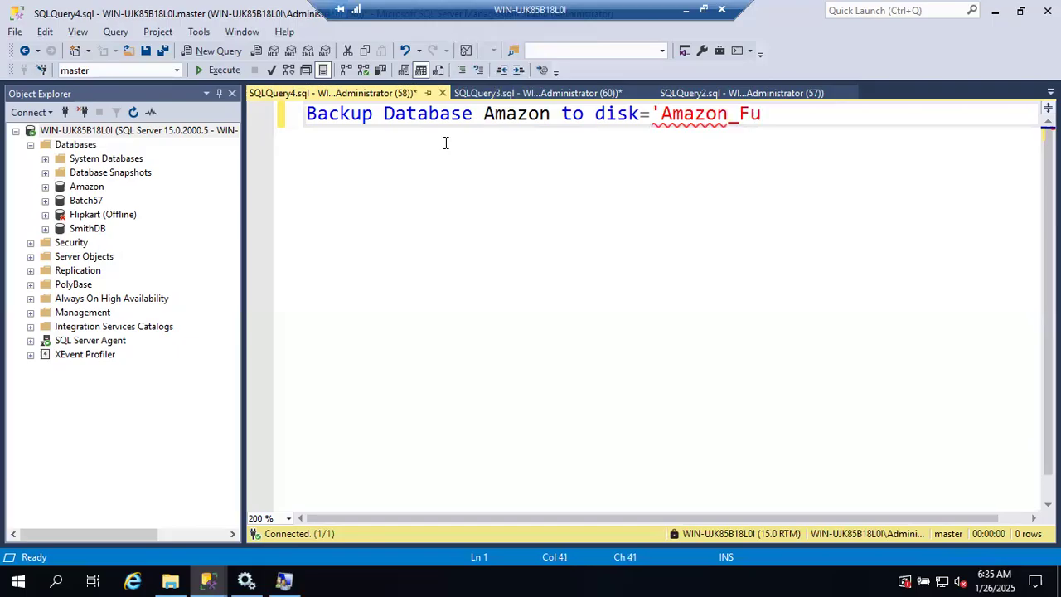
type("llBackup")
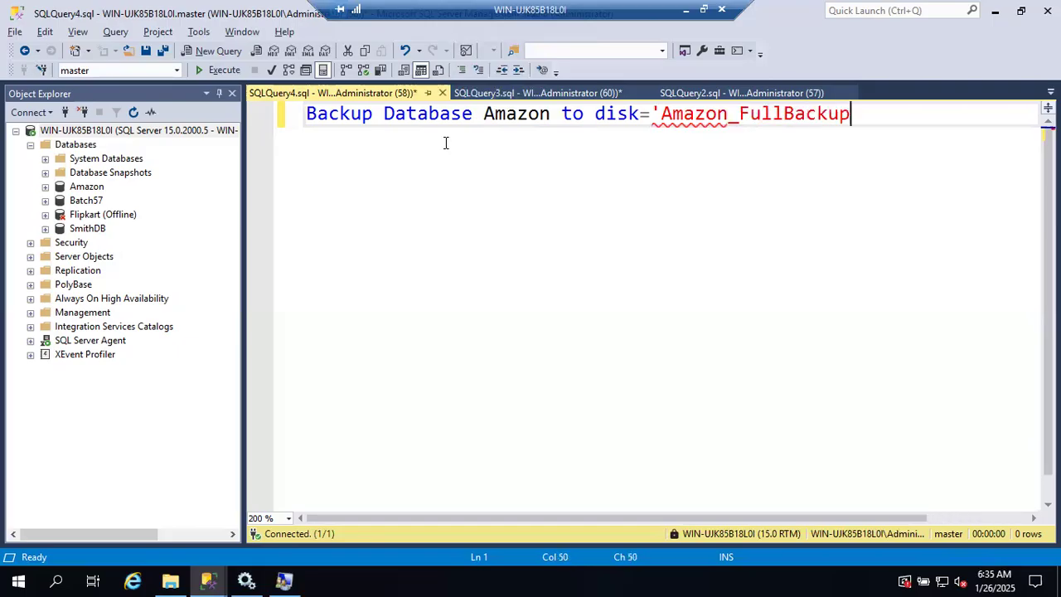
type("_")
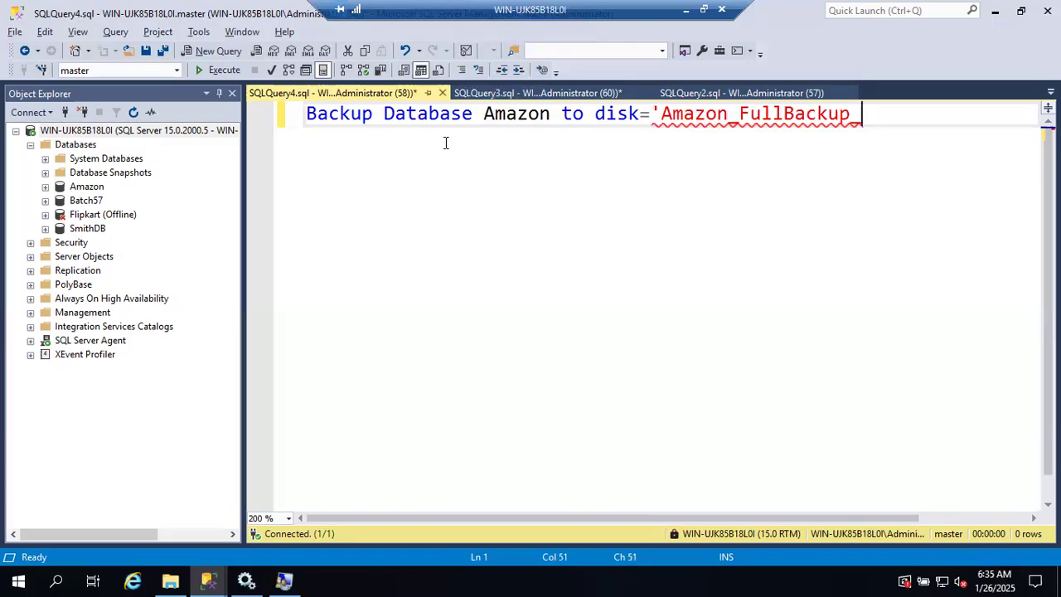
type("260120")
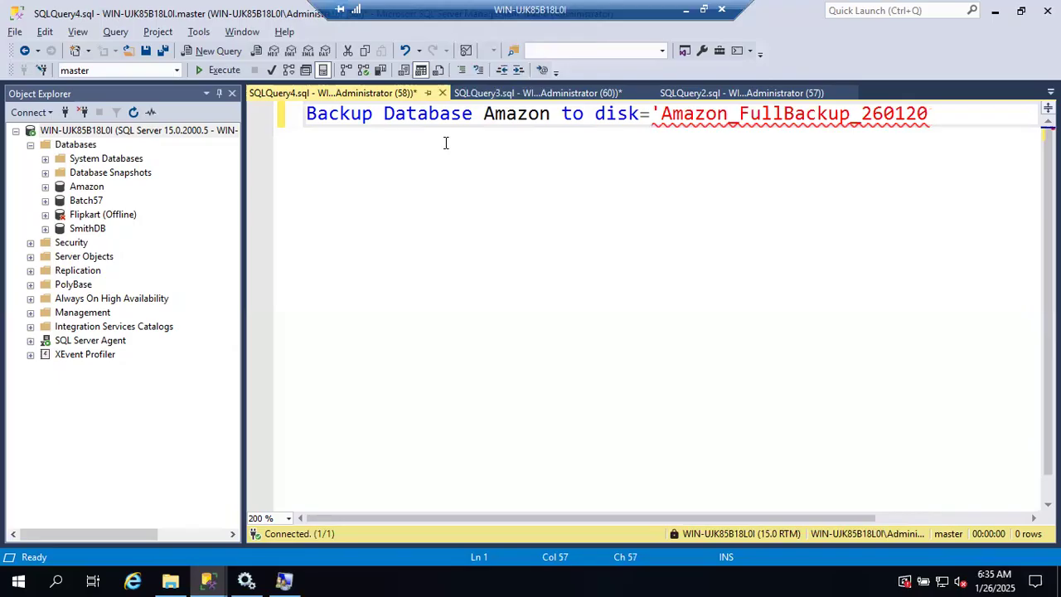
key("BackSpace")
type("4")
key("BackSpace")
type("5.bak'")
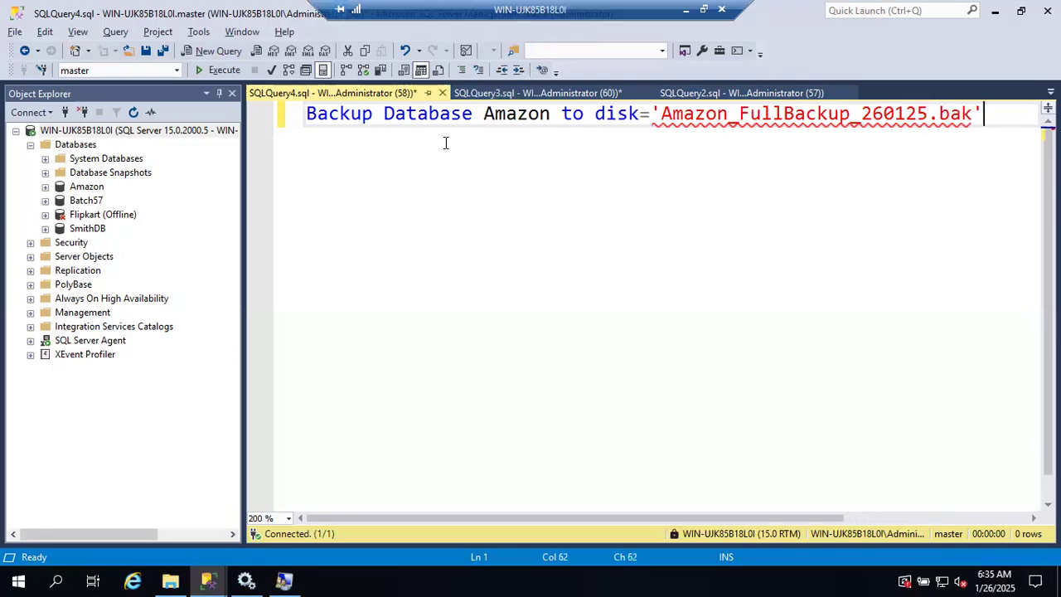
key("Return")
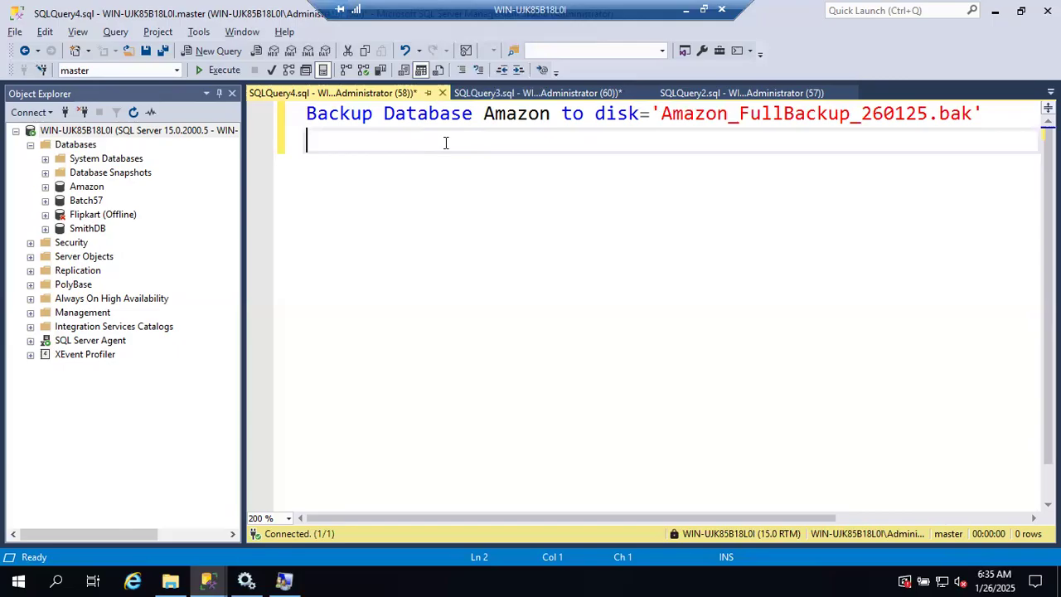
left_click(220, 71)
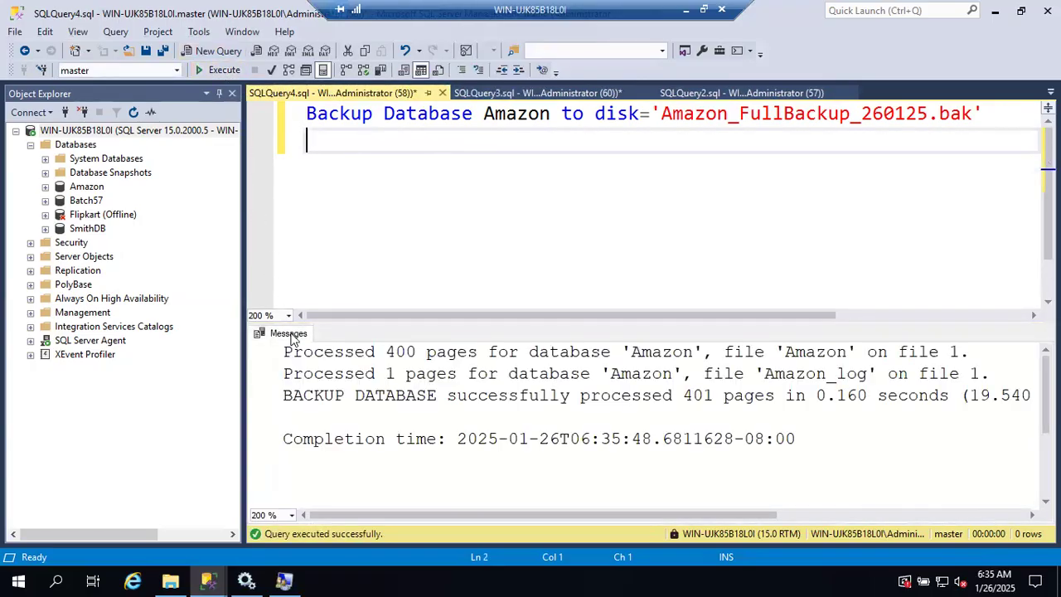
left_click_drag(283, 395, 580, 400)
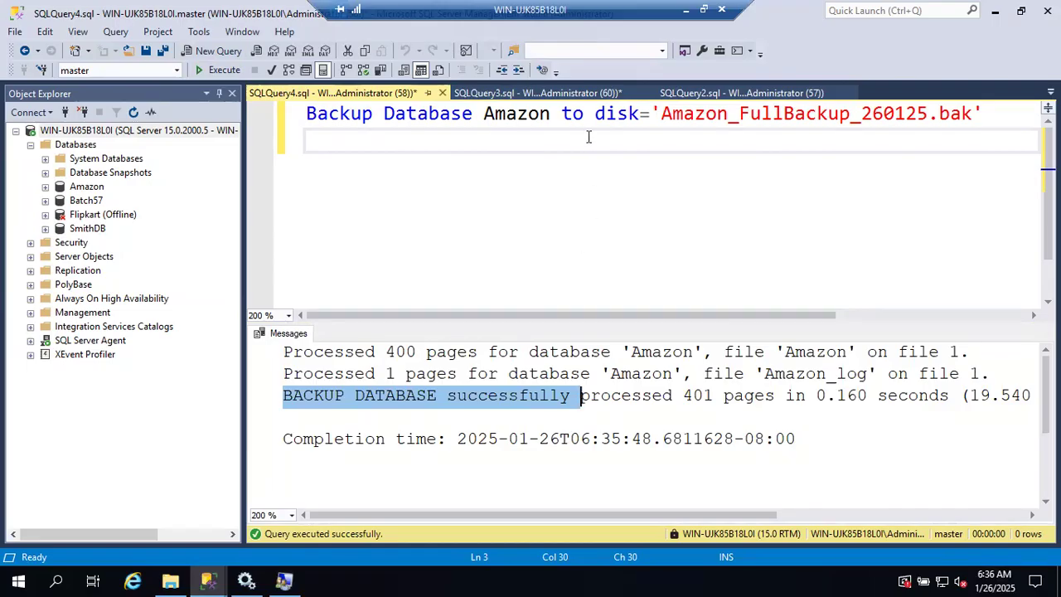
Step: Compare Amazon_FullBackup_260125.bak with Amazon_FullBackup_26012025.bak in File Explorer's Backup folder, and return to SSMS
left_click(170, 580)
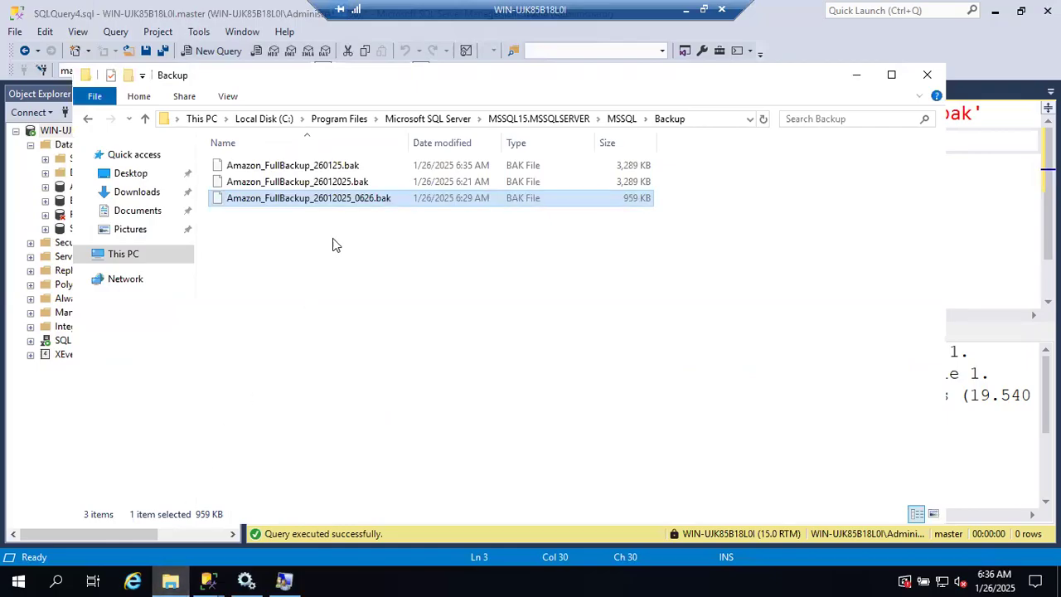
left_click(342, 184)
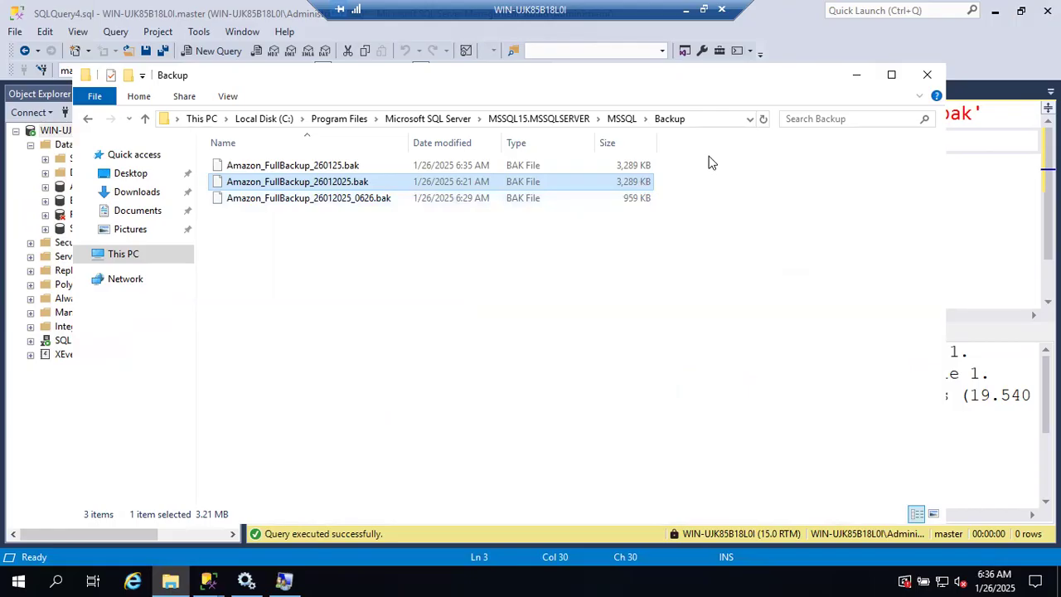
left_click(857, 75)
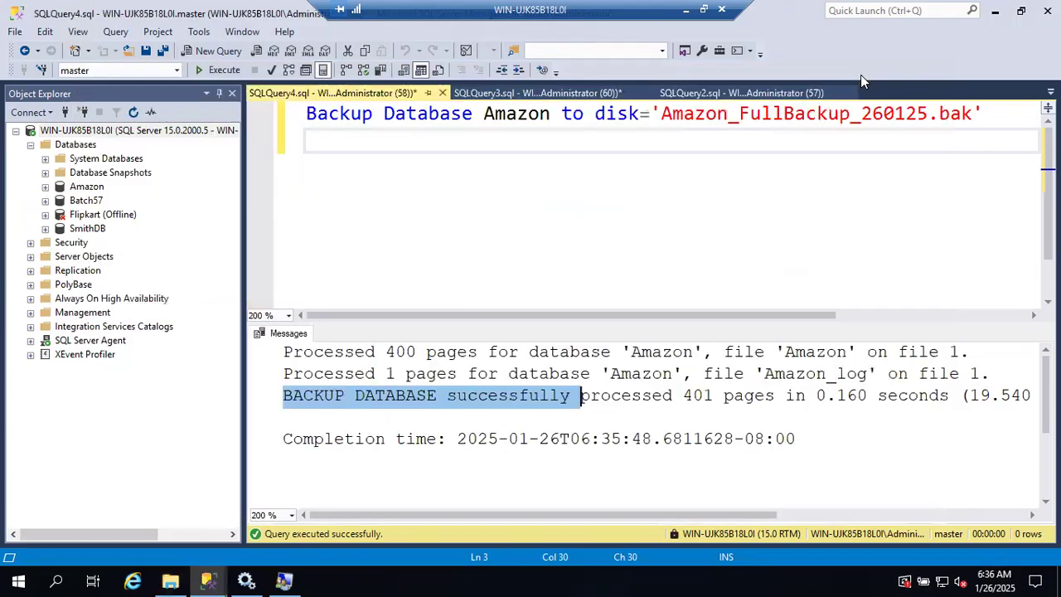
Step: Examine the default backup location in the server properties' database settings, and return to the query without changes
right_click(153, 132)
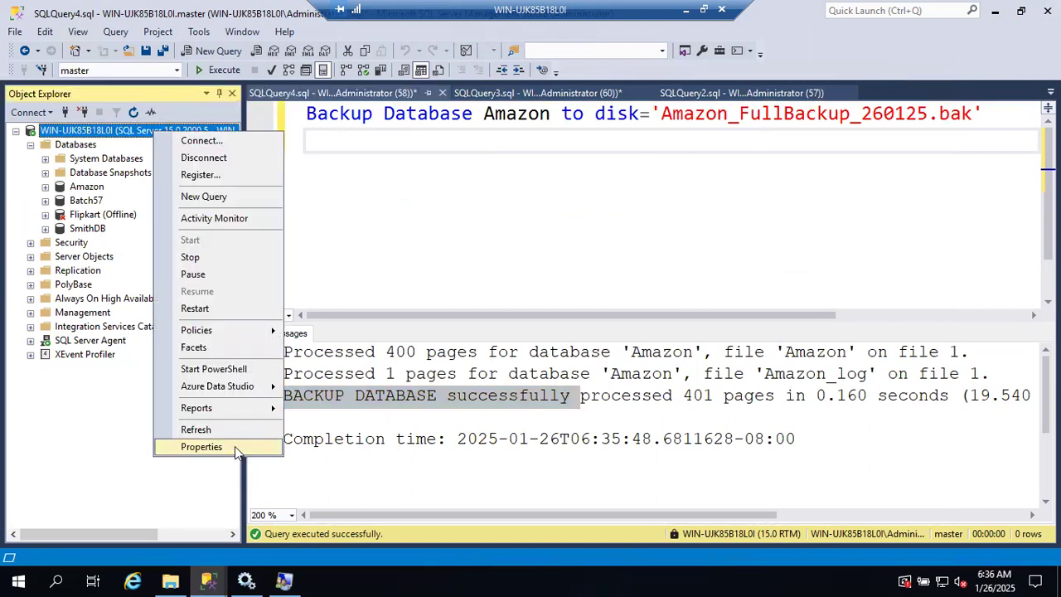
left_click(202, 447)
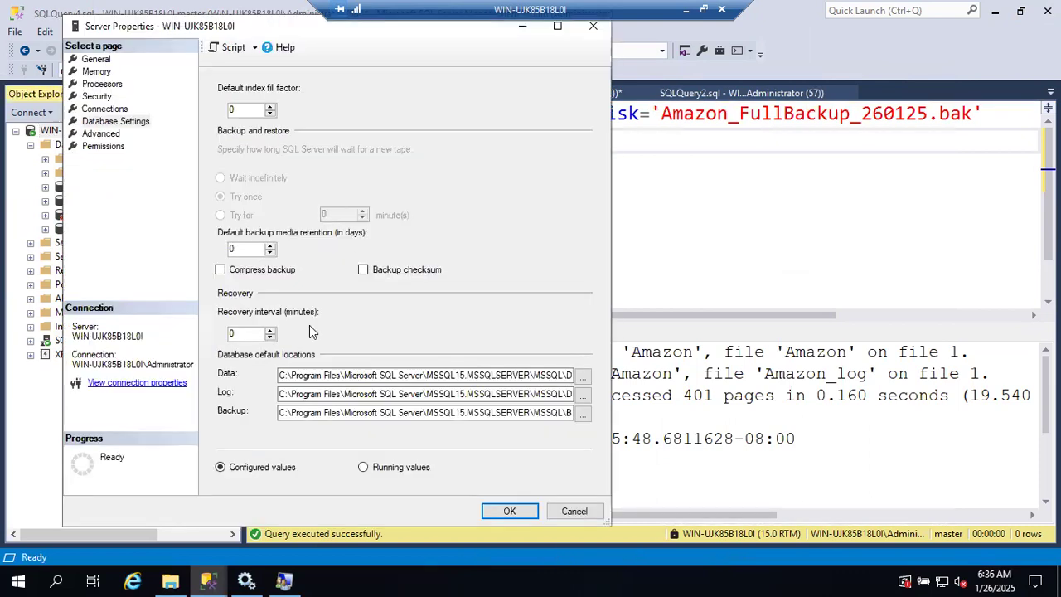
left_click(116, 122)
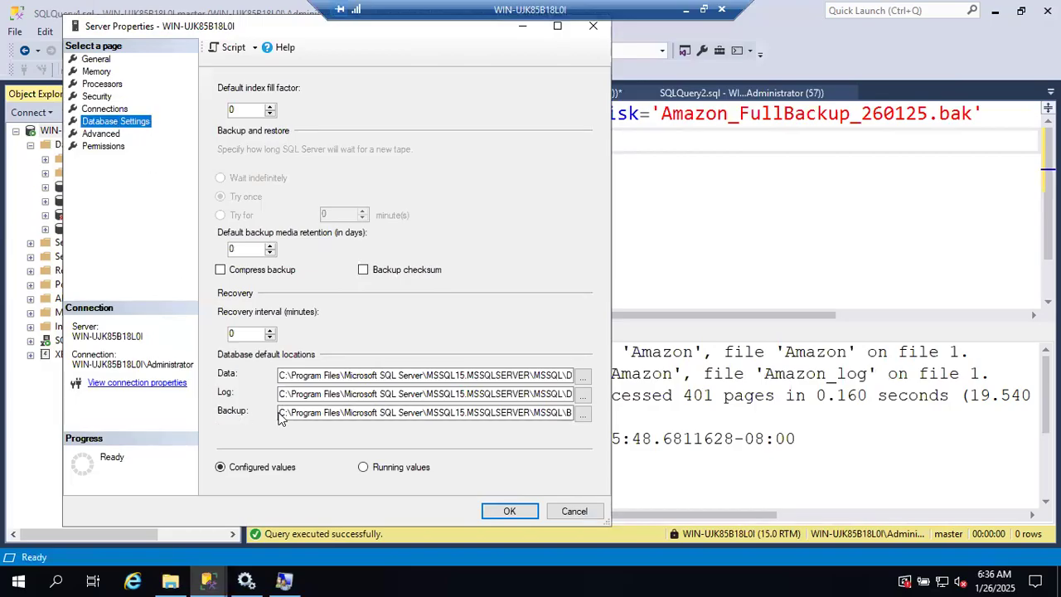
left_click_drag(279, 411, 617, 410)
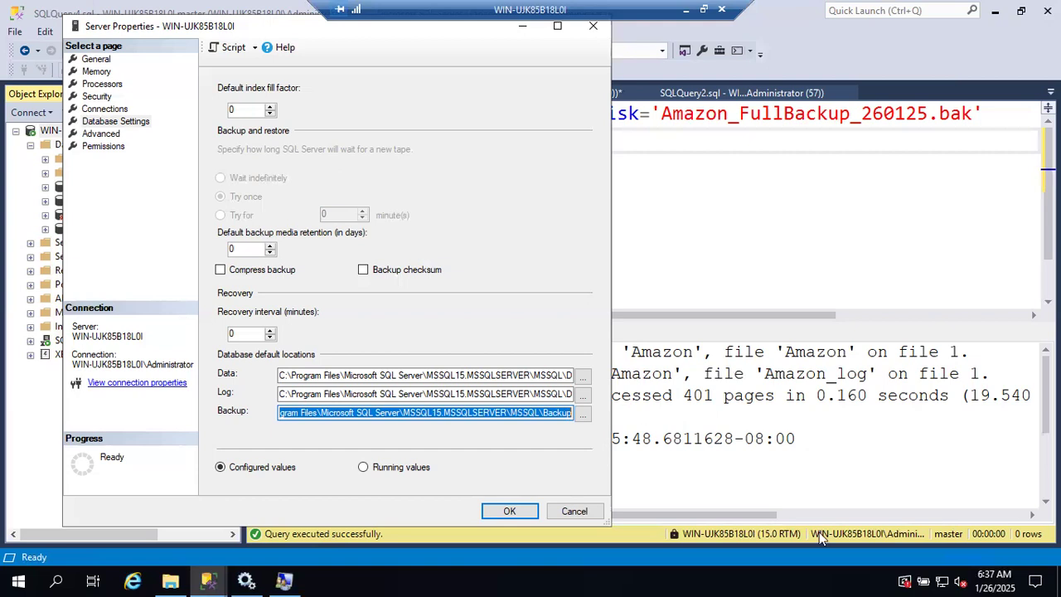
left_click(575, 510)
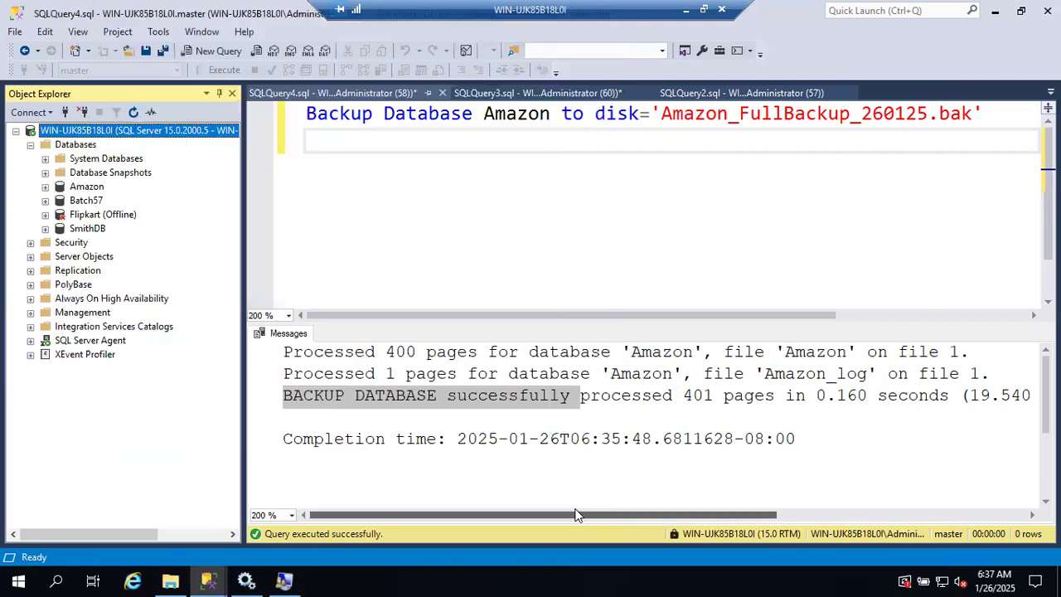
left_click(592, 194)
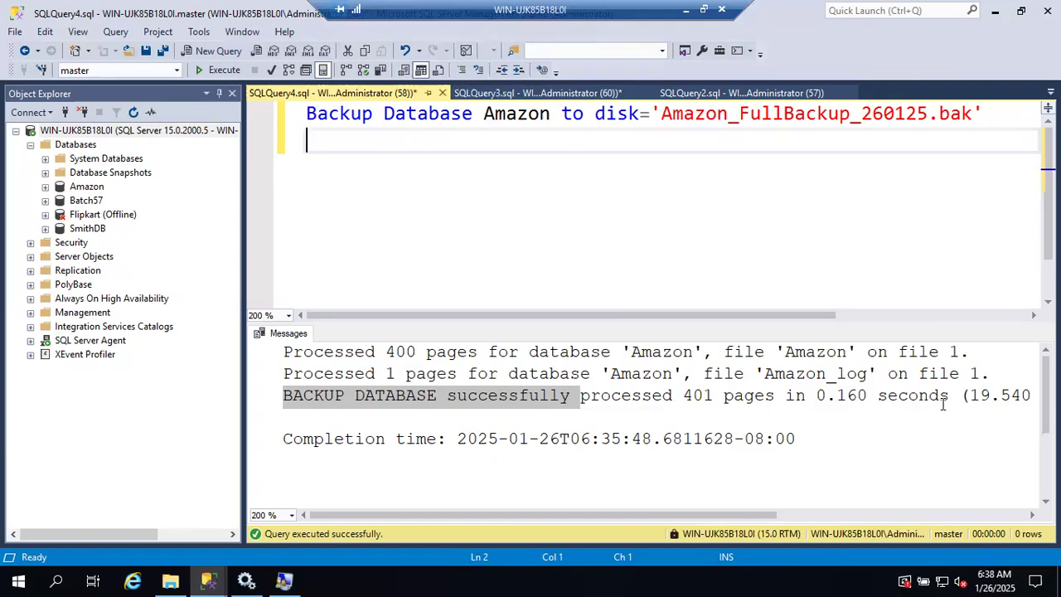
Step: Check the system date and examine the date portion 260125 of the backup file name in the statement
mouse_move(987, 577)
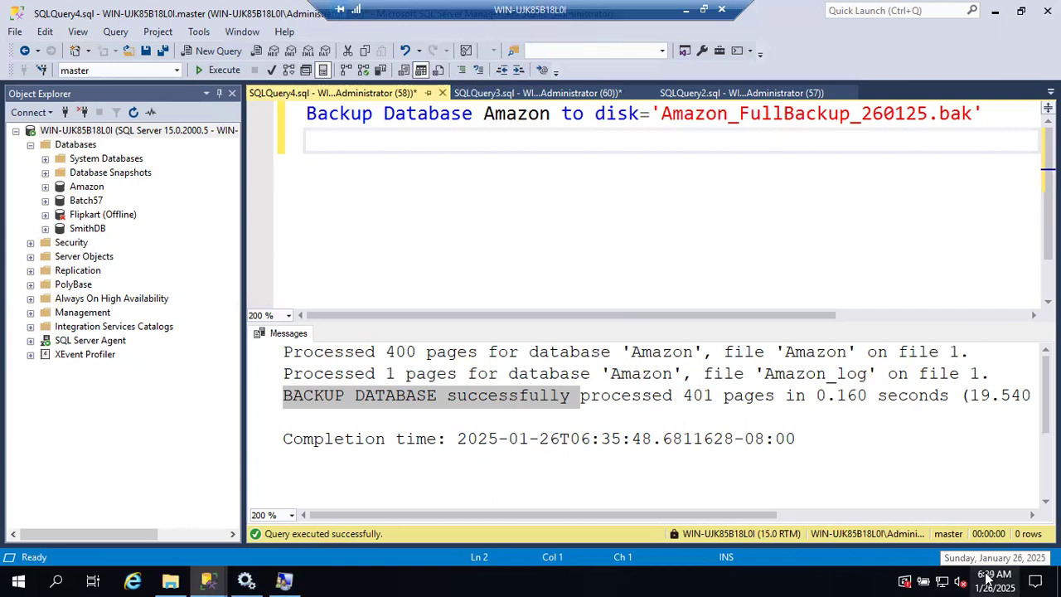
left_click(862, 114)
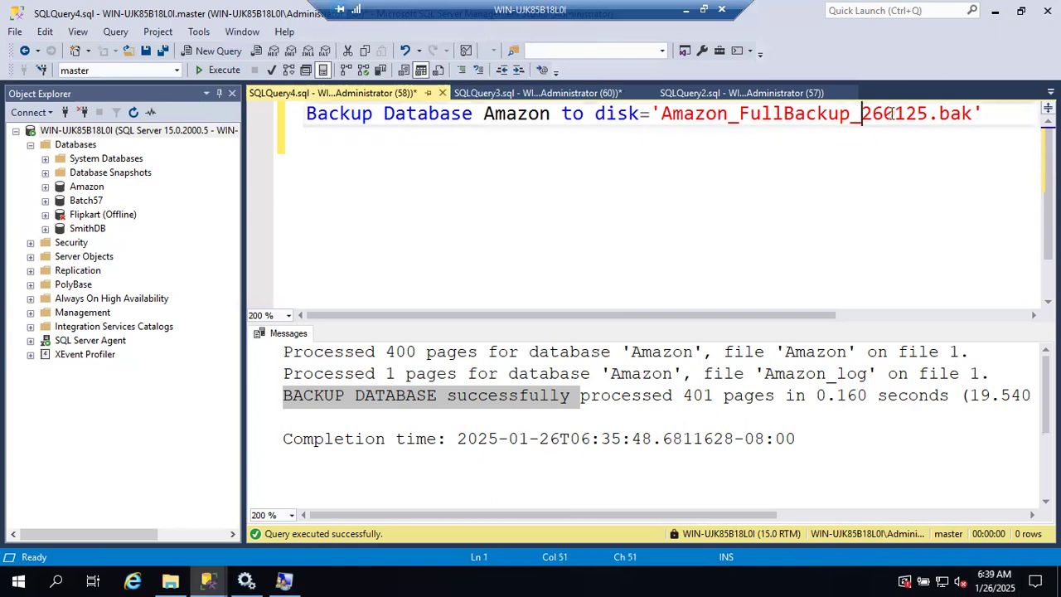
left_click(928, 114, "shift")
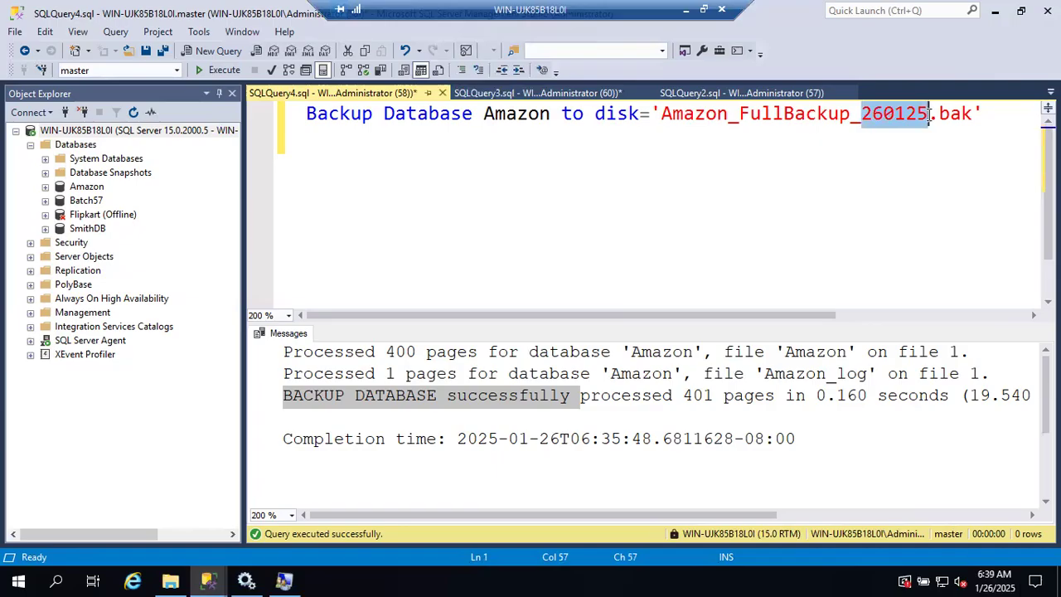
left_click(928, 113)
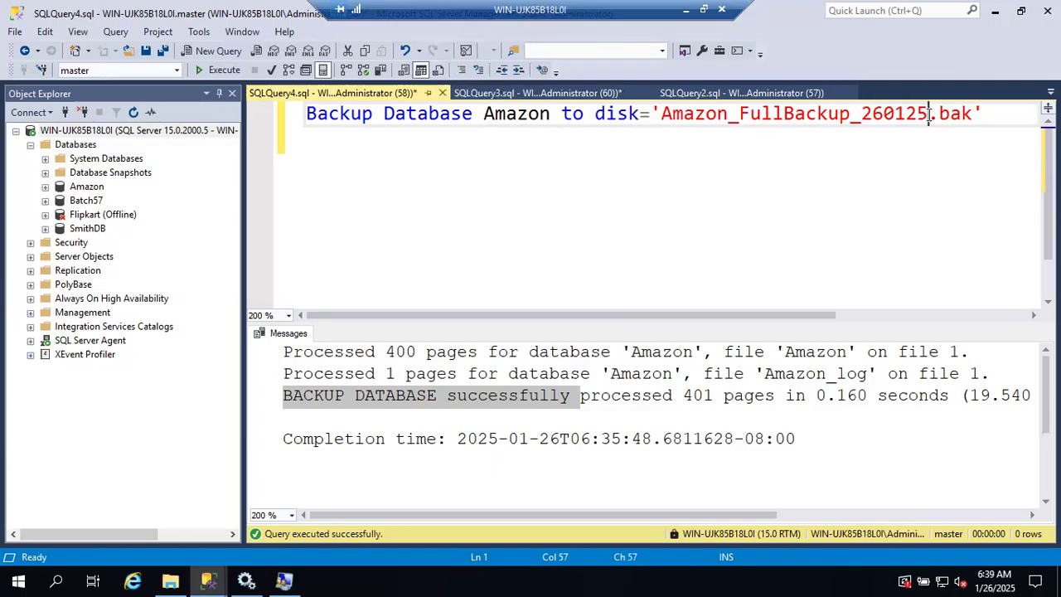
left_click_drag(868, 114, 941, 115)
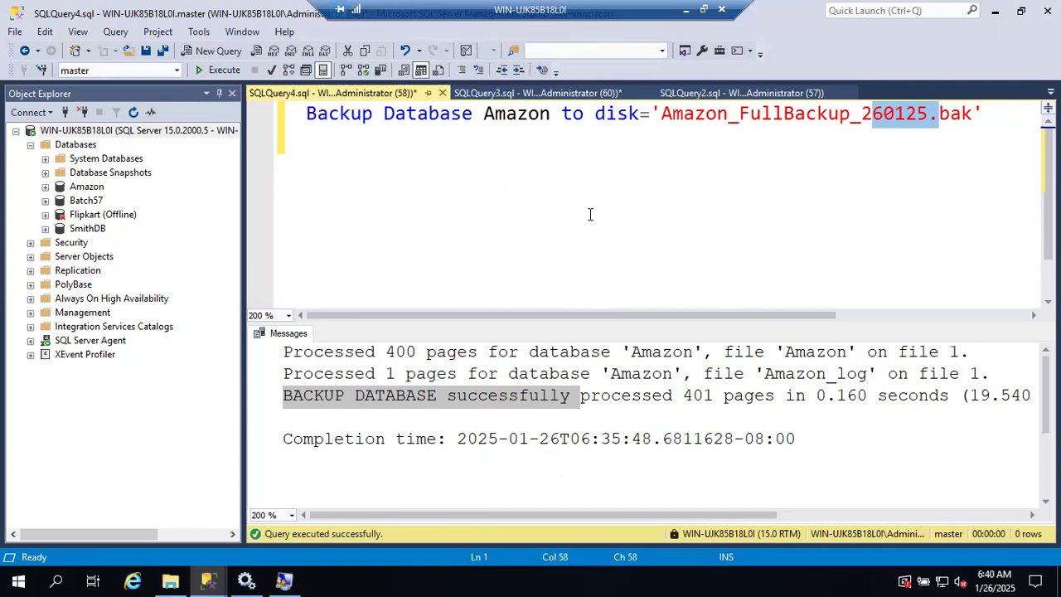
Step: Open the backup dialog for the Amazon database, and check the size of Amazon_FullBackup_260125.bak in File Explorer's Backup folder before returning
right_click(93, 188)
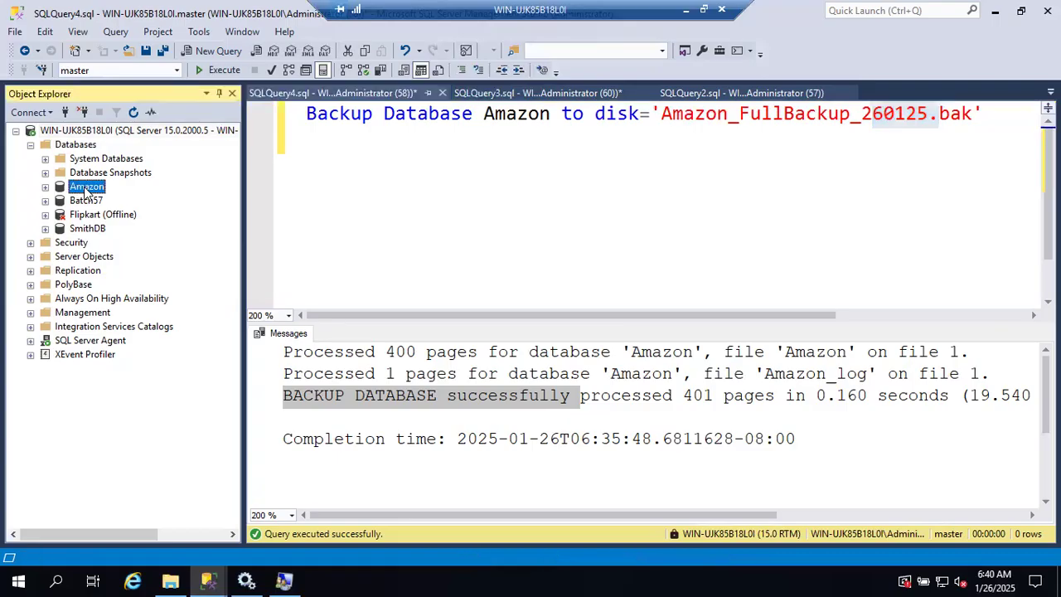
mouse_move(161, 252)
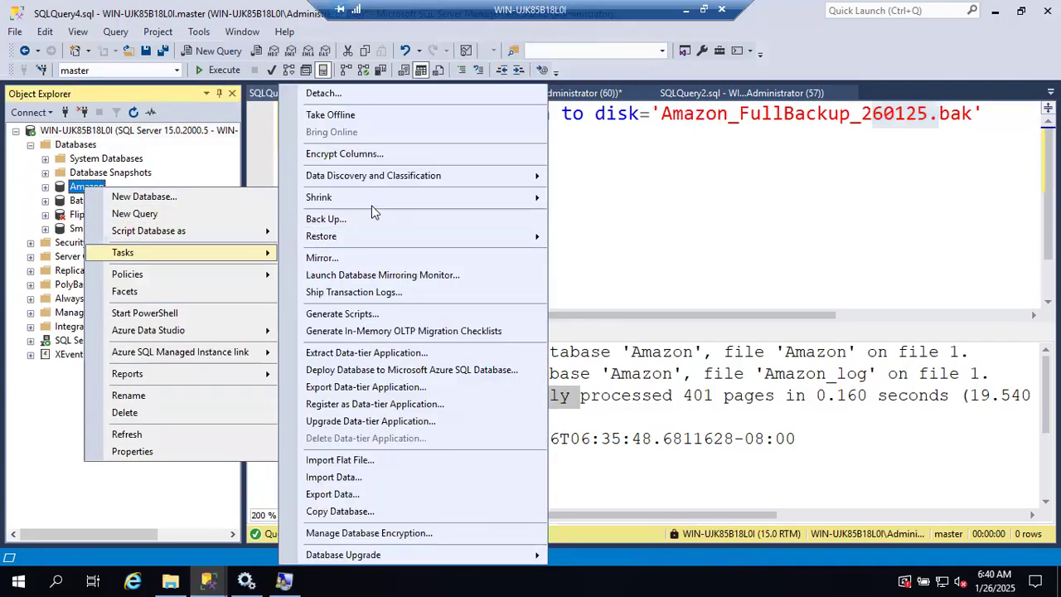
left_click(375, 219)
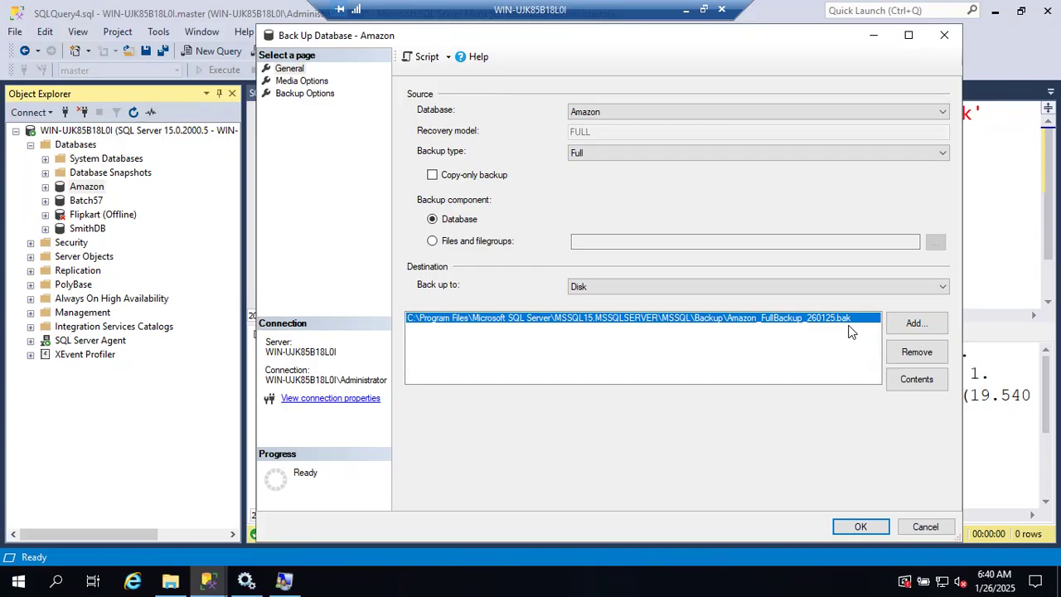
left_click(171, 579)
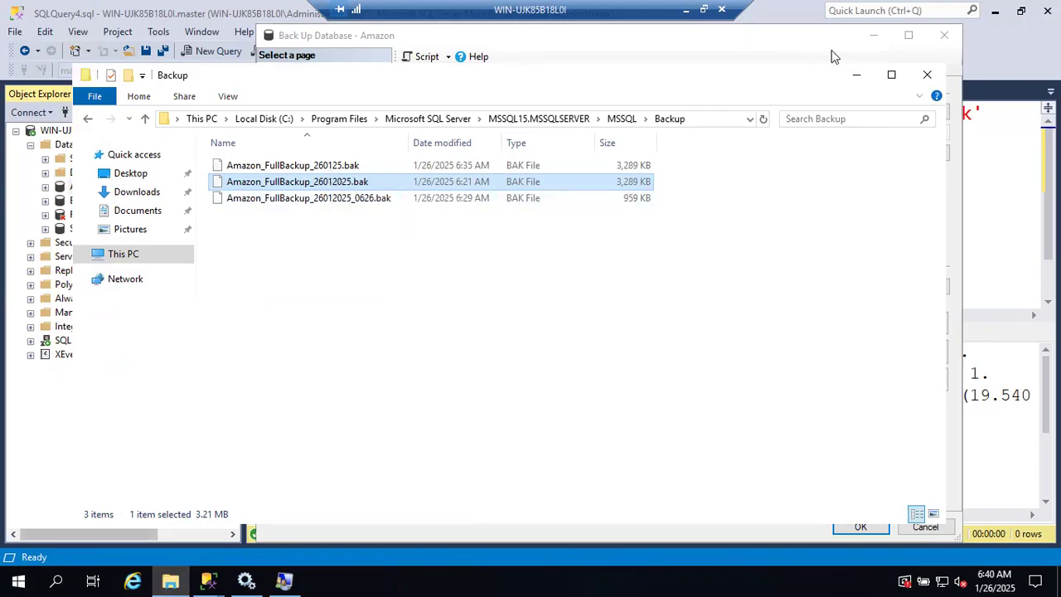
left_click(856, 75)
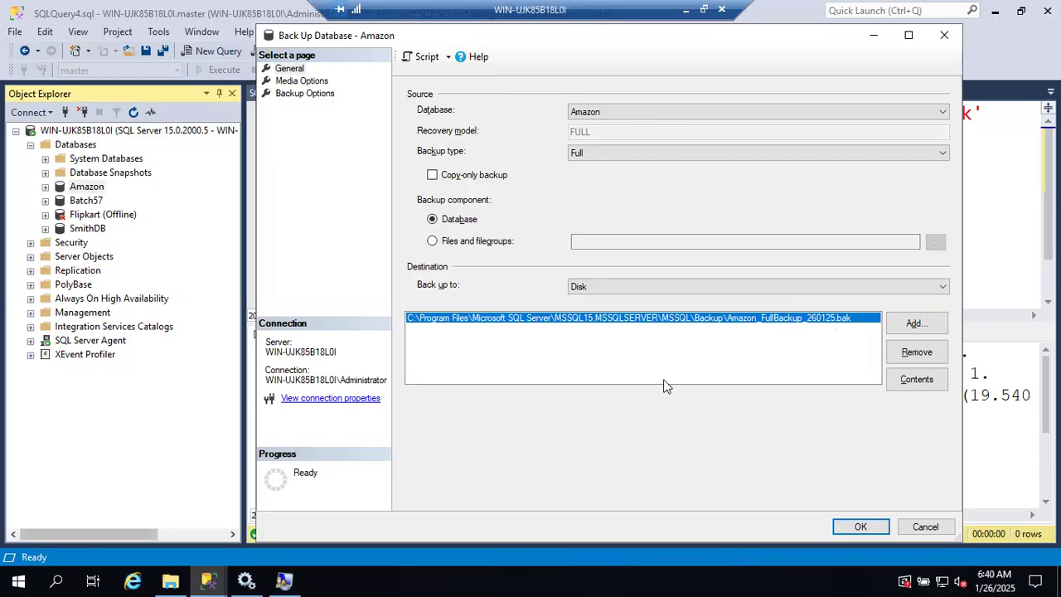
key("alt+Tab")
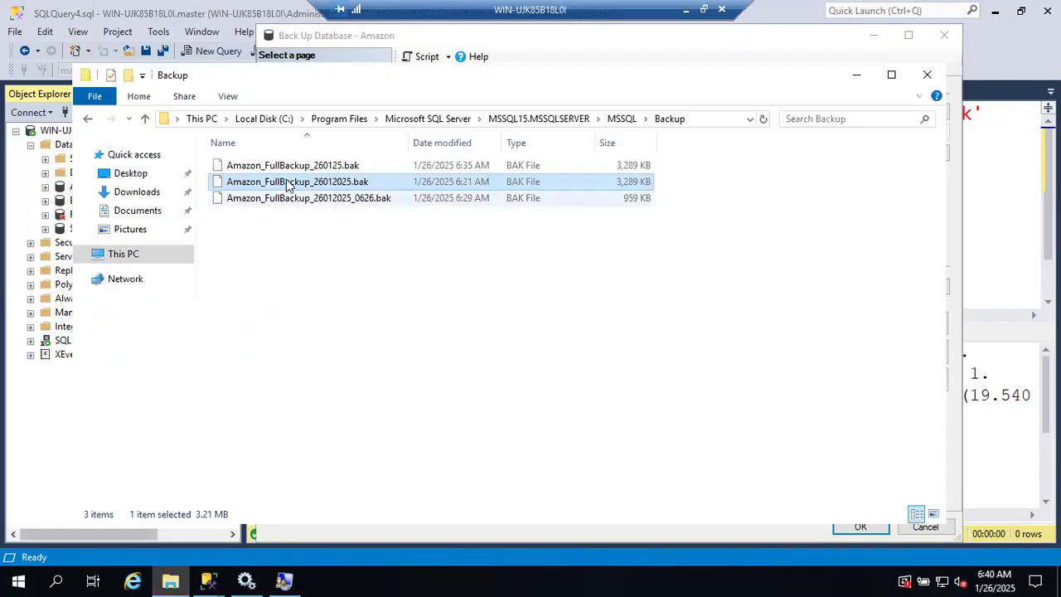
left_click(290, 169)
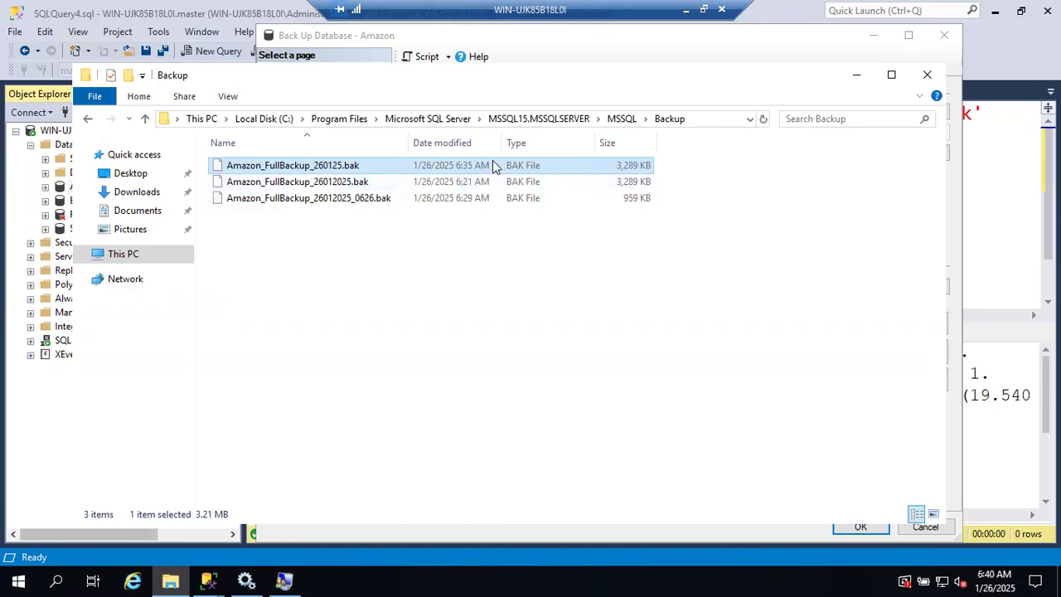
left_click(857, 75)
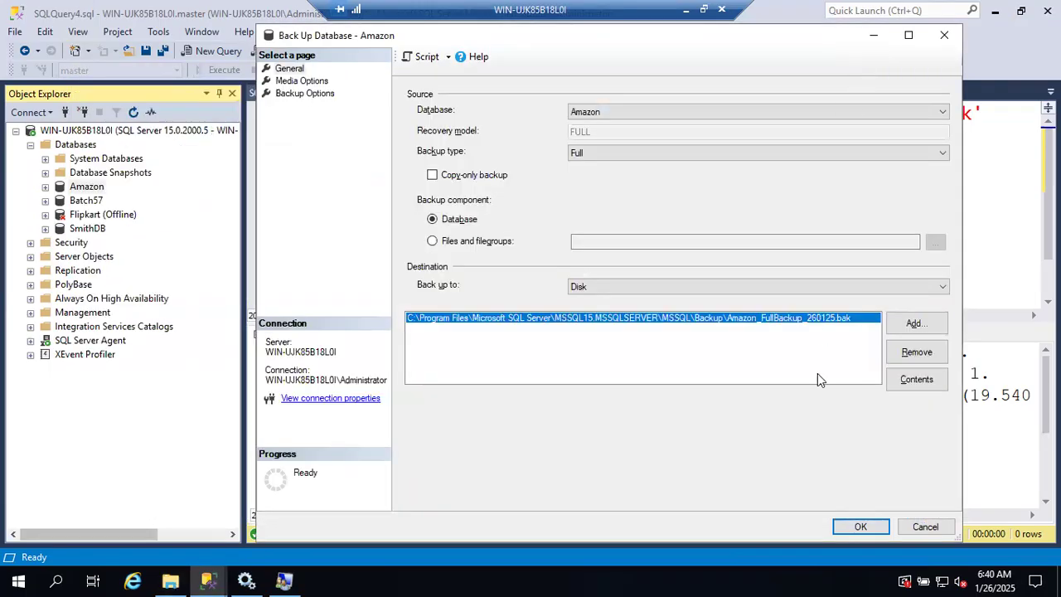
Step: Run the full backup to the existing Amazon_FullBackup_260125.bak, recheck the file's size in the Backup folder, and return to SSMS
left_click(857, 528)
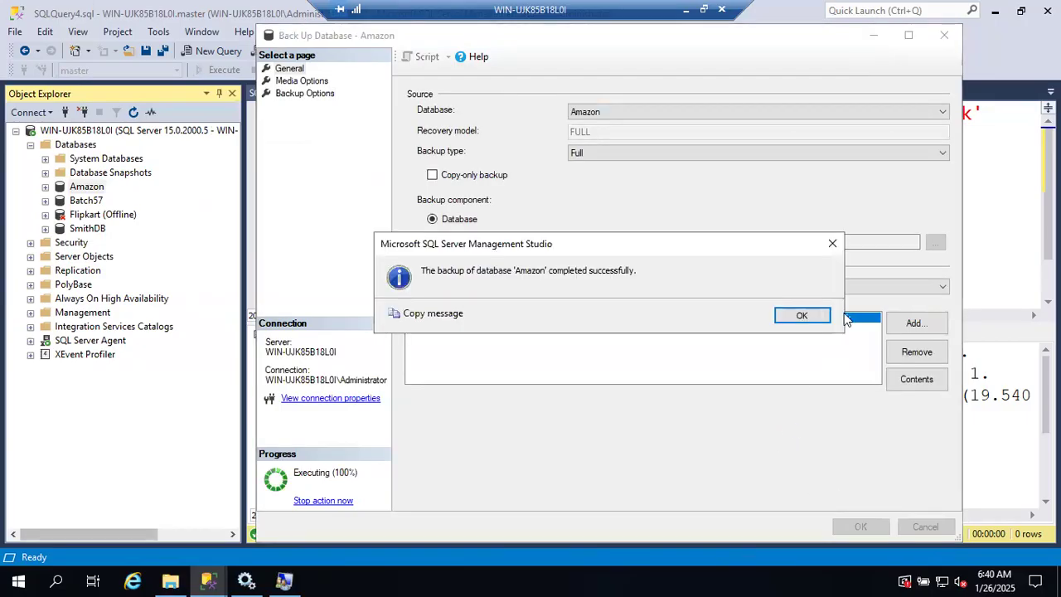
left_click(800, 316)
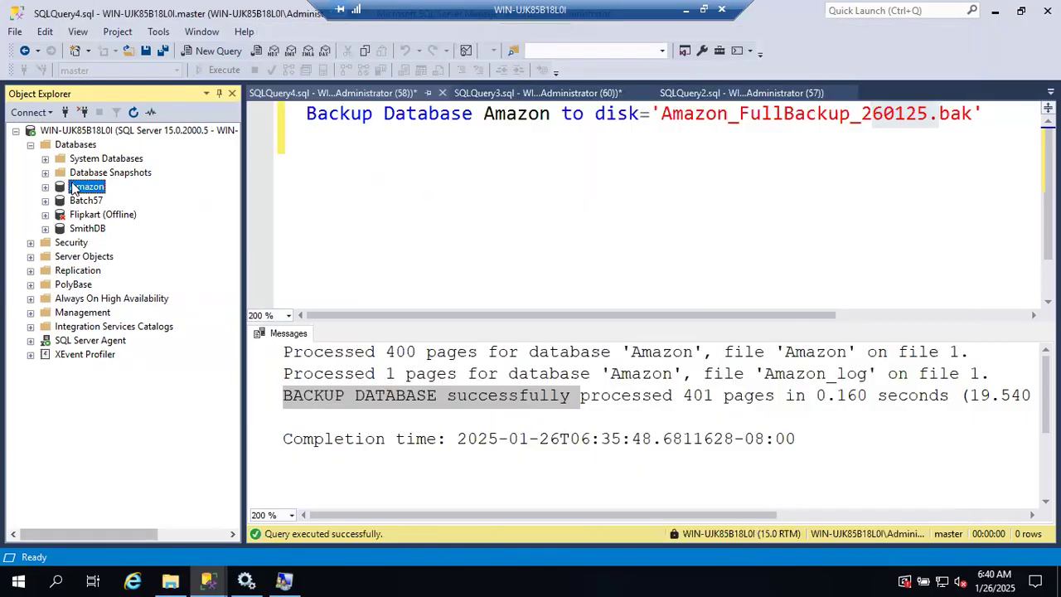
right_click(74, 188)
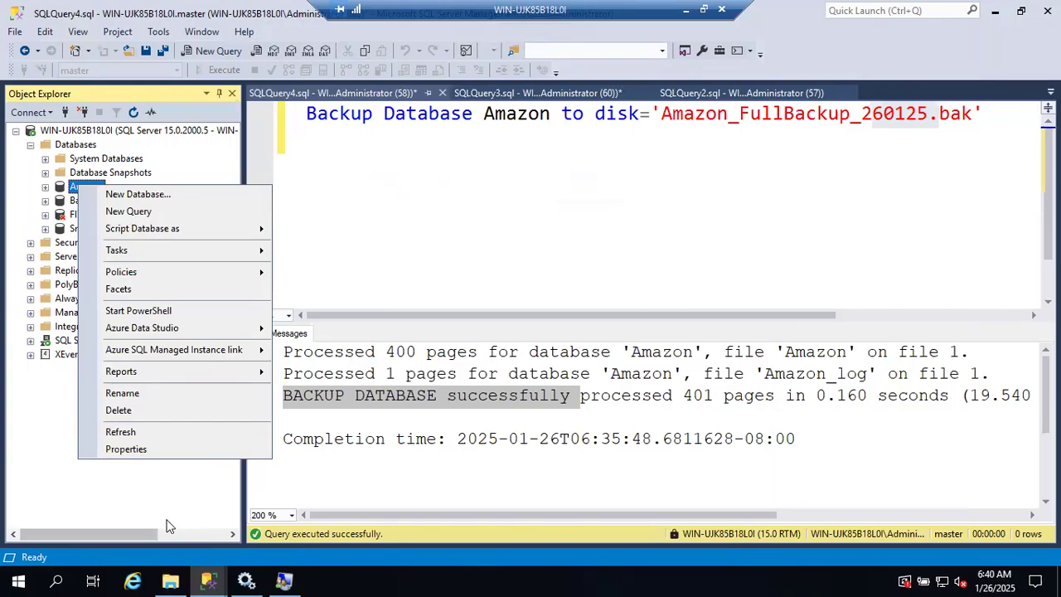
left_click(170, 580)
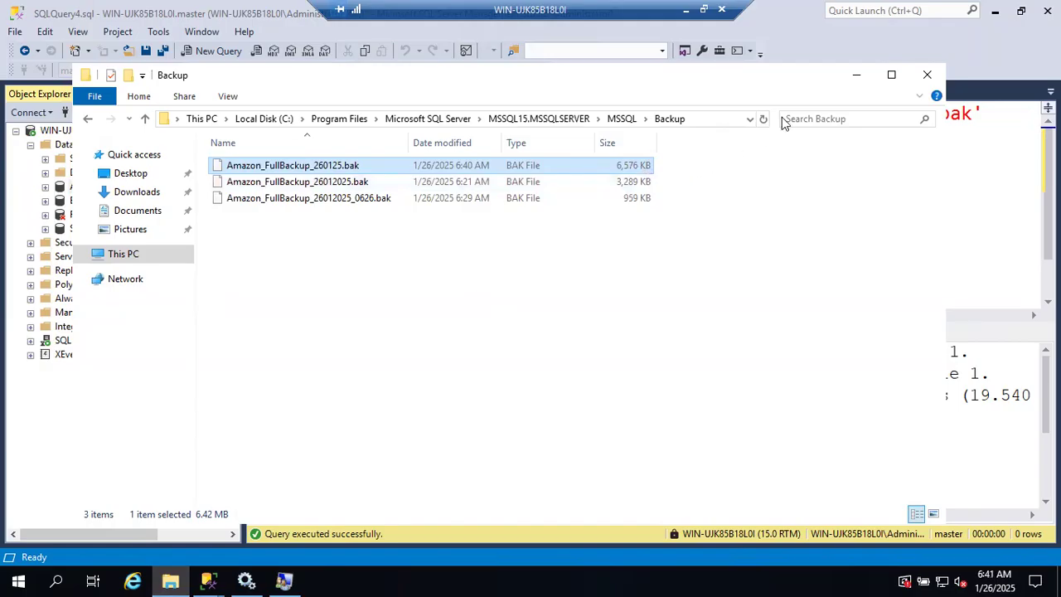
left_click(856, 75)
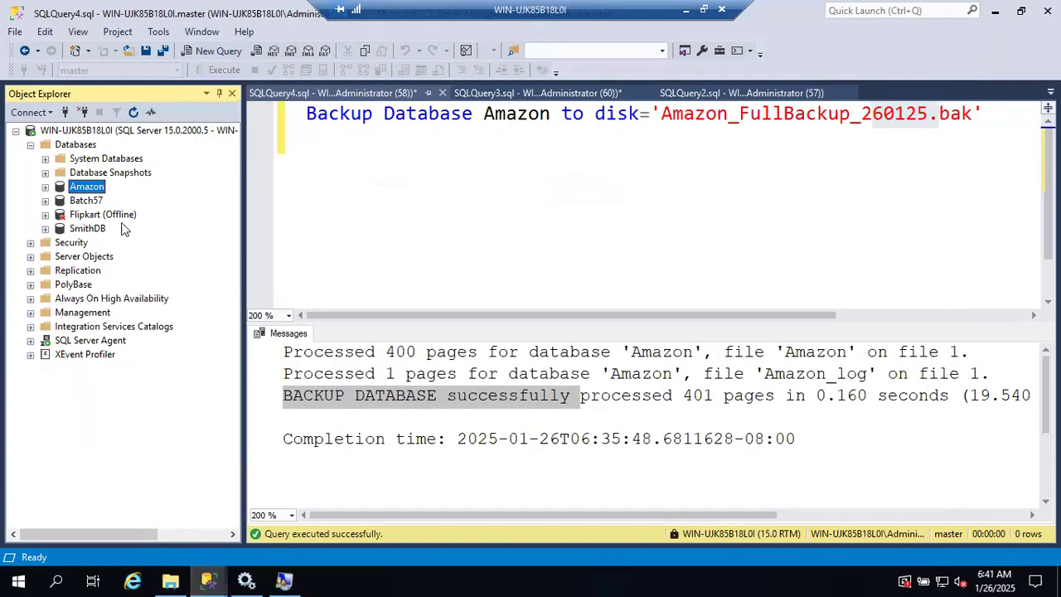
Step: Back up Amazon in full to Amazon_FullBackup_260125.bak again, with the media option Overwrite all existing backup sets
right_click(87, 193)
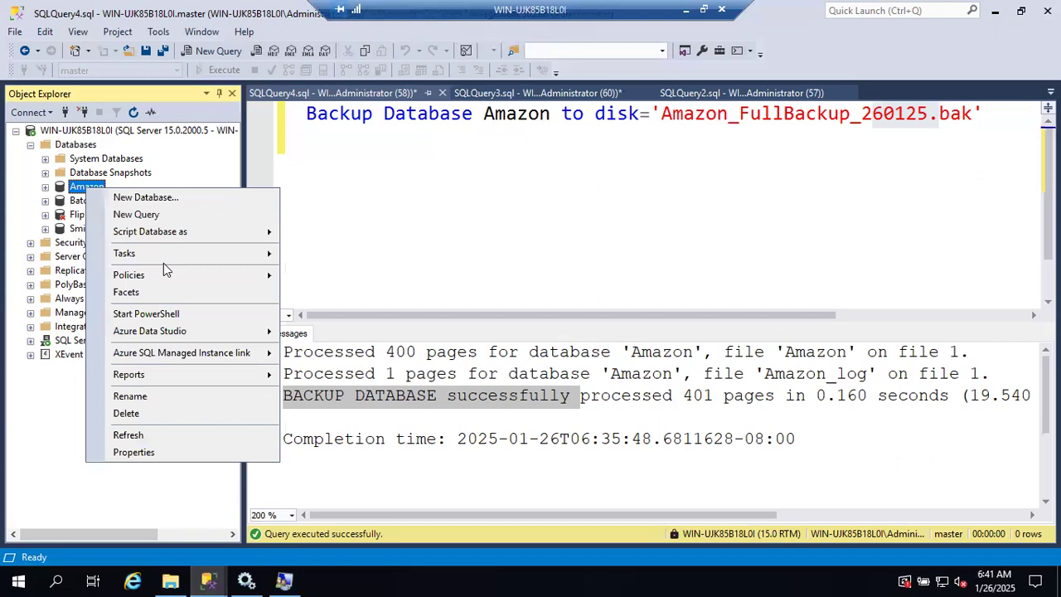
mouse_move(167, 252)
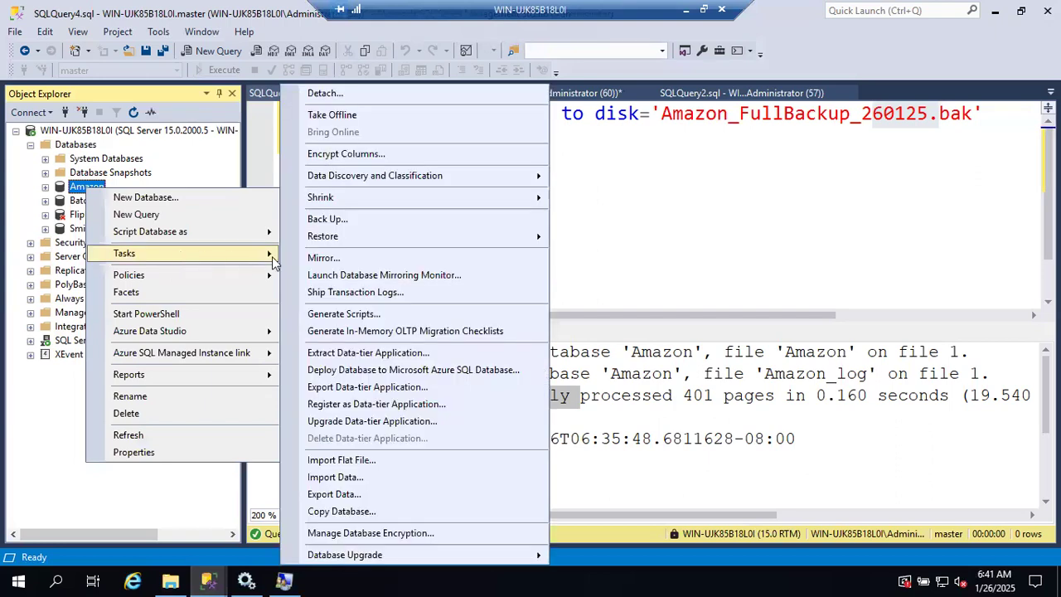
left_click(328, 220)
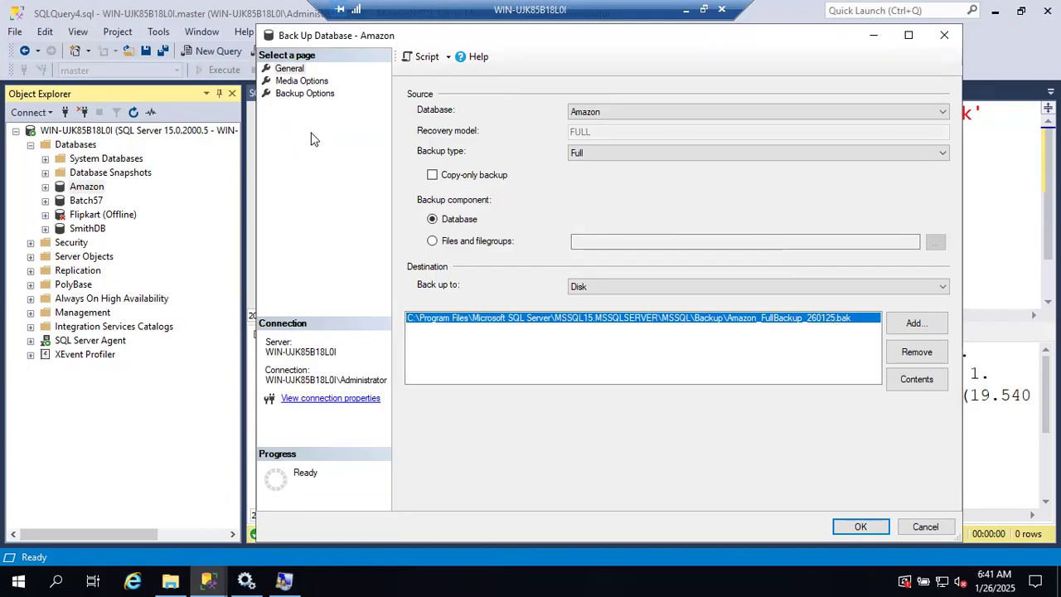
left_click(303, 93)
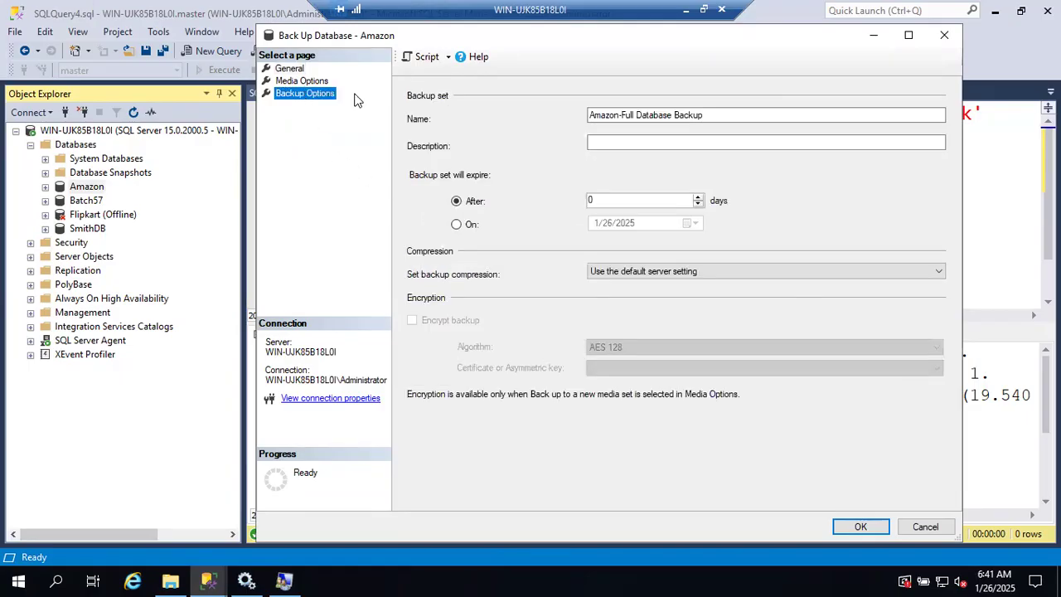
left_click(312, 80)
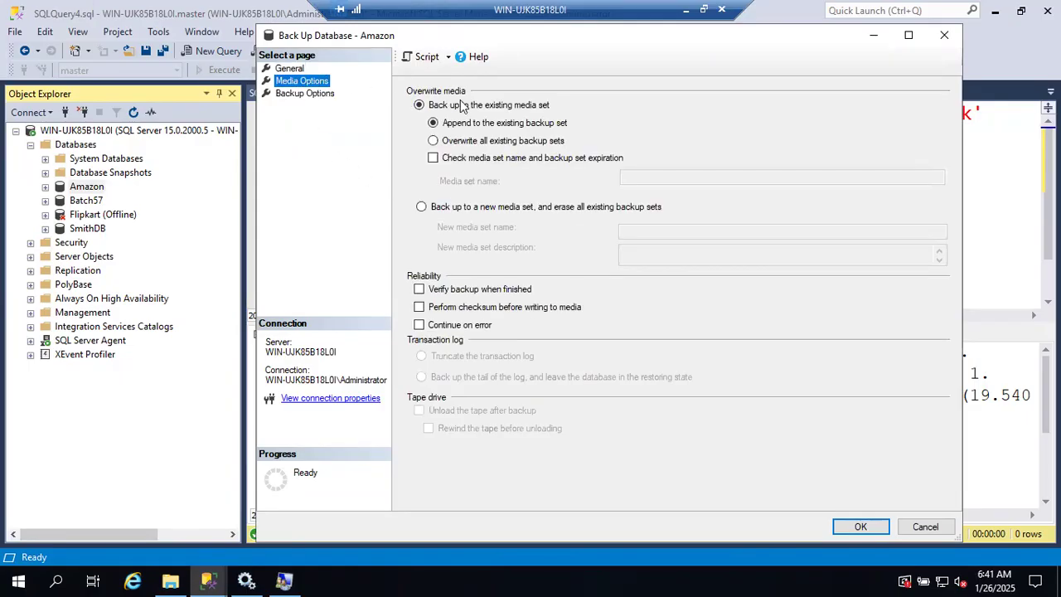
left_click(433, 141)
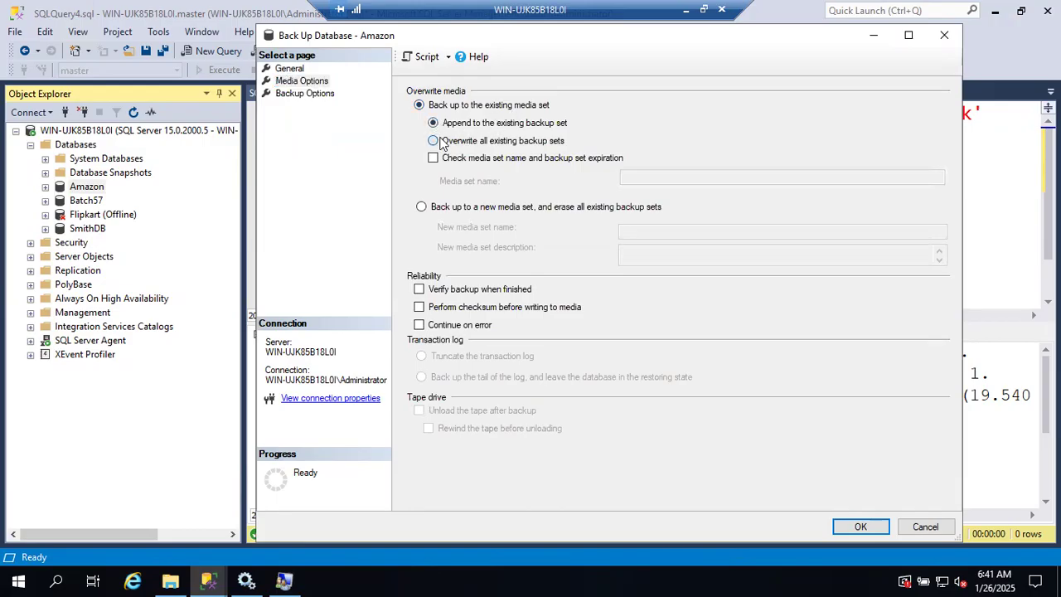
left_click(862, 526)
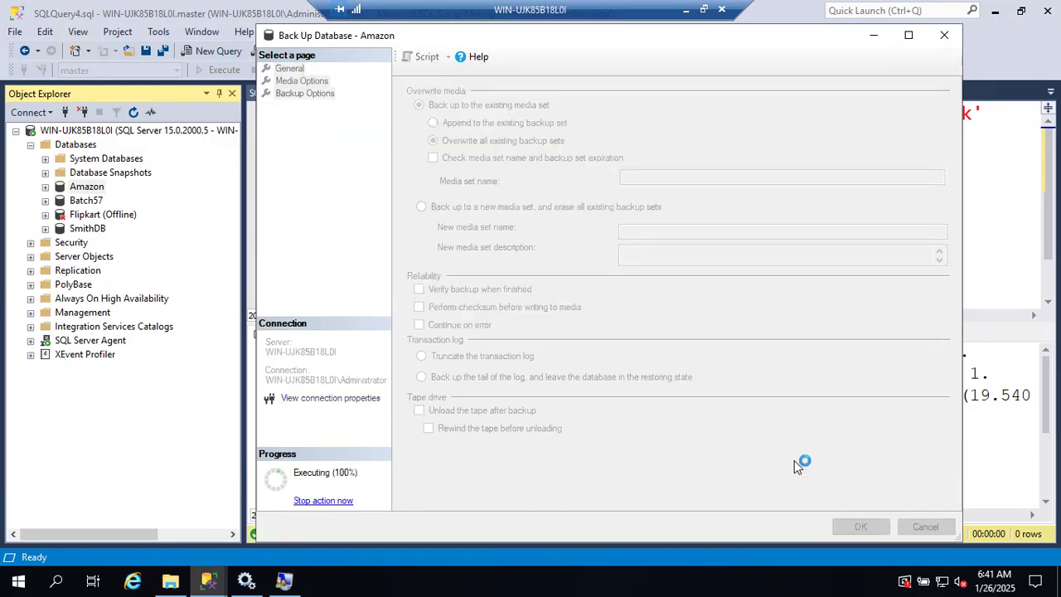
left_click(802, 317)
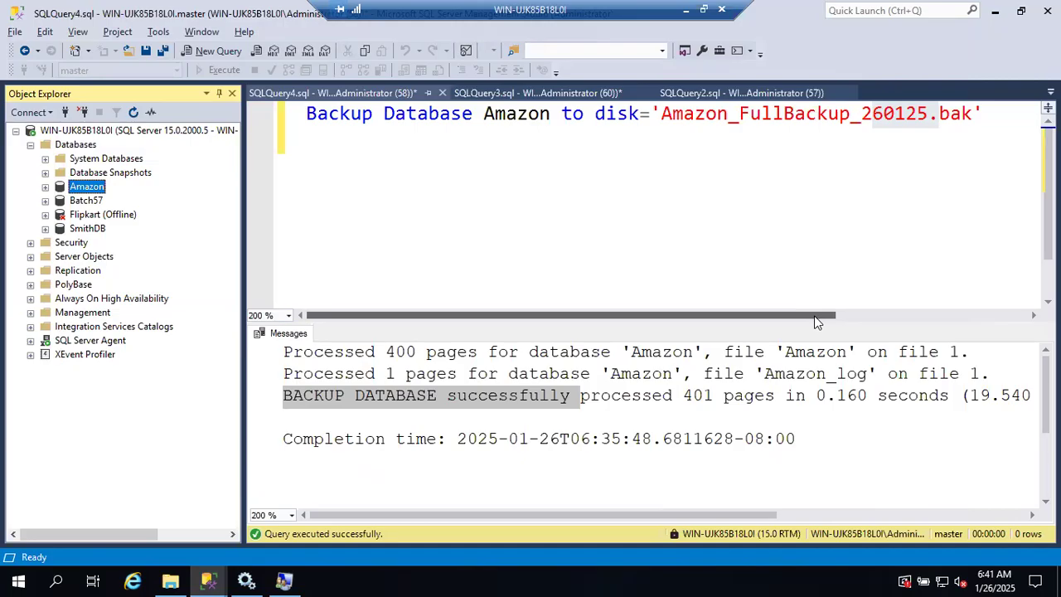
Step: Check the size of the overwritten backup file in the Backup folder and the current system time, and return to SSMS
key("alt+Tab")
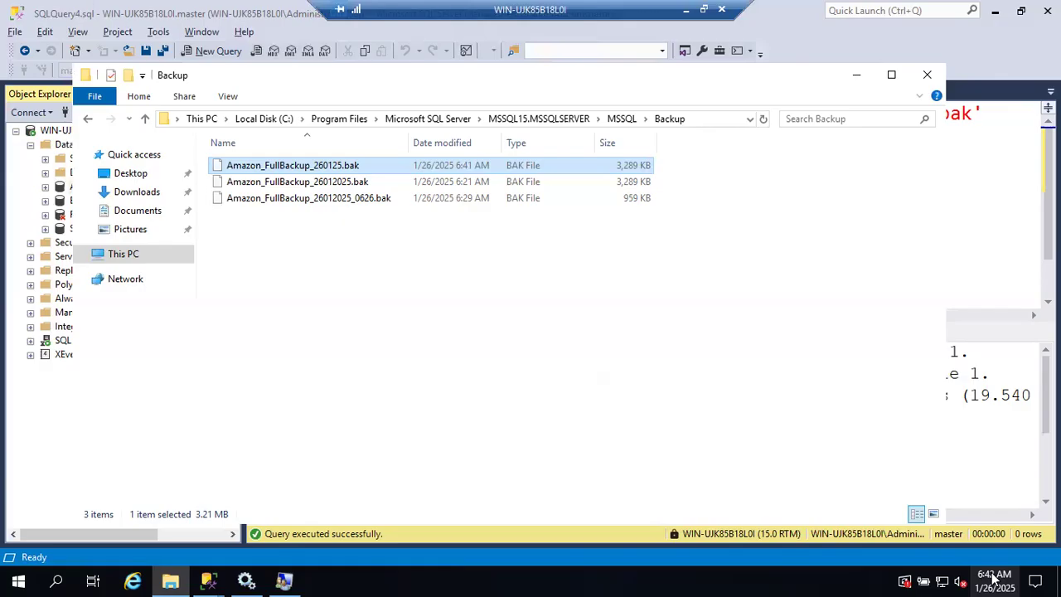
left_click(994, 578)
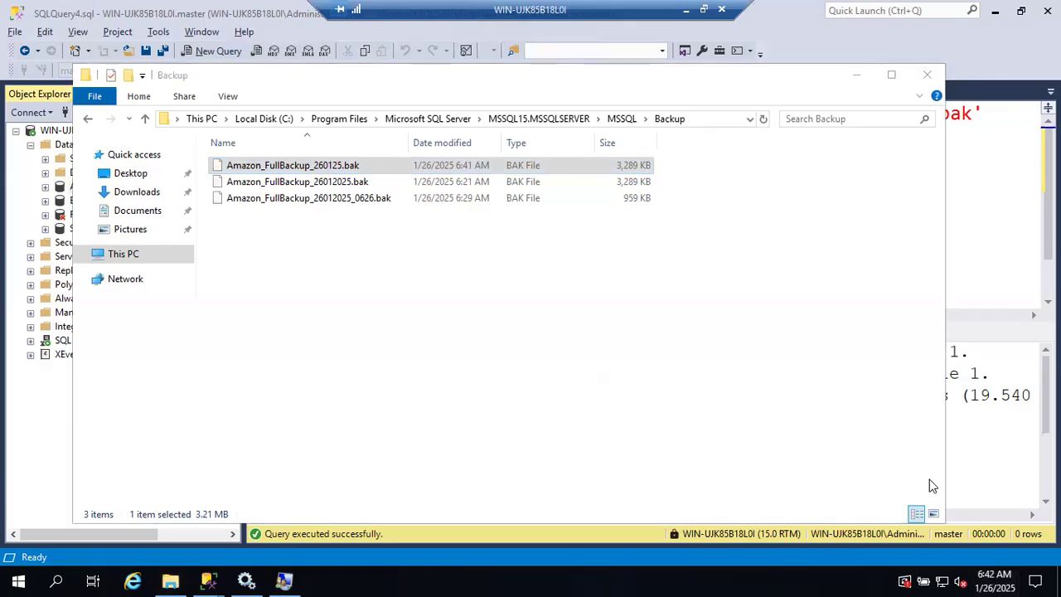
left_click(993, 579)
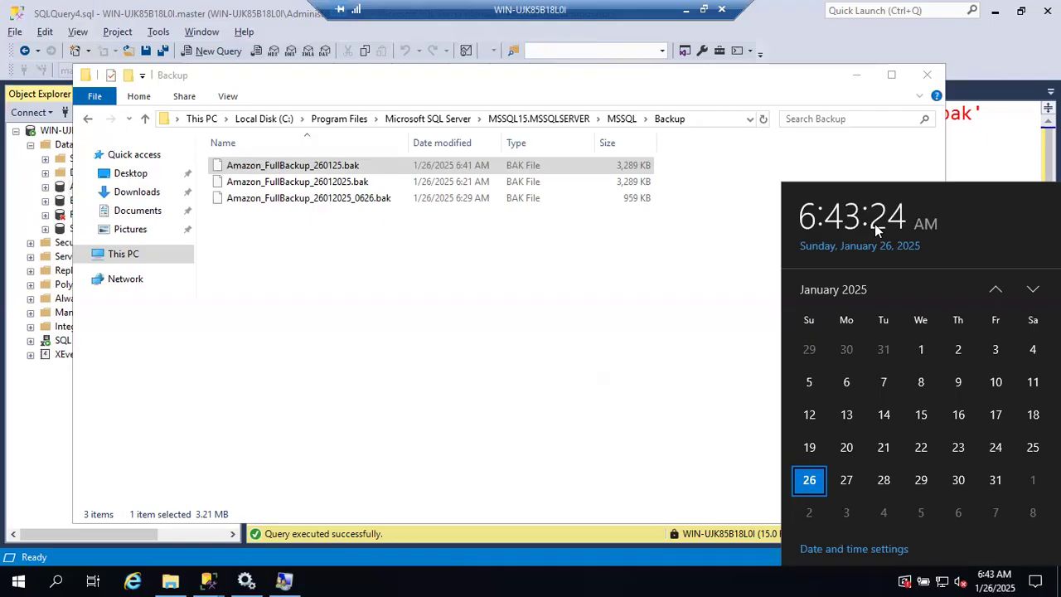
left_click(662, 304)
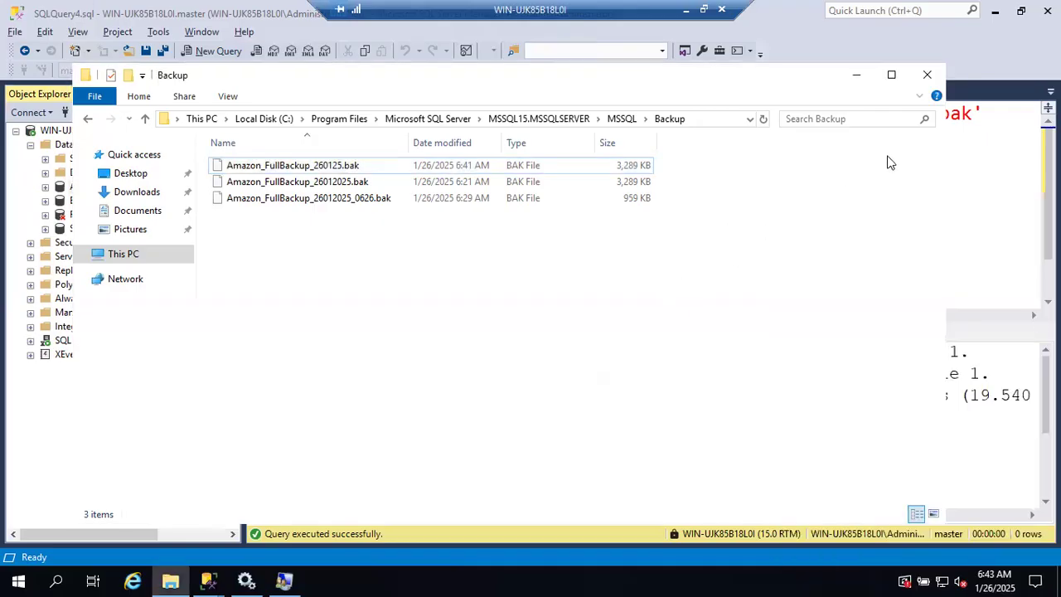
left_click(857, 74)
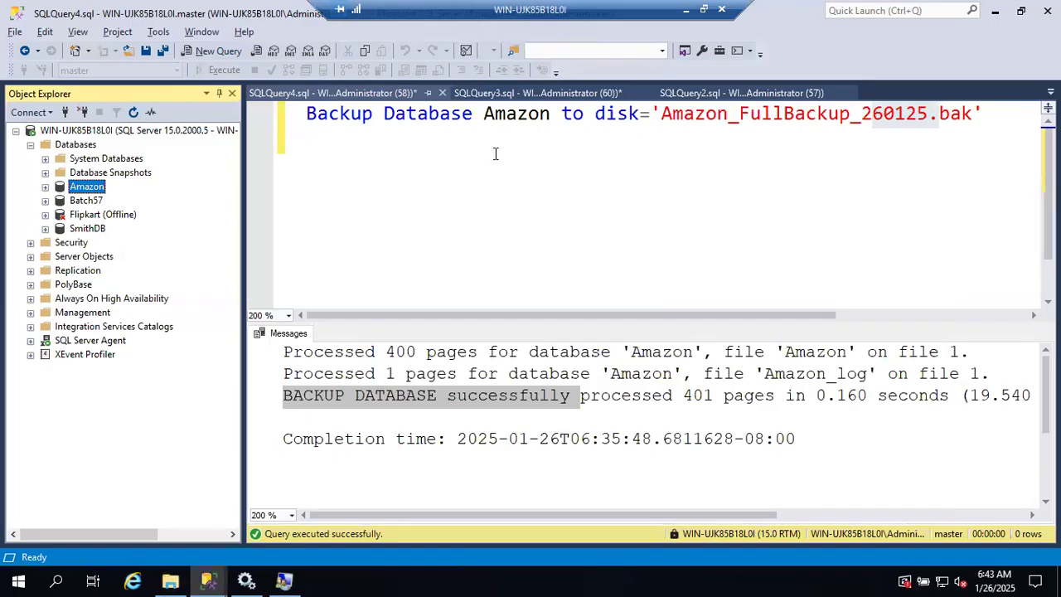
Step: Switch to the B57 Running Notes document in Google Docs and add the line "Differentail Backup:" below the full backup paragraph
left_click(686, 10)
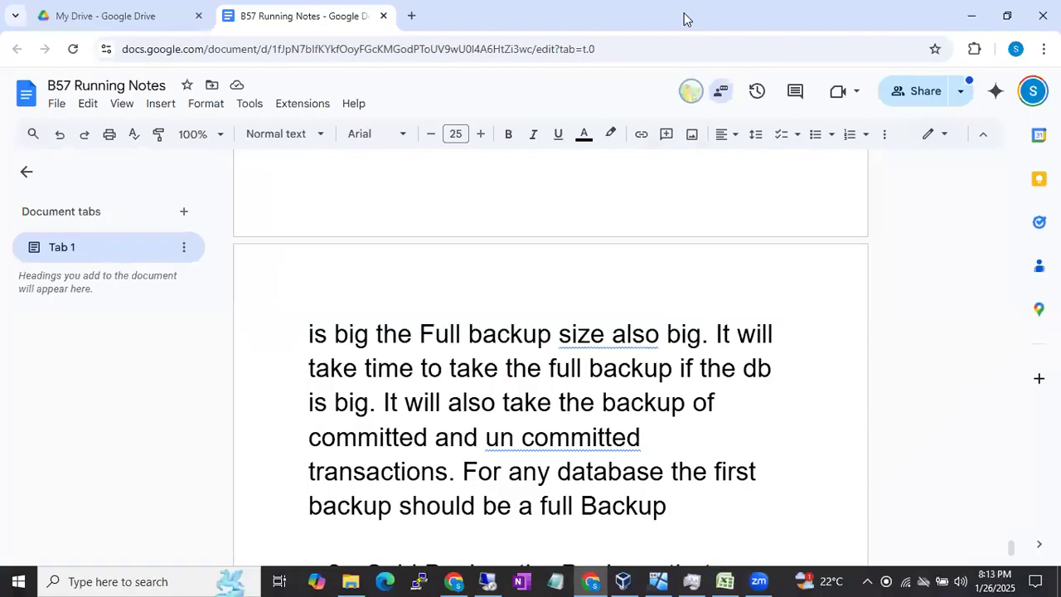
scroll(618, 426, "down", 2)
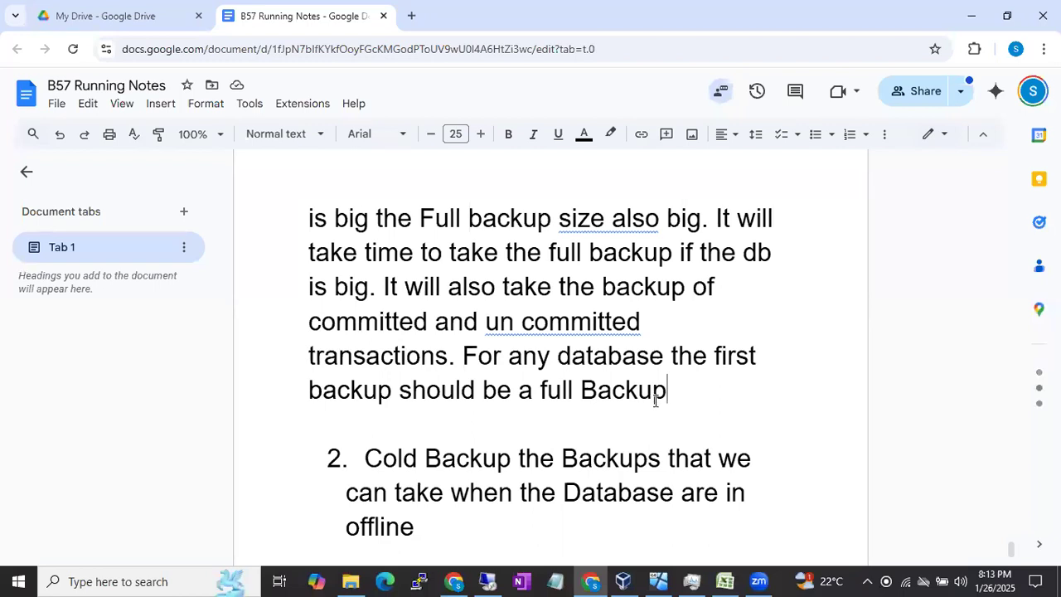
key("Return")
key("Return")
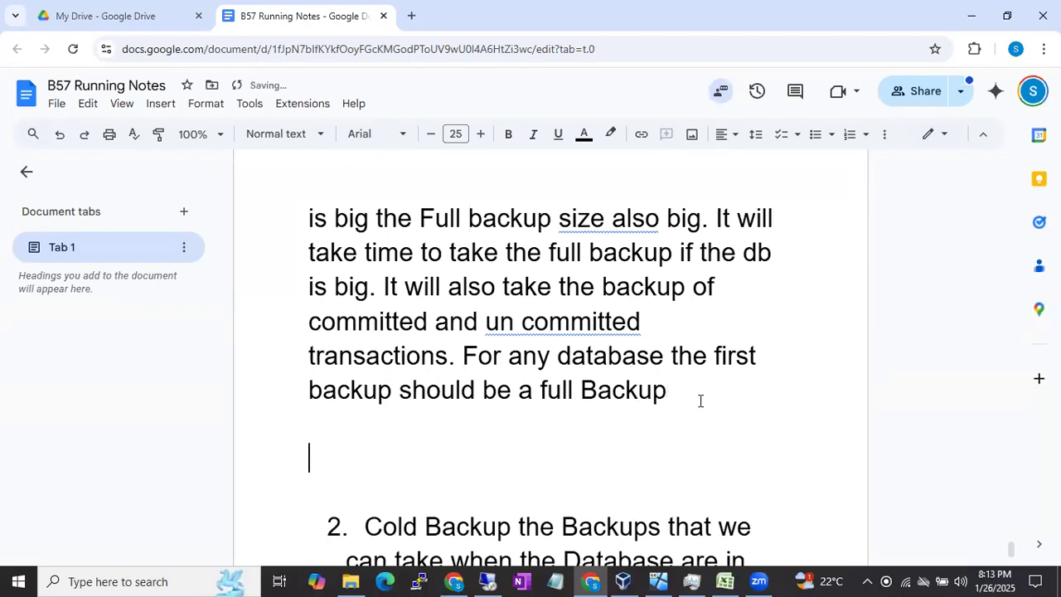
type("d")
key("BackSpace")
type("Differe")
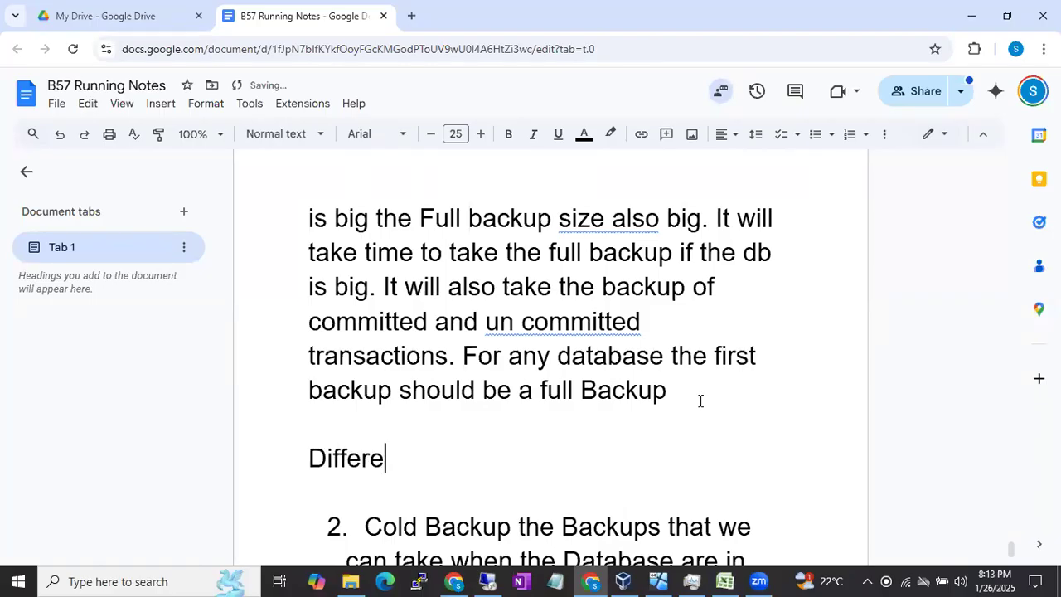
type("ntail Backup:")
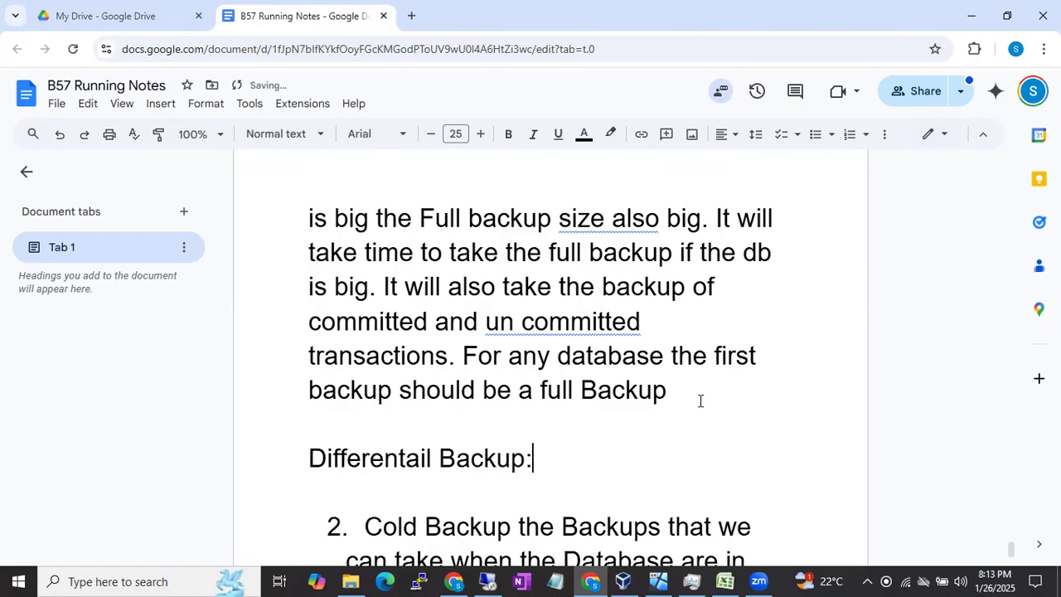
key("Return")
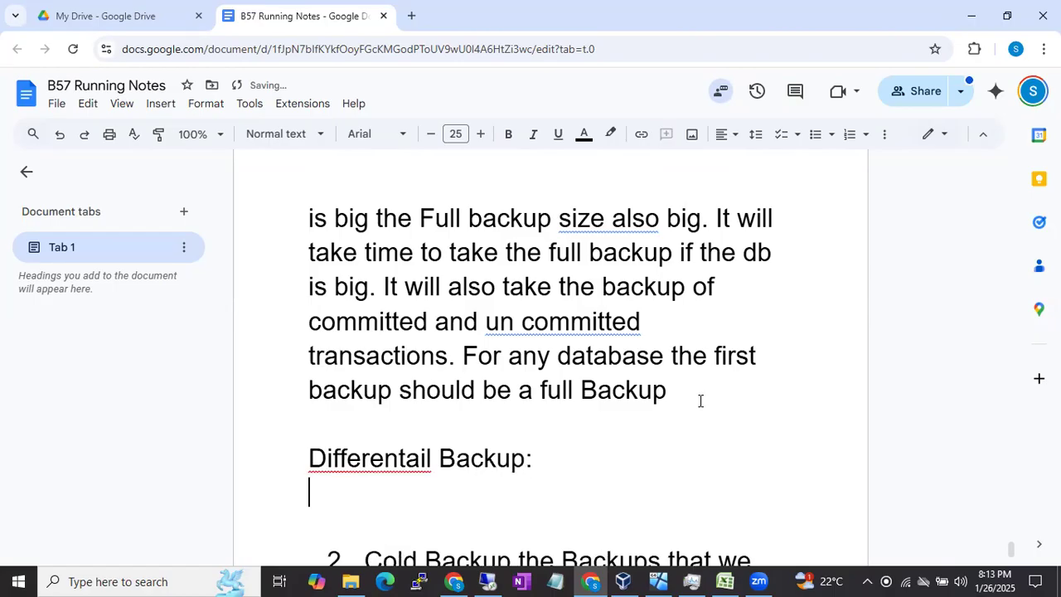
Step: Correct "Differentail" to "Differential" using the spelling suggestion, and place the cursor on the line below the heading
left_click(400, 460)
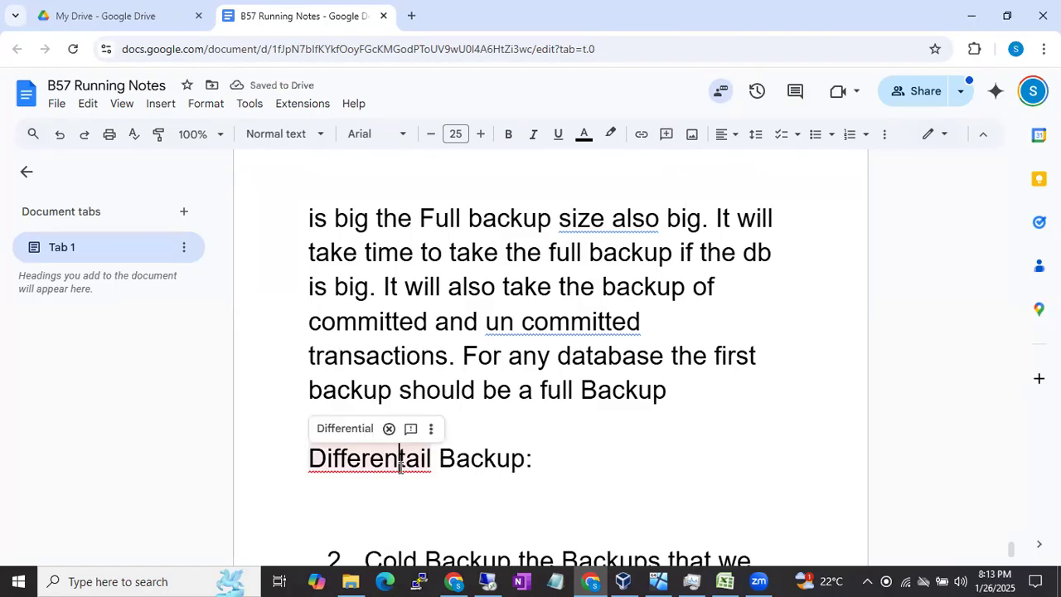
left_click(352, 431)
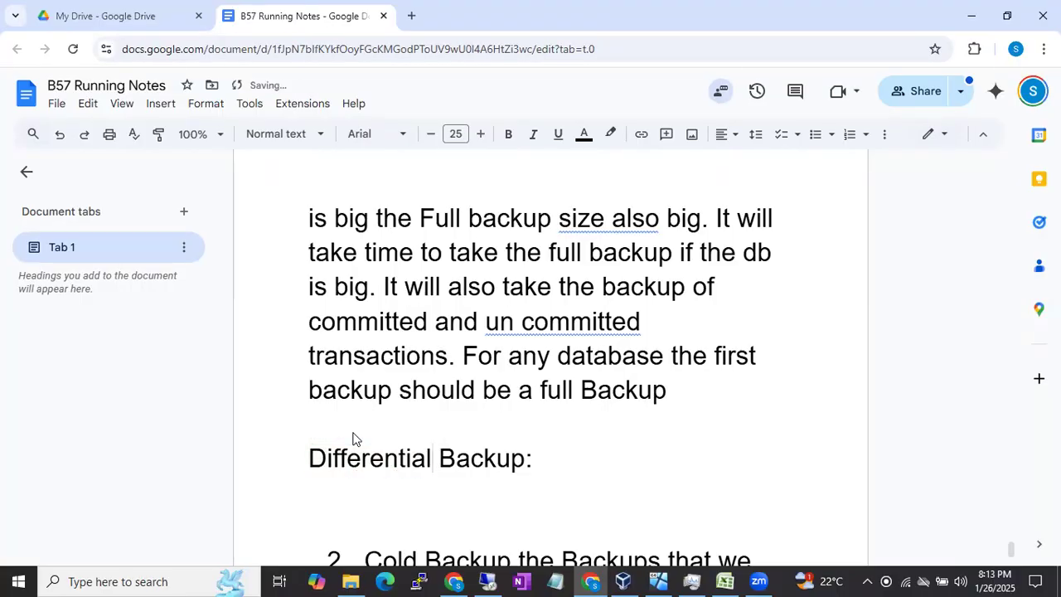
left_click(343, 484)
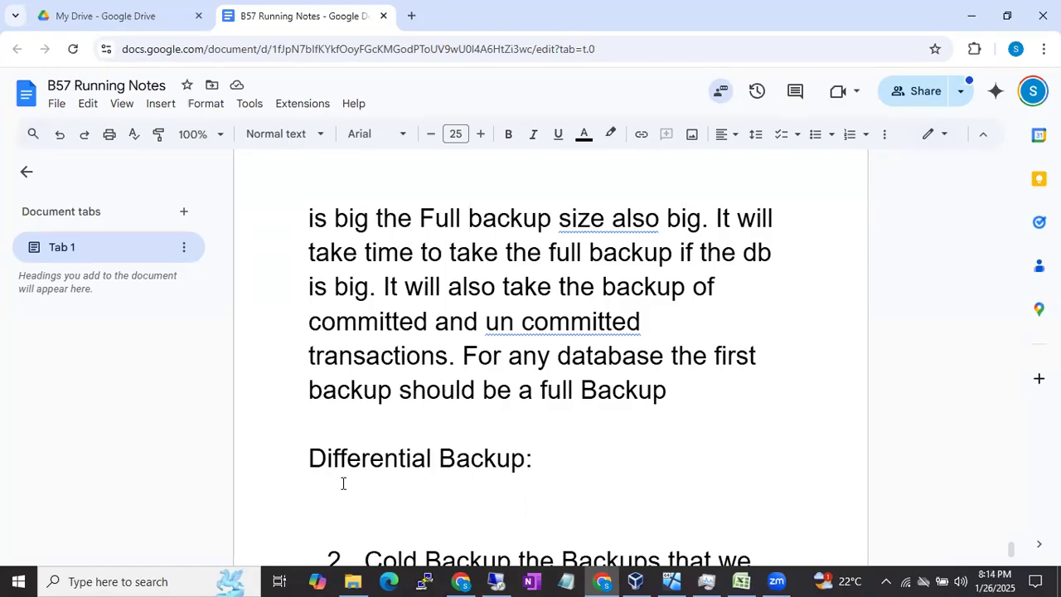
Step: Write "Diff Backup will take the backup of all the changed extents" below the Differential Backup heading
type("Diff Back")
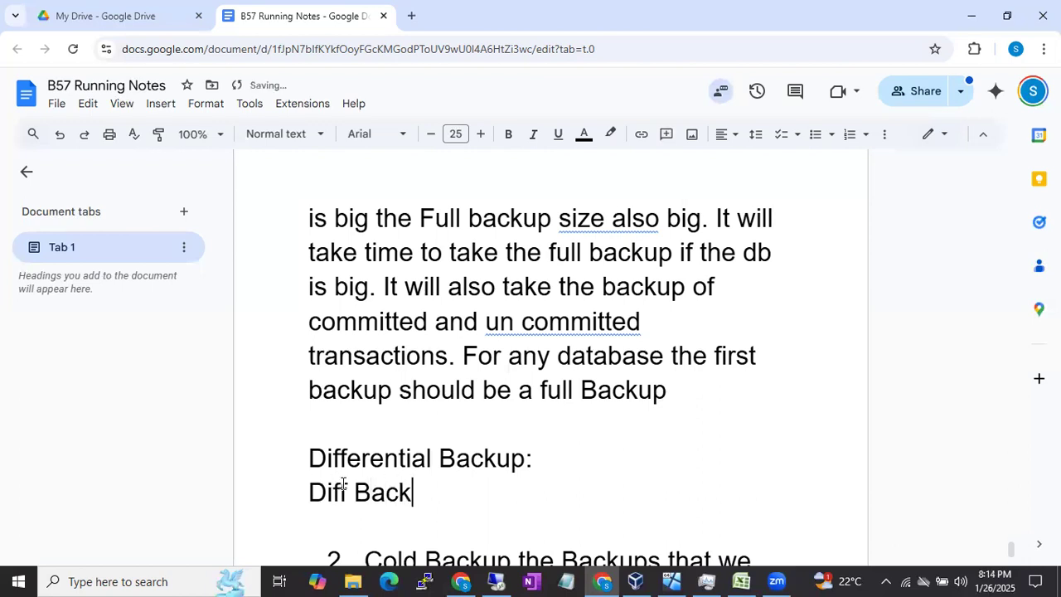
type("up will take t")
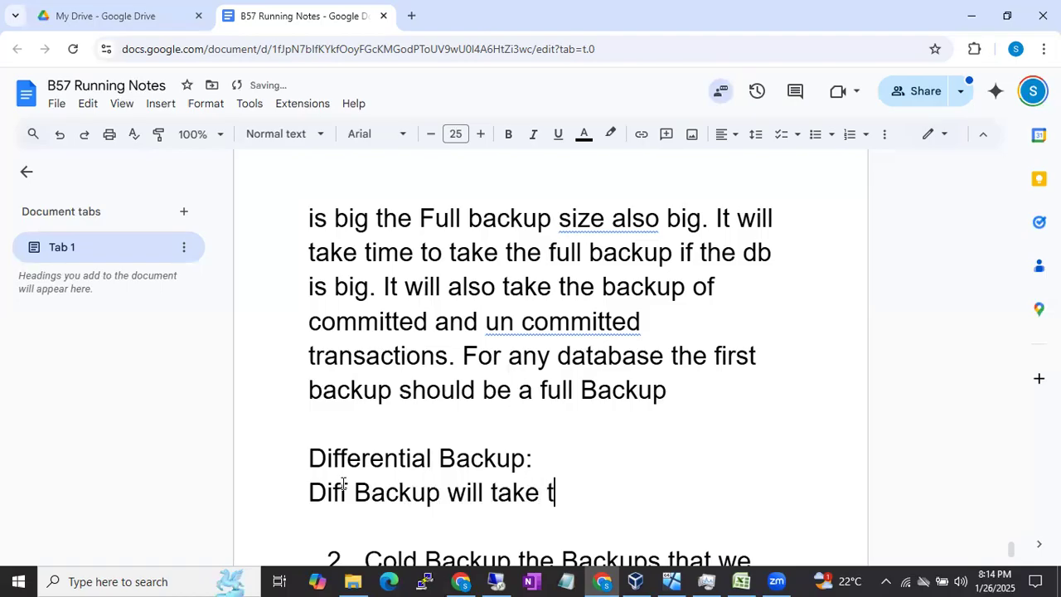
type("he backup of a")
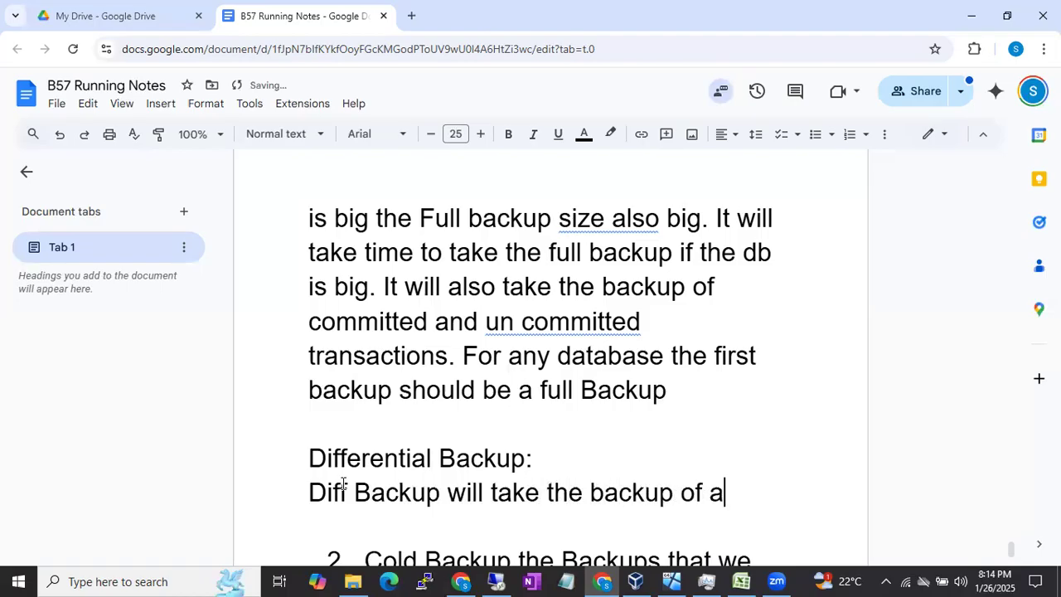
type("ll the changed")
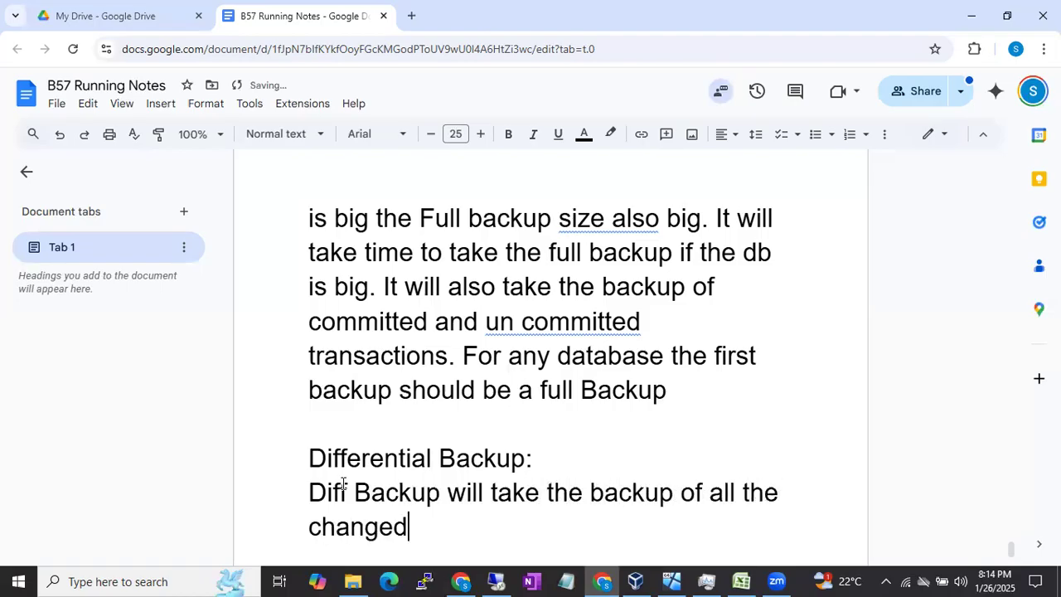
type(" extents")
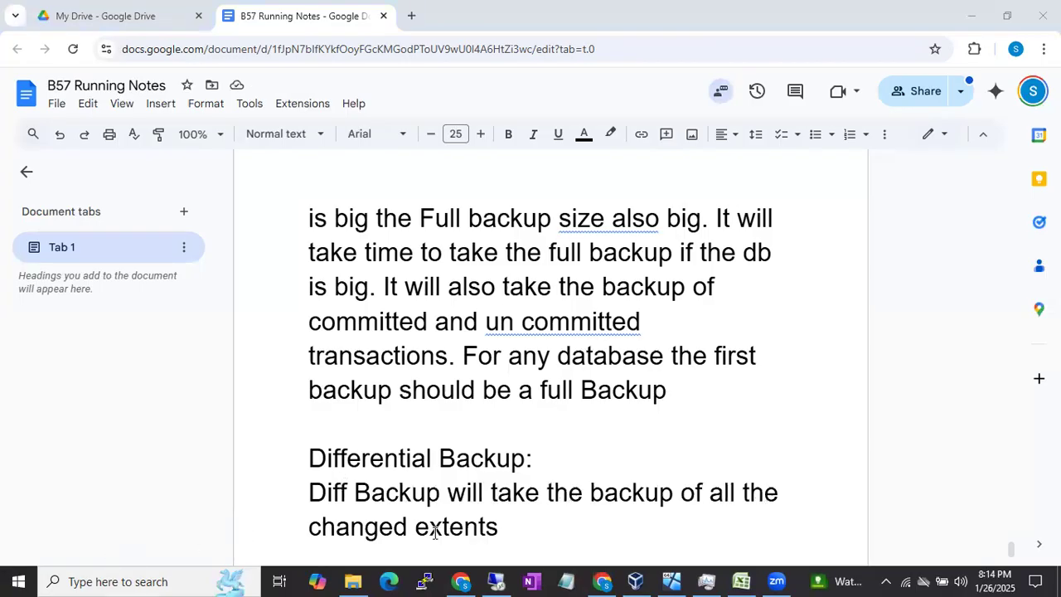
Step: Continue the differential backup sentence after "changed extents" with "since last full backup"
double_click(516, 528)
left_click(516, 528)
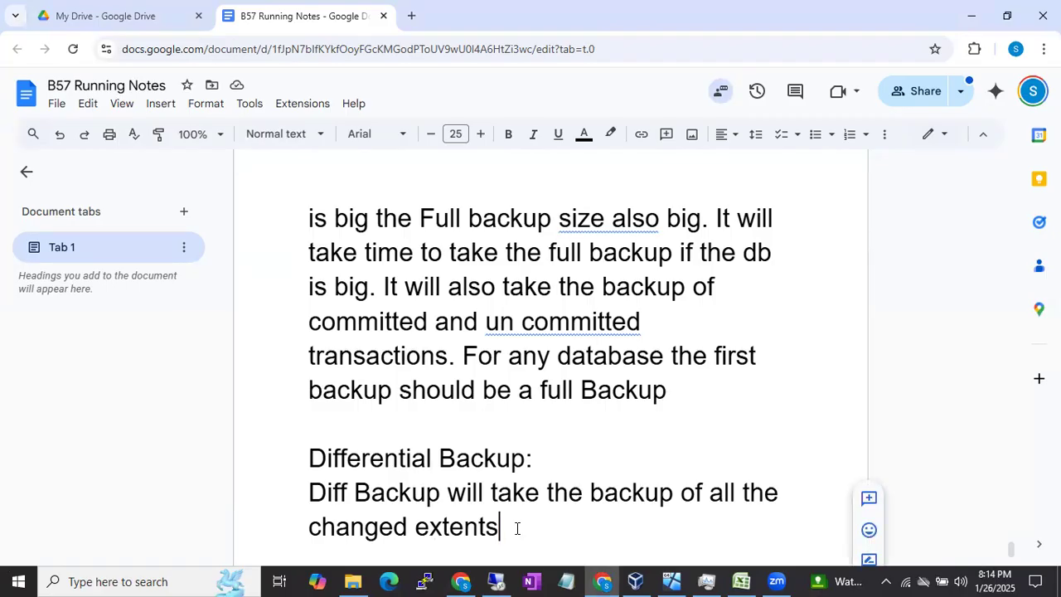
type("since l")
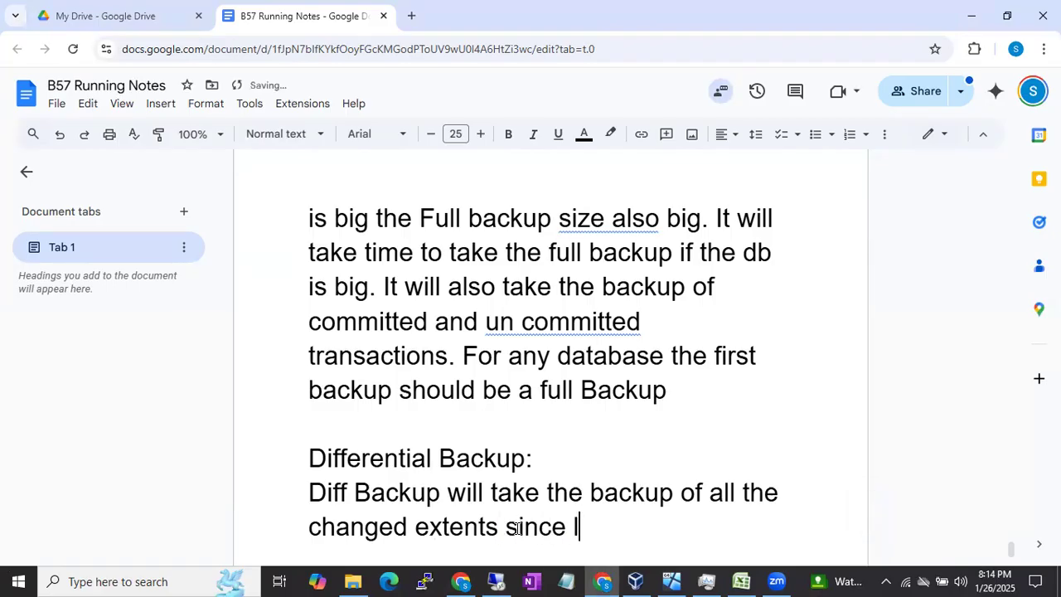
type("ast full backup")
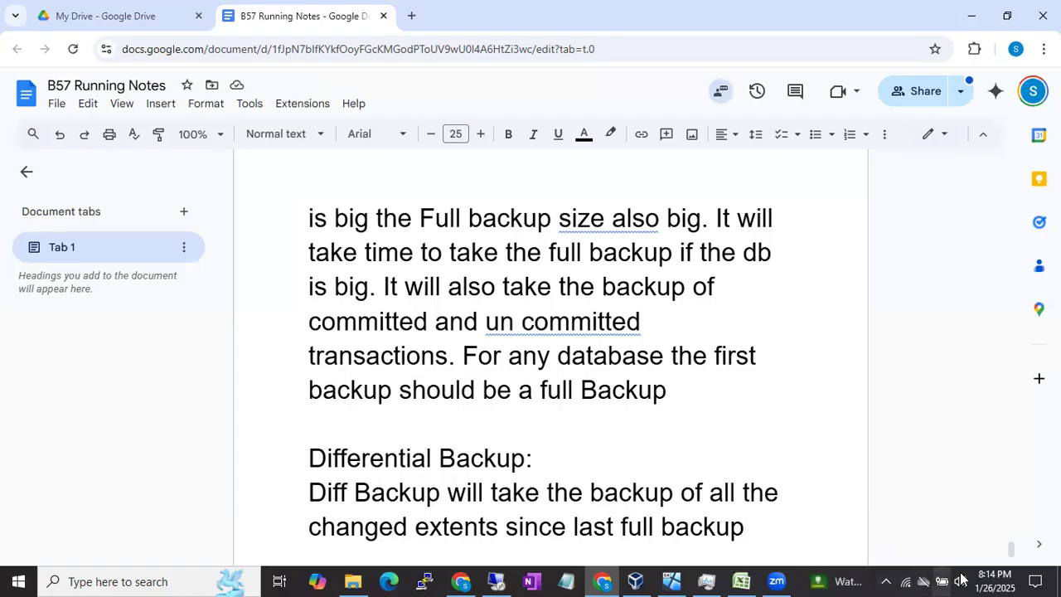
mouse_move(982, 578)
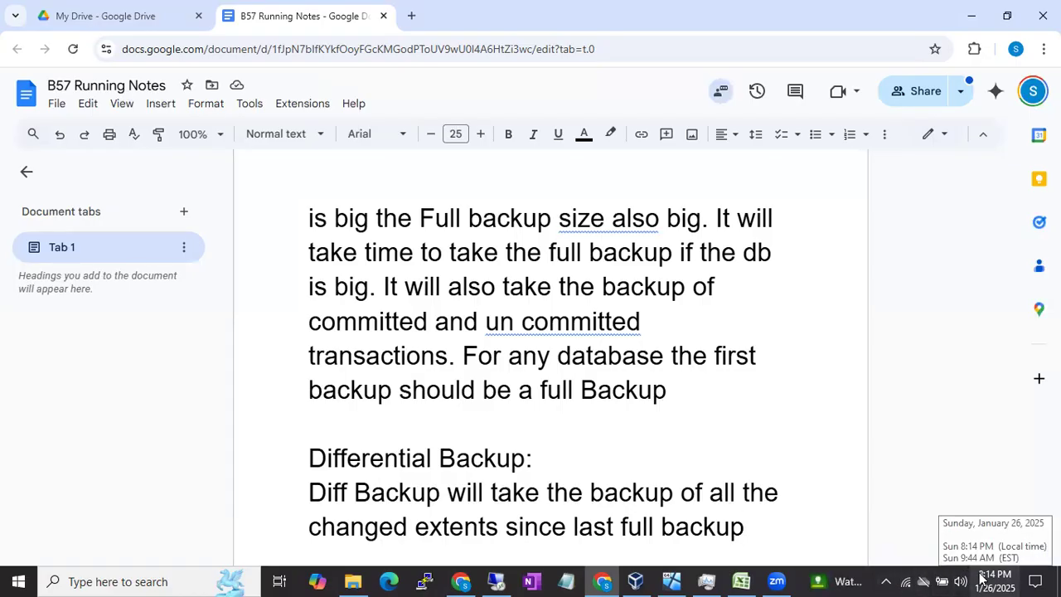
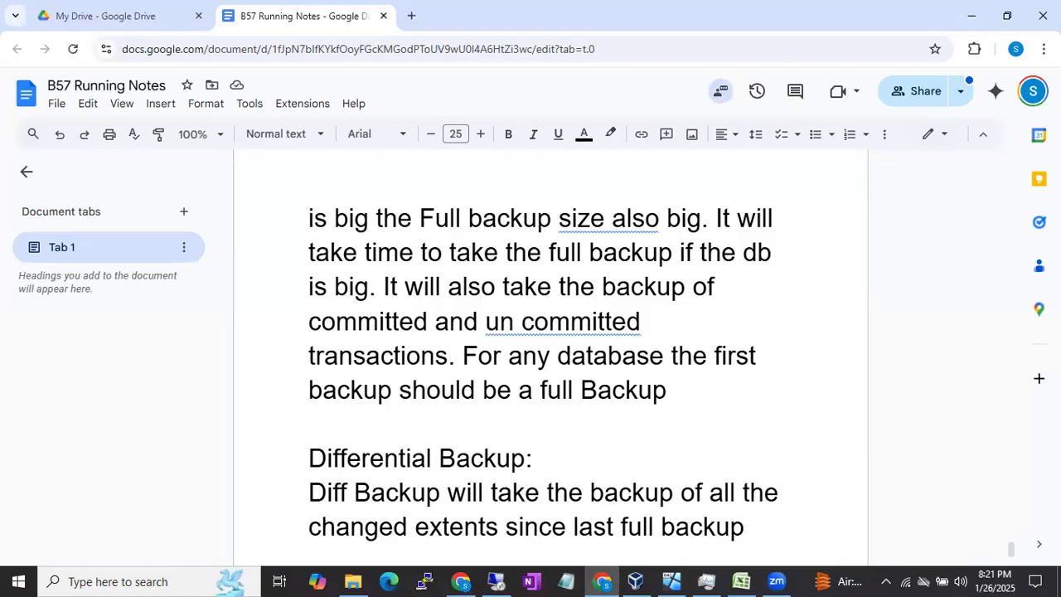
Step: Highlight the words "since last full backup" in the differential backup sentence
scroll(493, 430, "down", 1)
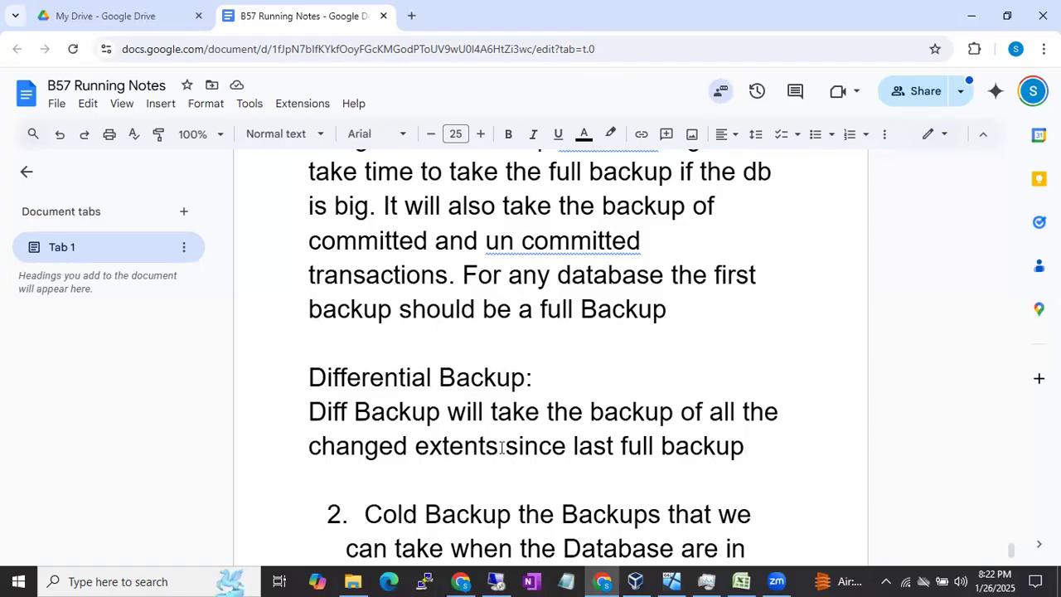
left_click_drag(505, 445, 676, 445)
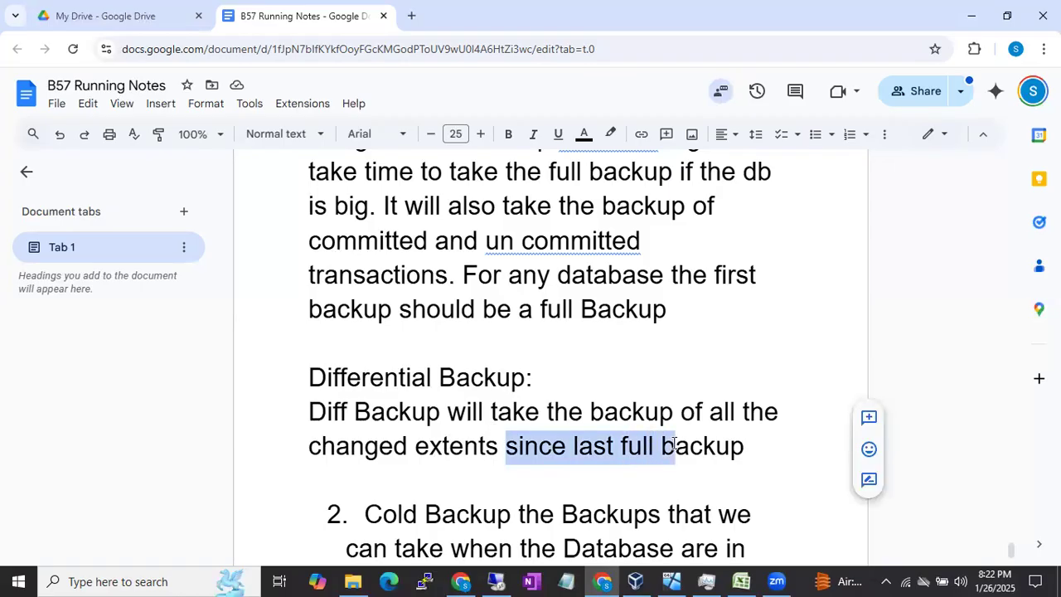
left_click(597, 448)
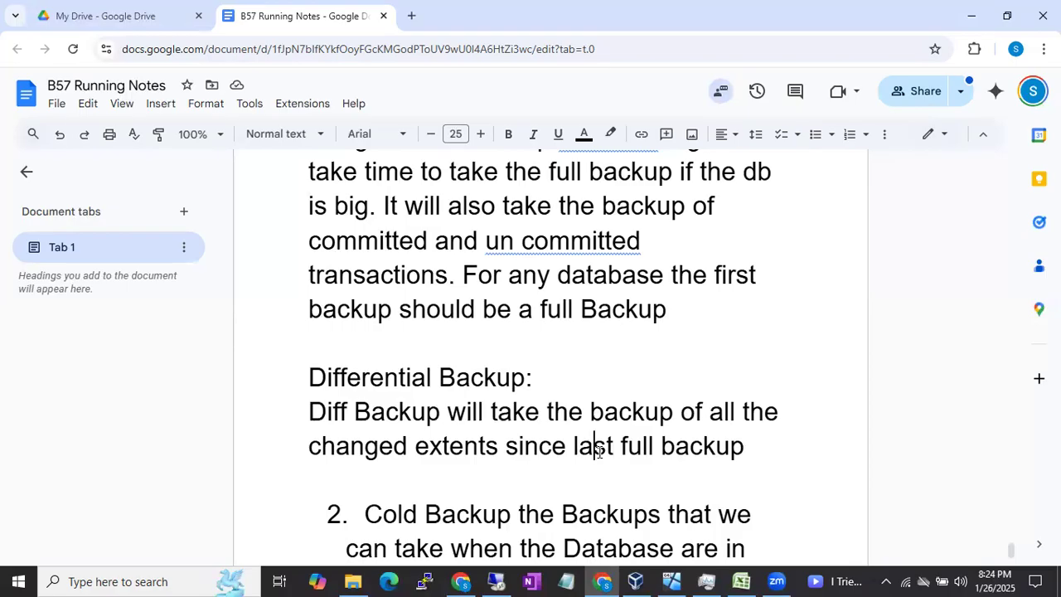
left_click_drag(507, 448, 747, 454)
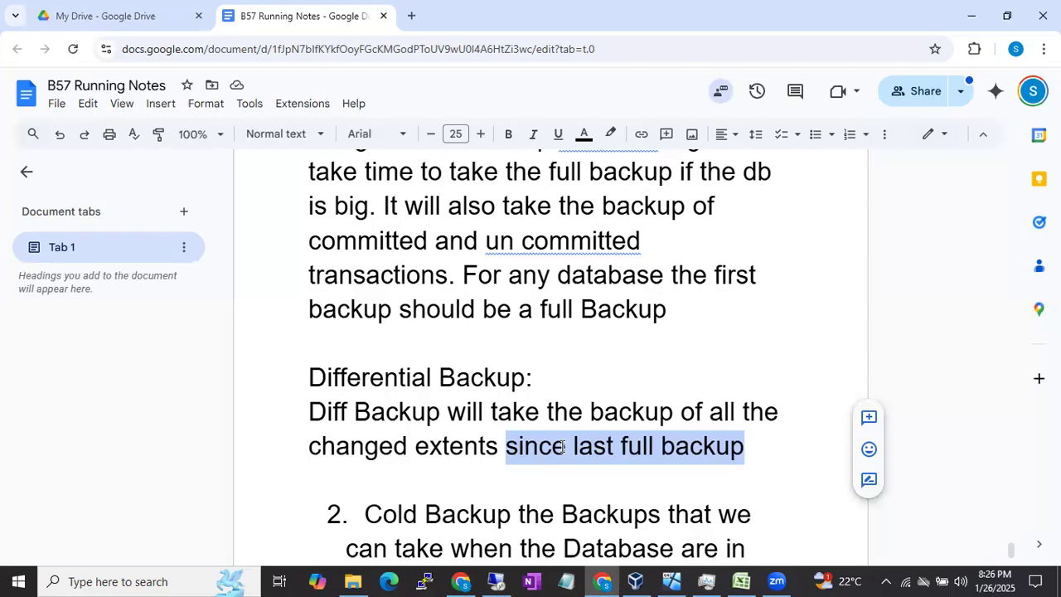
Step: Add the line "Sunday - 1 Full Bakcup" below the Cold Backup paragraph, leaving a blank line between them
scroll(562, 446, "down", 4)
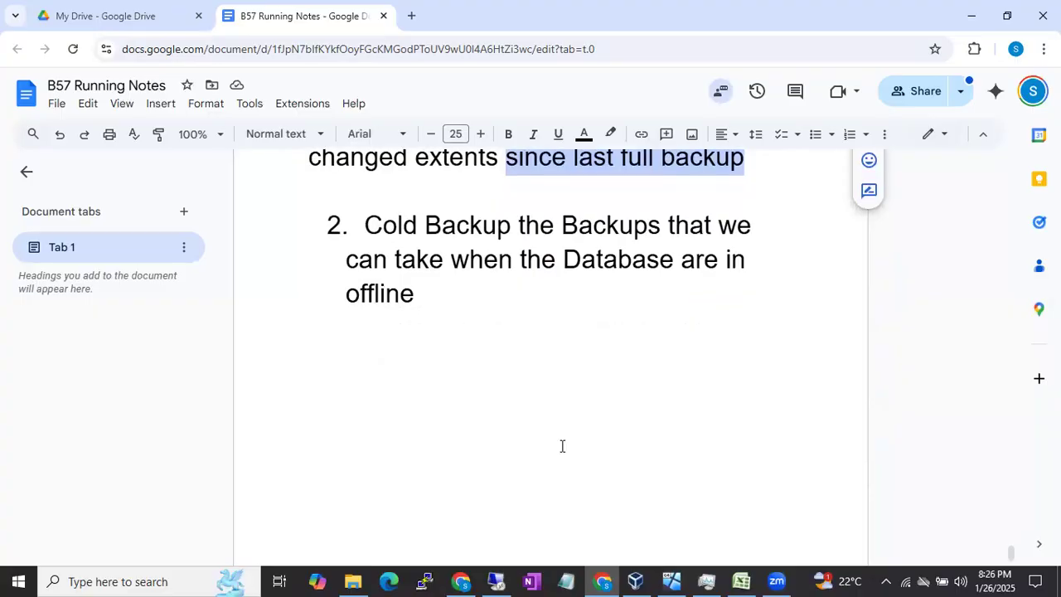
left_click(500, 407)
key("Return")
key("Return")
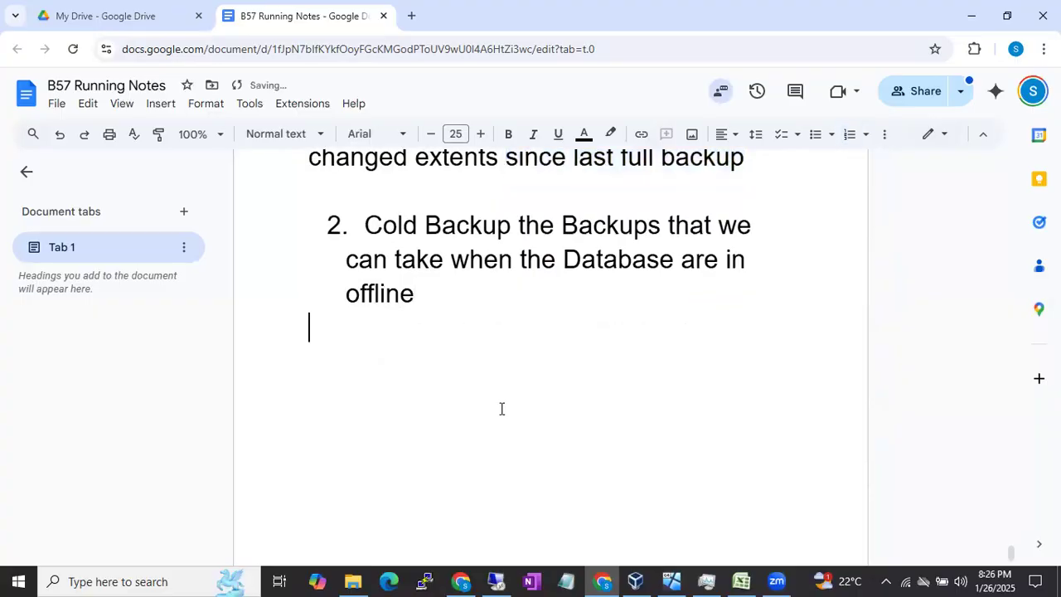
key("Return")
type("Sunday ")
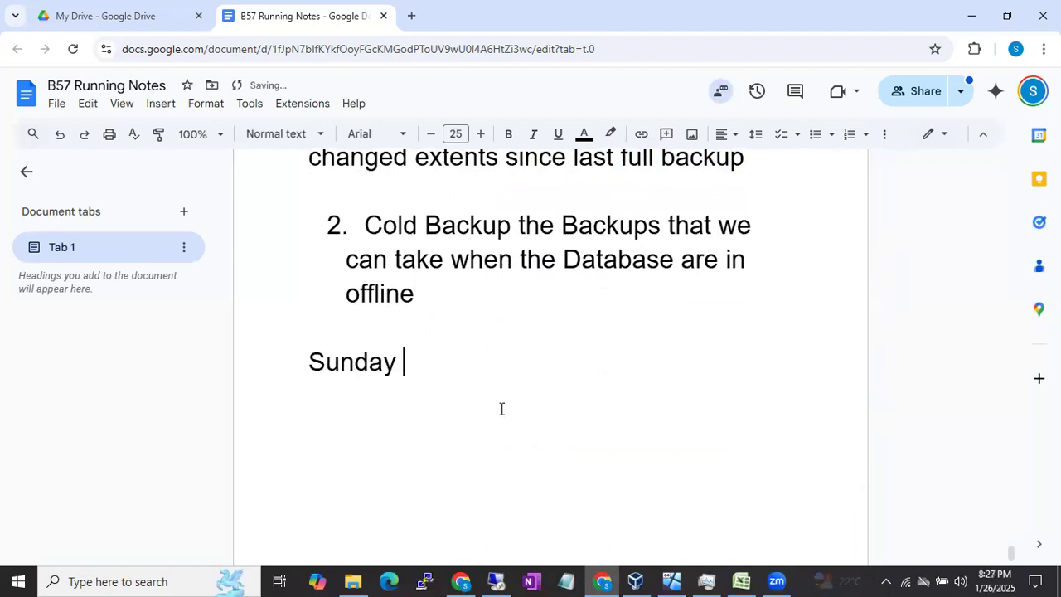
type("- 1 Ful")
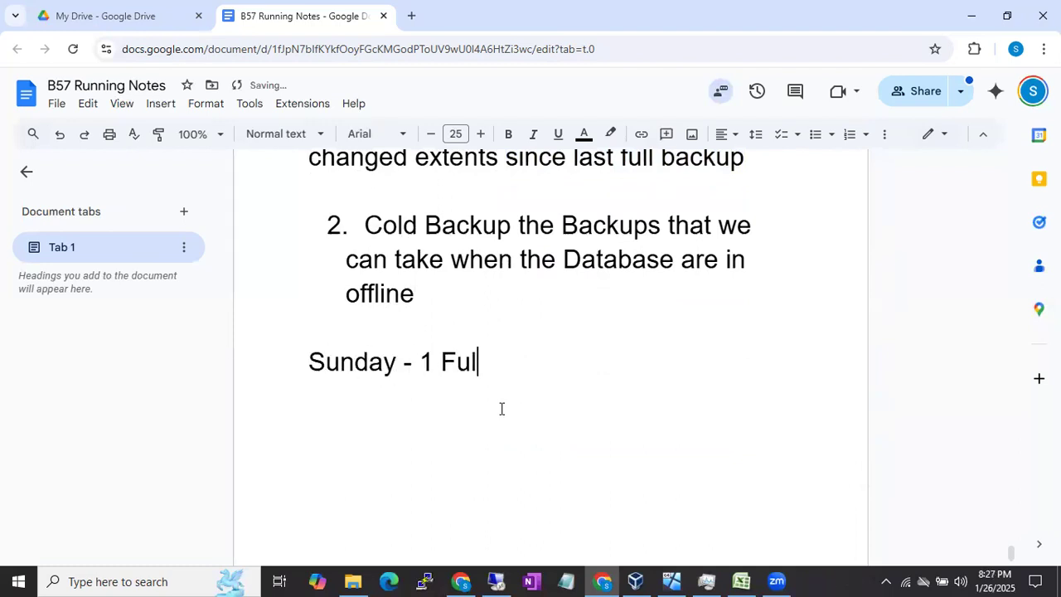
type("l Bakcups")
key("BackSpace")
Step: Add the line "Monday - Diff Backup" below the Sunday entry
key("Return")
type("Monday ")
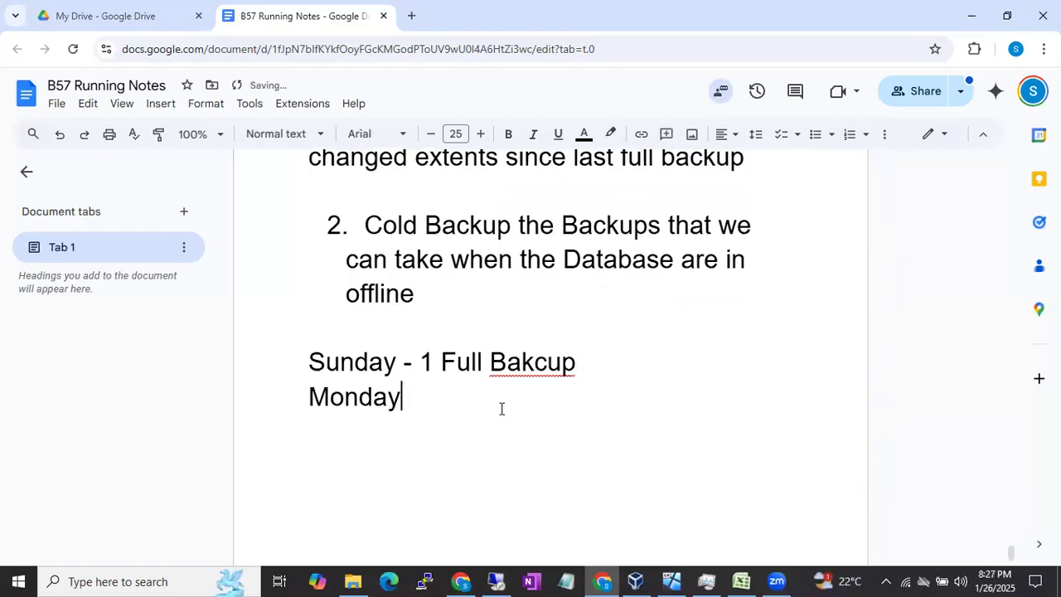
type("- Diff B")
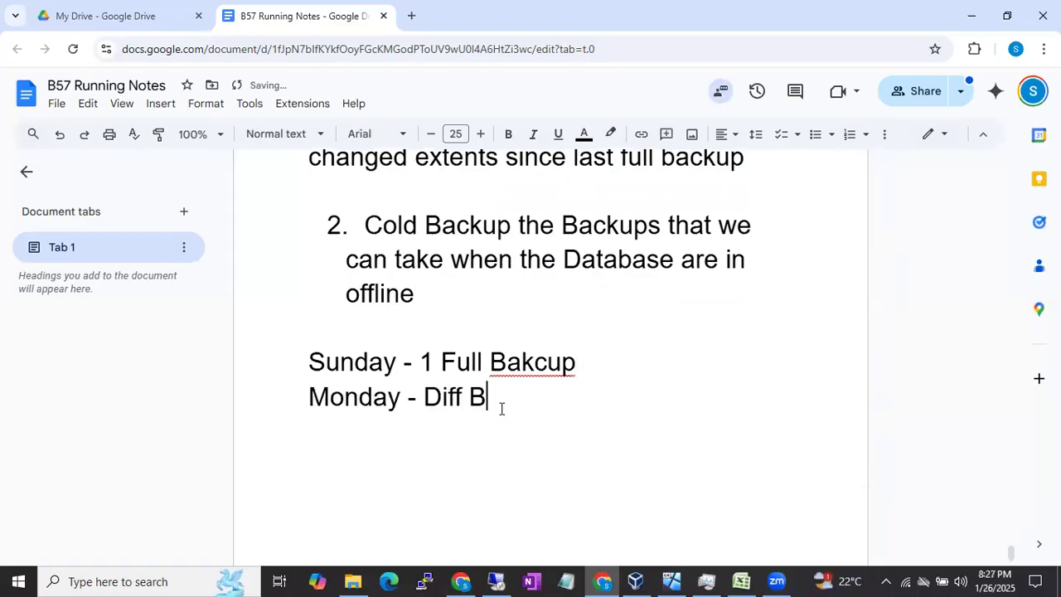
type("ackup")
key("Return")
Step: Write "Tuesday - 1 Diff Backup" below the Monday entry and start a new line
type("Tue")
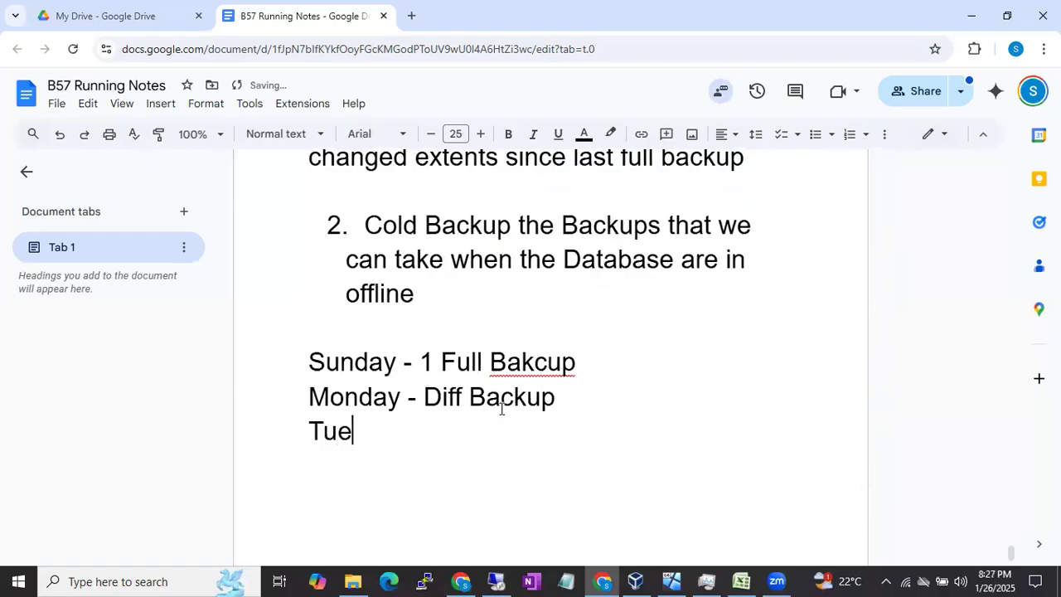
type("sday - 1 ")
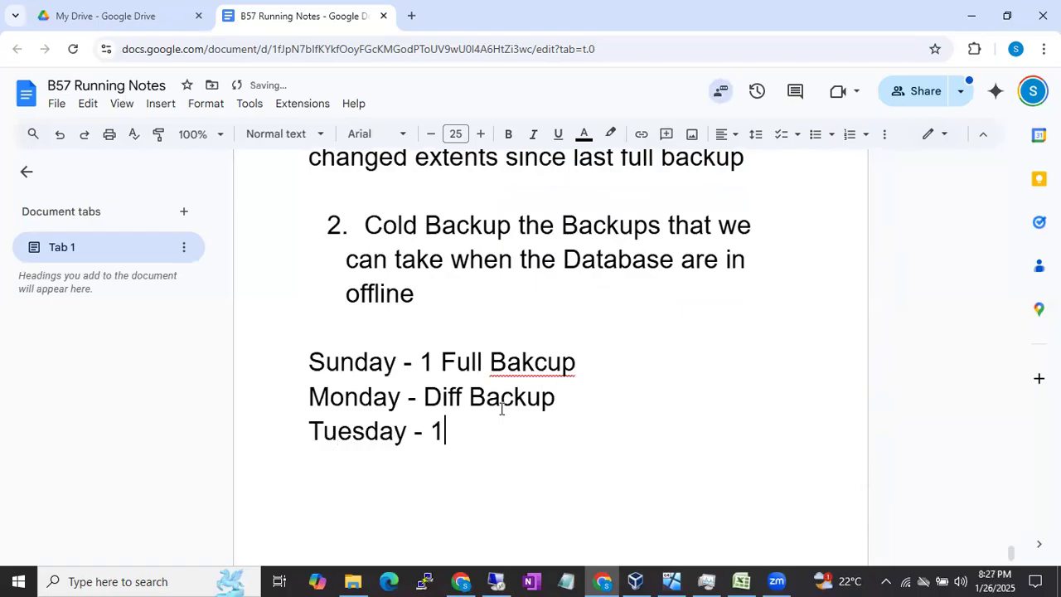
type("Diff Backu;")
key("BackSpace")
key("Return")
key("BackSpace")
type("p")
key("Return")
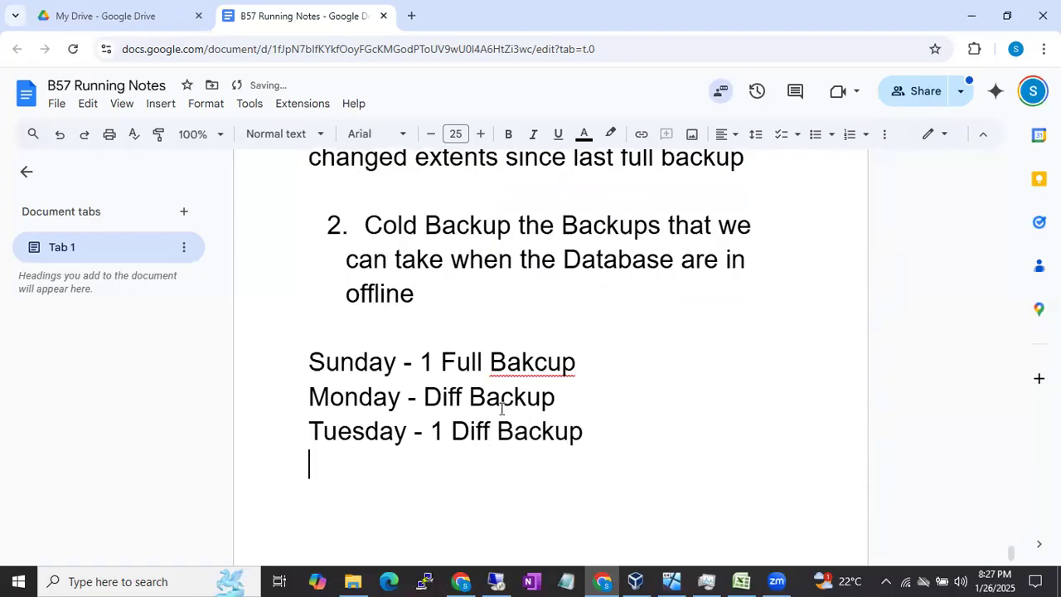
Step: Extend the backup schedule with the lines "Wednesday - 1 diff backup" and "Thursday - 1 diff backup"
type("Wednes")
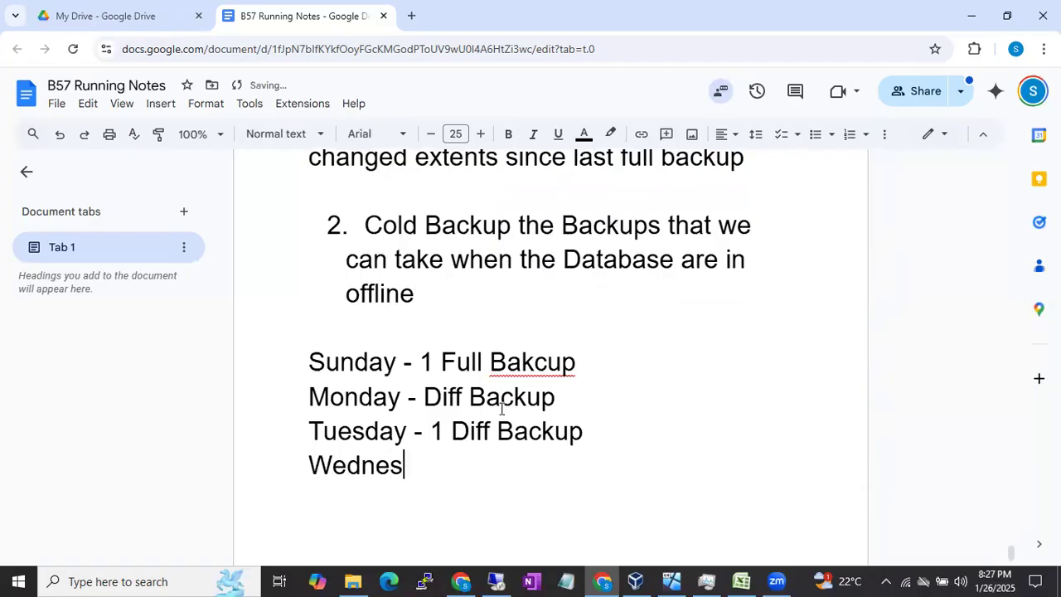
type("day - 1 ")
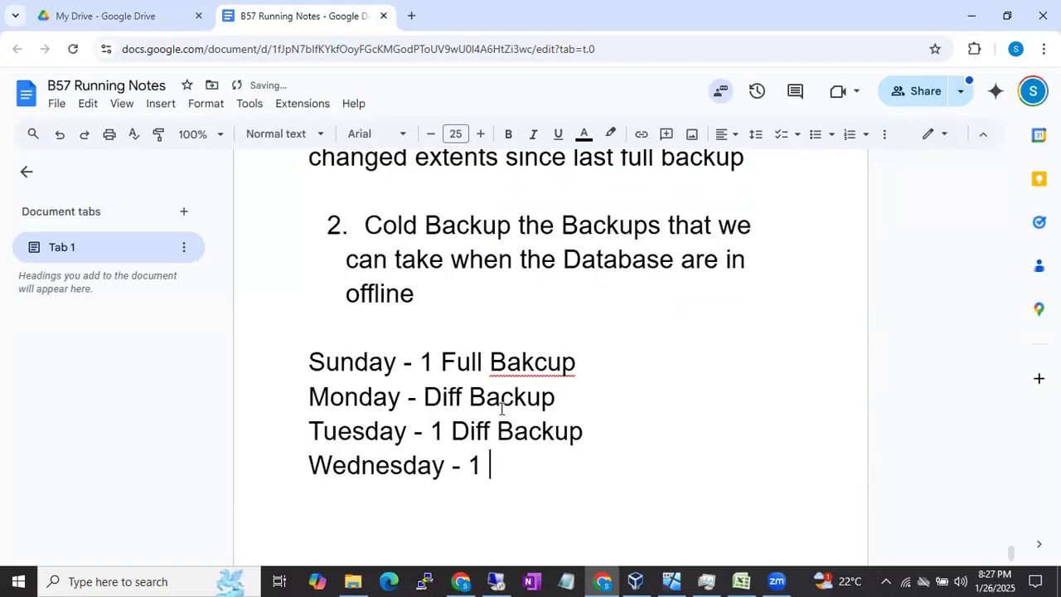
type("diff backup")
key("Return")
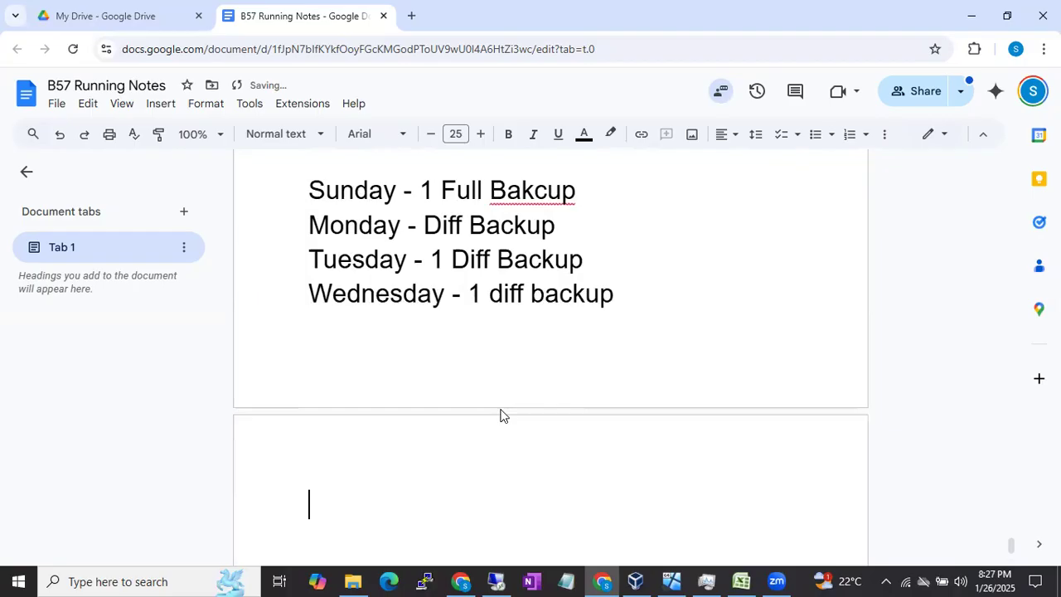
type("Tho")
key("BackSpace")
type("ursday ")
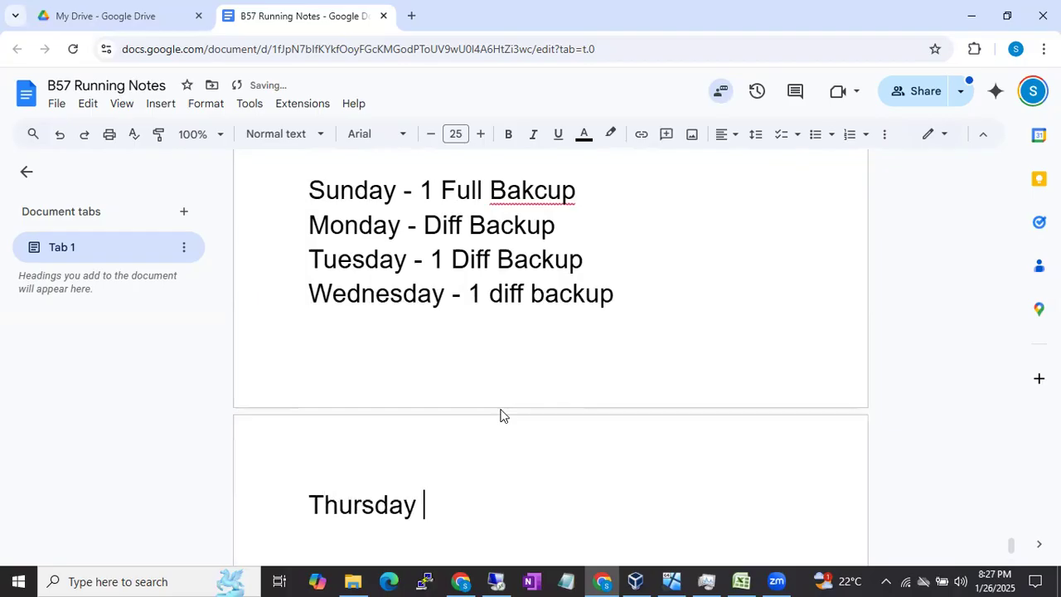
type("- 1 diff ")
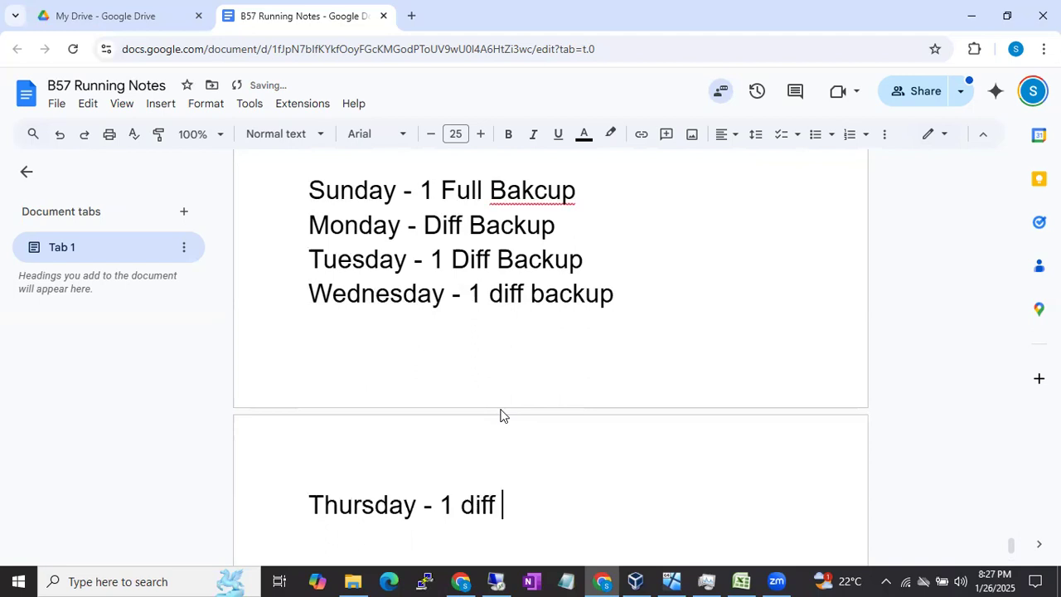
type("backup")
Step: Complete the weekly schedule with the lines "Friday - 1 Diff Backup" and "Saturday- 1 diff backup"
key("Return")
type("Fri")
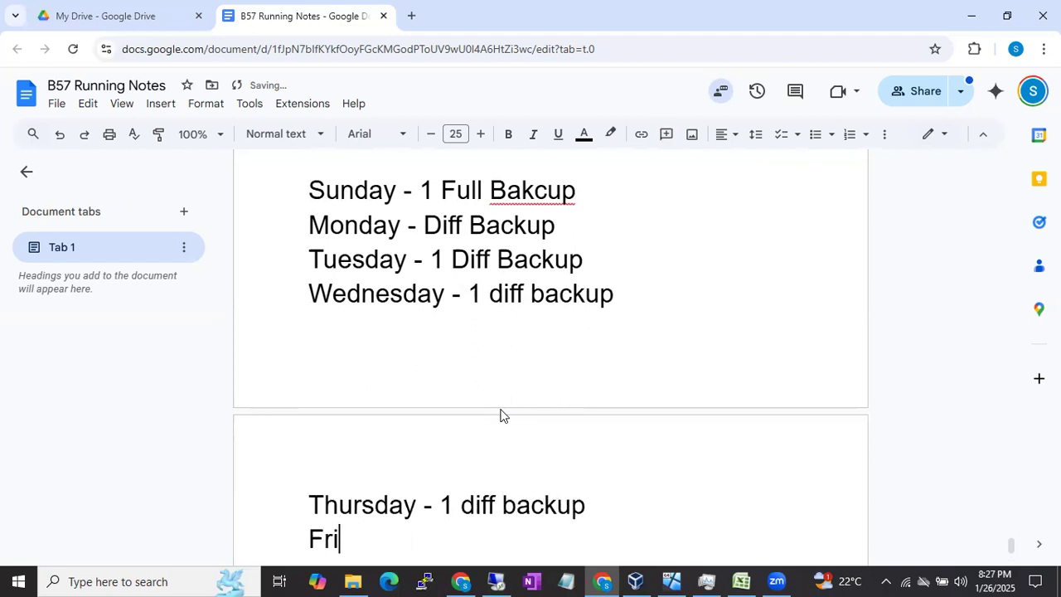
type("day - 1 ")
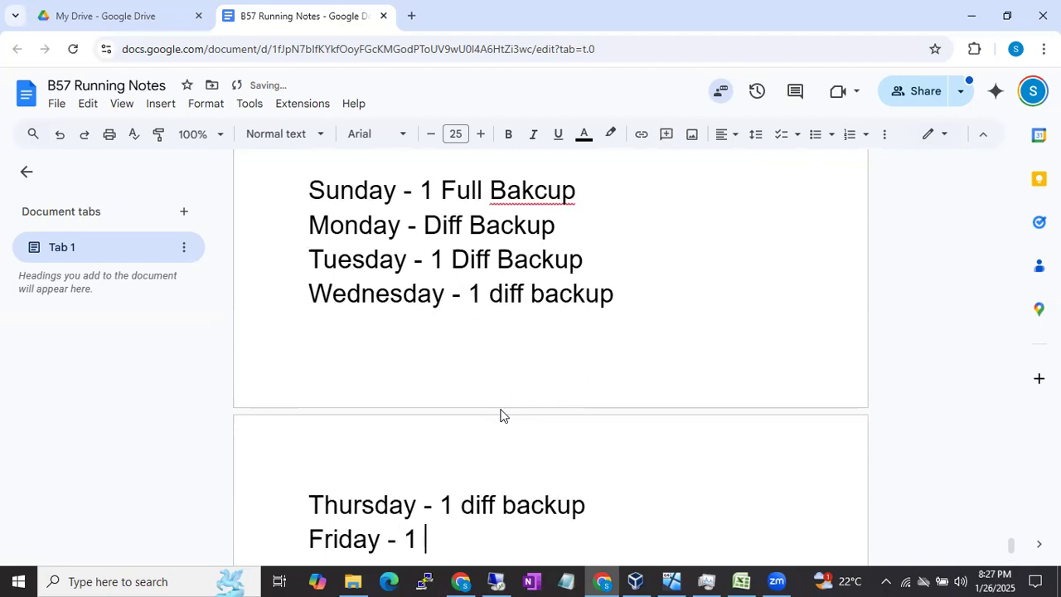
type("Diff Backup")
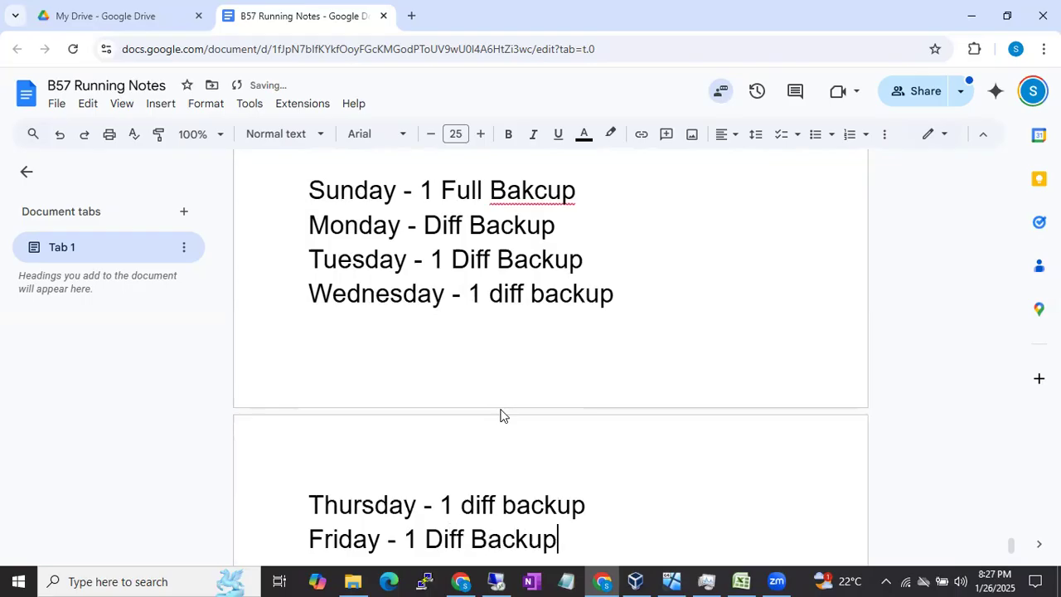
key("Return")
type("Sat")
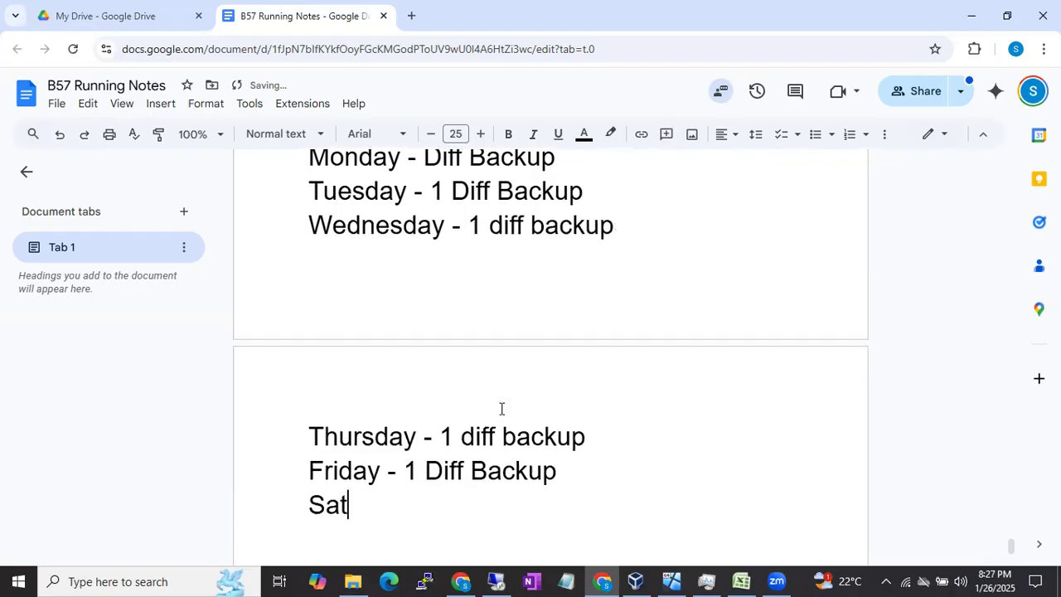
type("urday 1")
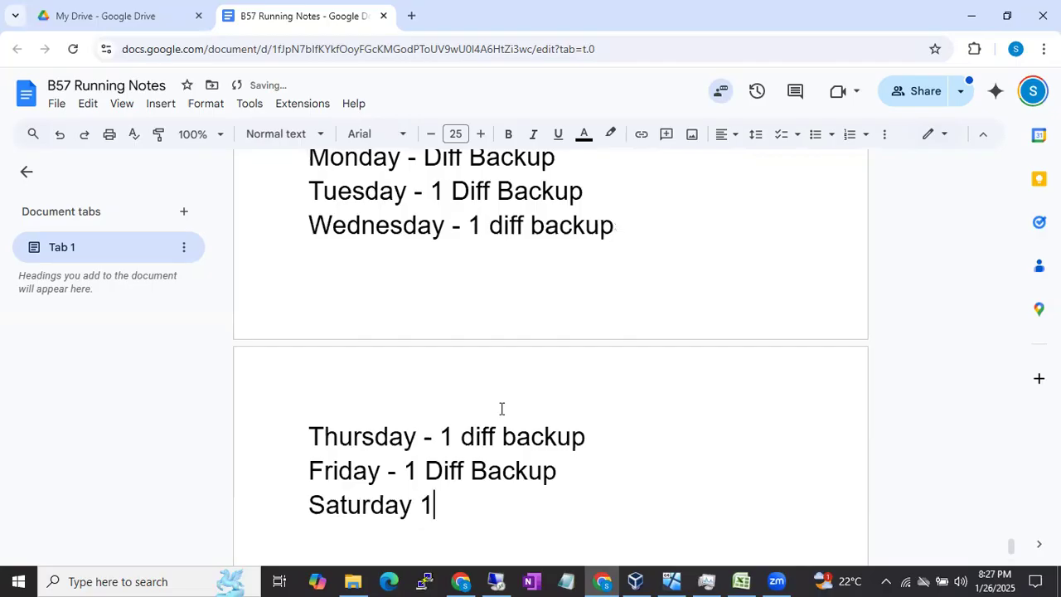
key("BackSpace")
key("BackSpace")
type("- 1 diff backup")
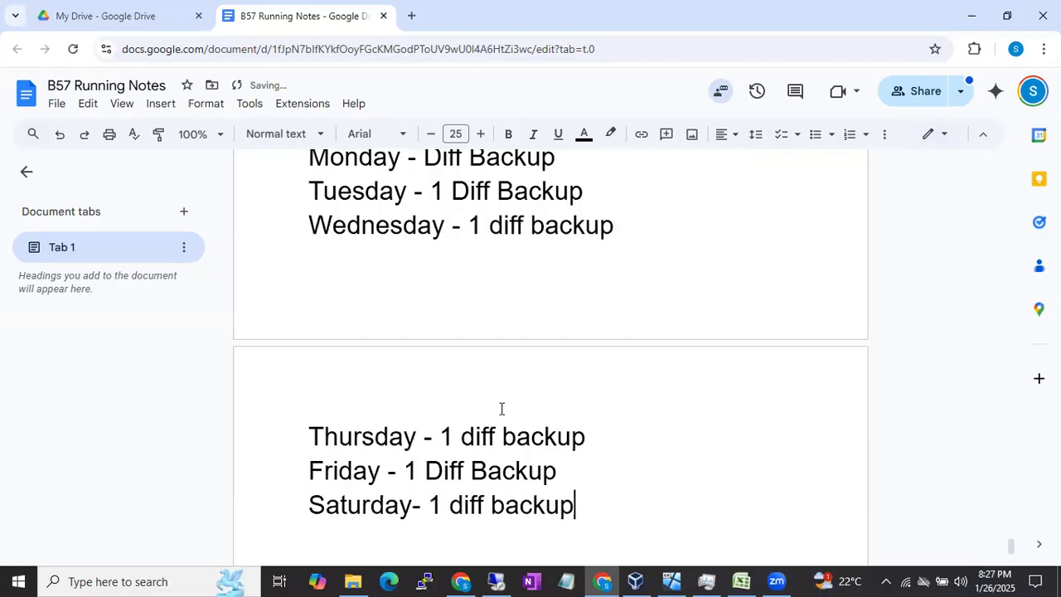
Step: Write "Database is corrupted" below the Saturday entry and start a new line
key("Return")
type("Database is d")
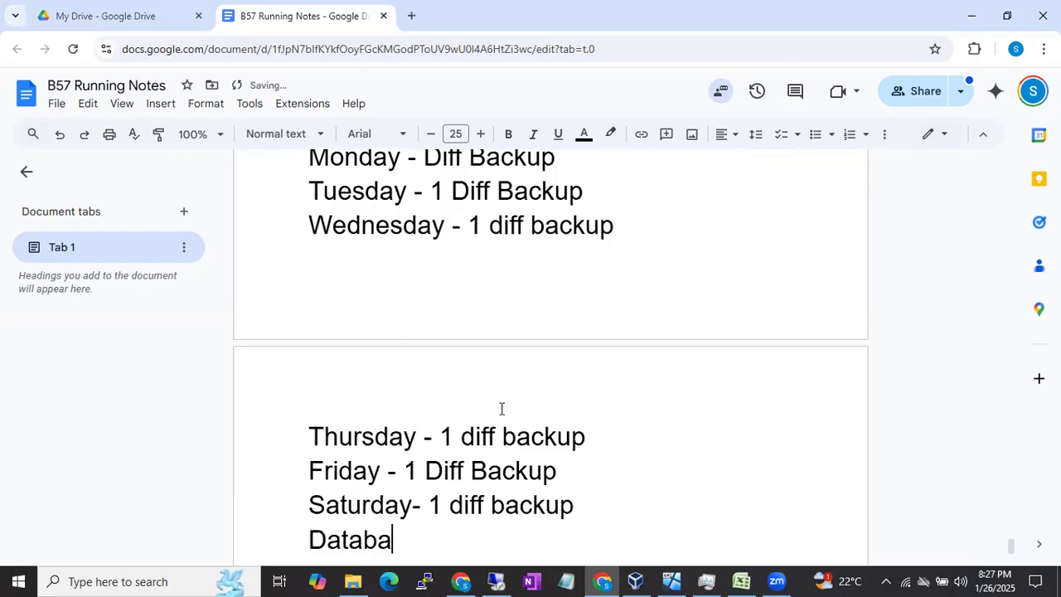
key("BackSpace")
type("corrupted")
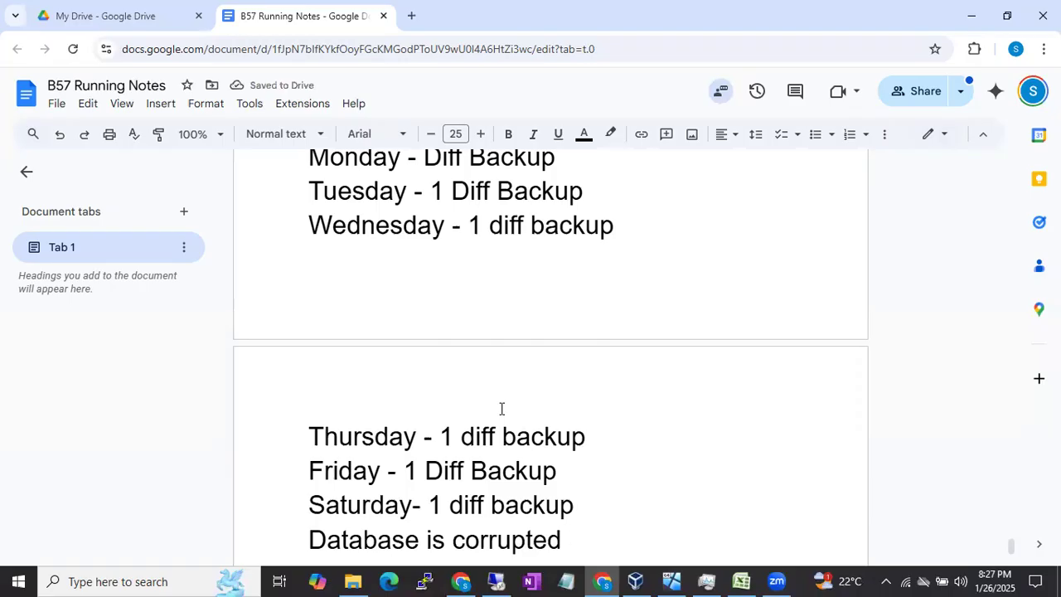
key("Return")
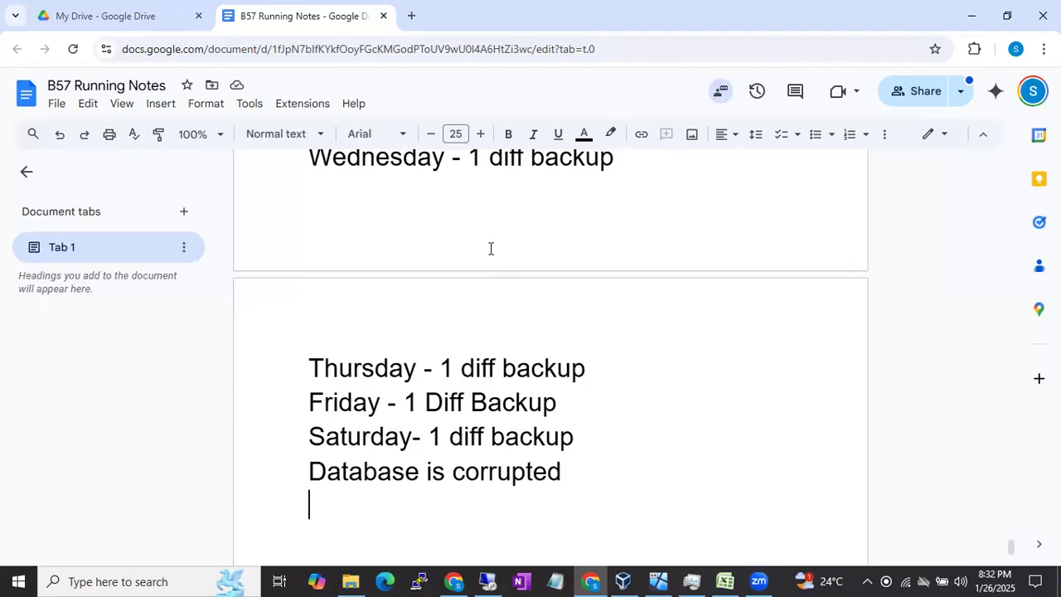
Step: Compare Monday's "Diff Backup" entry with the phrase "since last full backup" in the notes by highlighting each
scroll(490, 248, "up", 3)
left_click_drag(423, 301, 568, 300)
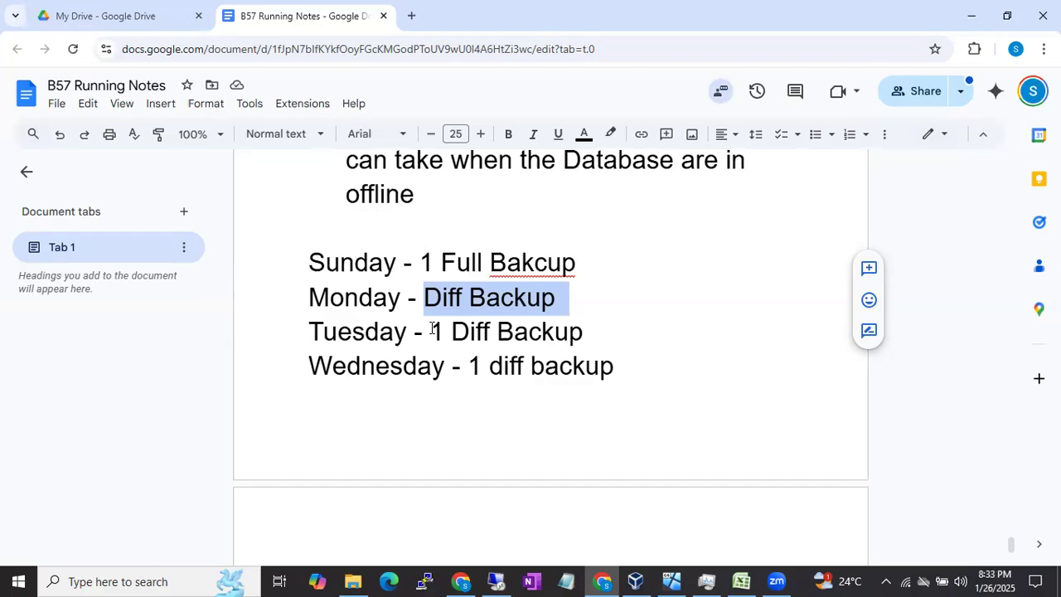
scroll(432, 328, "up", 5)
left_click_drag(507, 278, 746, 282)
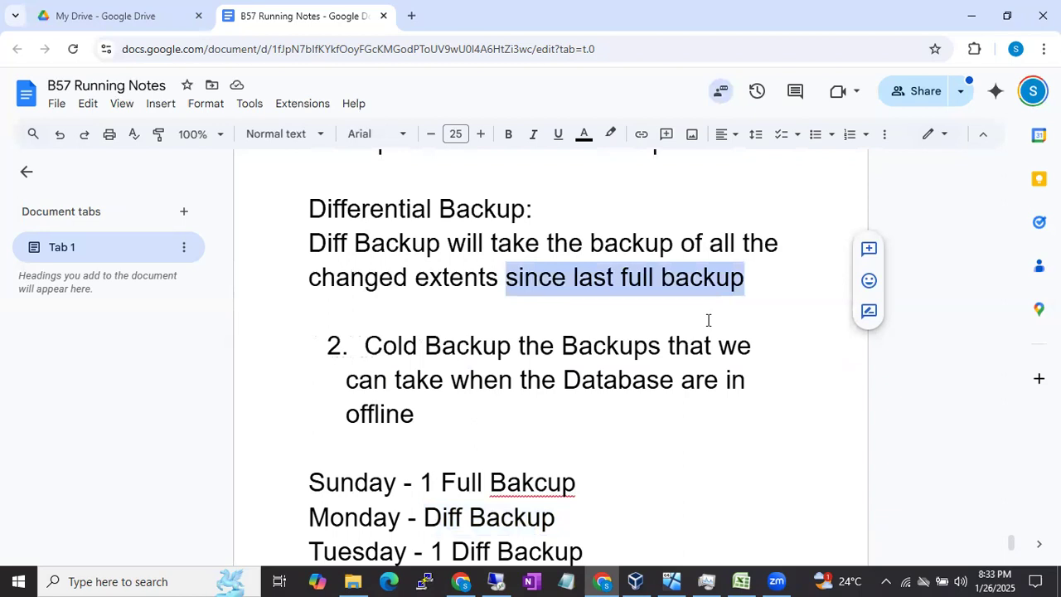
scroll(708, 320, "down", 2)
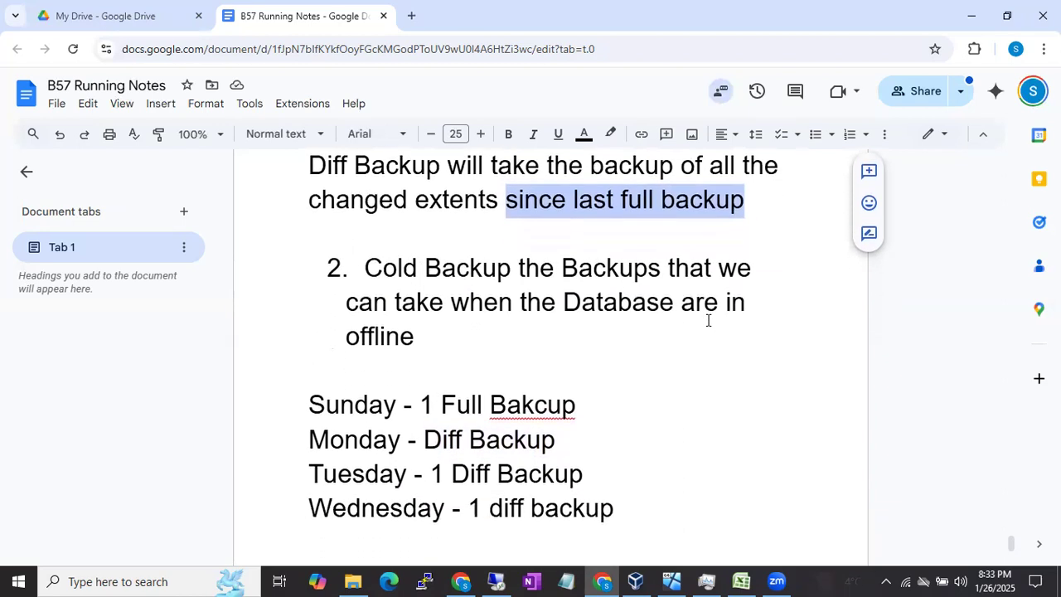
scroll(708, 320, "down", 1)
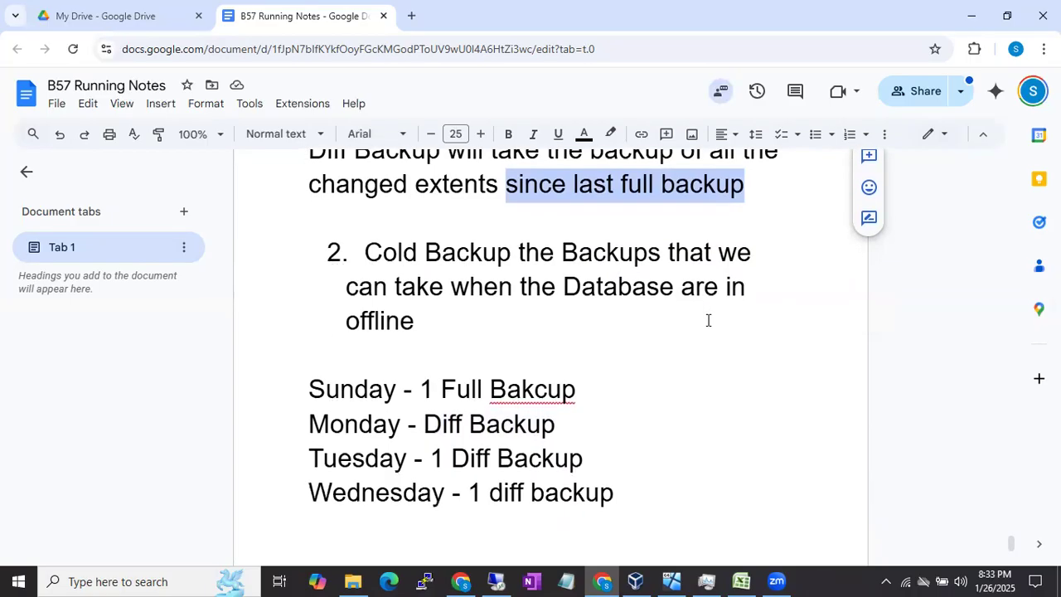
left_click_drag(423, 425, 571, 429)
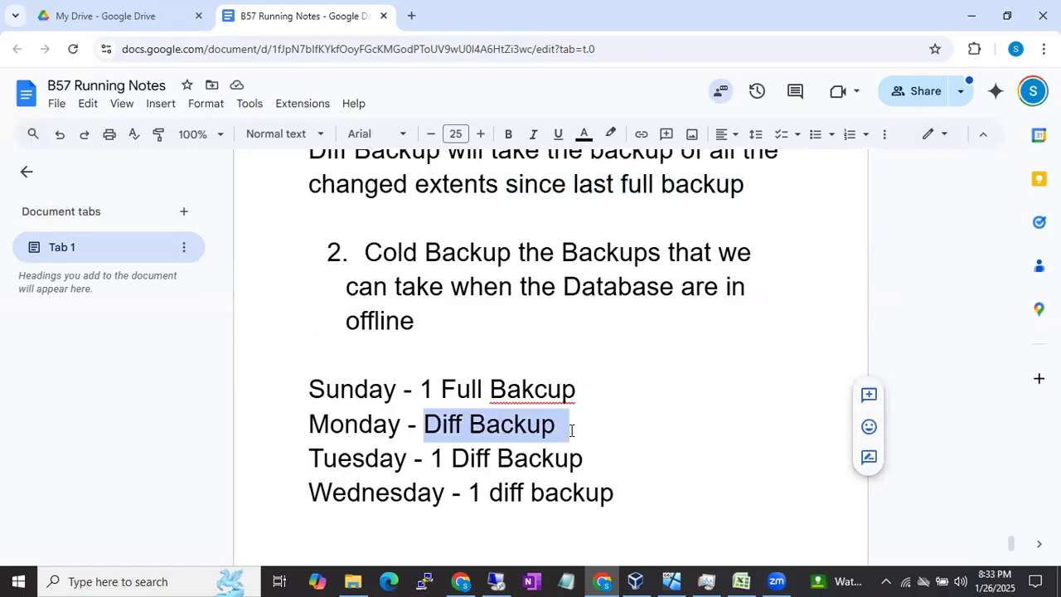
Step: Correct "Bakcup" to "Backup" in the Sunday line using the spelling suggestion
left_click(536, 396)
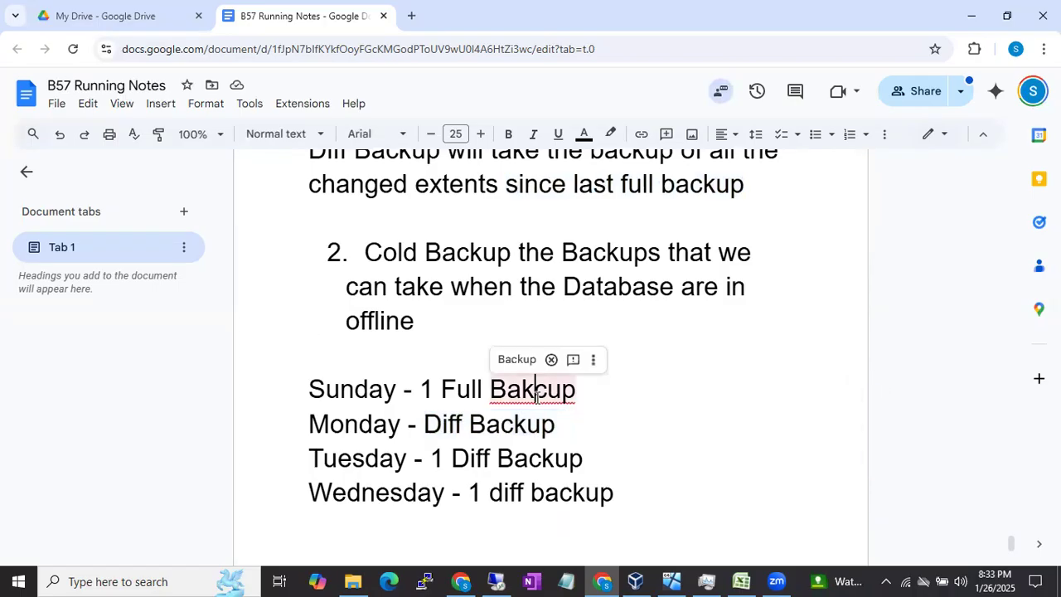
left_click(518, 363)
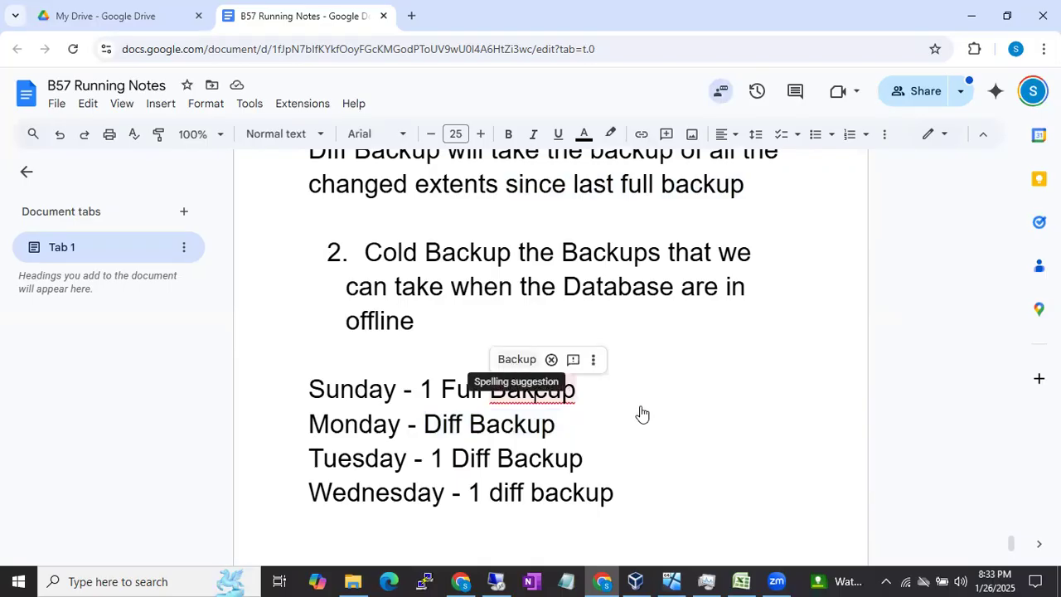
scroll(666, 392, "down", 1)
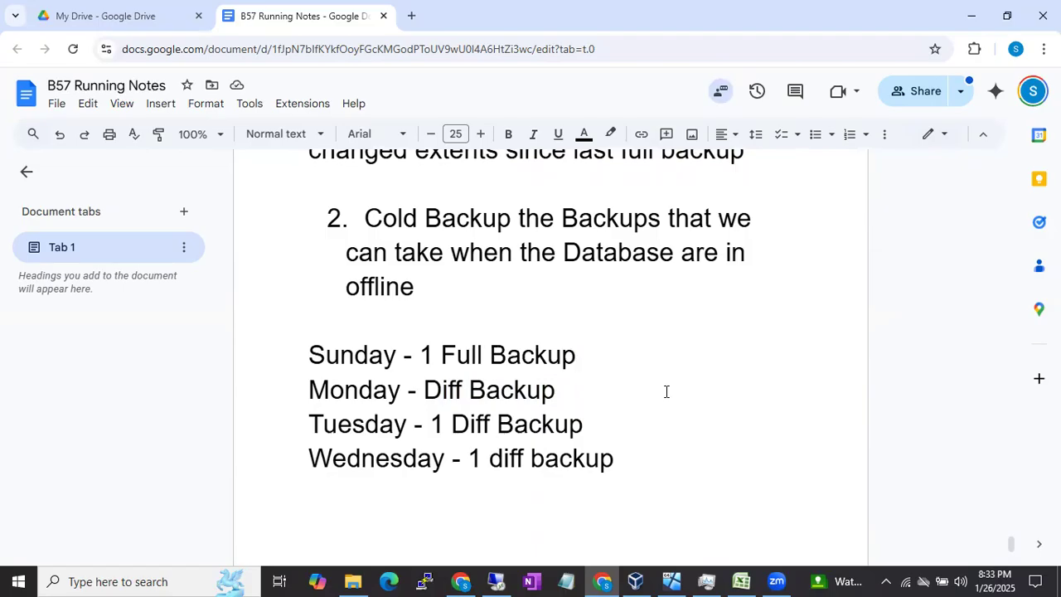
Step: Review the phrase "since last full backup" against Monday's "Diff Backup" entry by highlighting each in the notes
scroll(666, 390, "up", 1)
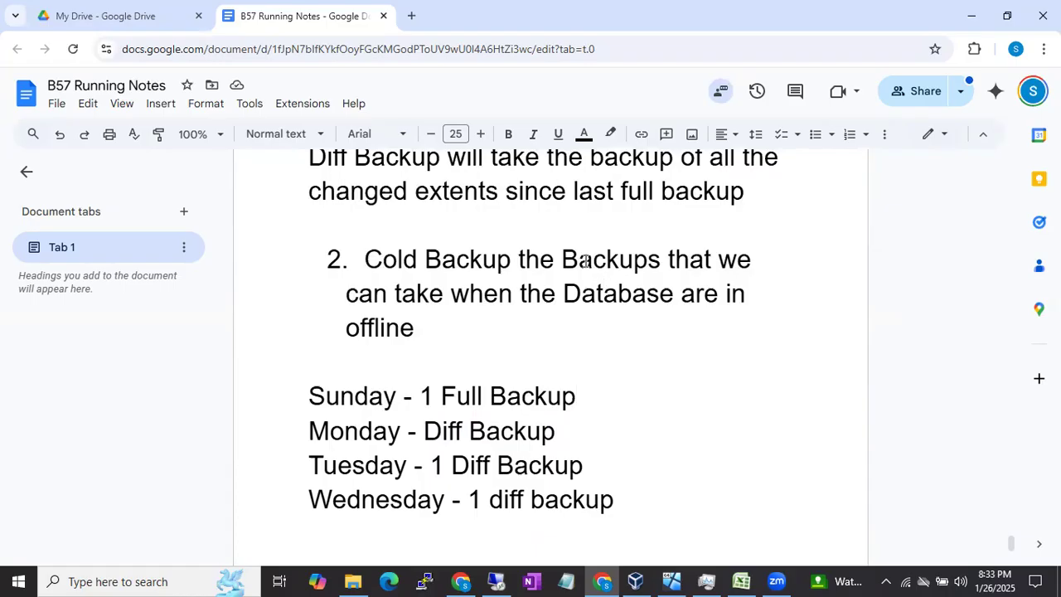
left_click(508, 191)
left_click_drag(583, 191, 726, 193)
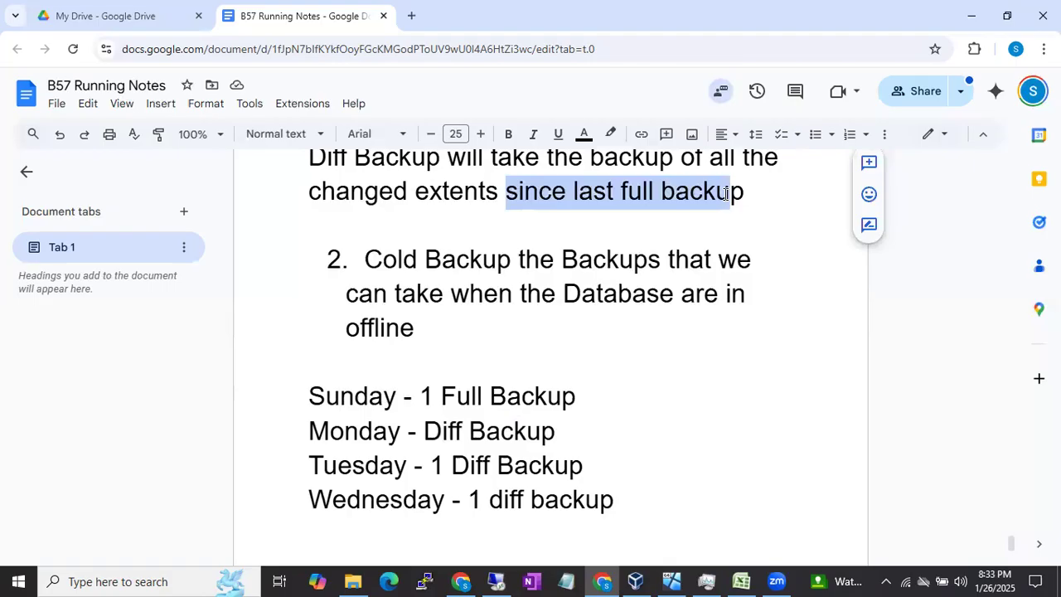
left_click(562, 393)
scroll(560, 391, "down", 1)
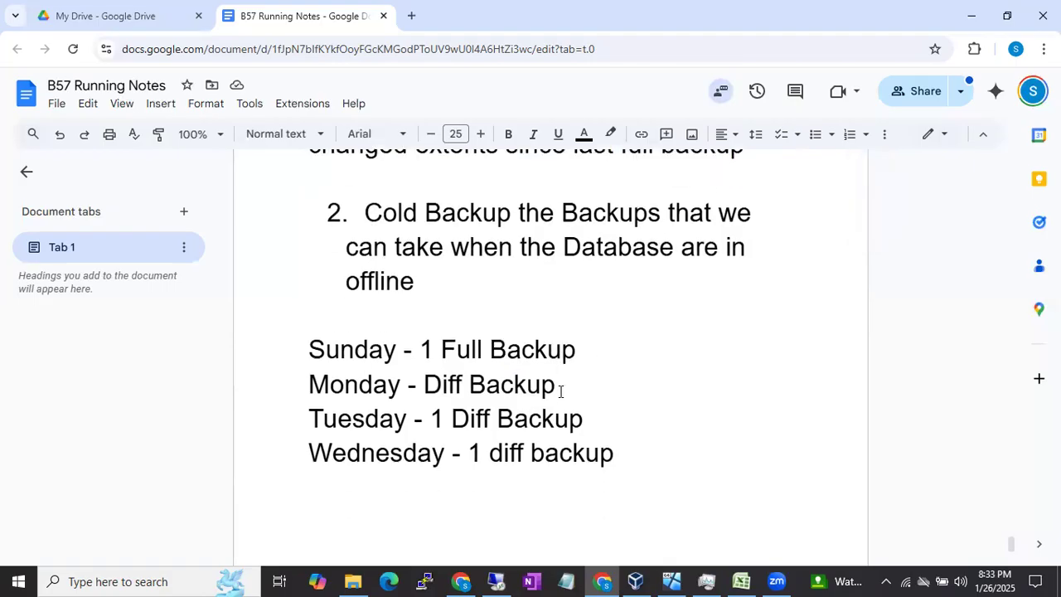
left_click_drag(417, 377, 557, 383)
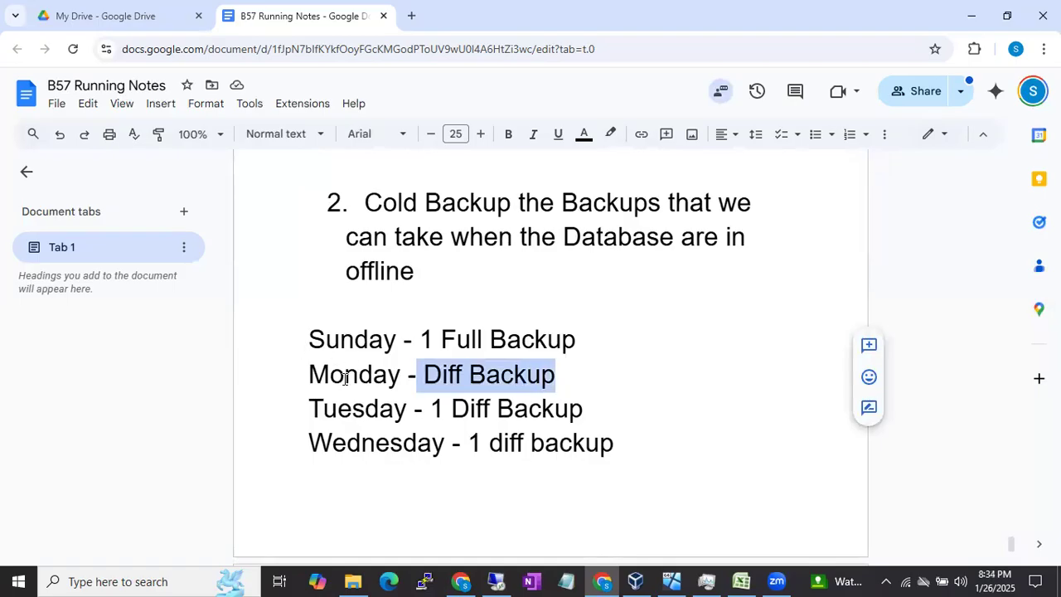
Step: Compare the phrase "last full backup" with Tuesday's "1 Diff Backup" entry by highlighting each
scroll(345, 378, "up", 1)
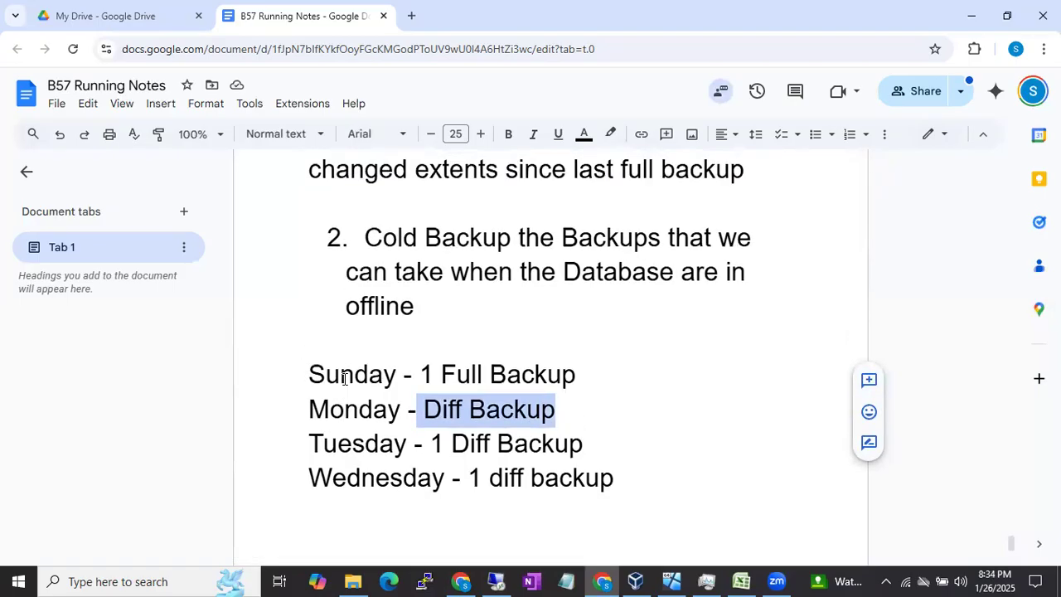
scroll(345, 378, "up", 1)
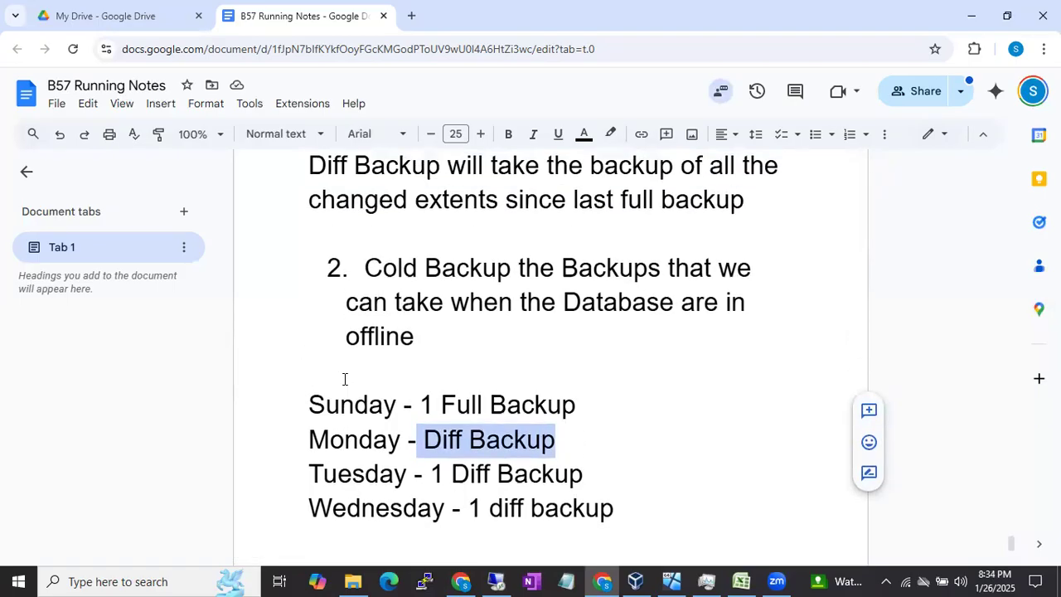
left_click(572, 198)
left_click_drag(573, 198, 731, 199)
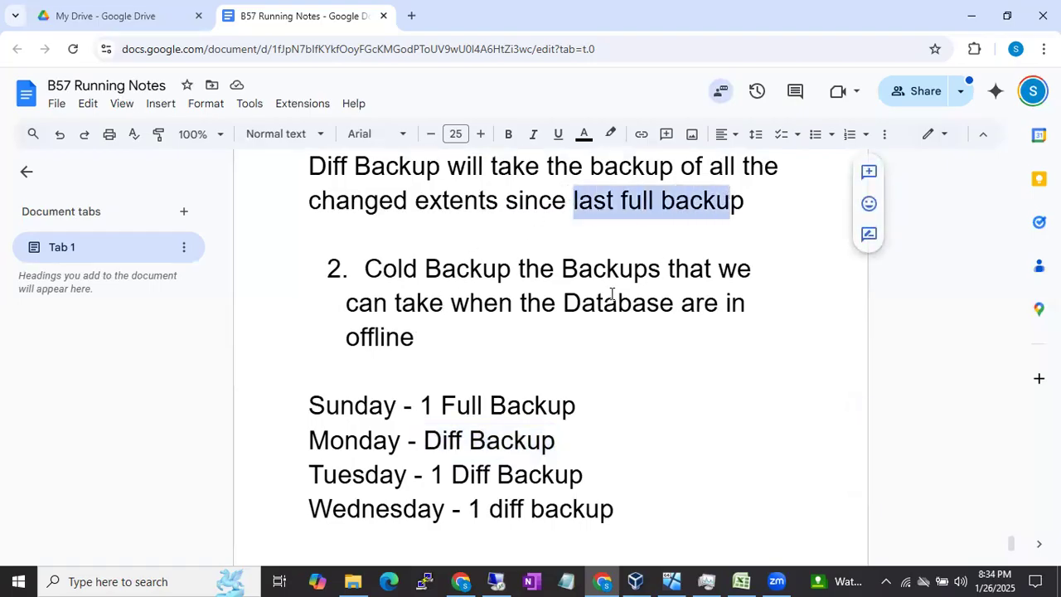
scroll(588, 304, "down", 1)
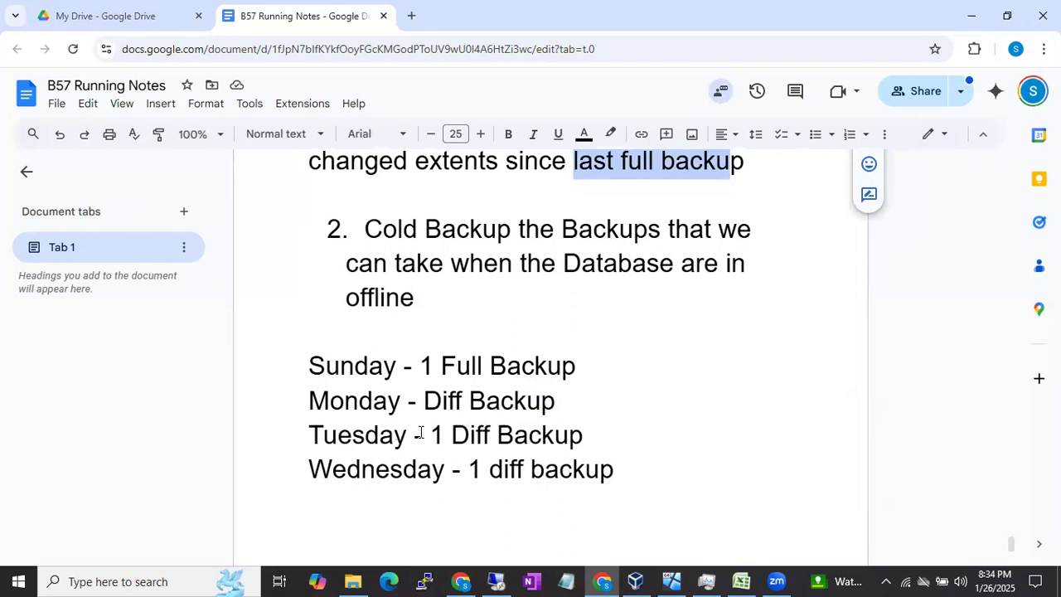
left_click_drag(430, 434, 555, 436)
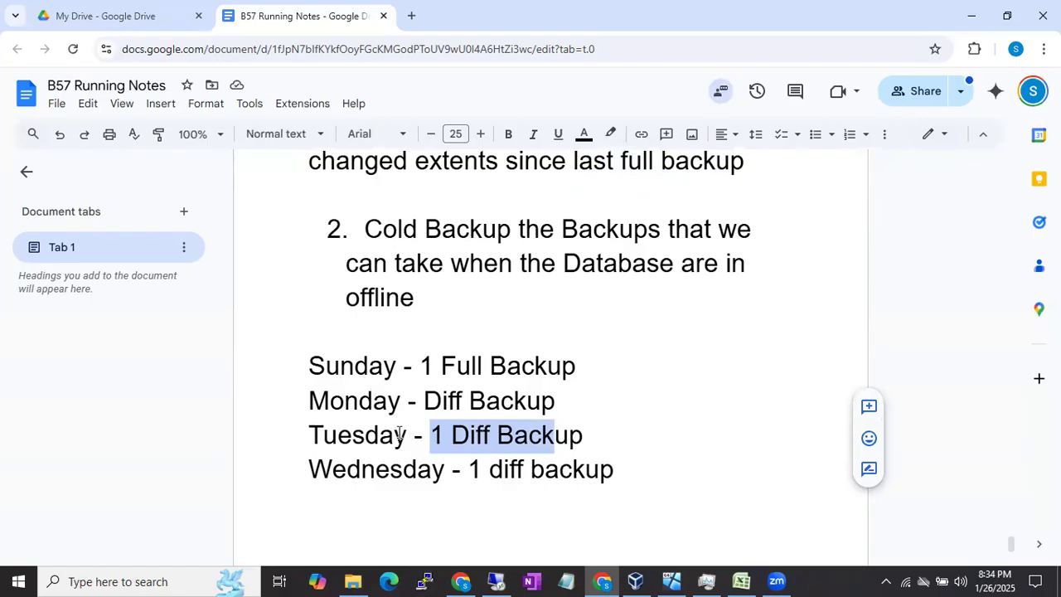
Step: Start a second weekly schedule one blank line below "Database is corrupted" with the line "Sunday Full Backup"
scroll(401, 435, "down", 1)
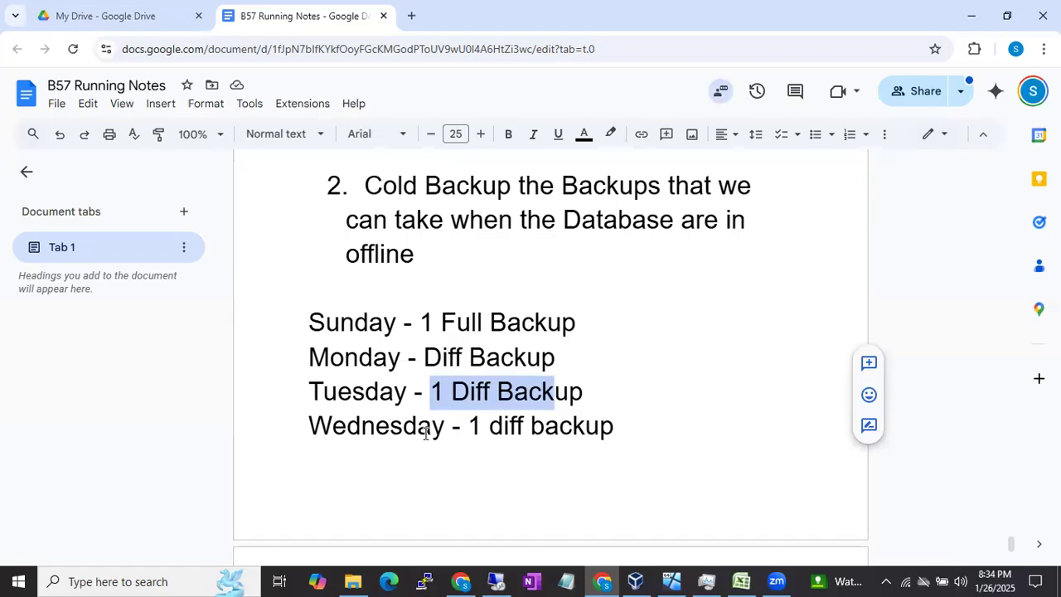
scroll(450, 435, "down", 4)
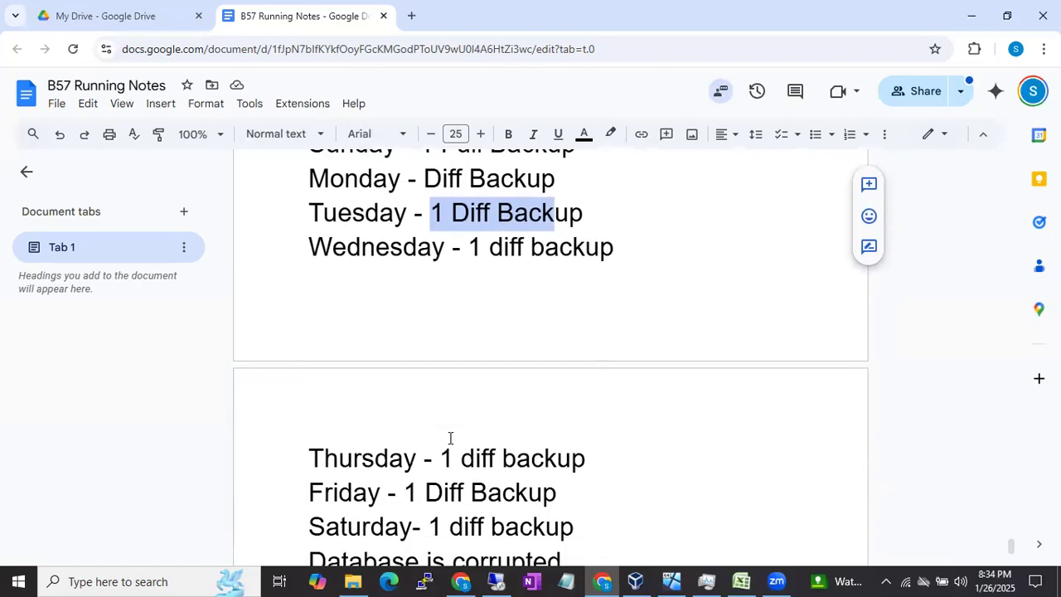
scroll(451, 438, "down", 1)
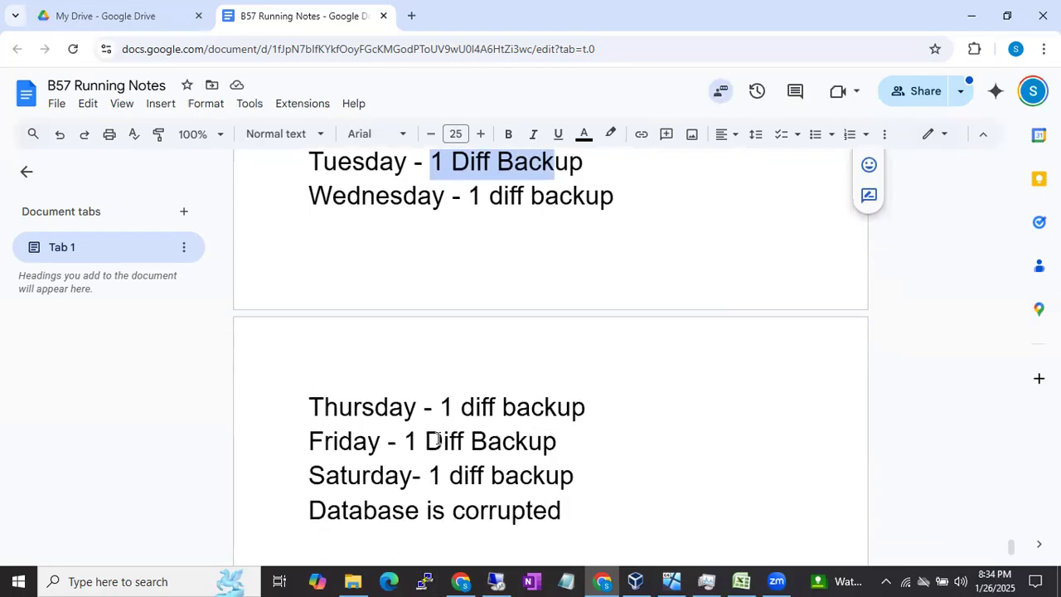
scroll(437, 439, "down", 1)
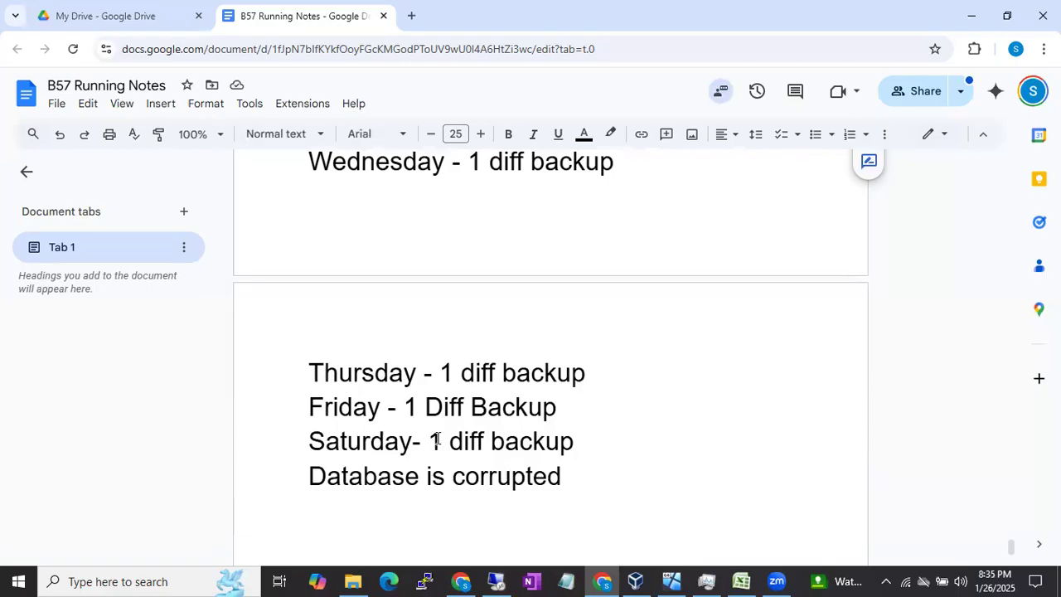
left_click(619, 477)
key("Return")
key("Return")
type("D")
key("BackSpace")
type("Sunday ")
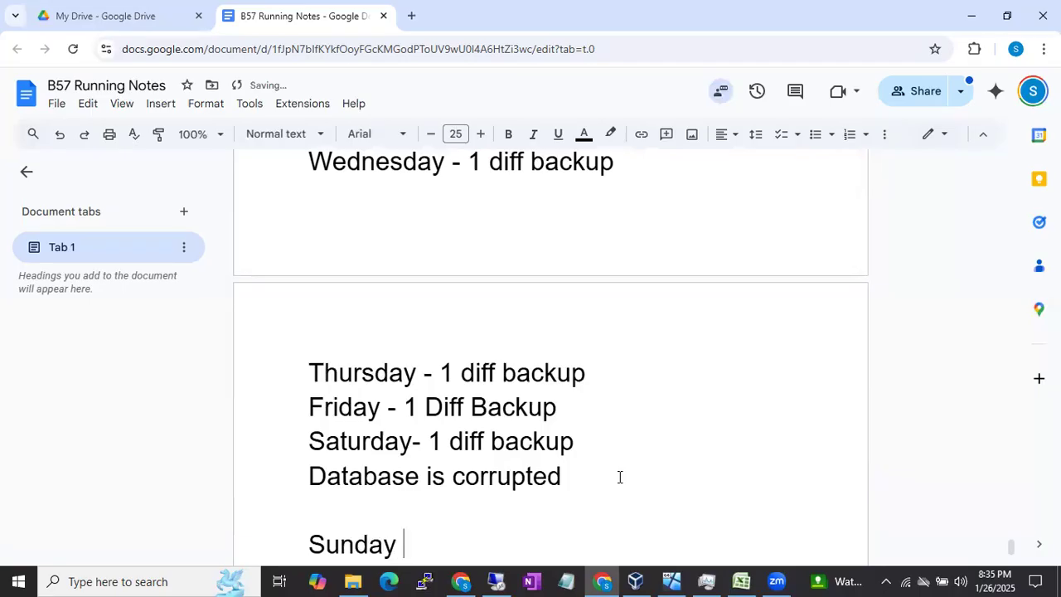
type("Full Backup")
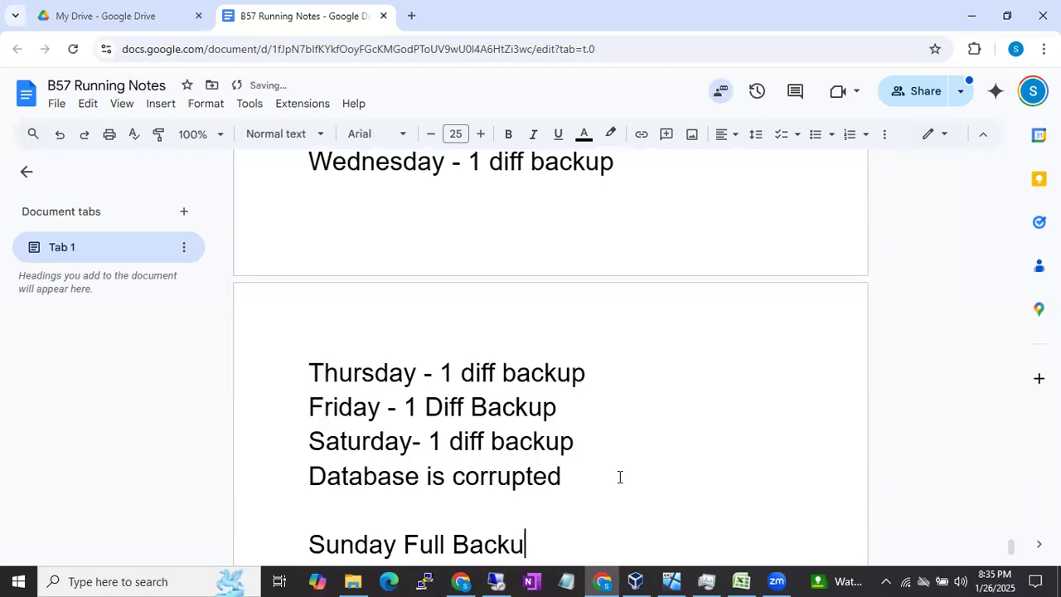
Step: Add the lines "Monday - 1 Diff Backup" and "Tuesday - 1 Diff Bakcup" to the second schedule
key("Return")
type("Monday ")
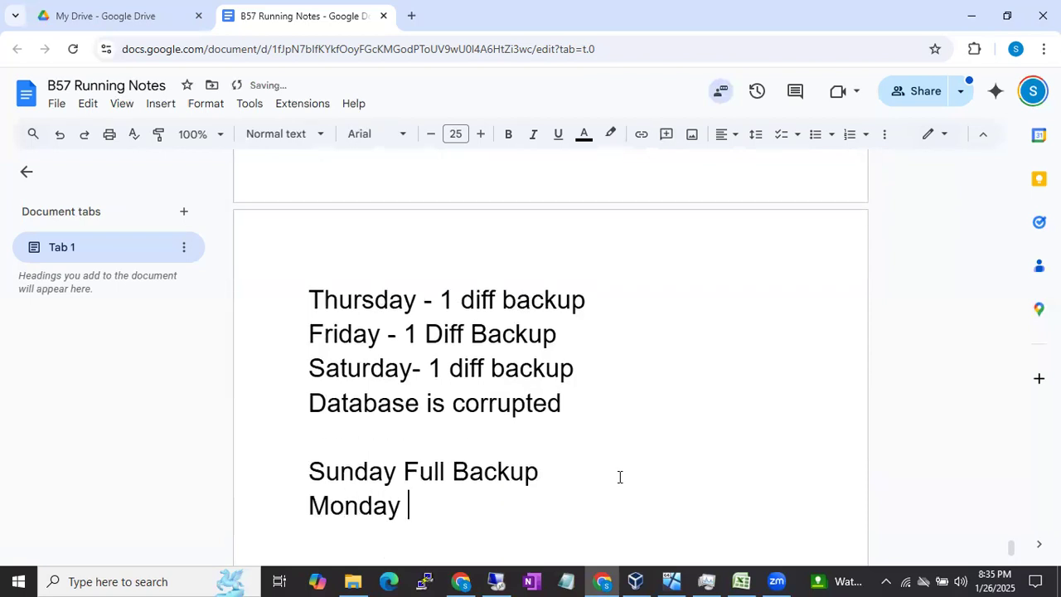
type("- 1 Diff Backup")
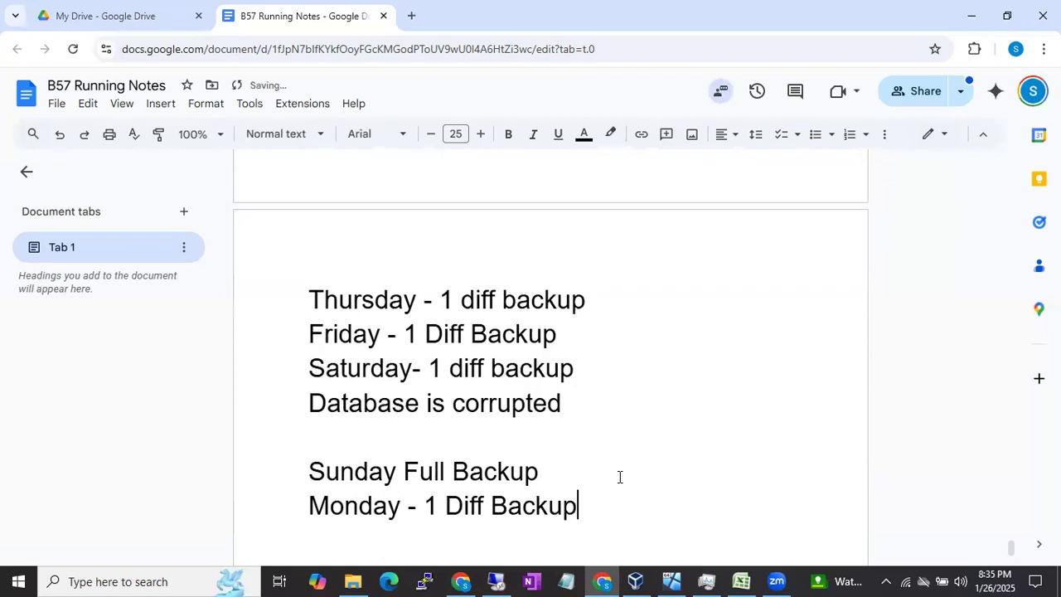
key("Return")
type("Tuesday")
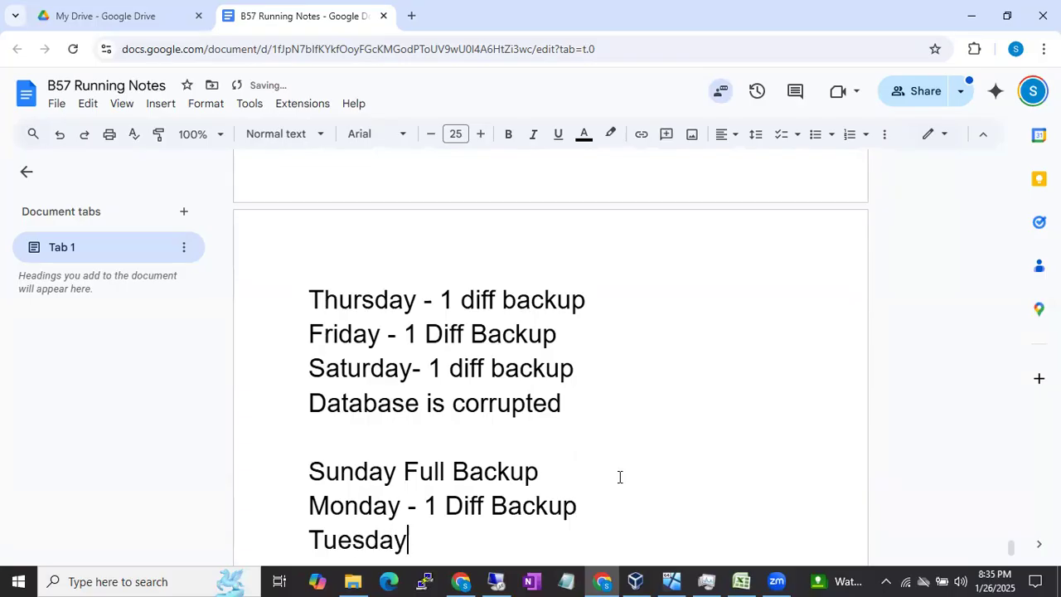
type(" - 1 Diff Bakcup")
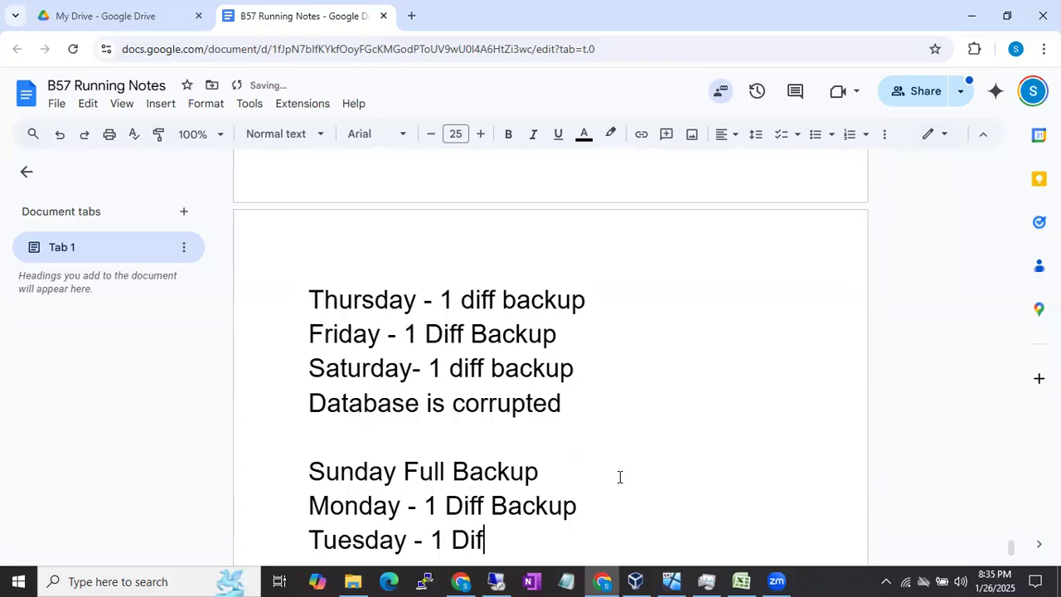
Step: Add the line "Wednesday - 1 Full backup" below the Tuesday entry and start a new line
key("Return")
type("Wed")
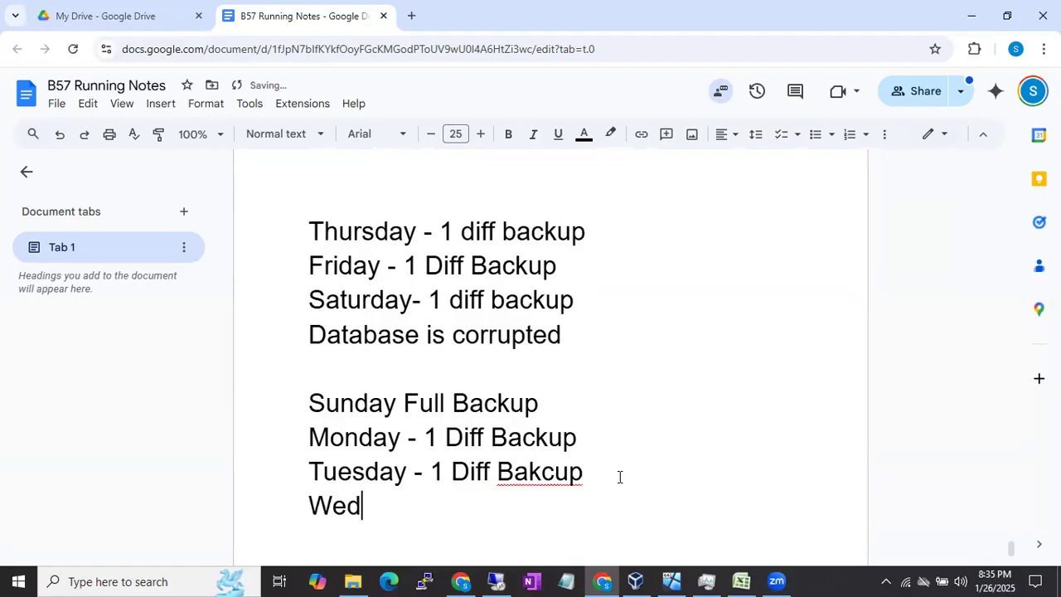
type("nesday")
key("BackSpace")
key("BackSpace")
type("sday - ")
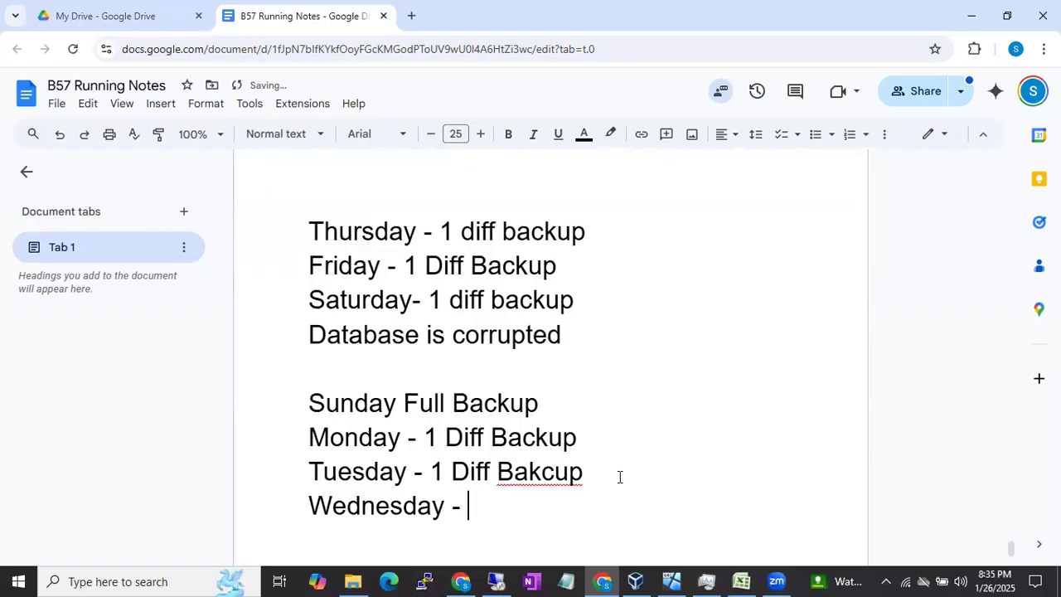
type("1 Full backup")
key("Return")
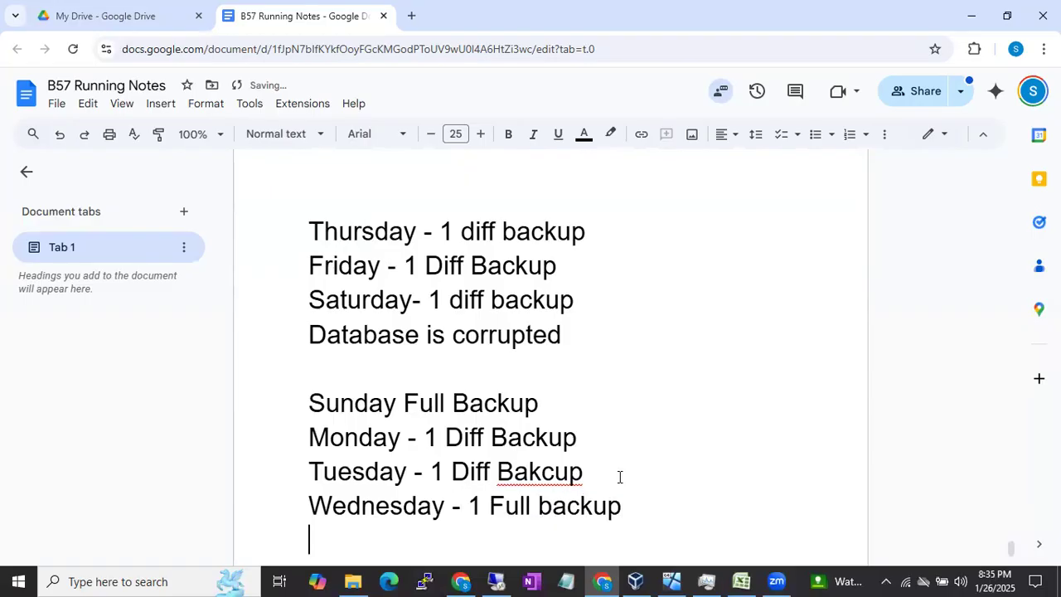
Step: Add the lines "Thursday - 1 Diff Backup" and "Friday - 1 diff Bakcup" to the second schedule
type("Thur")
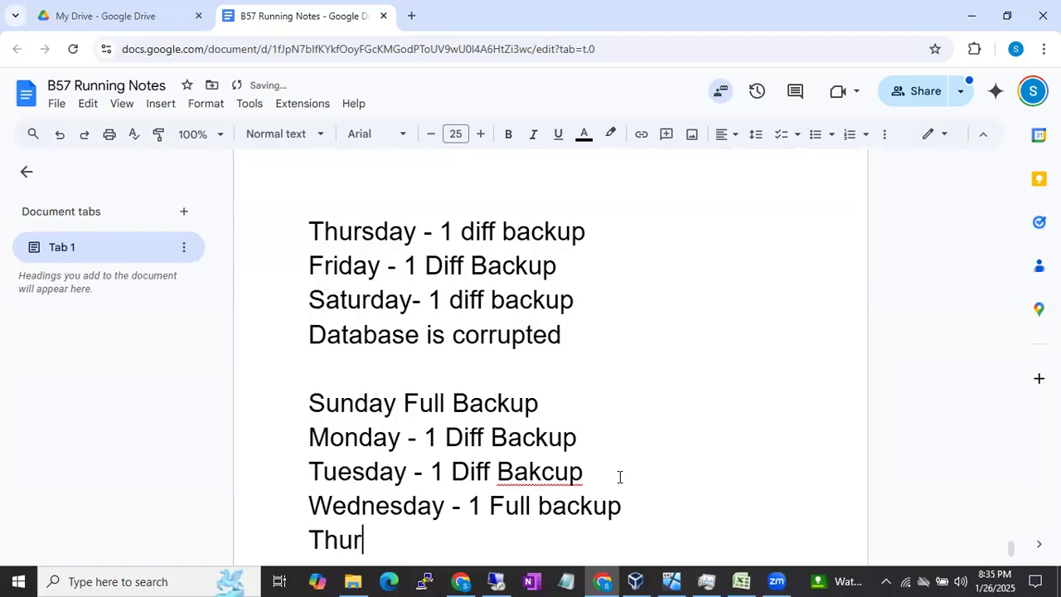
type("sday - ")
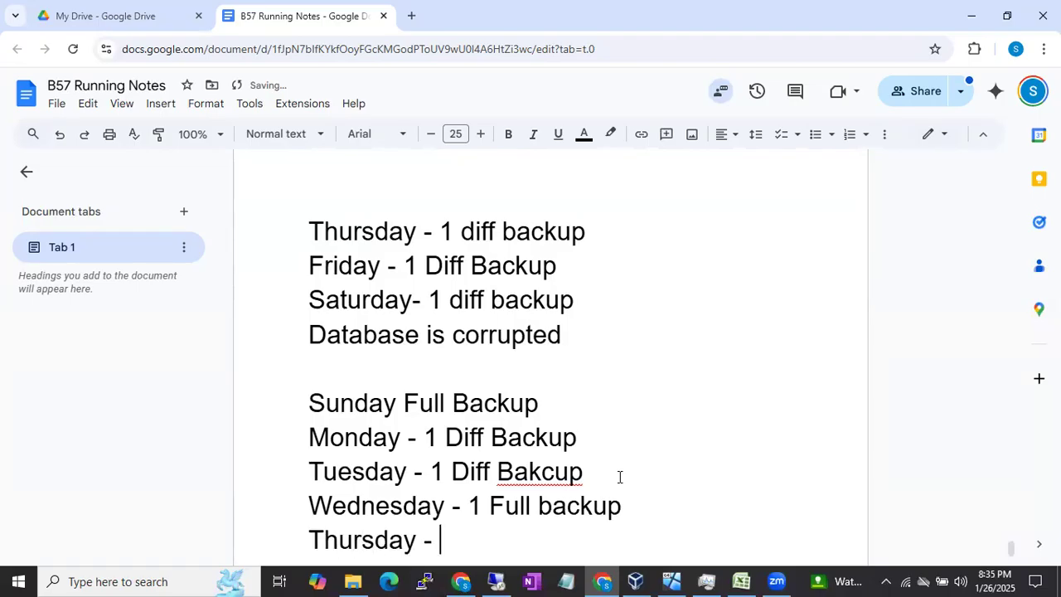
type("1 Diff ")
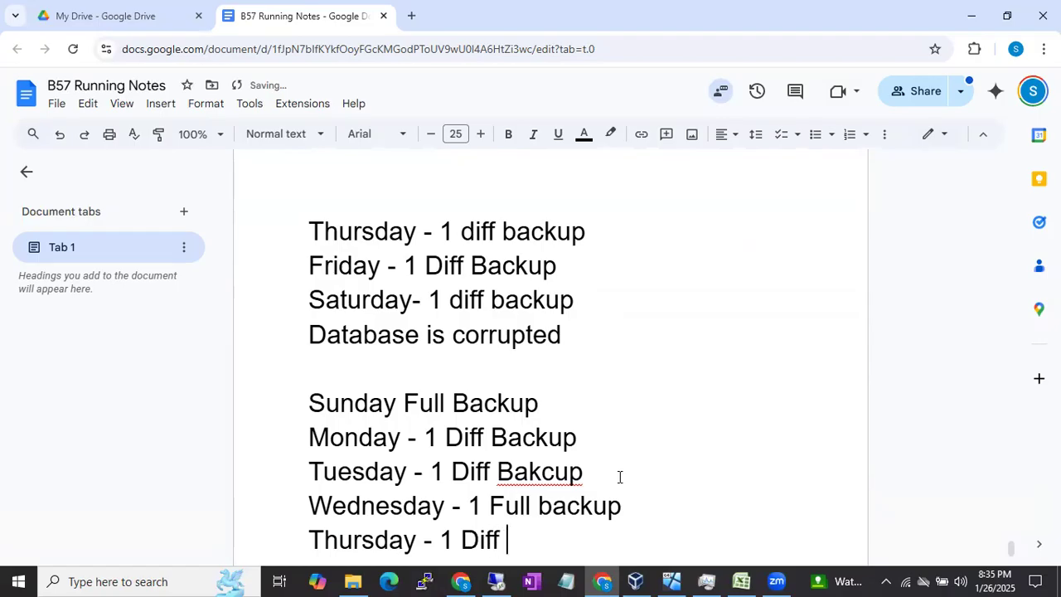
type("Backup")
key("Return")
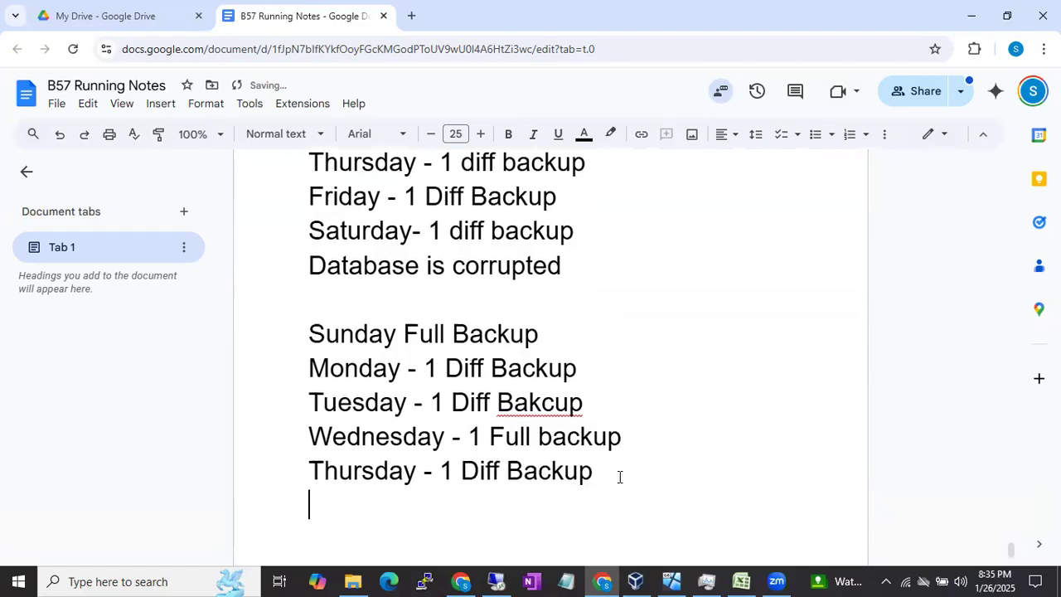
type("Friday ")
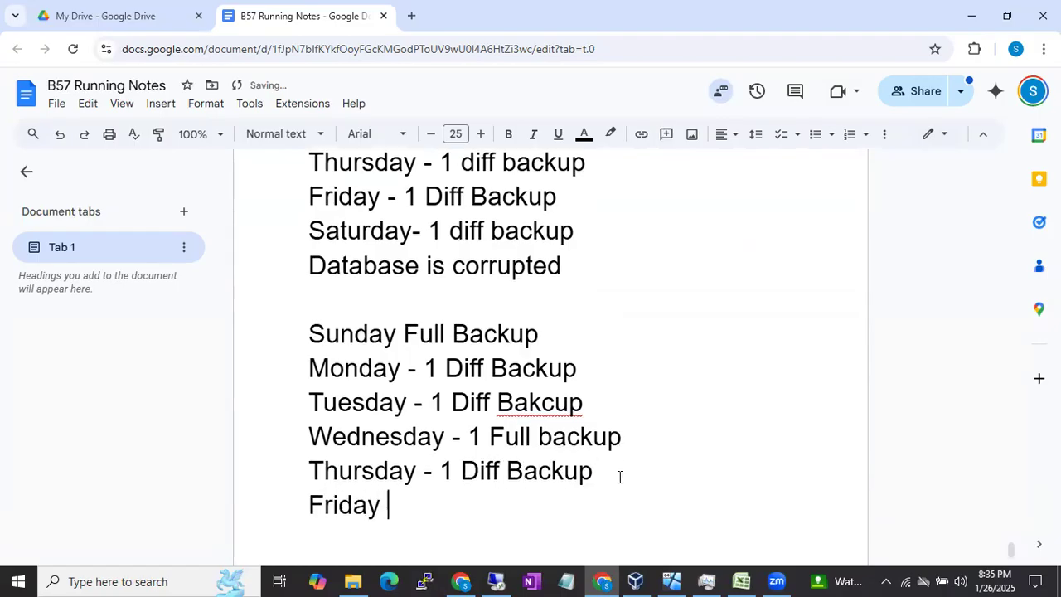
type("- 1 dif")
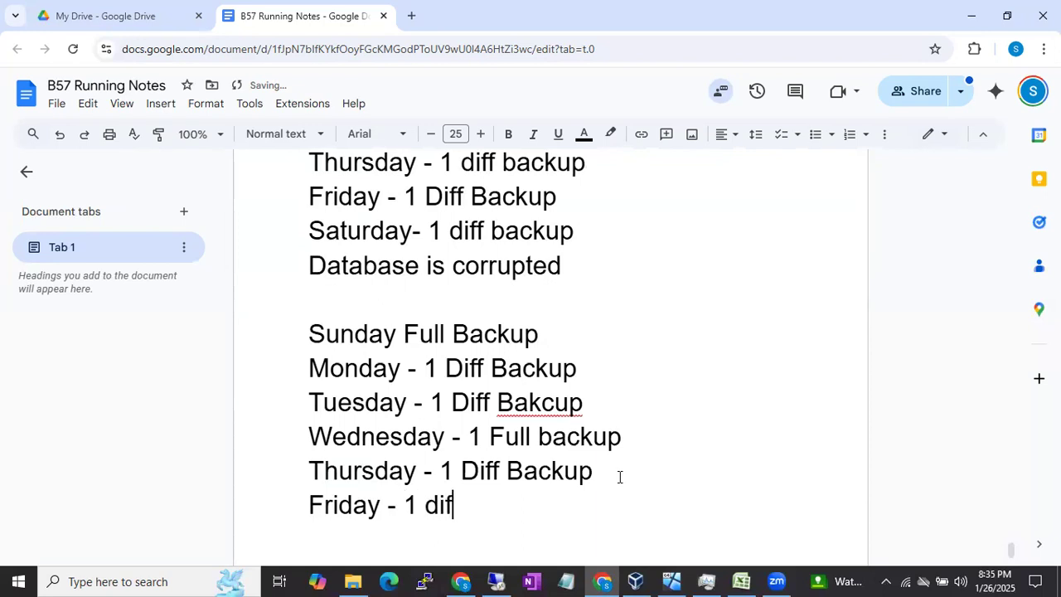
type("f Bakcup")
key("Return")
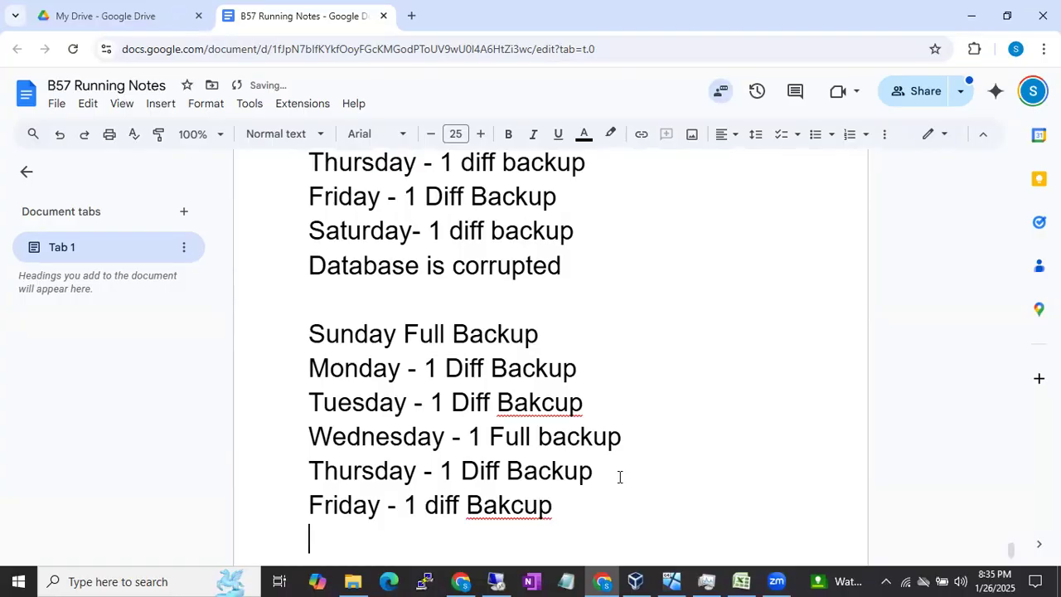
Step: Correct "Bakcup" to "Backup" in the Friday and Tuesday lines using the spelling suggestions
left_click(515, 512)
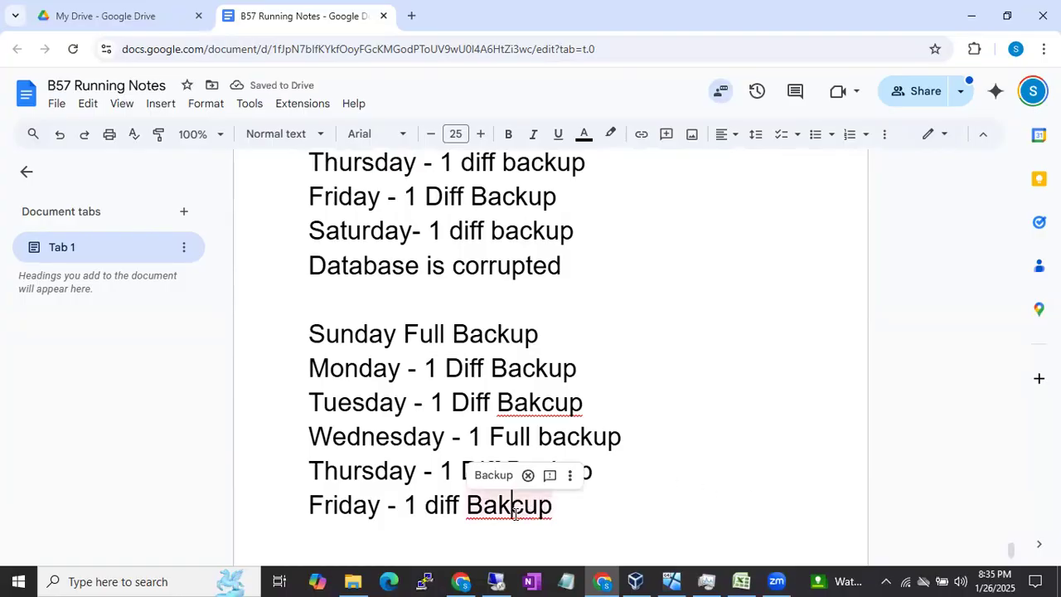
left_click(493, 475)
left_click(515, 407)
left_click(527, 381)
Step: Write "My DB is corrupted on Saturday Morning" on a new line below the Friday entry
left_click(562, 508)
key("Return")
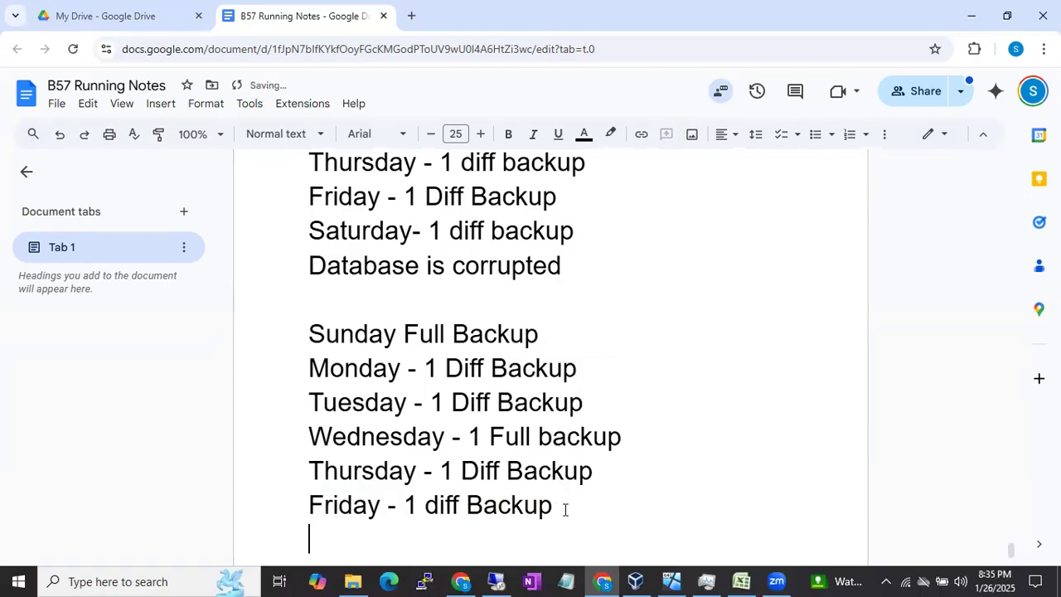
type("My DB is corrupted on Saturday Morning")
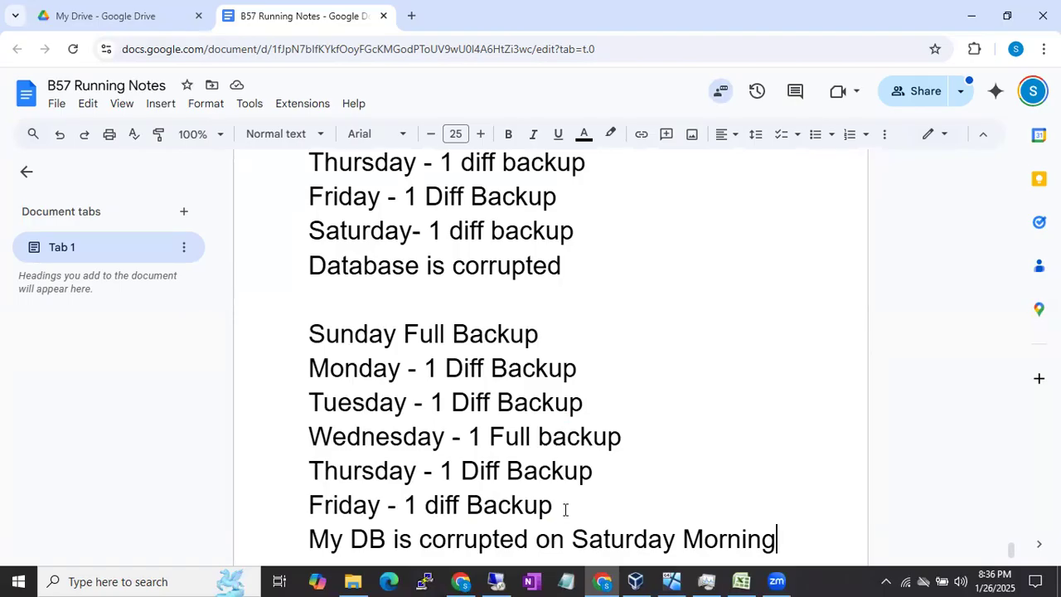
Step: Point out the Wednesday full backup entry by highlighting the whole line and its day name
left_click(315, 437)
left_click_drag(323, 437, 641, 445)
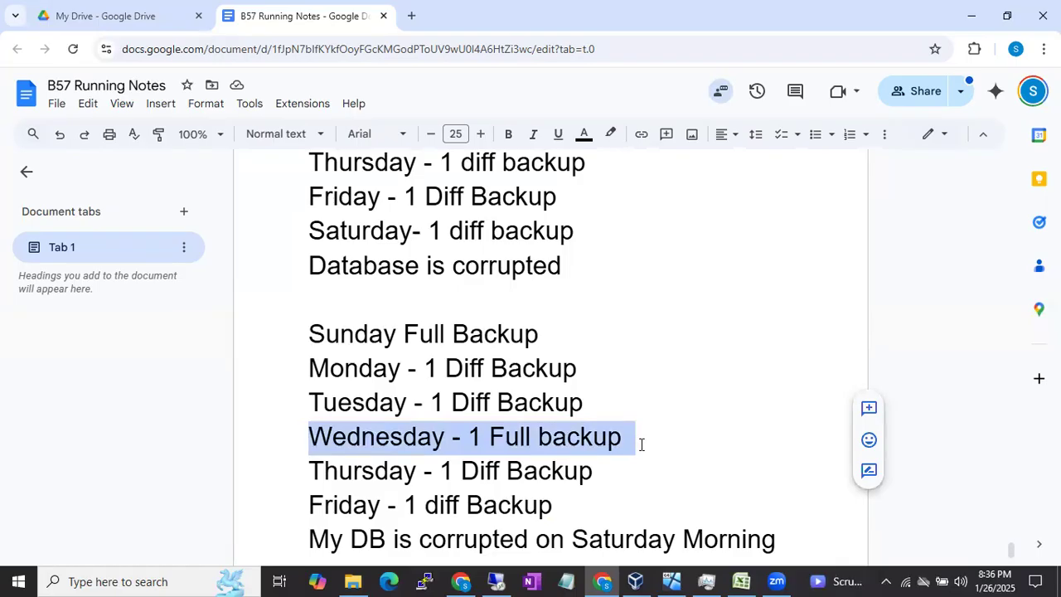
scroll(580, 471, "down", 2)
scroll(579, 471, "down", 1)
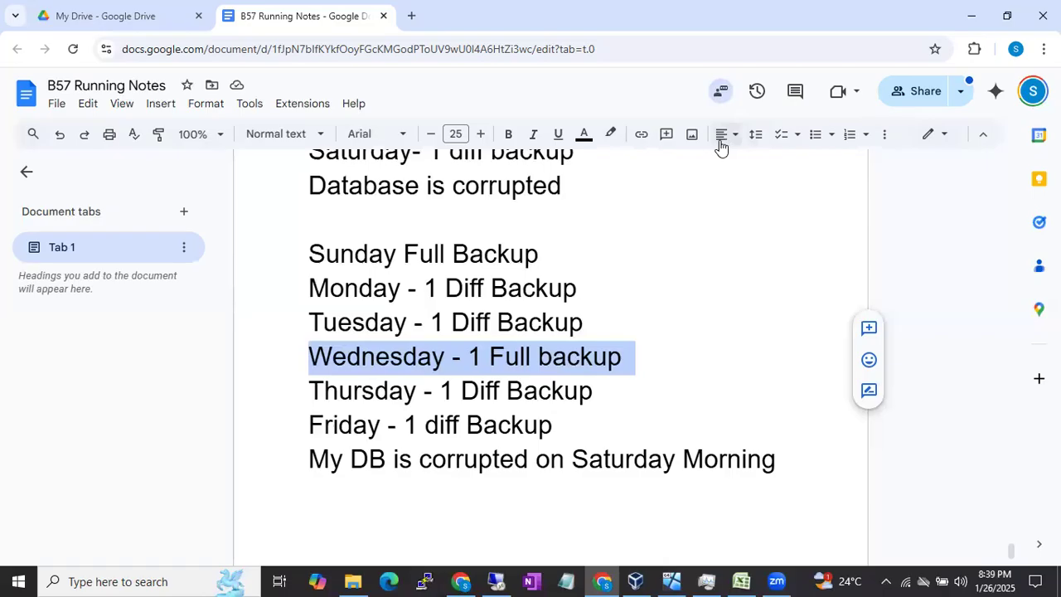
left_click(457, 357)
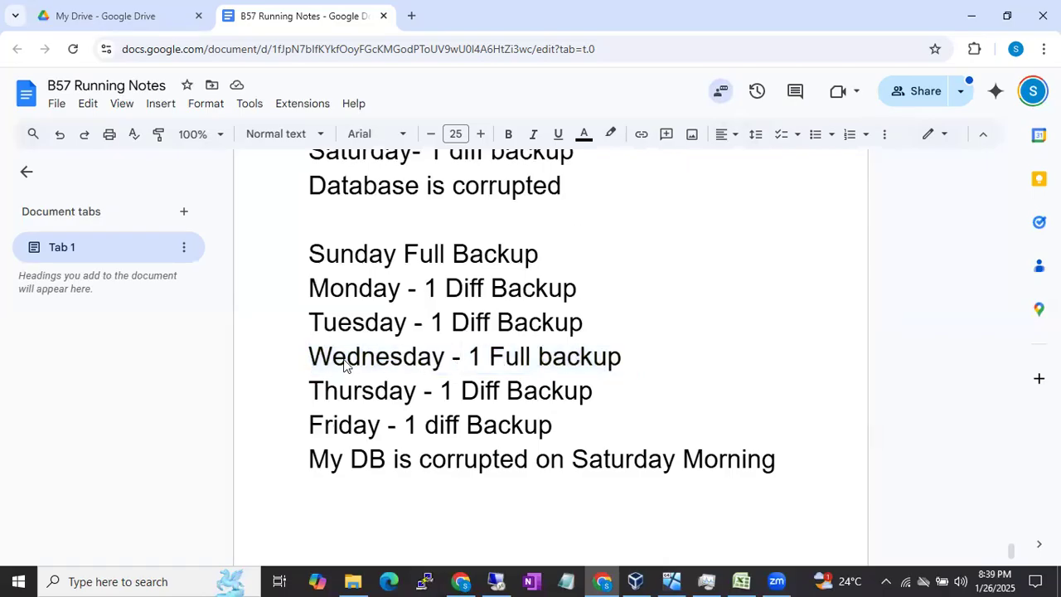
left_click(310, 358)
left_click_drag(311, 362, 440, 365)
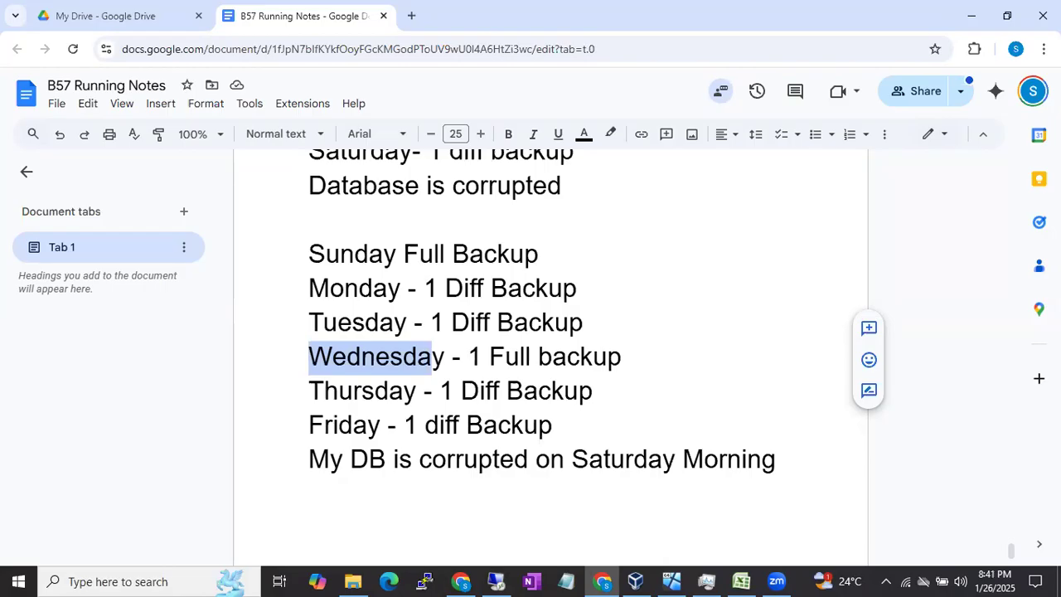
Step: Delete the text "Wednesday - 1 Full backup" from the second schedule, leaving its line blank
left_click(645, 350)
left_click_drag(646, 350, 306, 360)
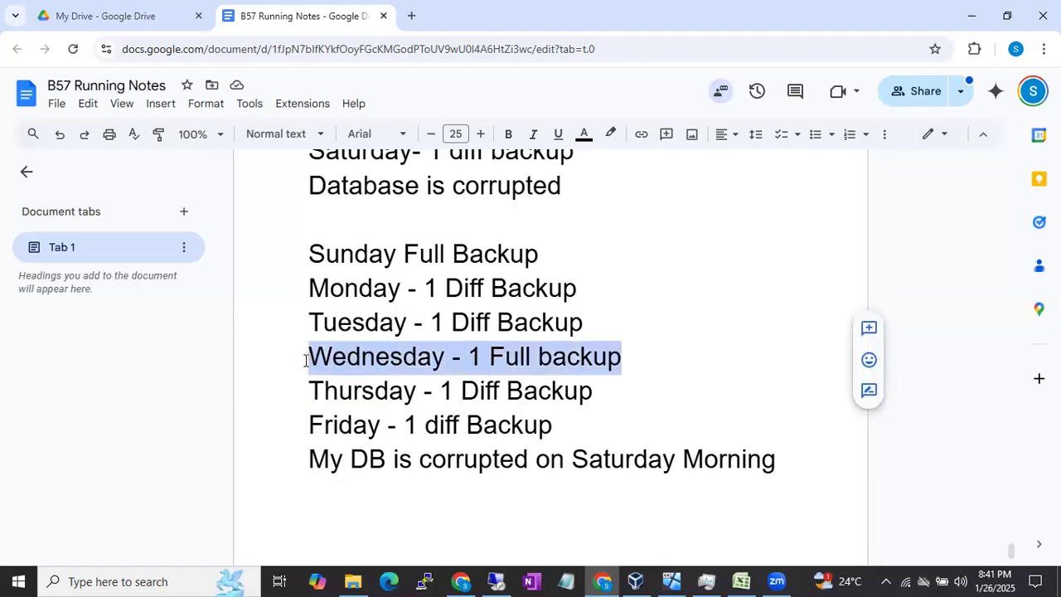
key("BackSpace")
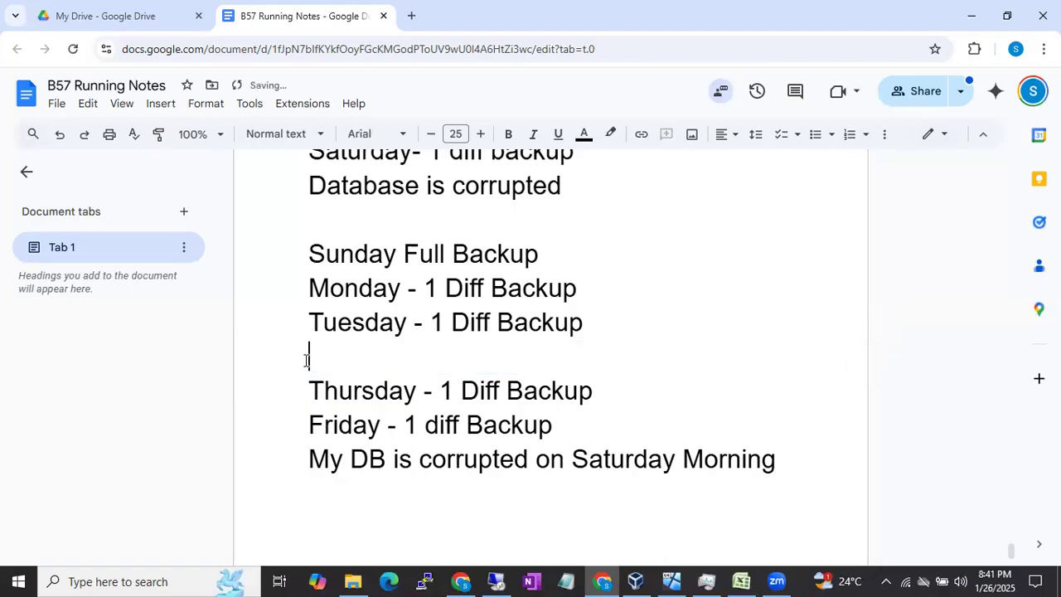
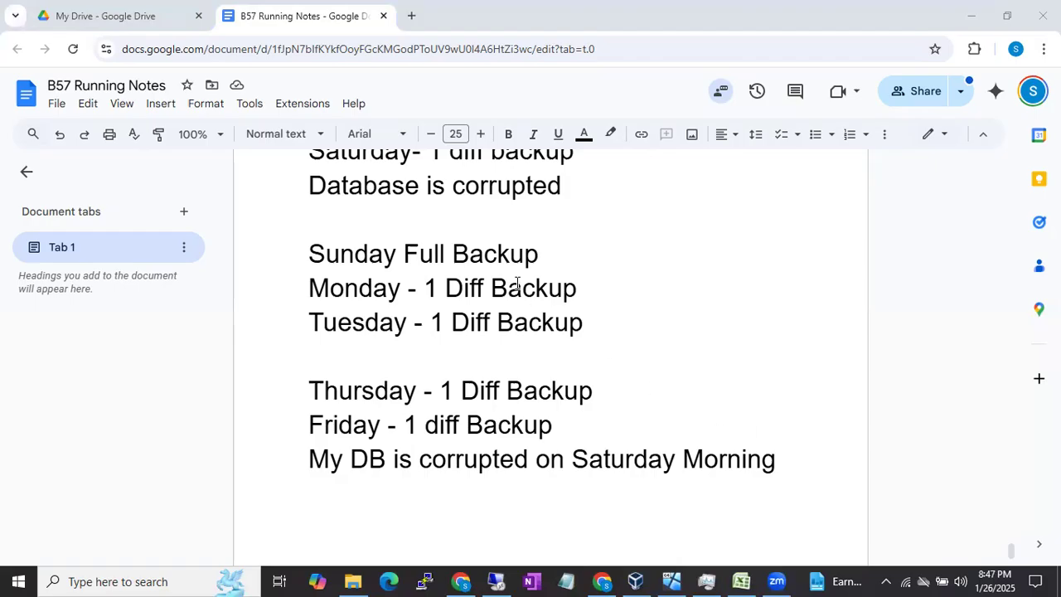
Step: Point out the Sunday full backup, Tuesday diff and Friday diff entries of the second schedule by highlighting them
left_click_drag(310, 252, 553, 254)
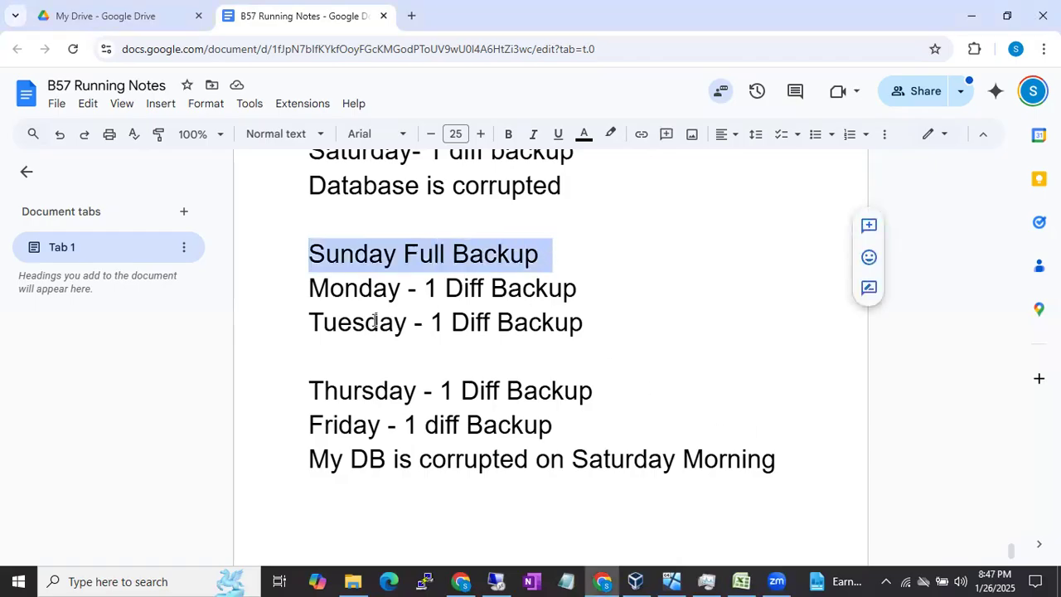
left_click_drag(310, 322, 585, 325)
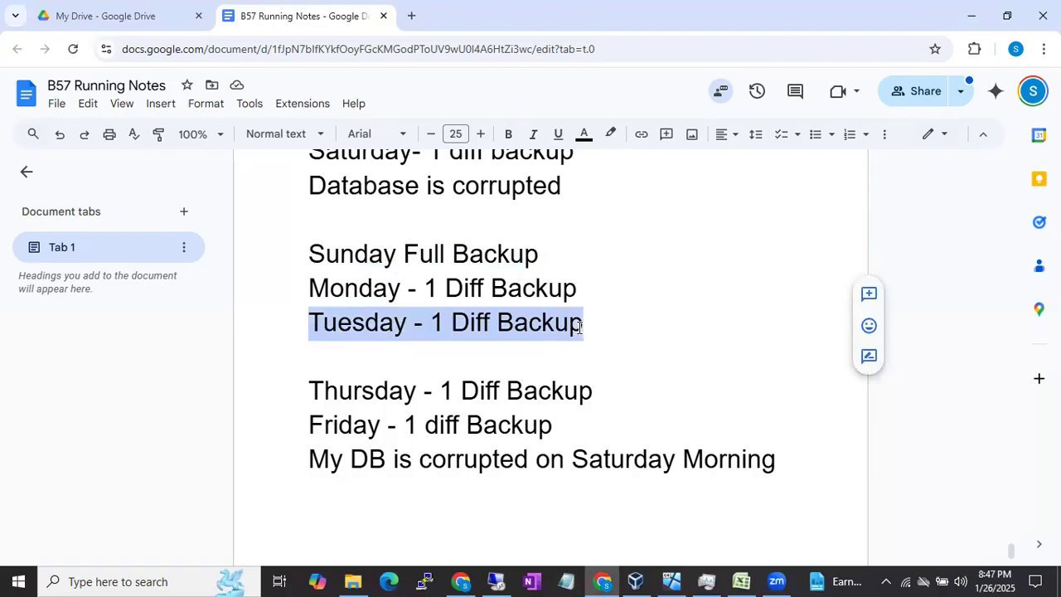
left_click(300, 423)
left_click_drag(301, 423, 533, 419)
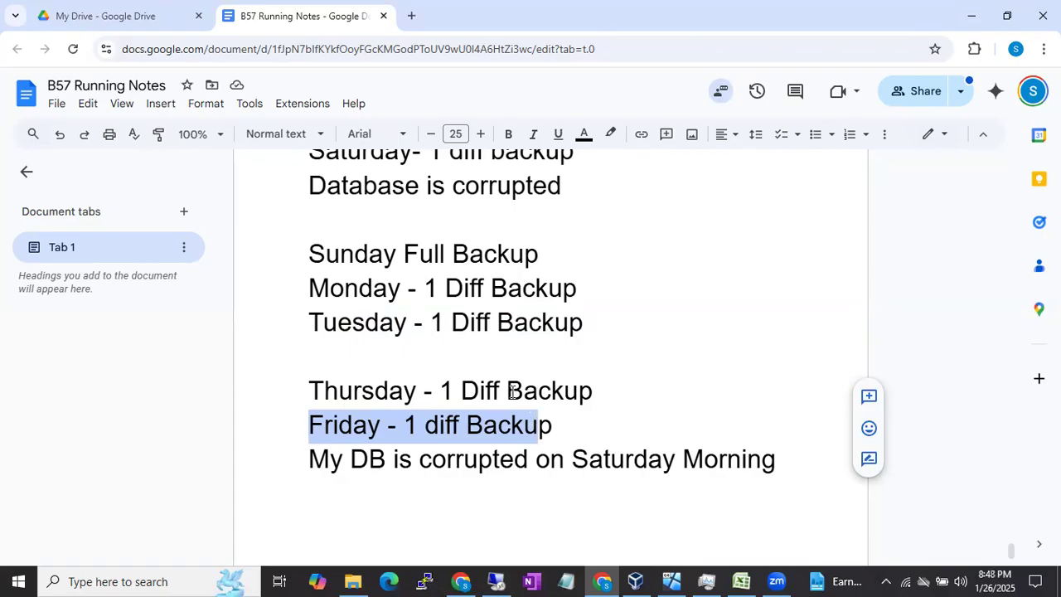
double_click(317, 254)
left_click(528, 263, "shift")
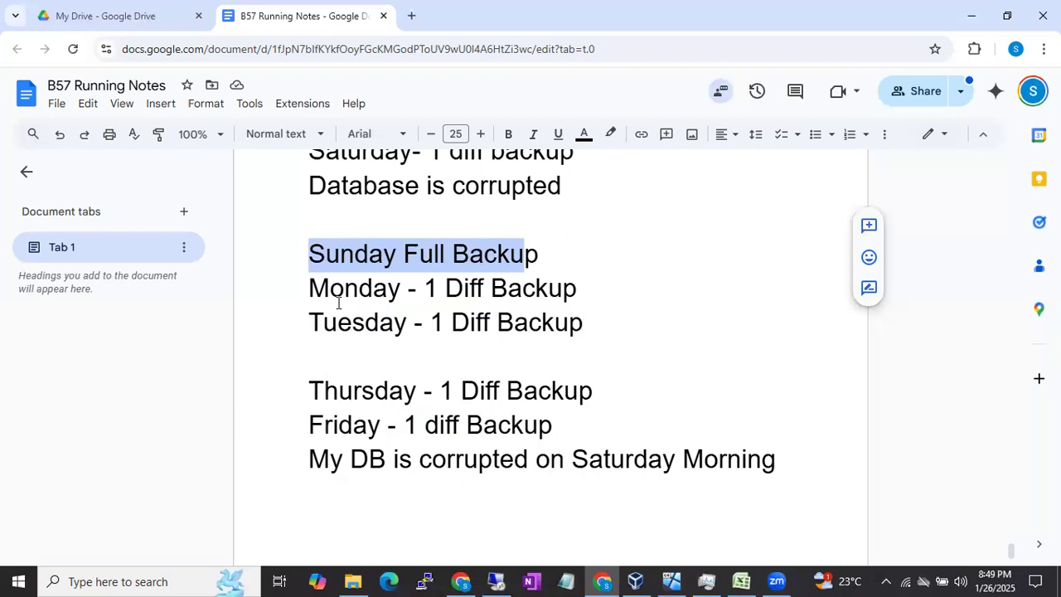
Step: Point out the Friday and Sunday entries and the blank line, and undo the deletion of "Wednesday - 1 Full backup"
double_click(310, 426)
left_click_drag(443, 423, 502, 424)
left_click_drag(311, 253, 489, 248)
left_click_drag(312, 353, 437, 357)
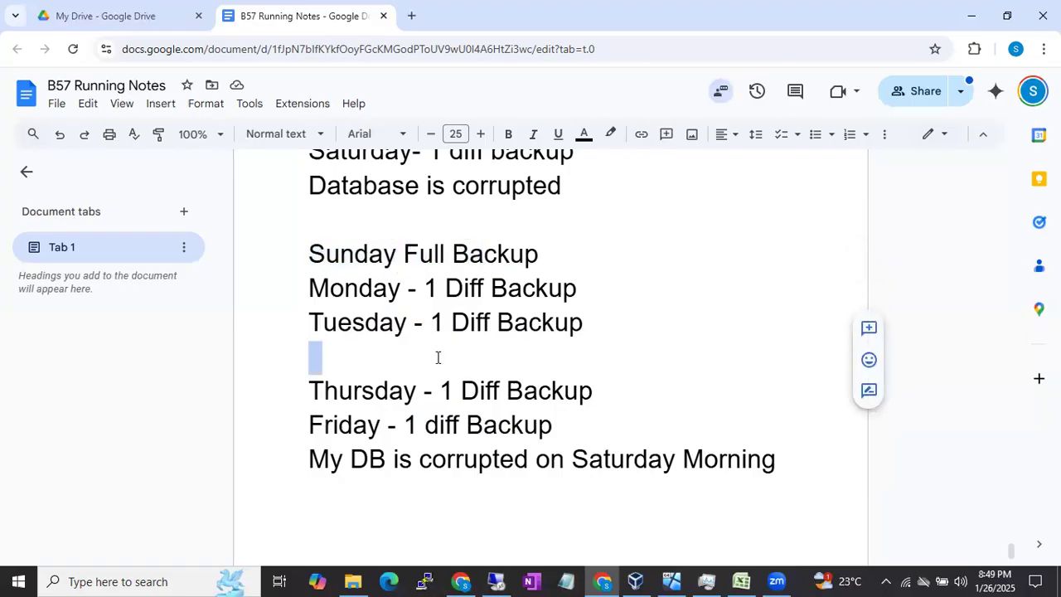
key("ctrl+z")
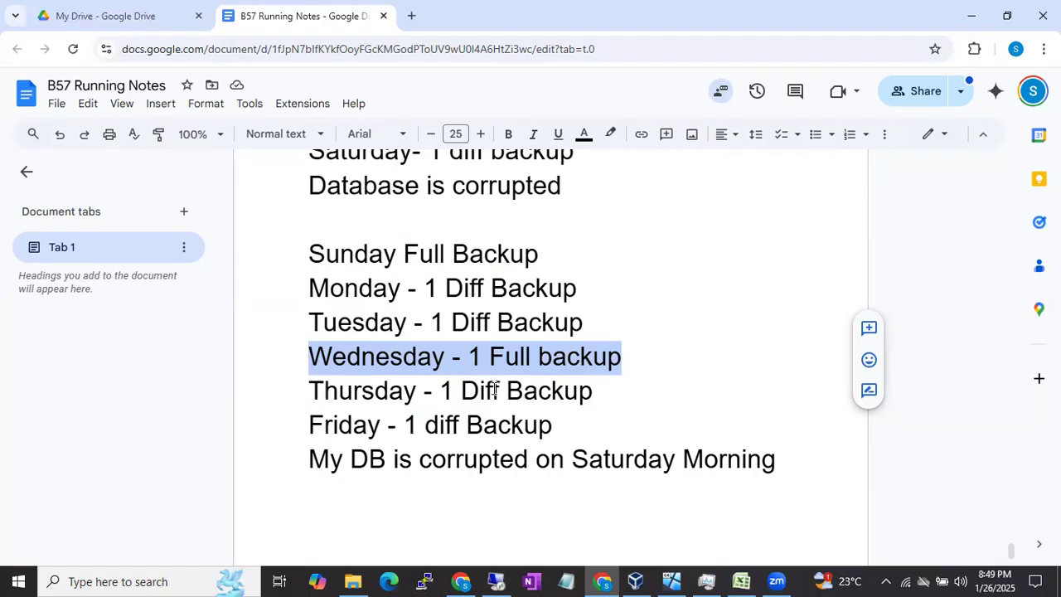
Step: Compare the Friday diff backup with the Wednesday full backup by highlighting each entry's backup text in turn
left_click_drag(405, 425, 539, 424)
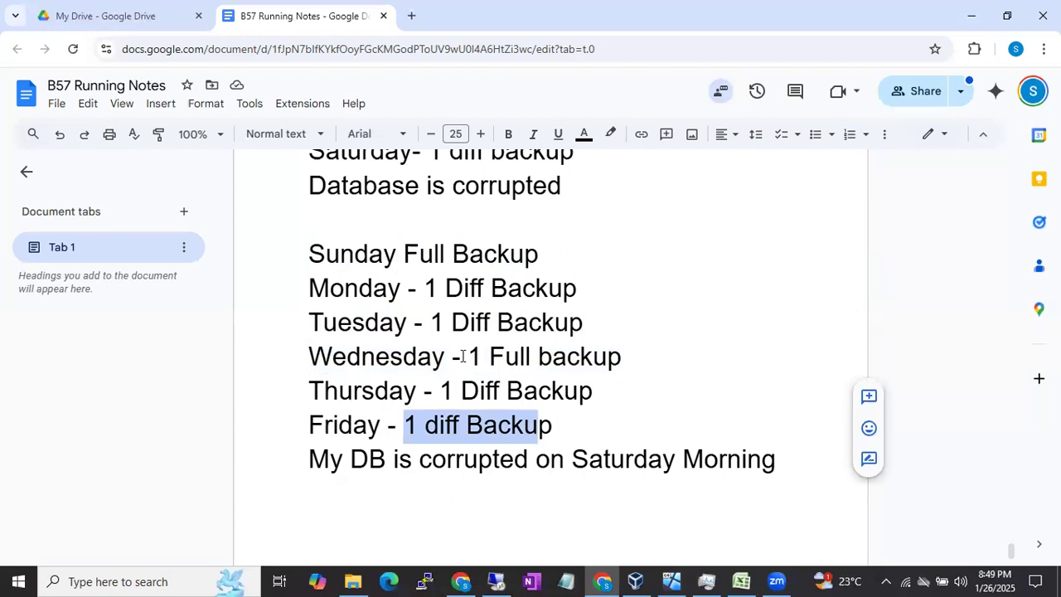
left_click_drag(463, 357, 609, 358)
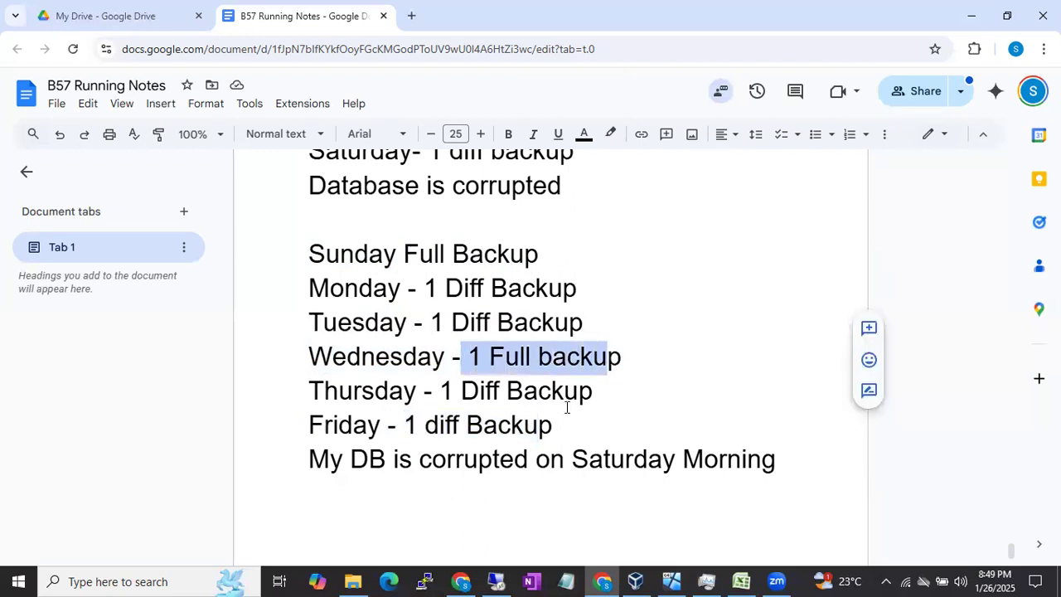
left_click_drag(492, 426, 418, 428)
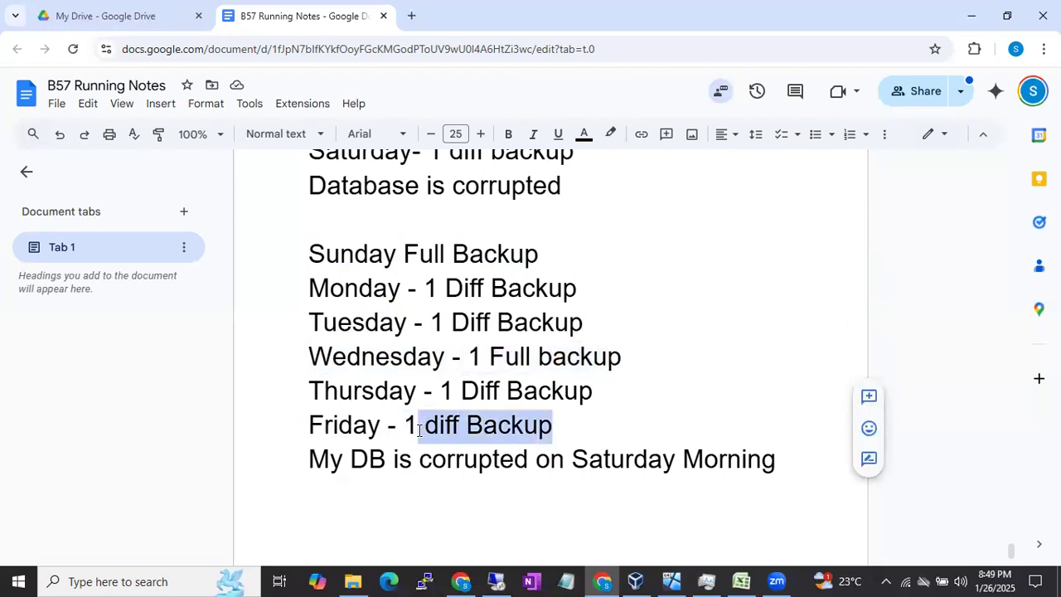
left_click_drag(453, 355, 580, 358)
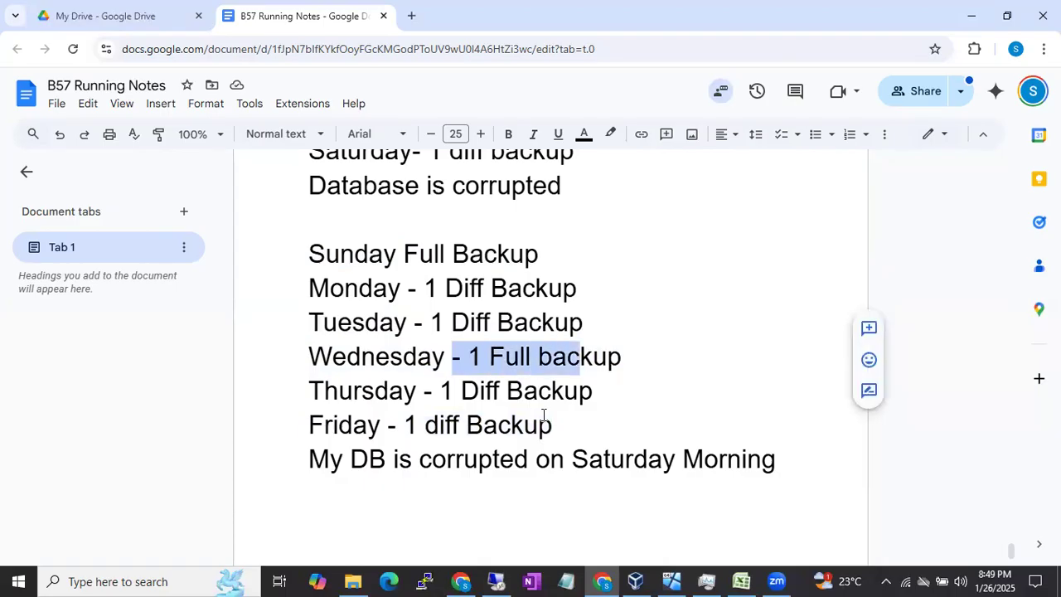
left_click_drag(552, 424, 439, 424)
Step: Highlight the Sunday and Wednesday full backup lines in turn against the Friday diff line to show the restore choices
left_click_drag(304, 254, 516, 255)
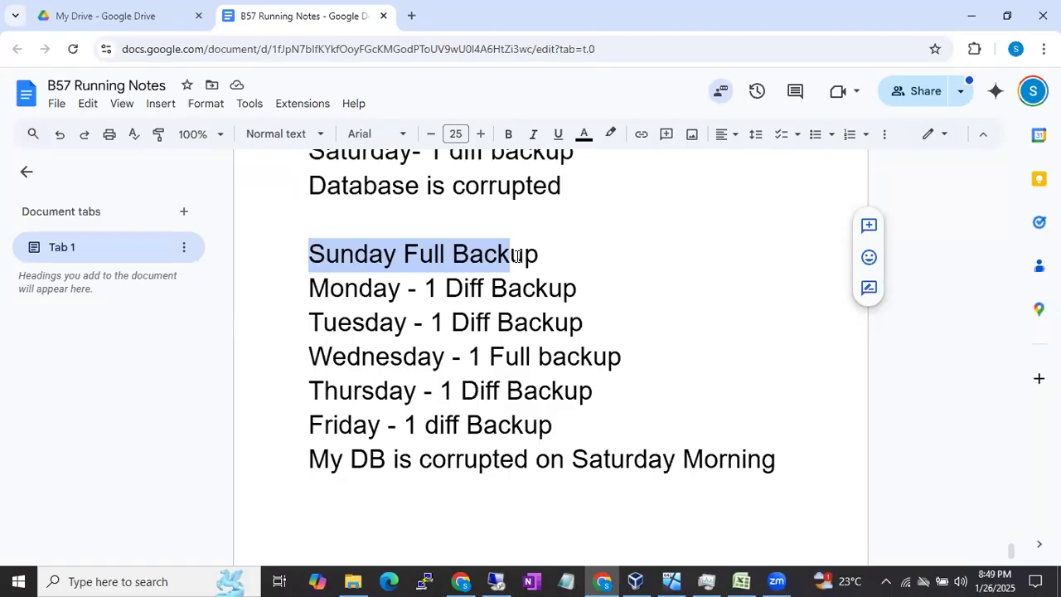
left_click_drag(306, 357, 562, 358)
left_click_drag(564, 422, 323, 421)
left_click_drag(311, 357, 590, 362)
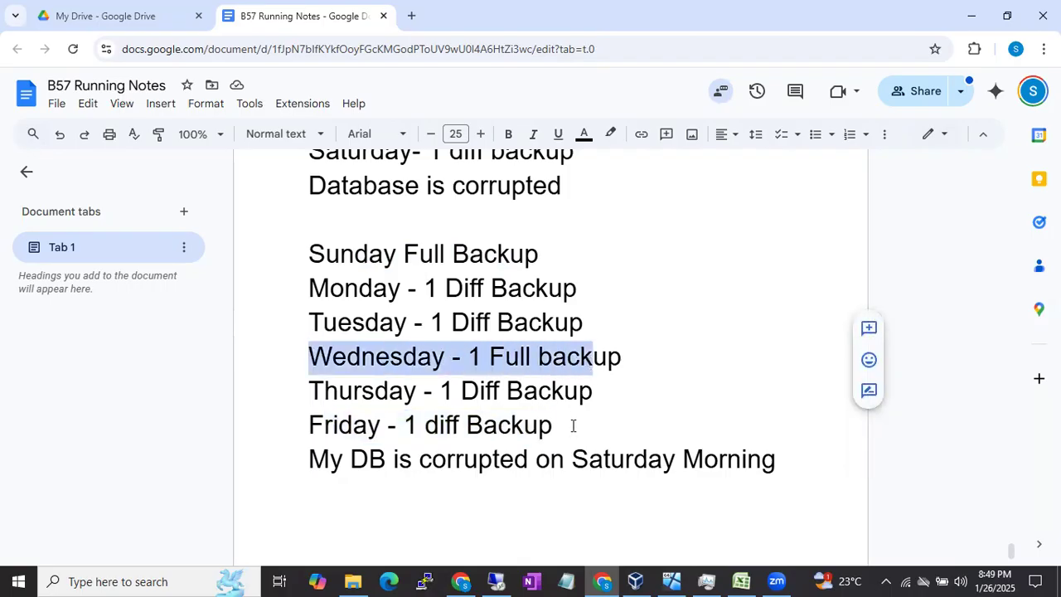
left_click_drag(564, 426, 397, 424)
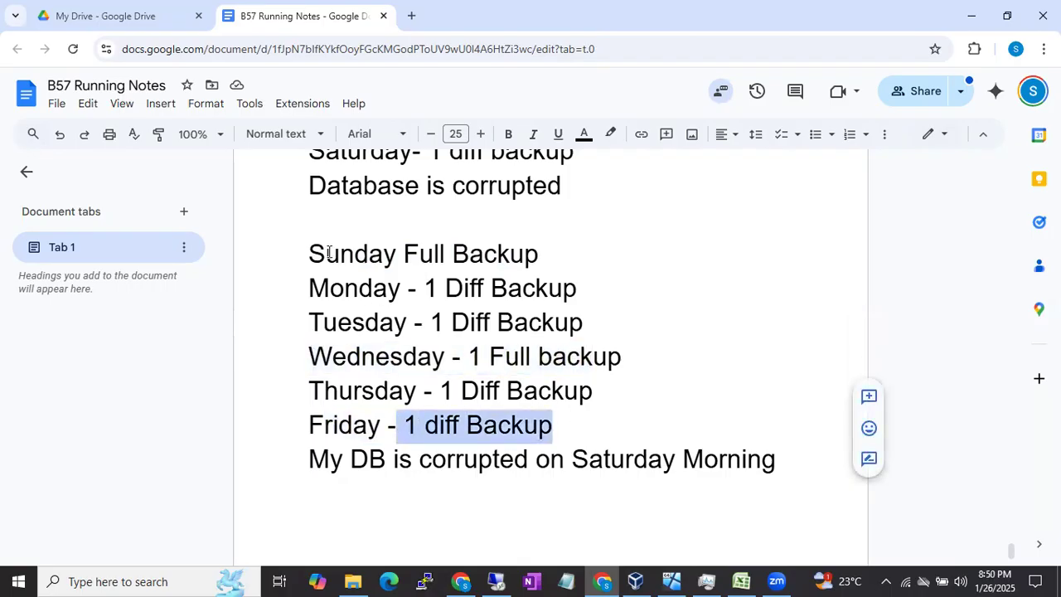
left_click_drag(327, 253, 500, 257)
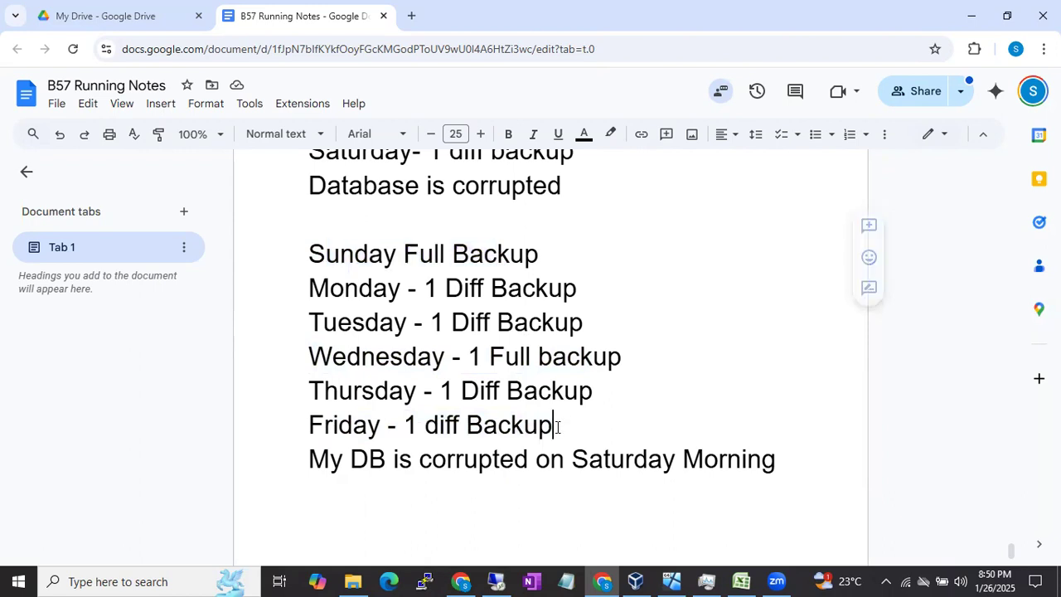
left_click_drag(557, 423, 325, 424)
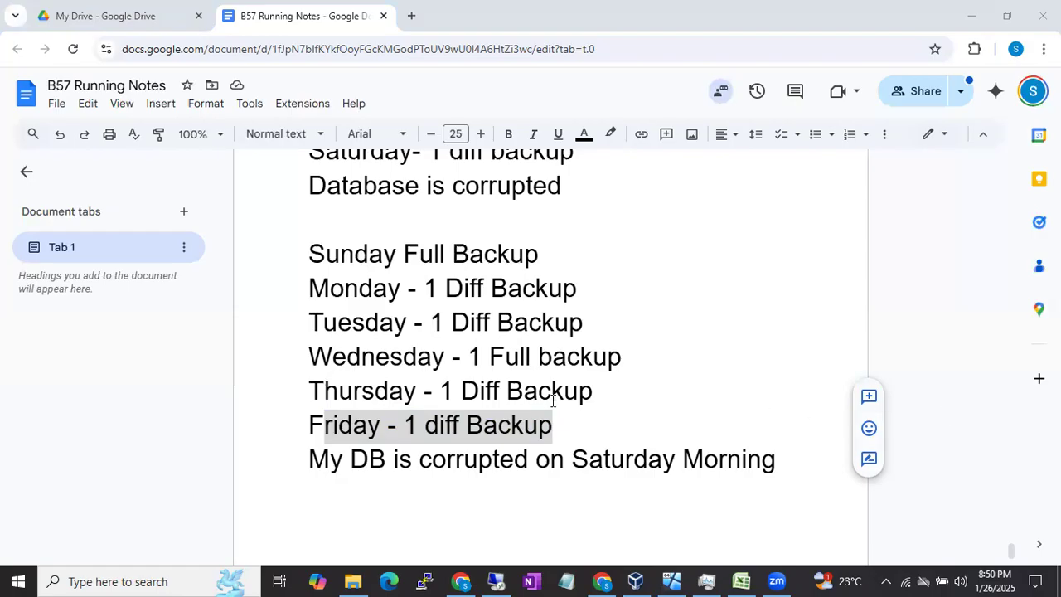
left_click_drag(332, 356, 609, 356)
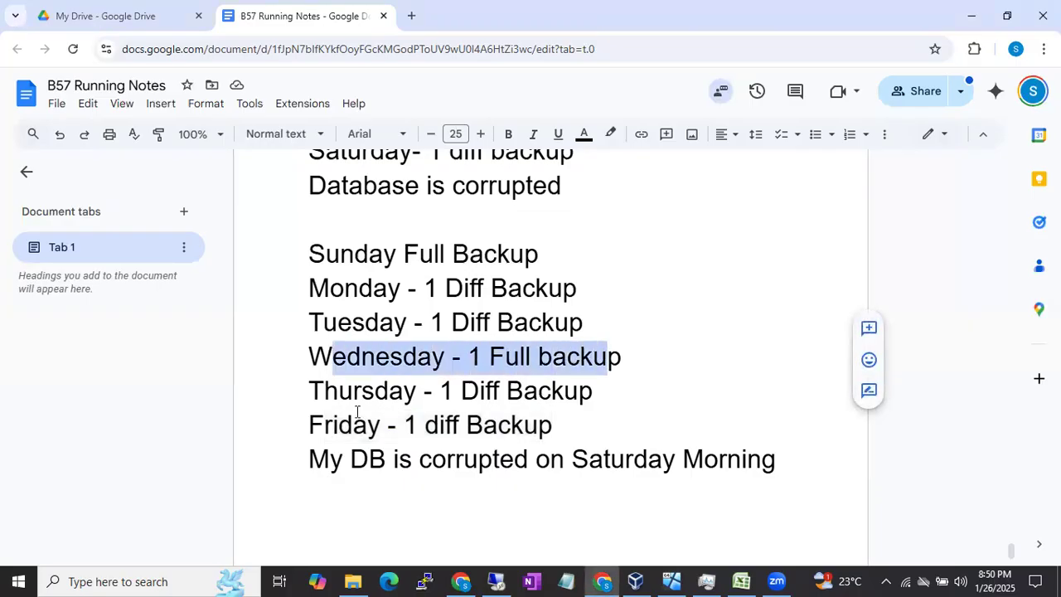
left_click(310, 425)
left_click_drag(310, 425, 553, 424)
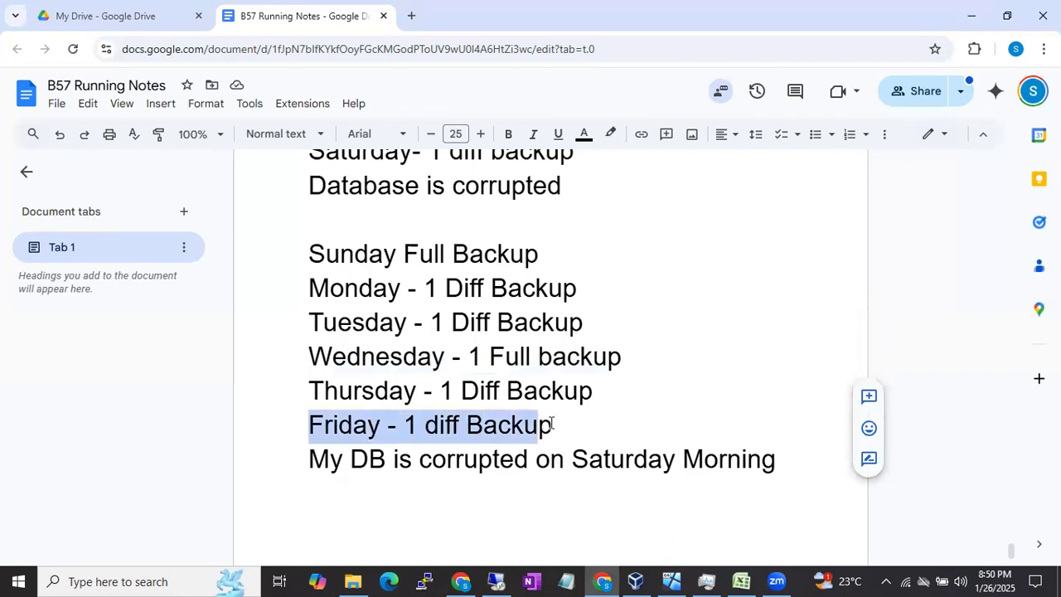
Step: Highlight the Sunday full and Tuesday diff entries as a pair, and the lines from Wednesday down to the corruption note
left_click_drag(308, 254, 497, 253)
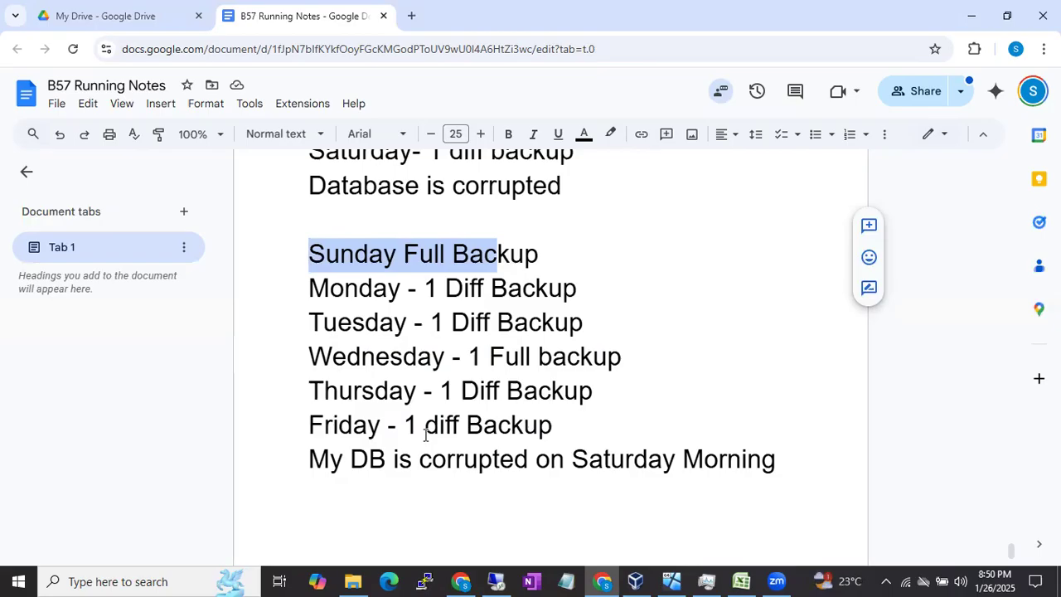
left_click_drag(308, 325, 607, 323)
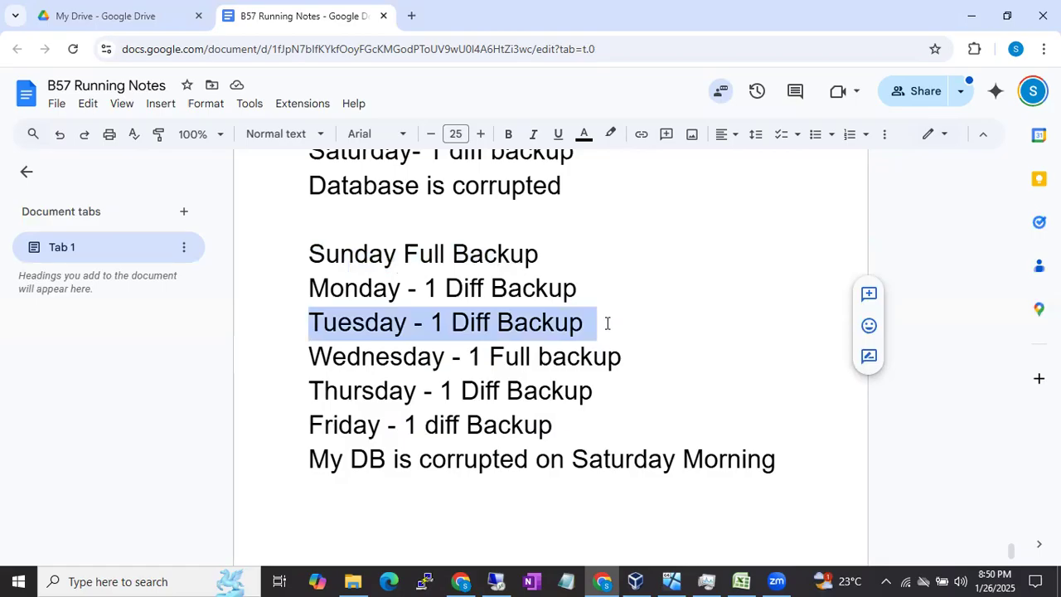
left_click(315, 254)
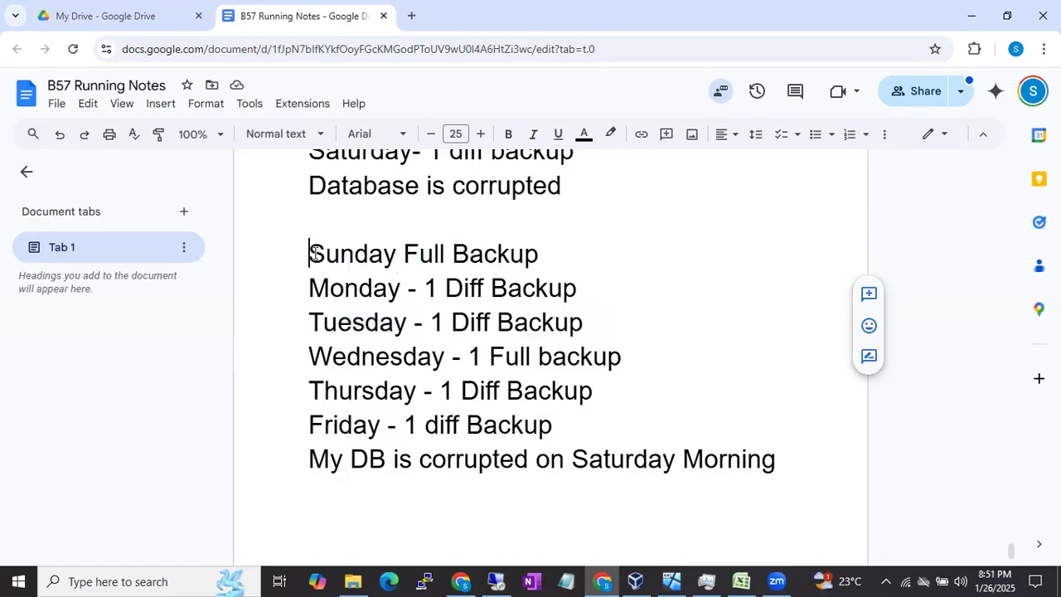
left_click_drag(315, 254, 537, 257)
left_click_drag(319, 322, 544, 325)
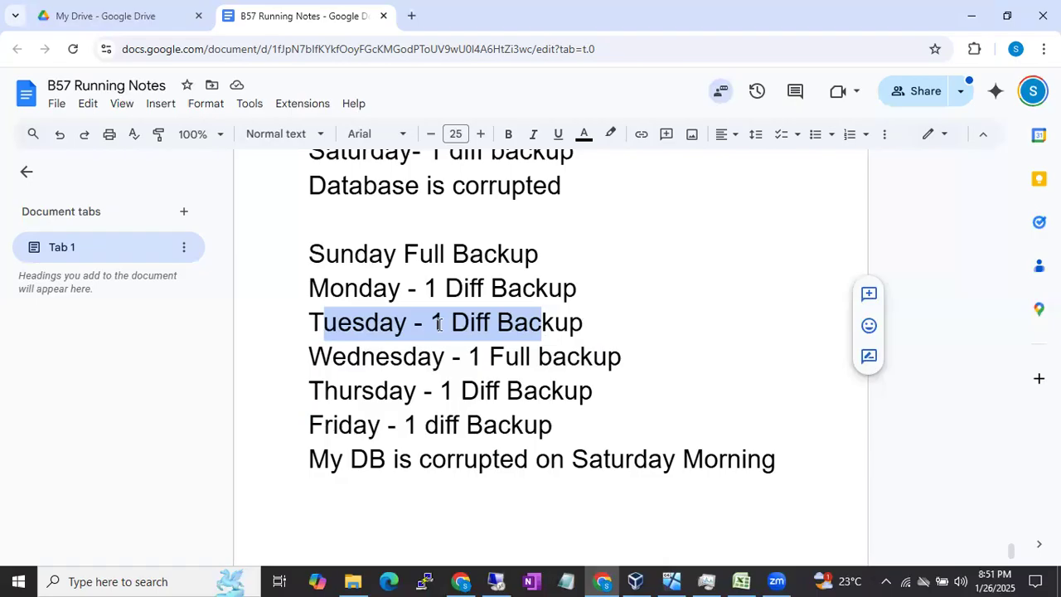
left_click(580, 323)
left_click_drag(604, 318, 391, 329)
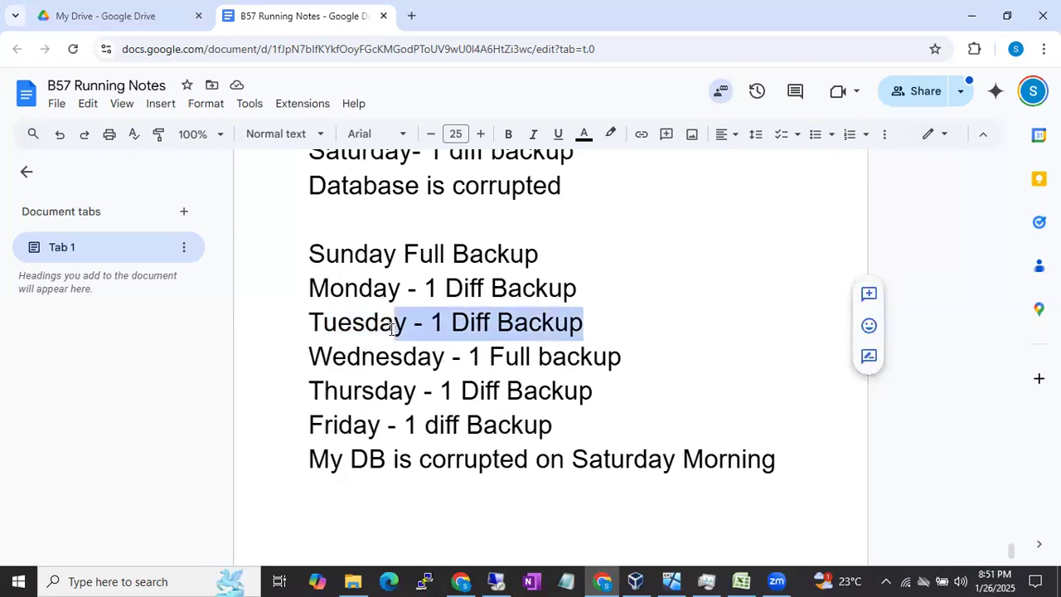
left_click_drag(310, 248, 447, 245)
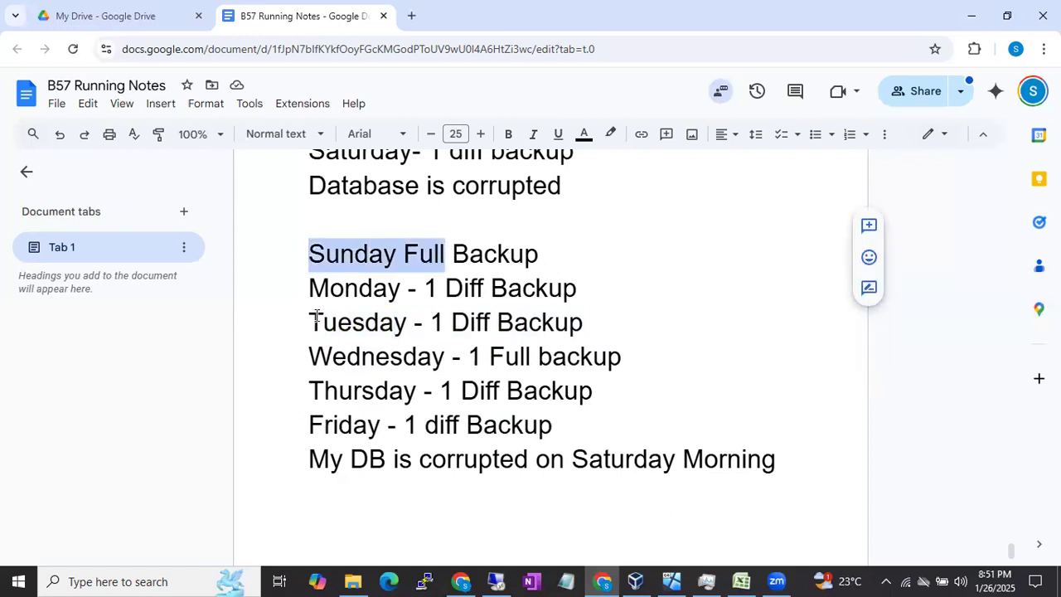
left_click_drag(310, 320, 502, 317)
left_click_drag(308, 352, 615, 461)
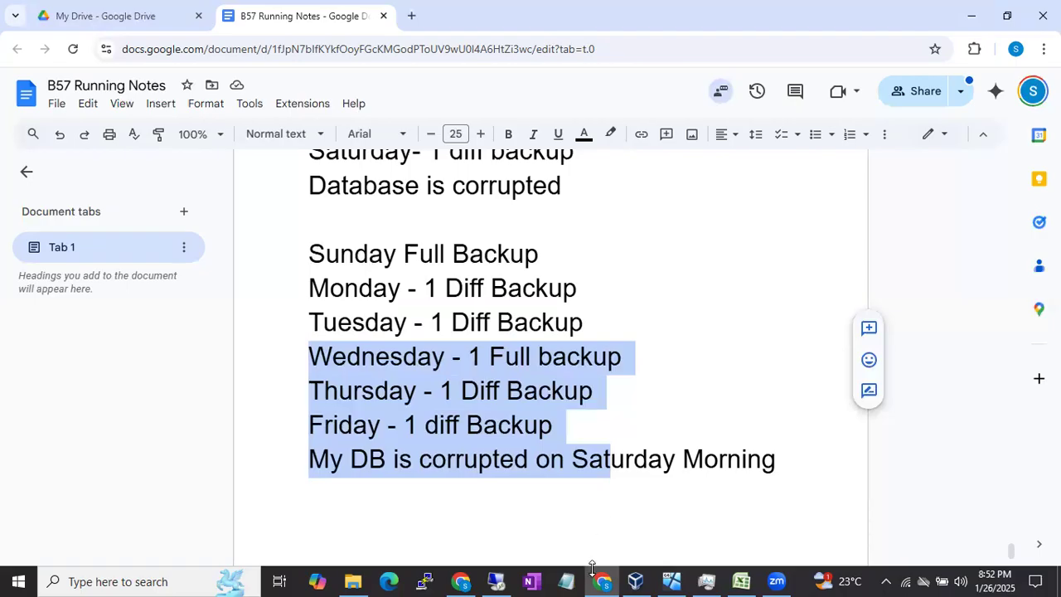
Step: Switch to SSMS, open the Back Up Database dialog for the Amazon database and set the backup type to Differential
left_click(507, 579)
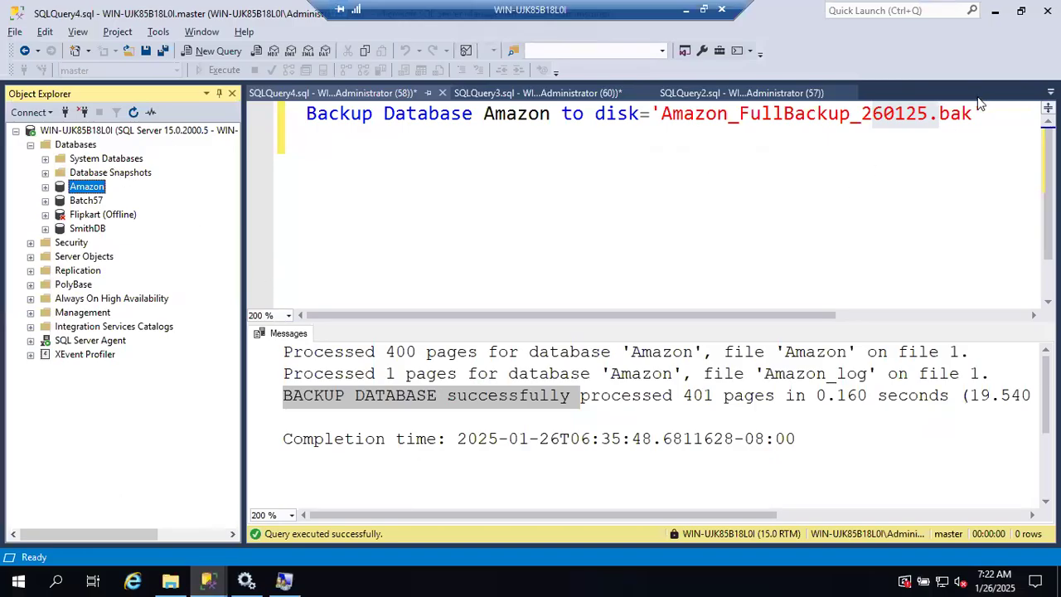
right_click(97, 189)
mouse_move(201, 248)
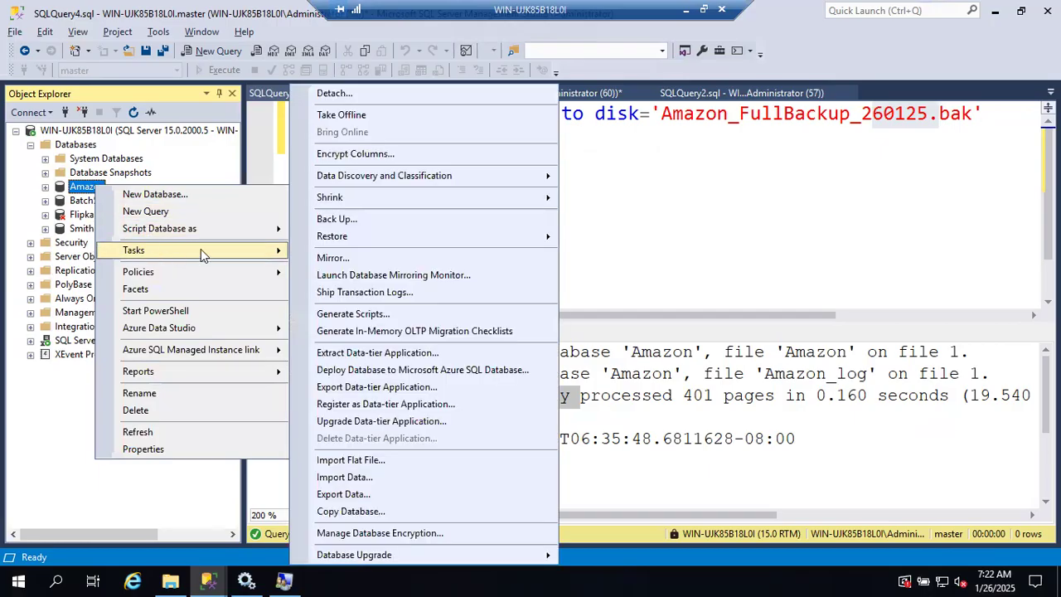
left_click(367, 222)
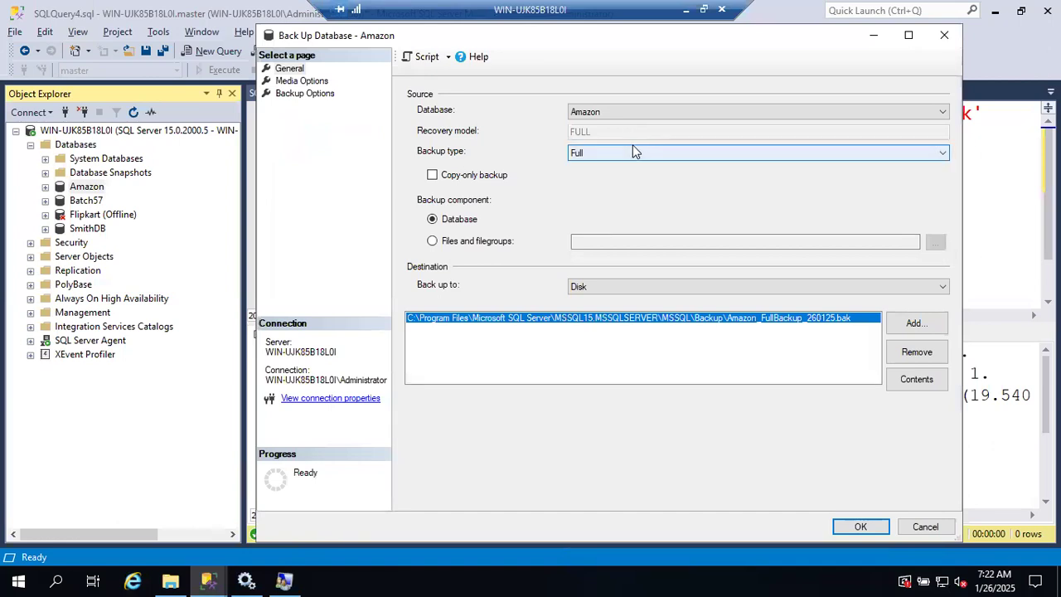
left_click(604, 160)
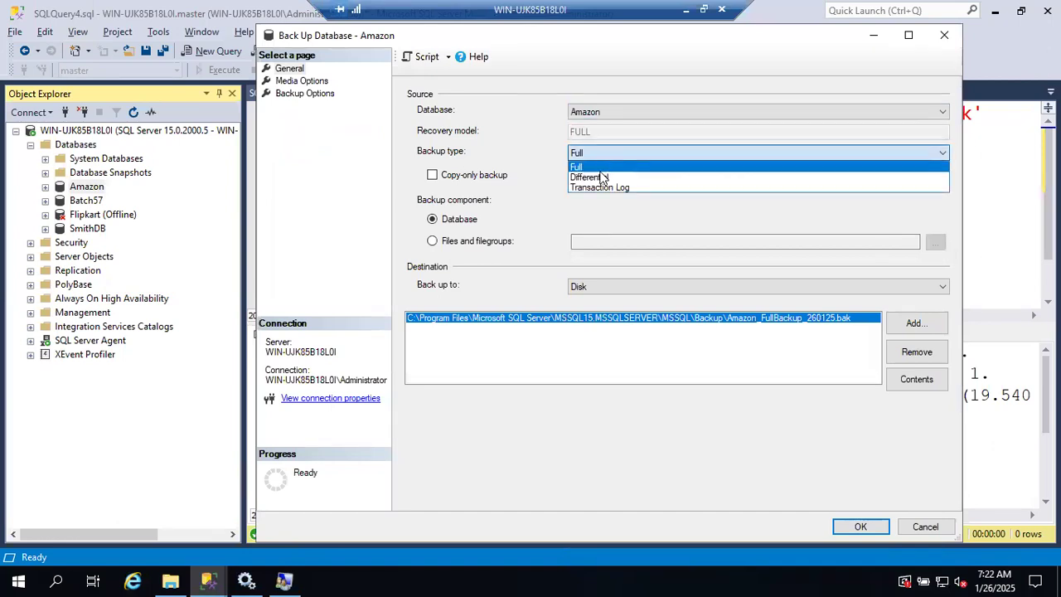
left_click(603, 174)
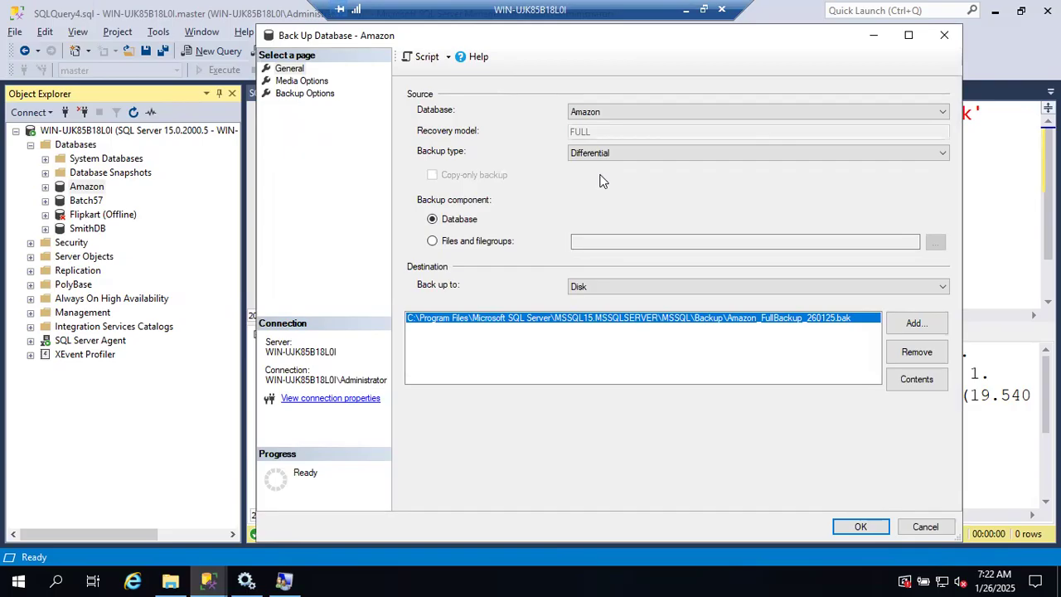
Step: Remove the existing full backup file from the destination list and browse for a new disk destination file
left_click(895, 356)
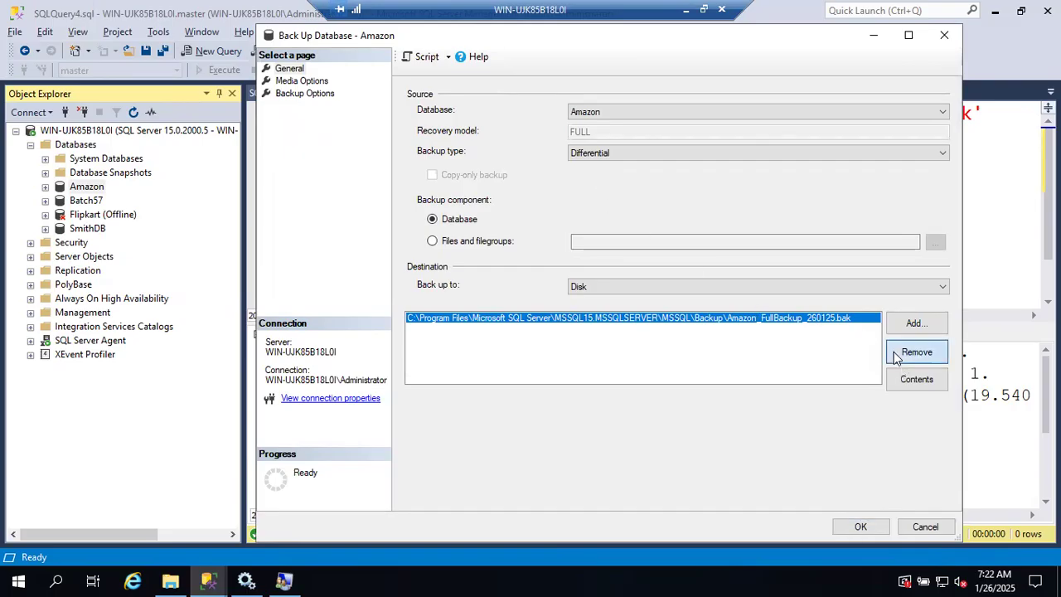
left_click(912, 325)
left_click(655, 286)
Step: Name the new backup file Amazon_DiffBackup_26012025.bak in the MSSQLSERVER instance's Backup folder
left_click(526, 466)
type("Ama")
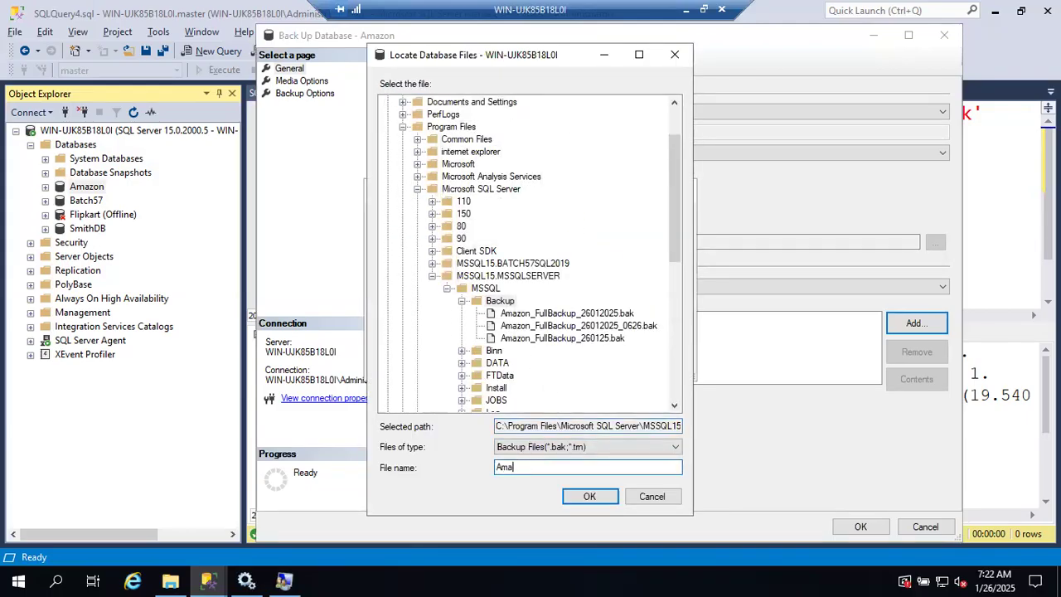
type("zon_DiffBackup")
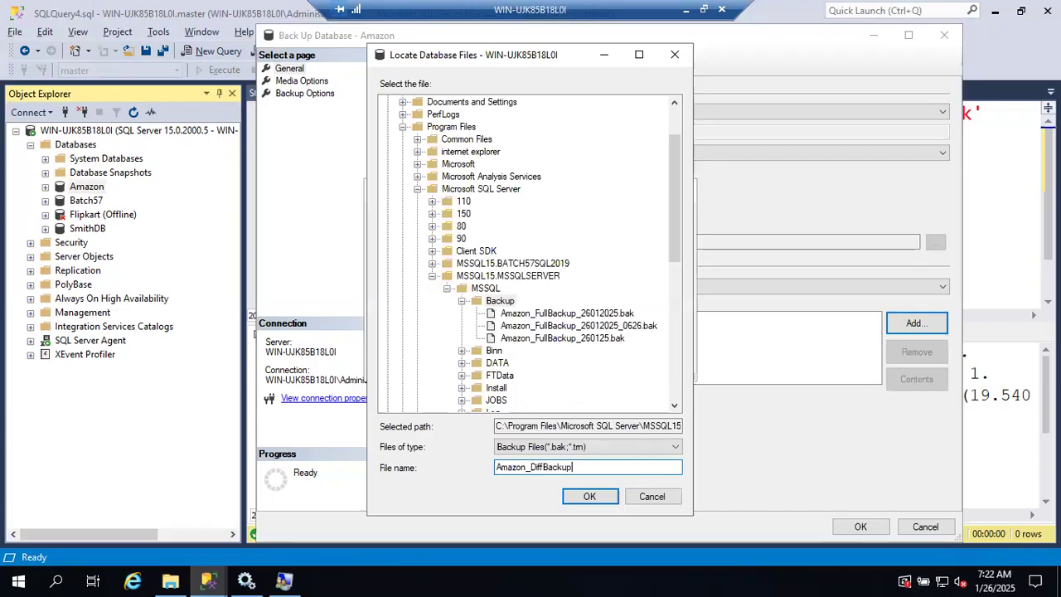
type("-")
left_click_drag(566, 56, 593, 223)
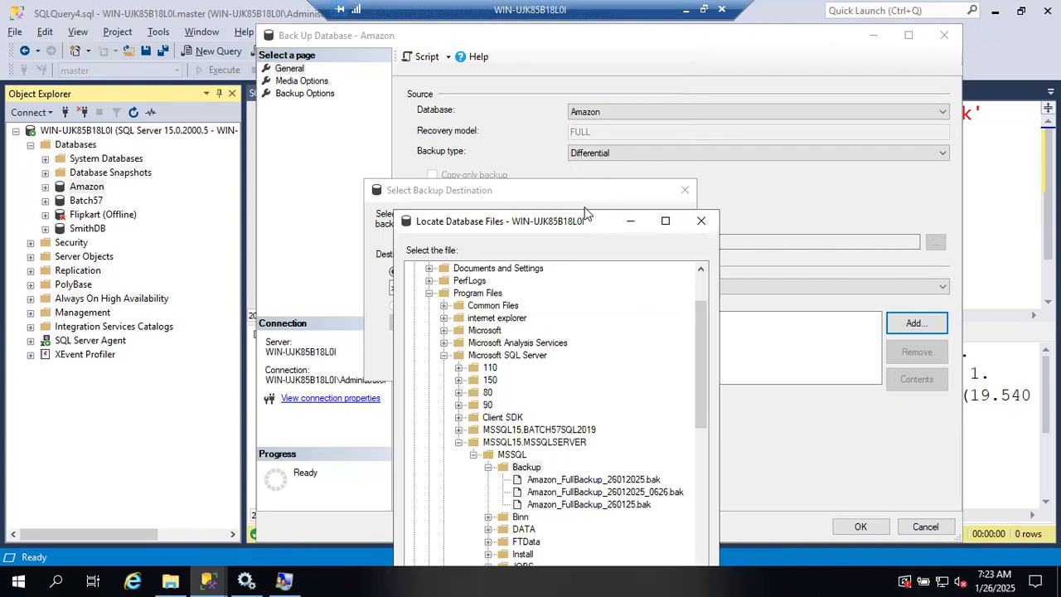
left_click_drag(577, 224, 563, 110)
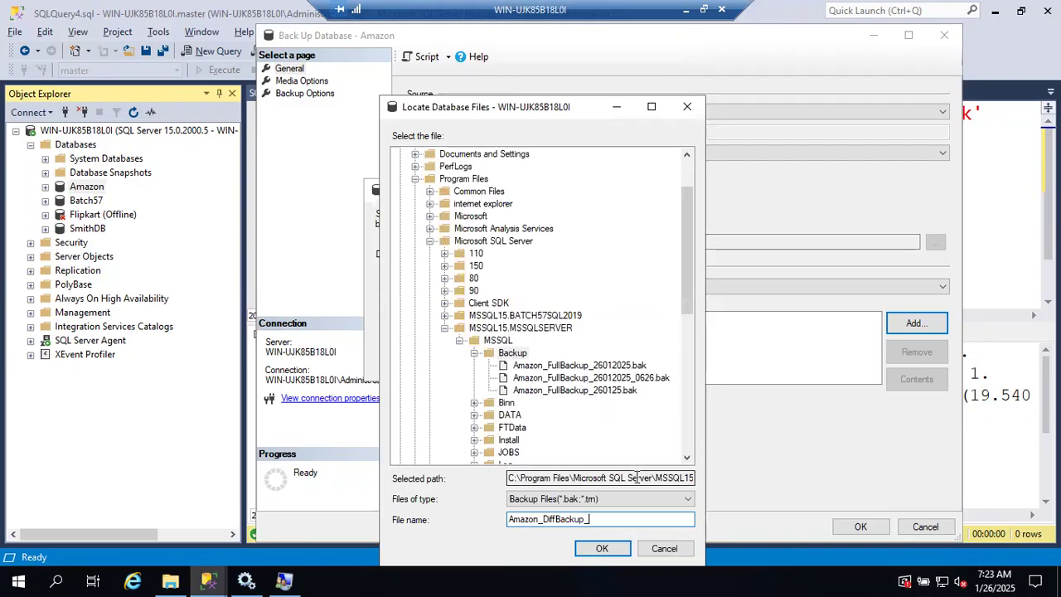
type("2601202")
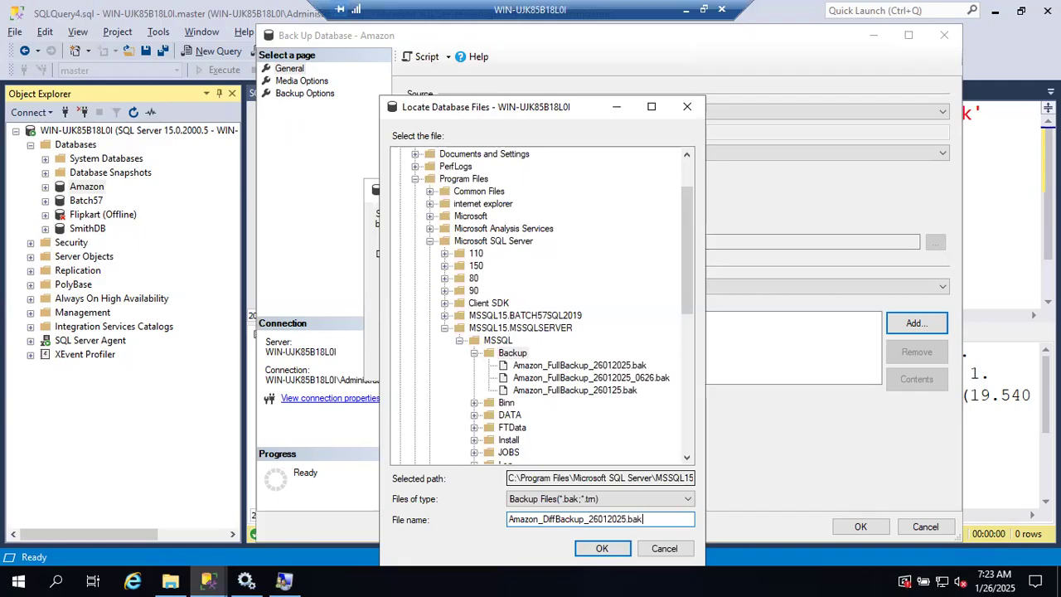
type("5.bak")
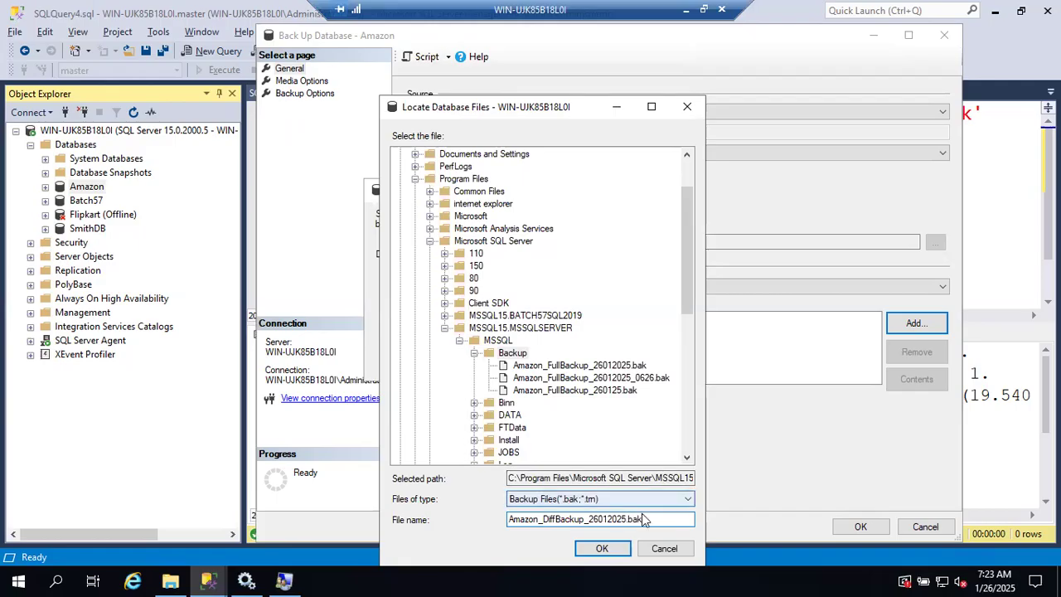
Step: Add Amazon_DiffBackup_26012025.bak as the disk destination and run the differential backup of the Amazon database
left_click(602, 548)
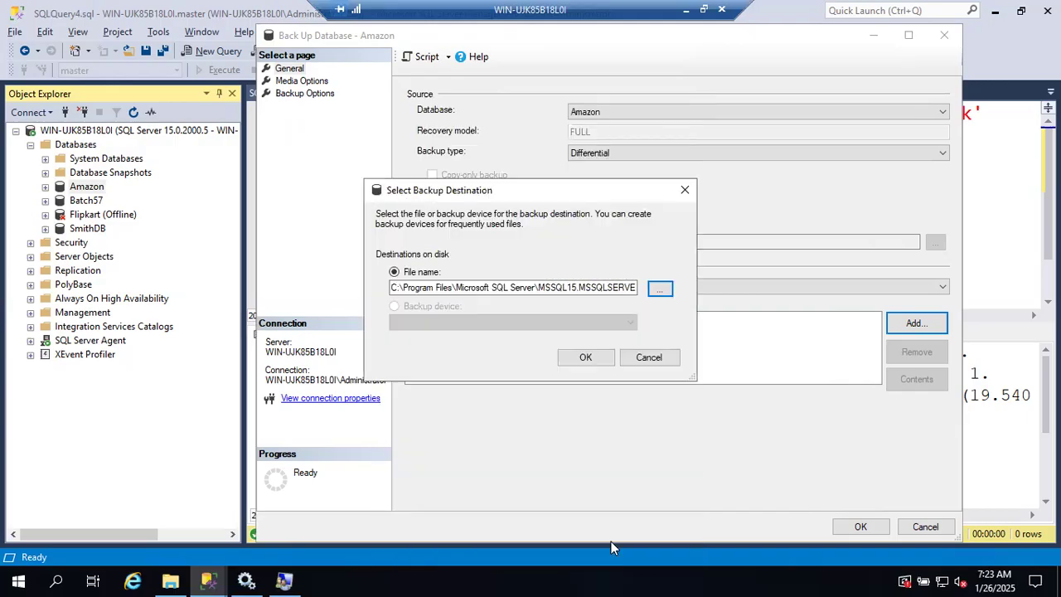
left_click(585, 358)
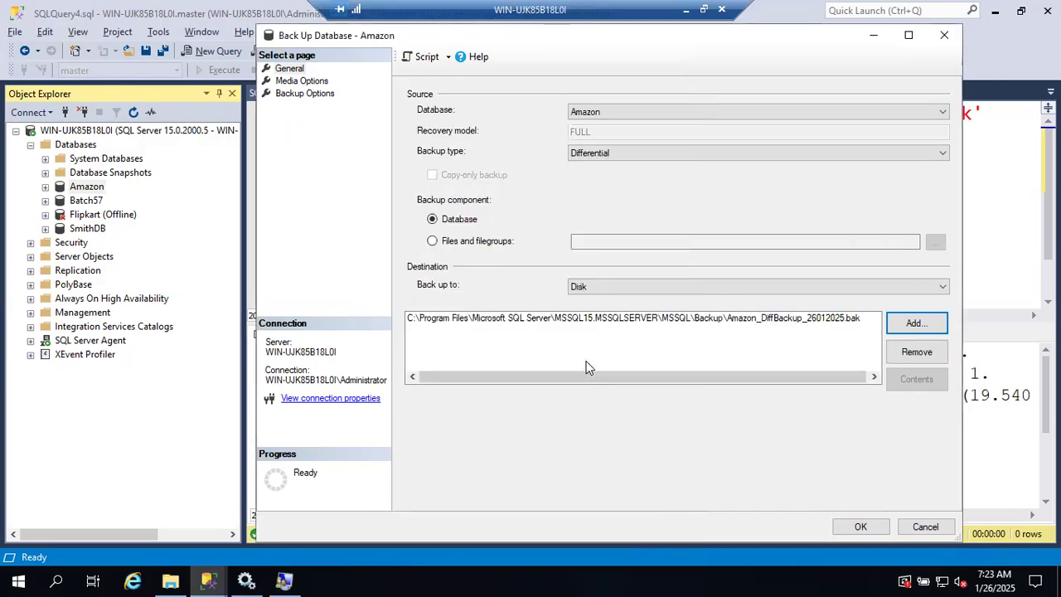
left_click(848, 527)
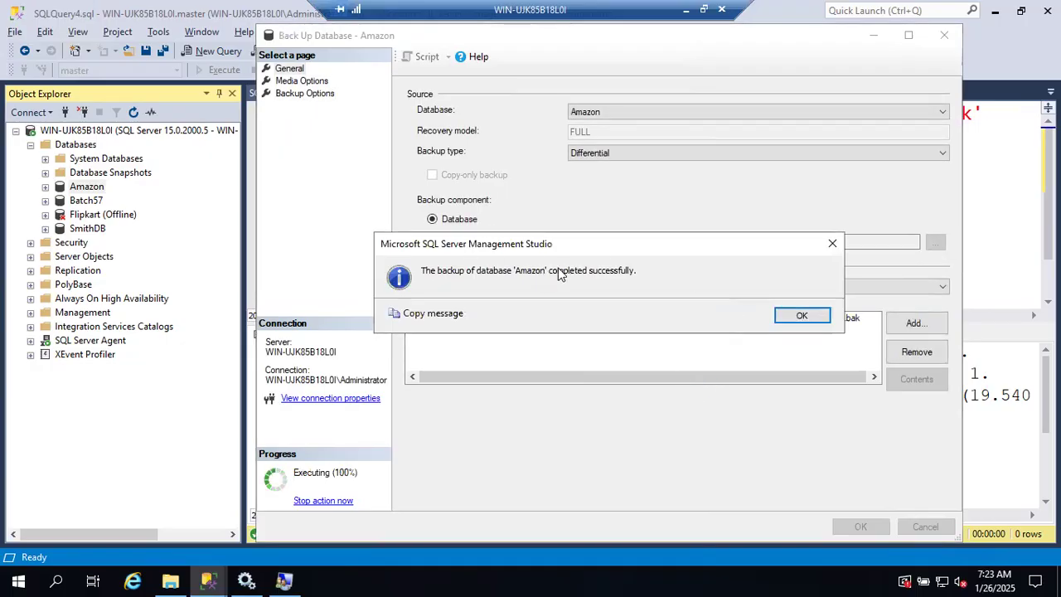
left_click(800, 317)
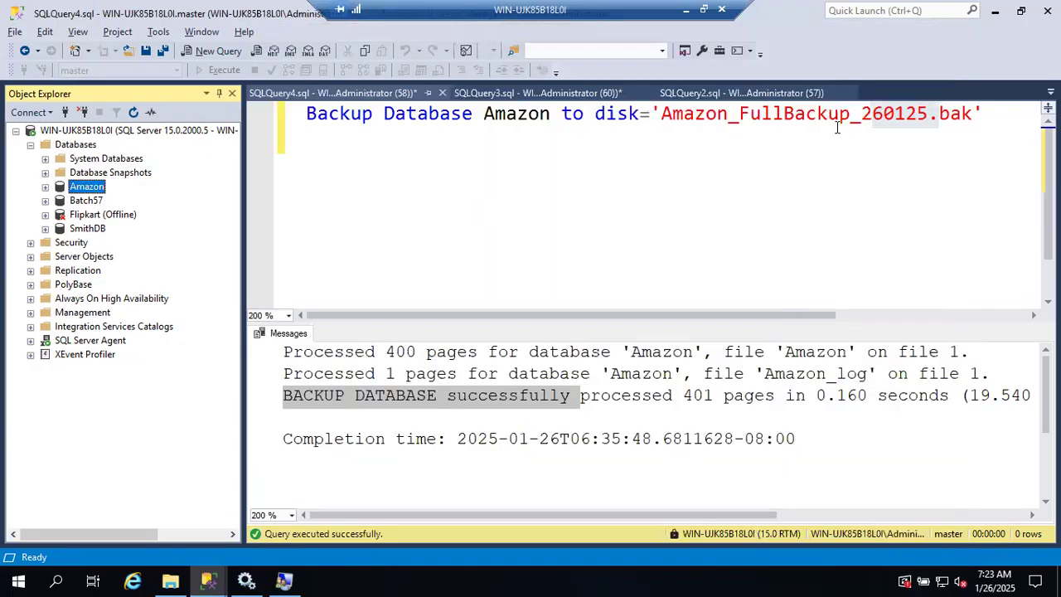
Step: Duplicate the Amazon full backup statement below the original in the query, leaving a blank line between them
left_click(985, 114)
key("Return")
key("Return")
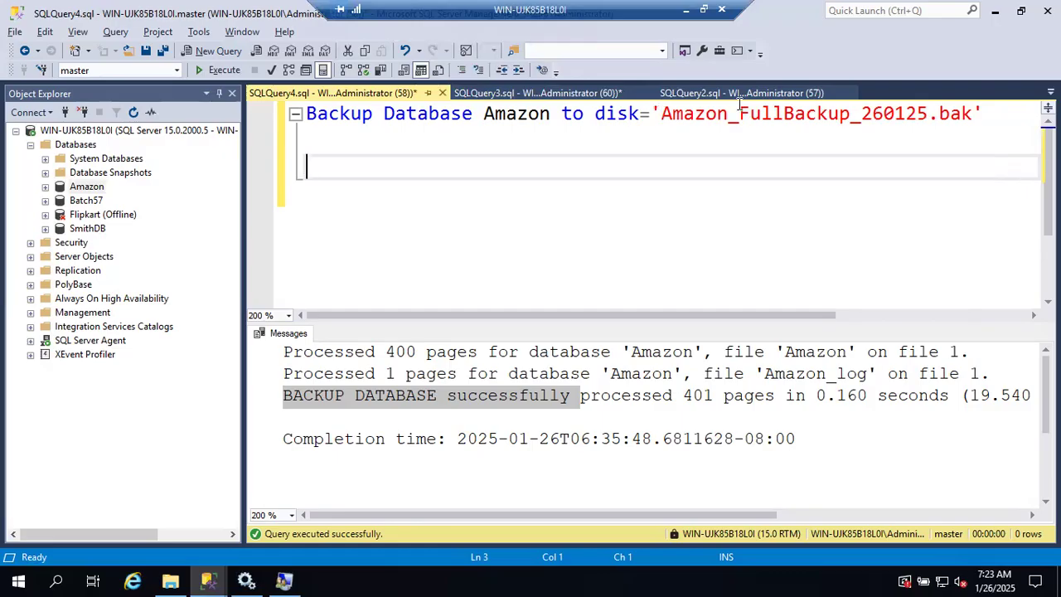
left_click(564, 184)
key("Up")
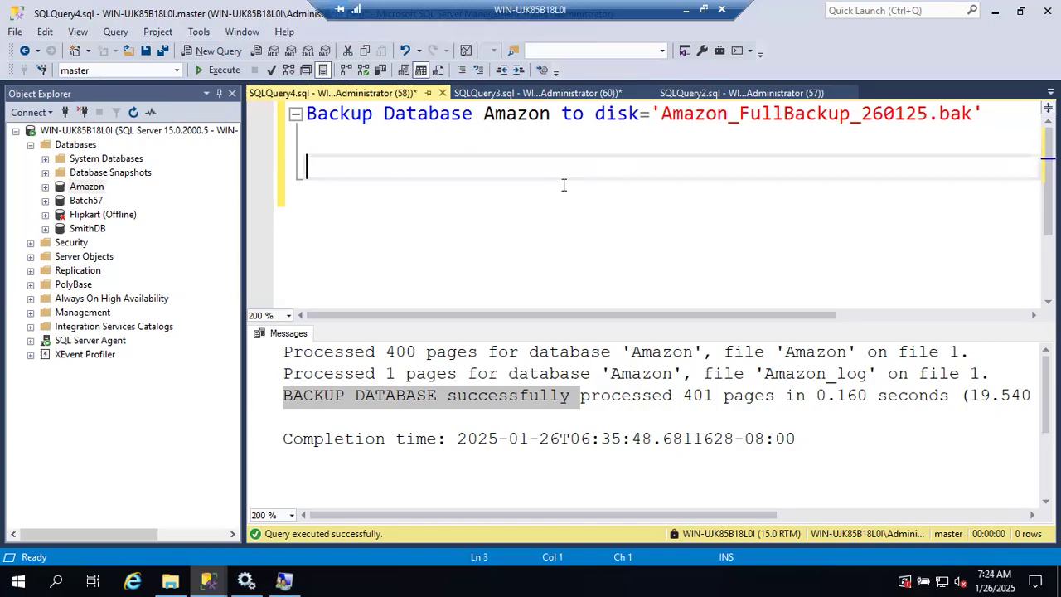
key("Up")
key("Up")
key("shift+Down")
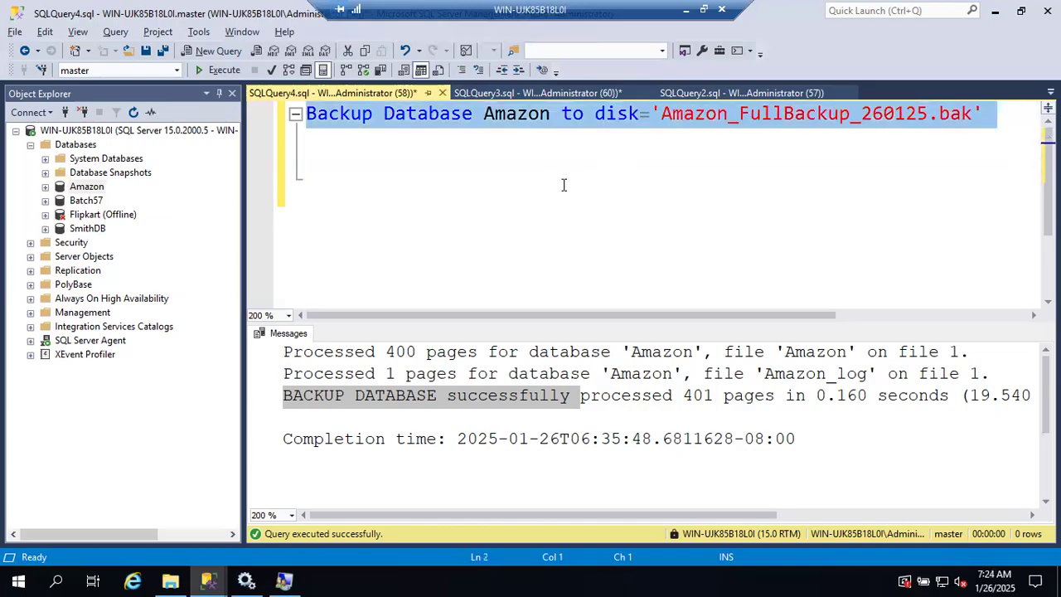
key("ctrl+c")
key("Down")
key("ctrl+v")
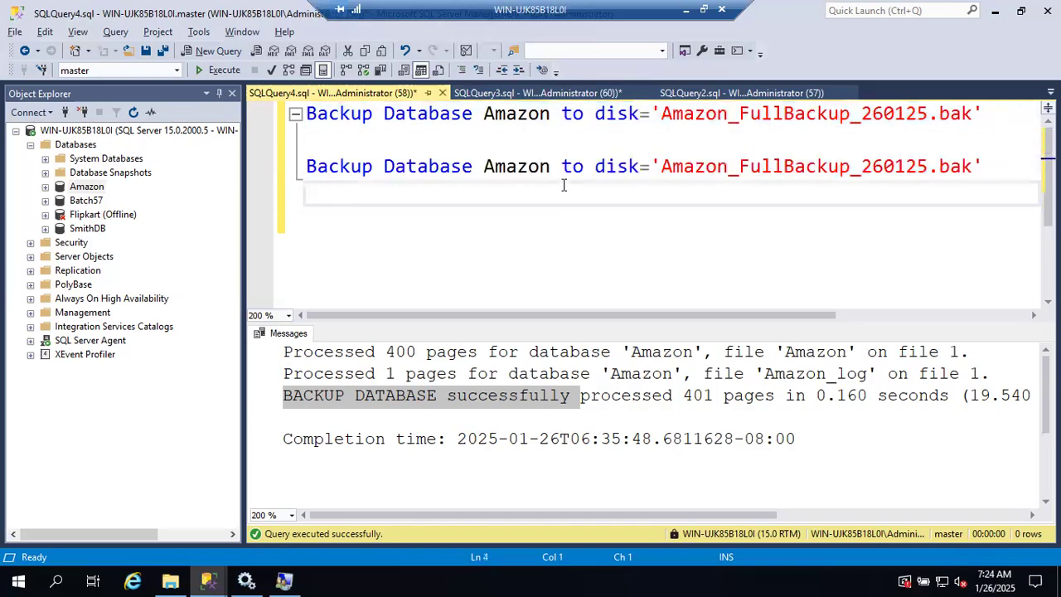
Step: Add "with Differential" to the copied backup statement and change its file name to Amazon_DiffBackup2_260125.bak
type("with Differential")
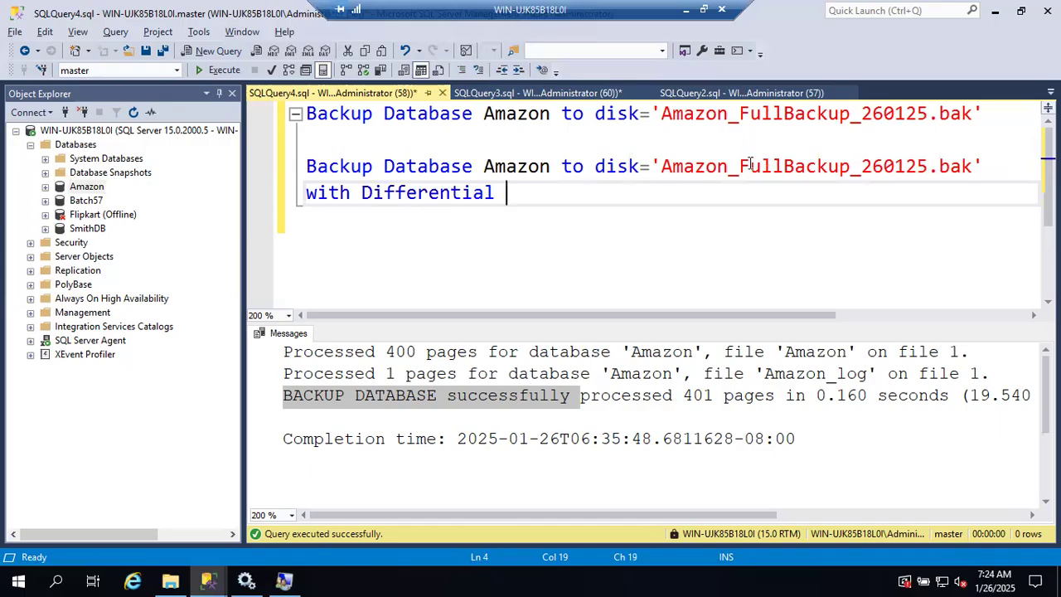
left_click_drag(740, 165, 783, 165)
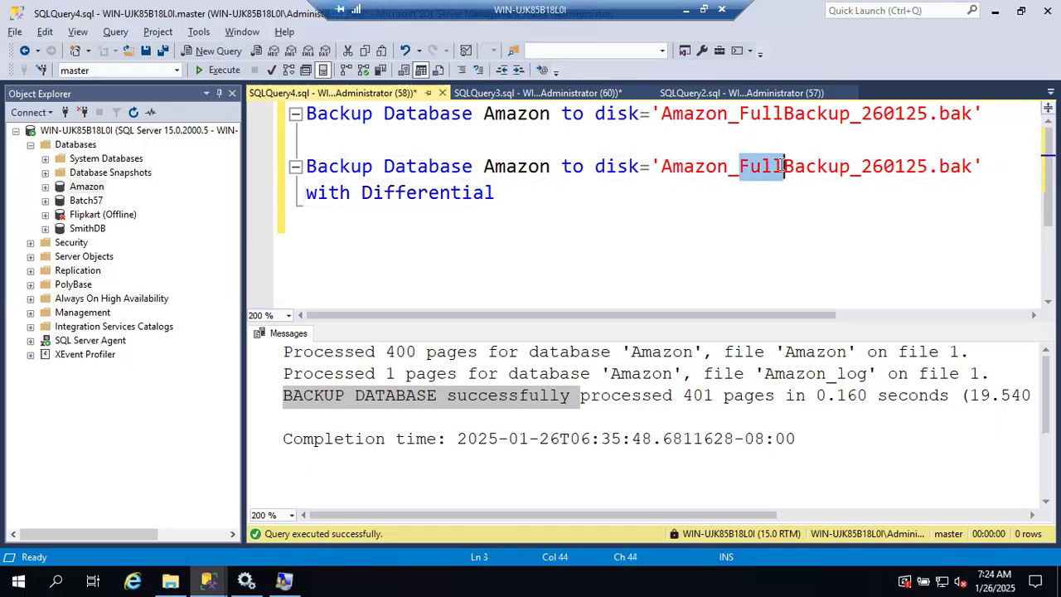
type("Diff")
left_click(850, 165)
type("2")
left_click(855, 222)
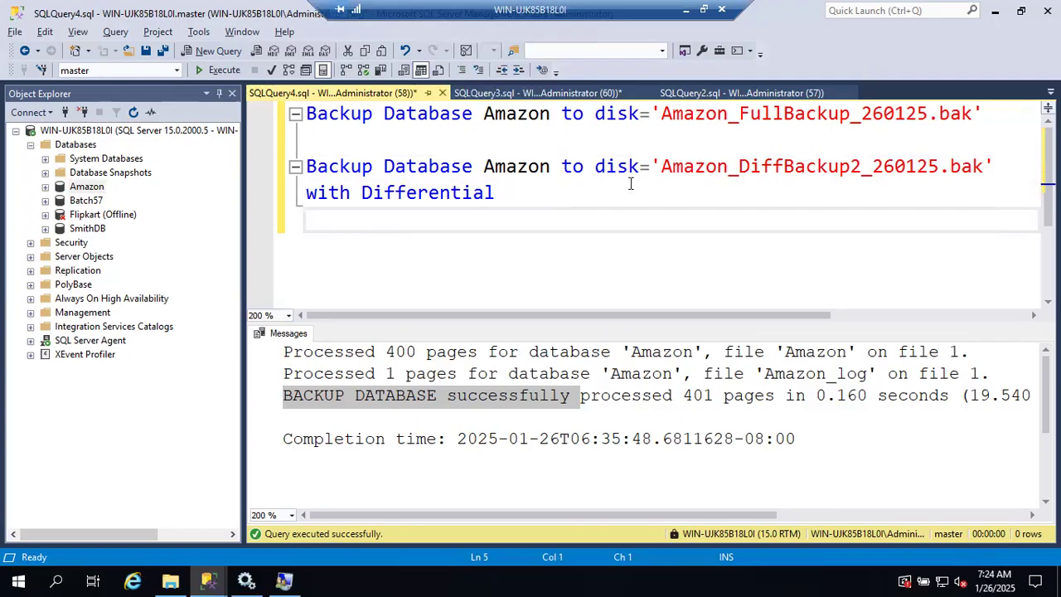
Step: Parse and execute only the differential backup statement, and highlight its result messages
left_click_drag(510, 193, 295, 170)
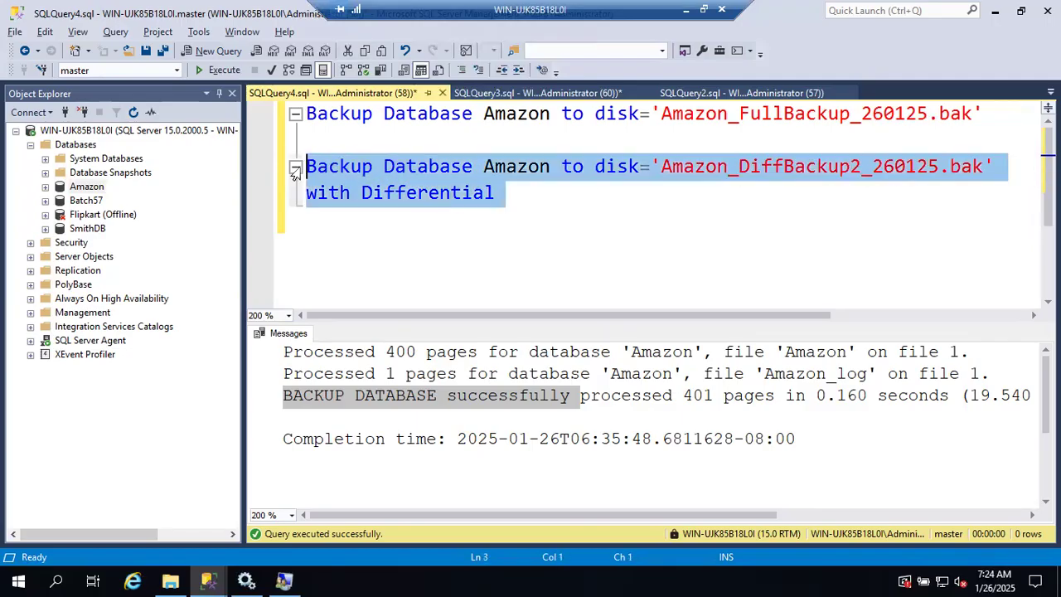
left_click(274, 71)
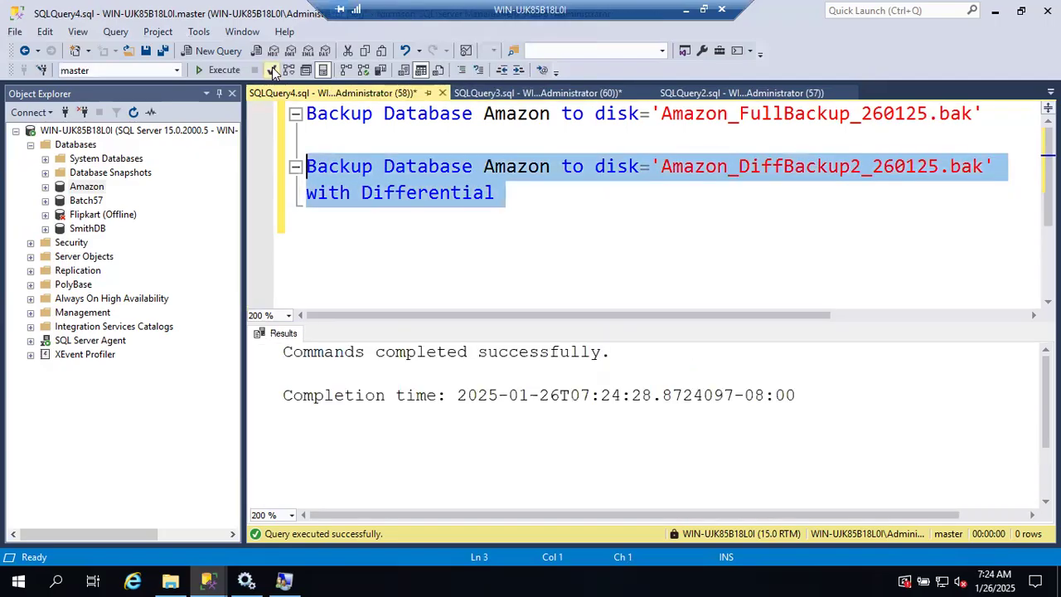
left_click(217, 71)
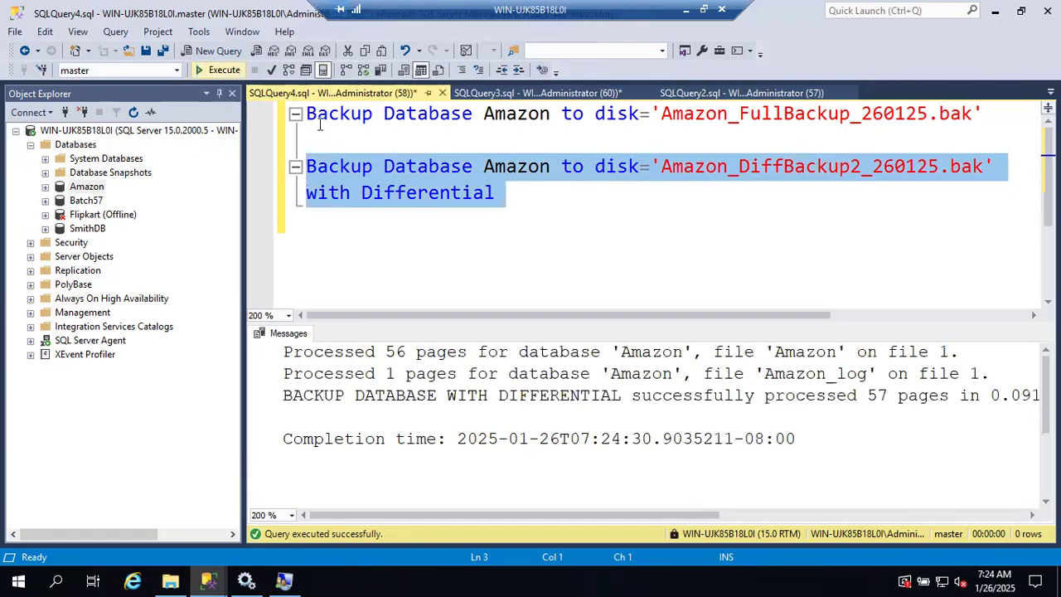
left_click_drag(283, 374, 853, 394)
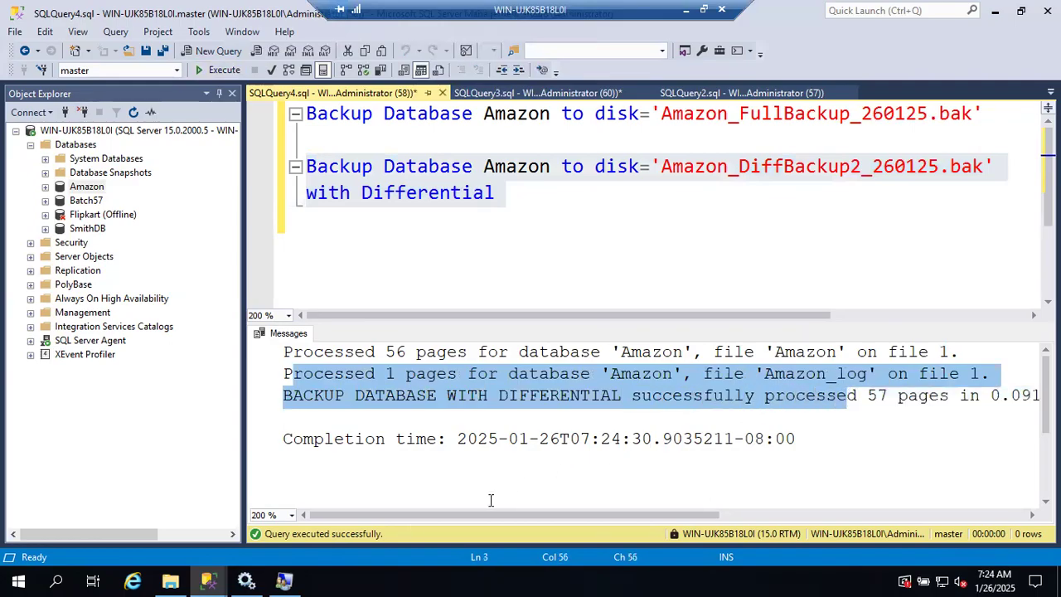
Step: Switch to File Explorer to check the two differential backup files in the Backup folder, and return to the SSMS query
left_click(170, 580)
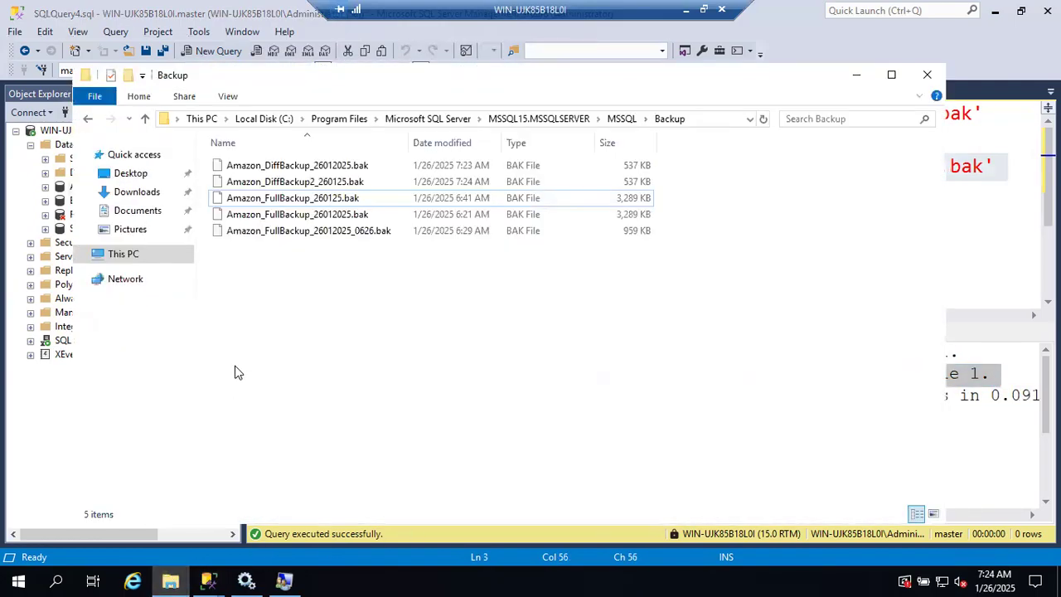
left_click(257, 167)
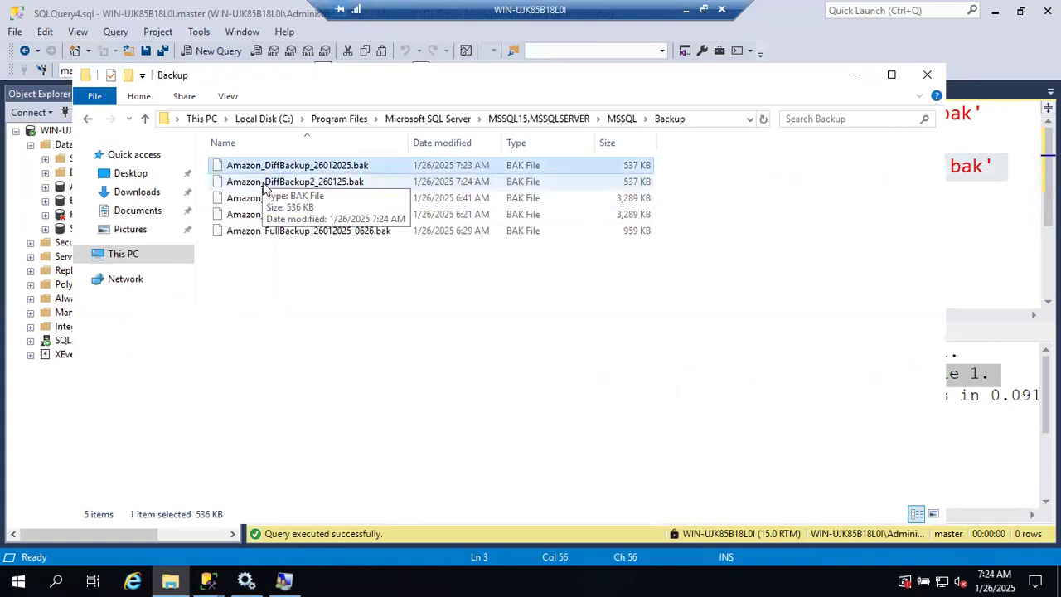
left_click(265, 185)
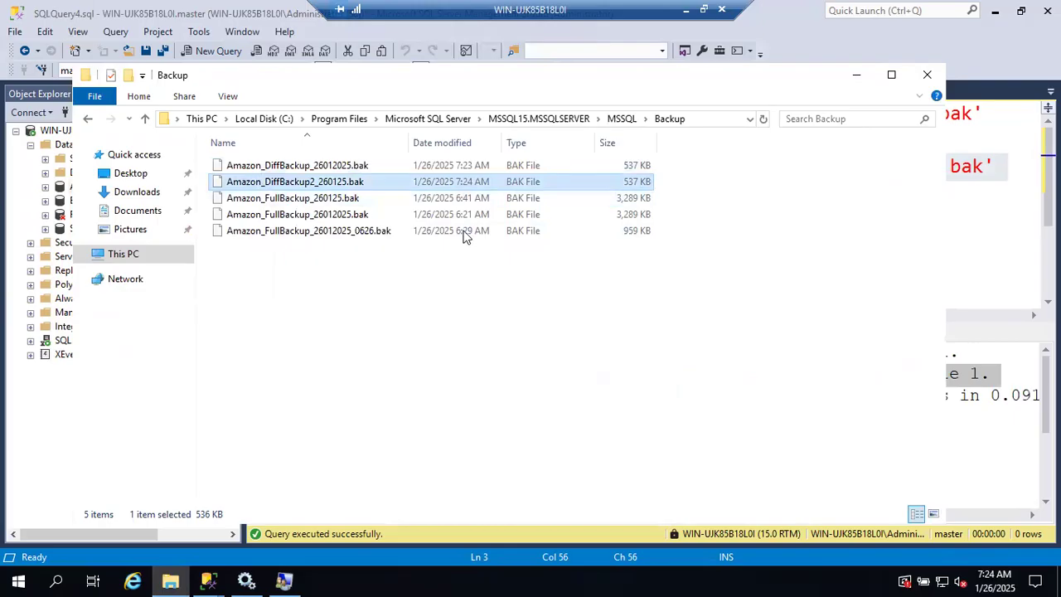
left_click(467, 166)
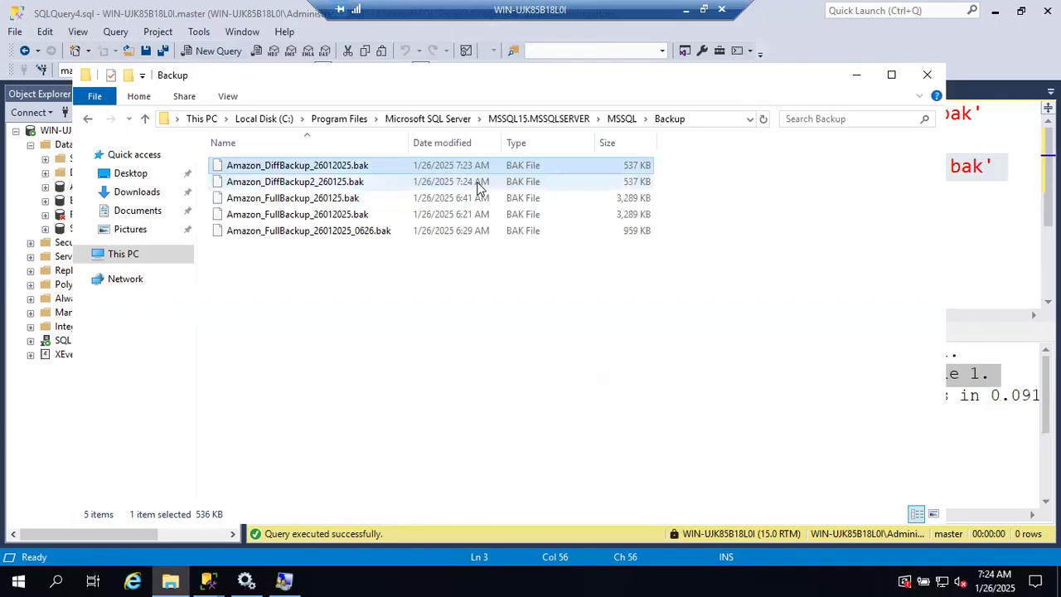
left_click(855, 66)
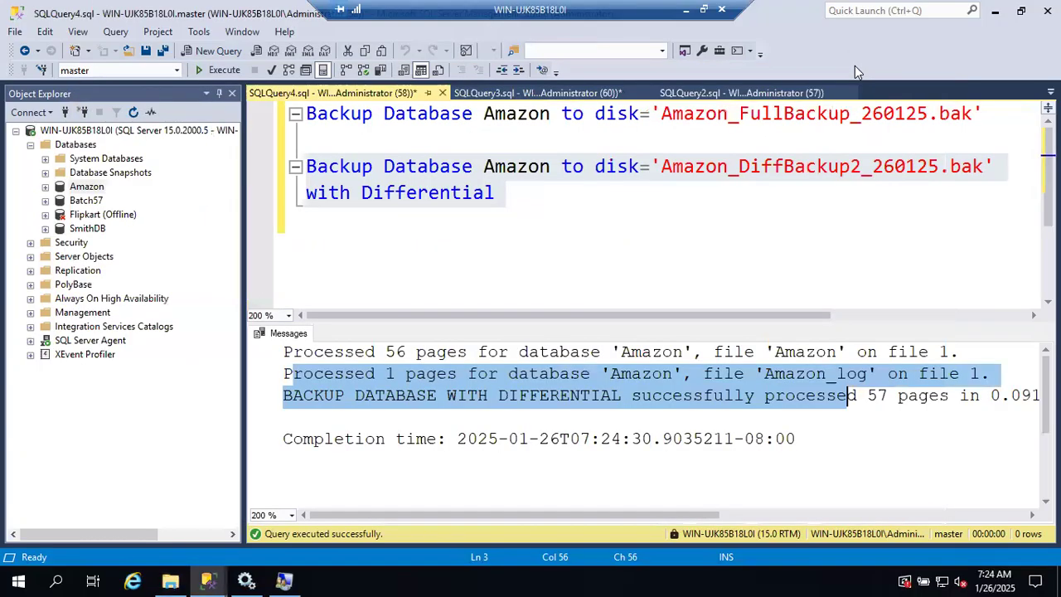
left_click(644, 220)
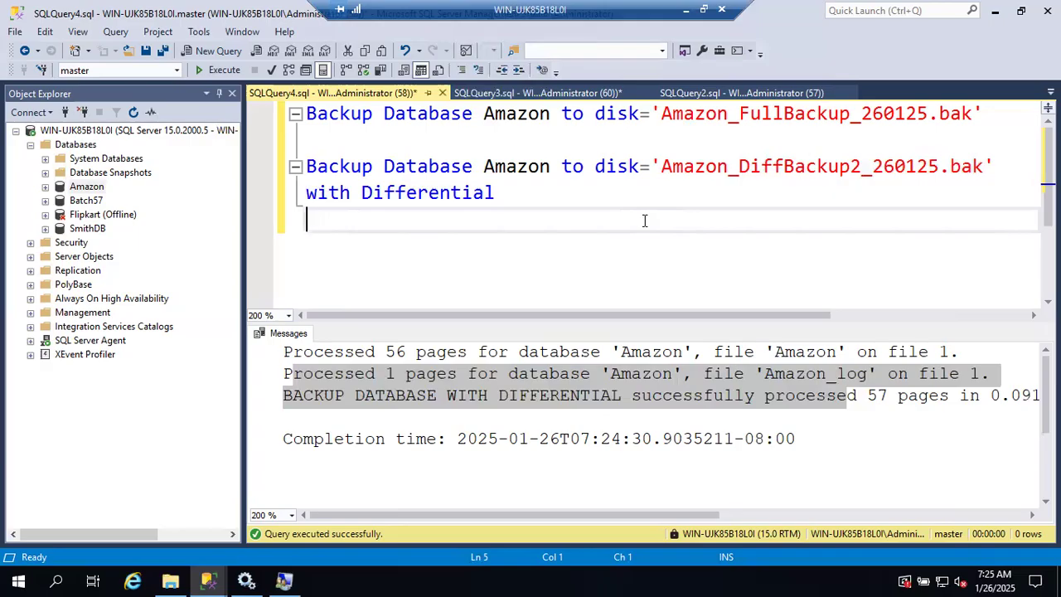
Step: Switch to the Google Docs notes, end the differential backup definition with a period and add the abbreviation DCM after it
left_click(686, 9)
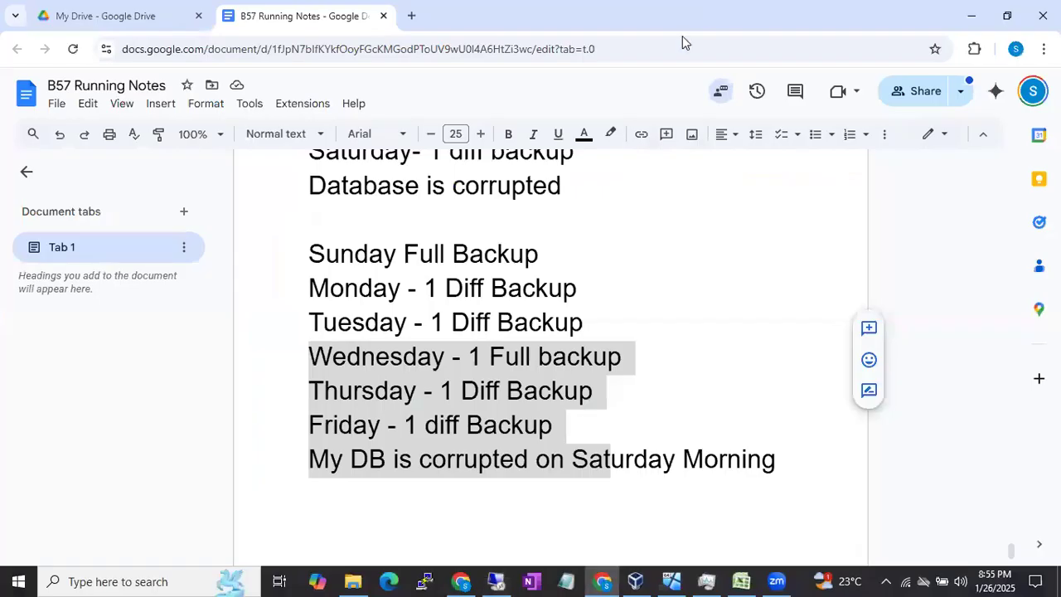
scroll(615, 295, "up", 3)
scroll(615, 295, "up", 7)
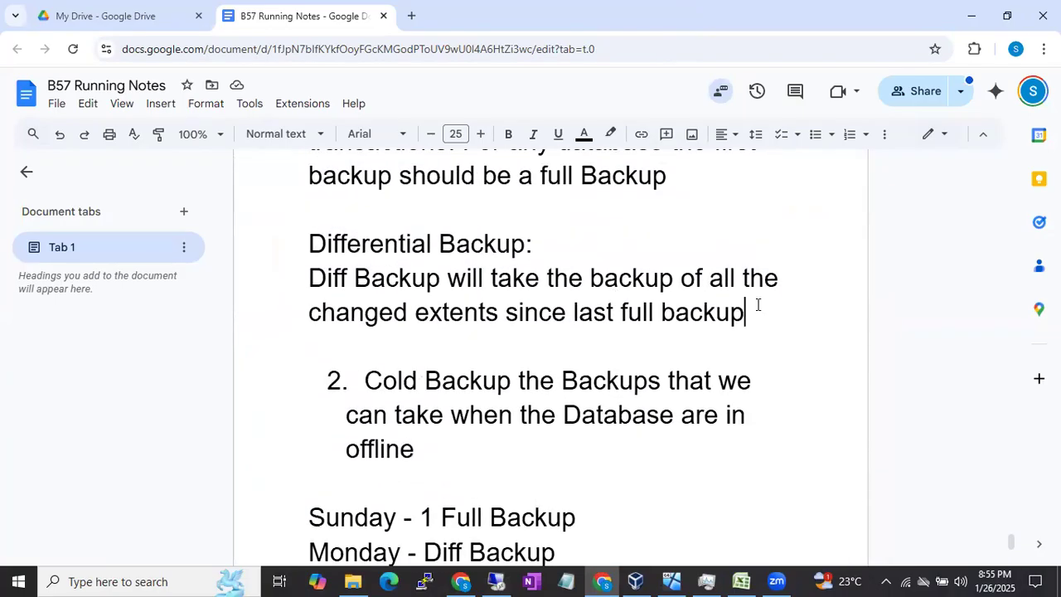
type(". ")
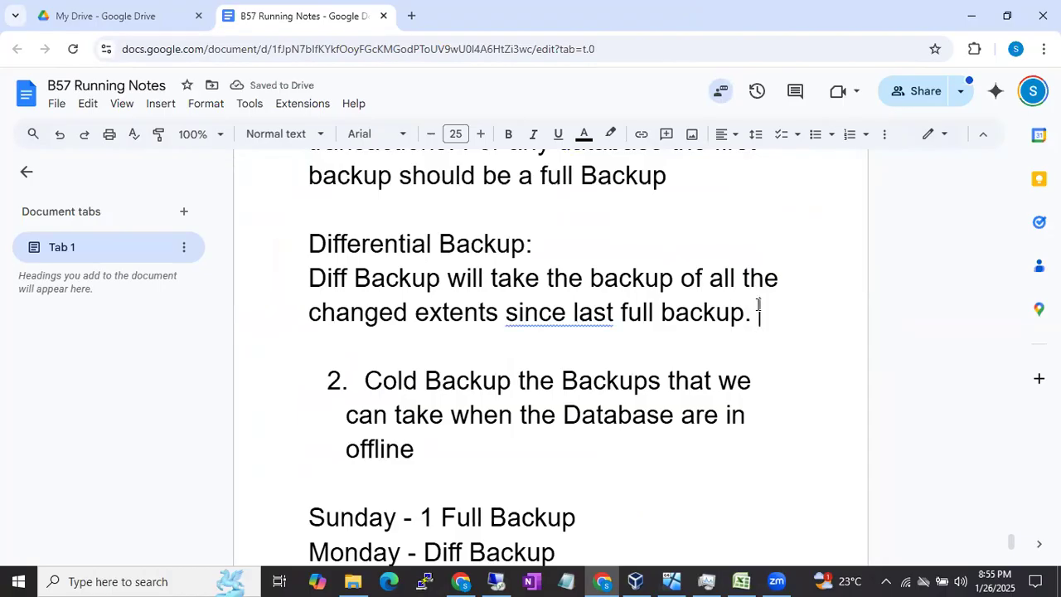
type("DCM ")
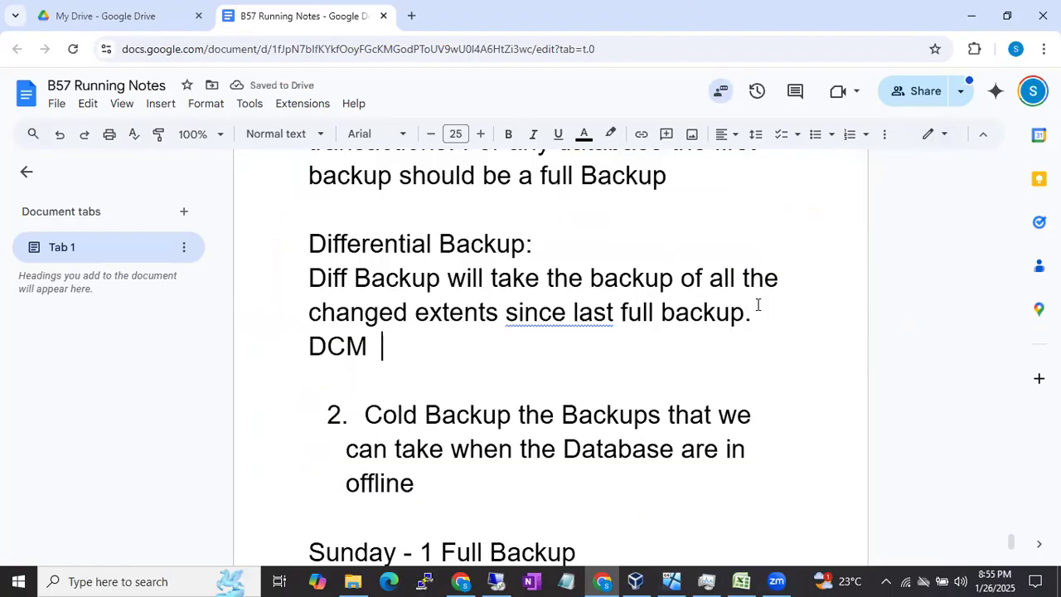
type("Diffe")
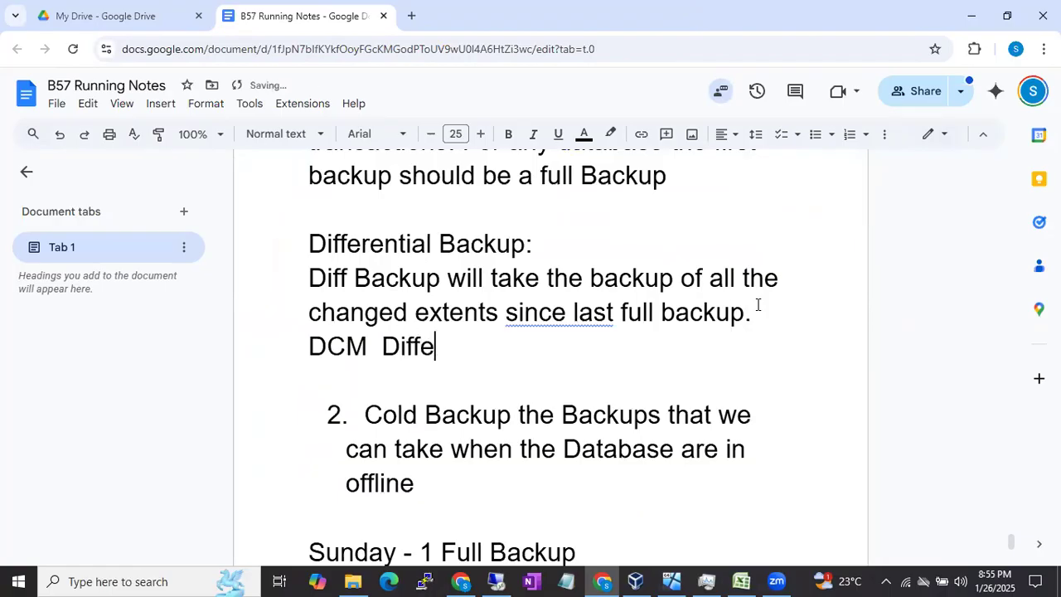
type("rential ")
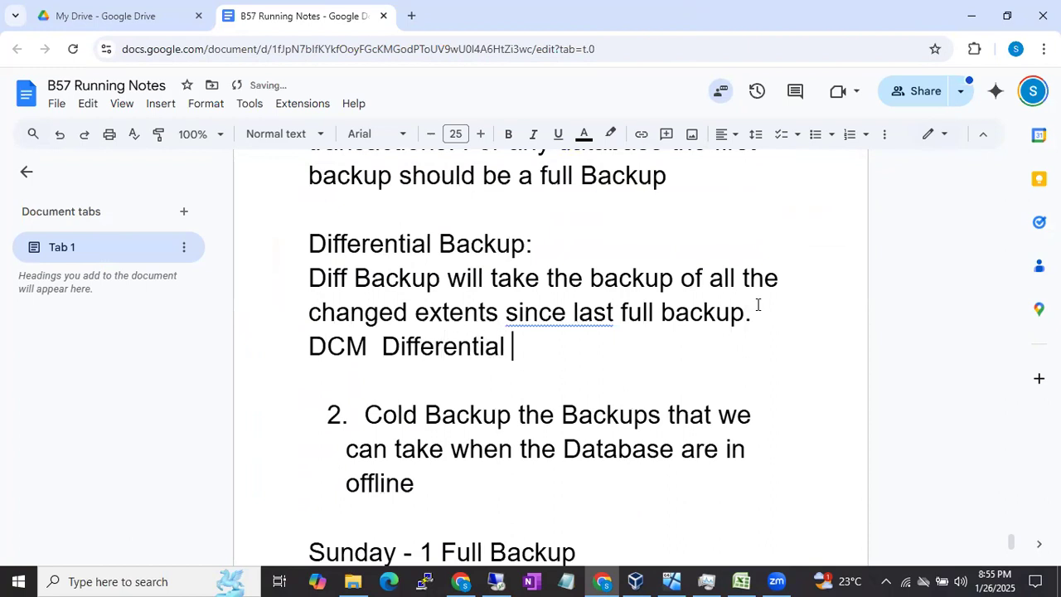
type("Change")
Step: Write out the DCM abbreviation in the notes as "Differential Changed Map(System page) i"
key("BackSpace")
key("BackSpace")
key("BackSpace")
type("nged MA")
key("BackSpace")
type("ap(System ")
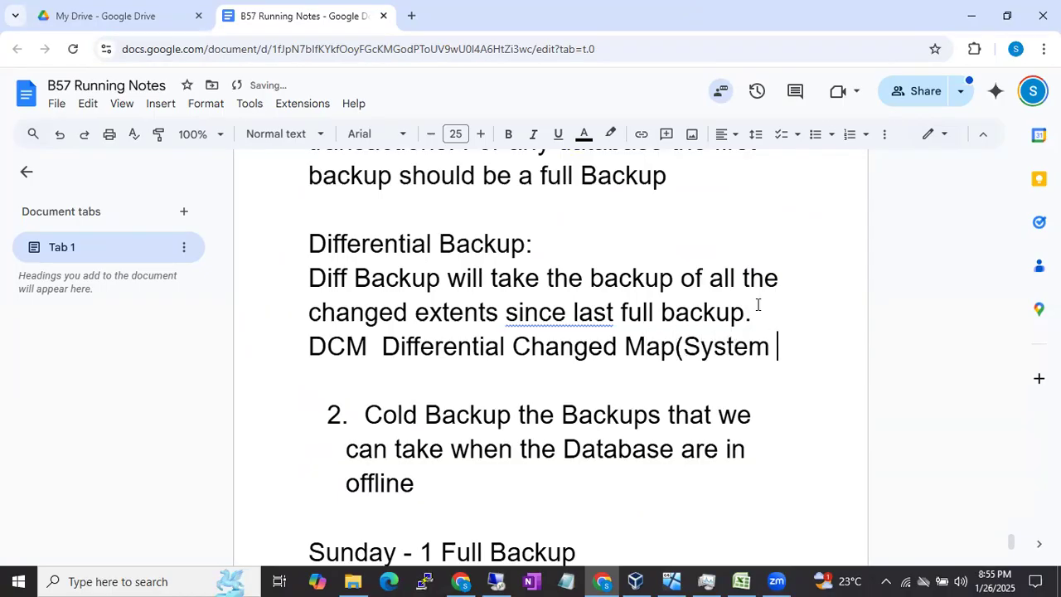
type("page) i")
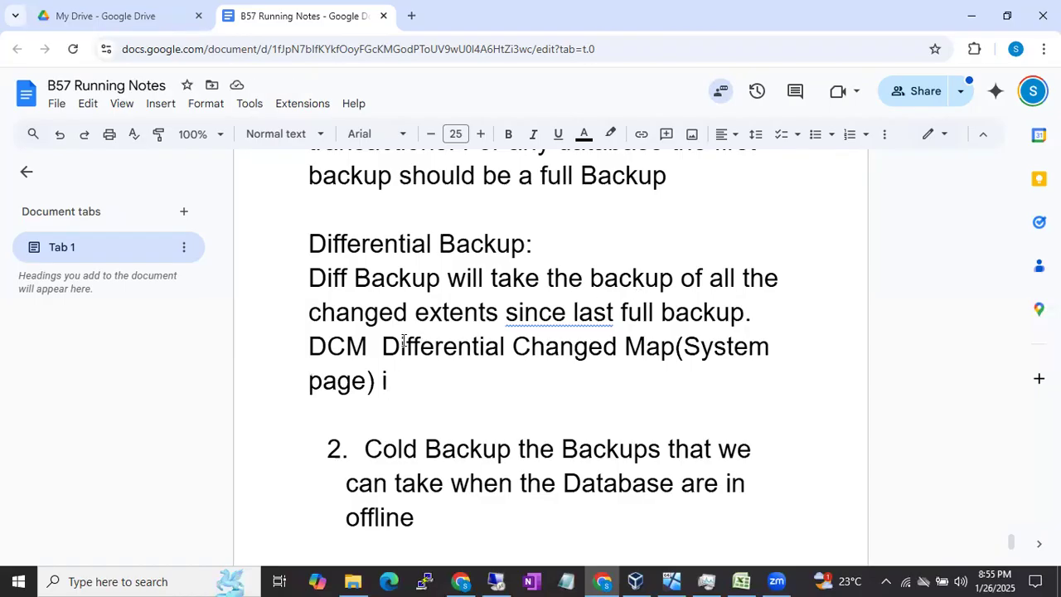
Step: Highlight the phrase Differential Changed Map and the abbreviation DCM in the notes
left_click_drag(382, 347, 670, 351)
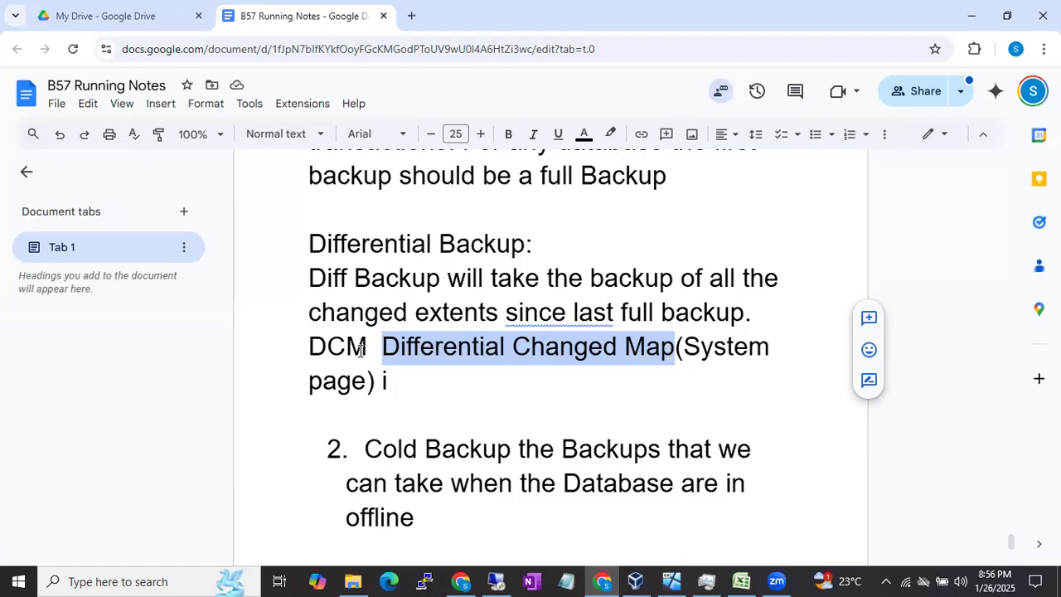
left_click(310, 345)
left_click_drag(310, 345, 366, 346)
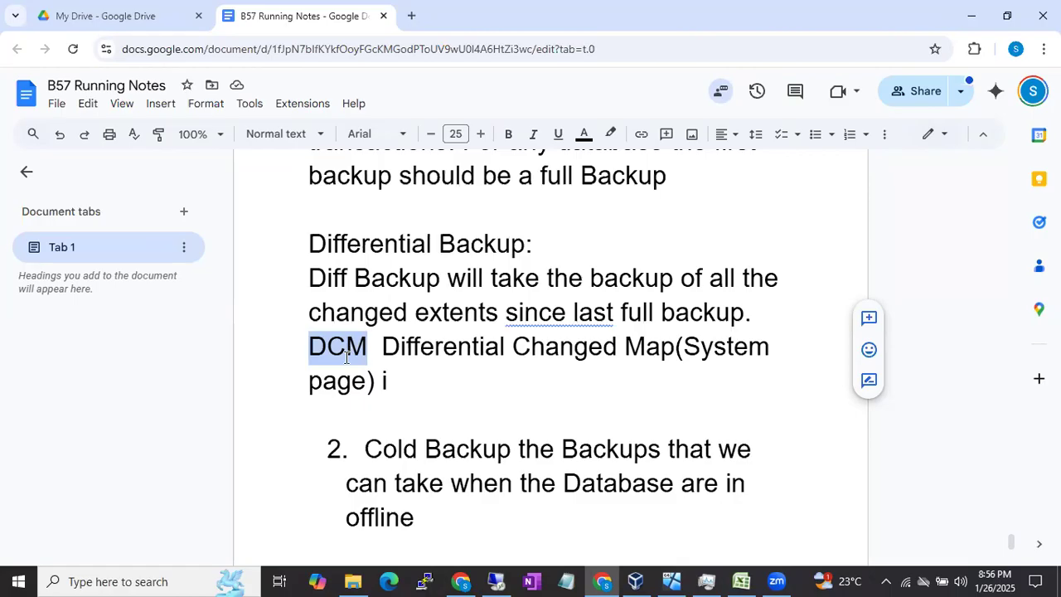
Step: Switch to SSMS to review the differential backup statement, and return to the full backup paragraph in the Google Docs notes
left_click(496, 580)
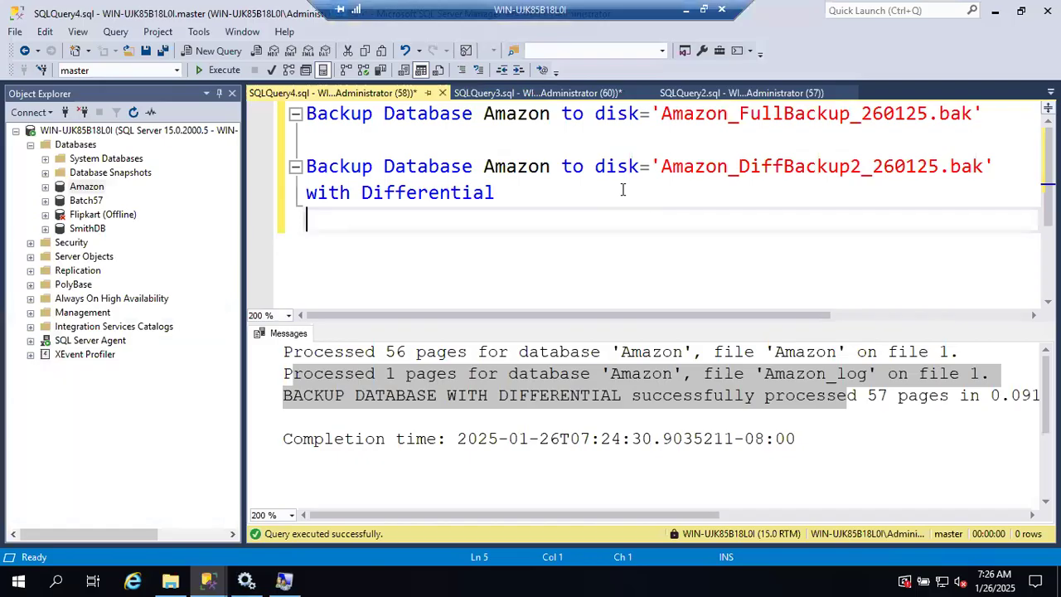
left_click(507, 192)
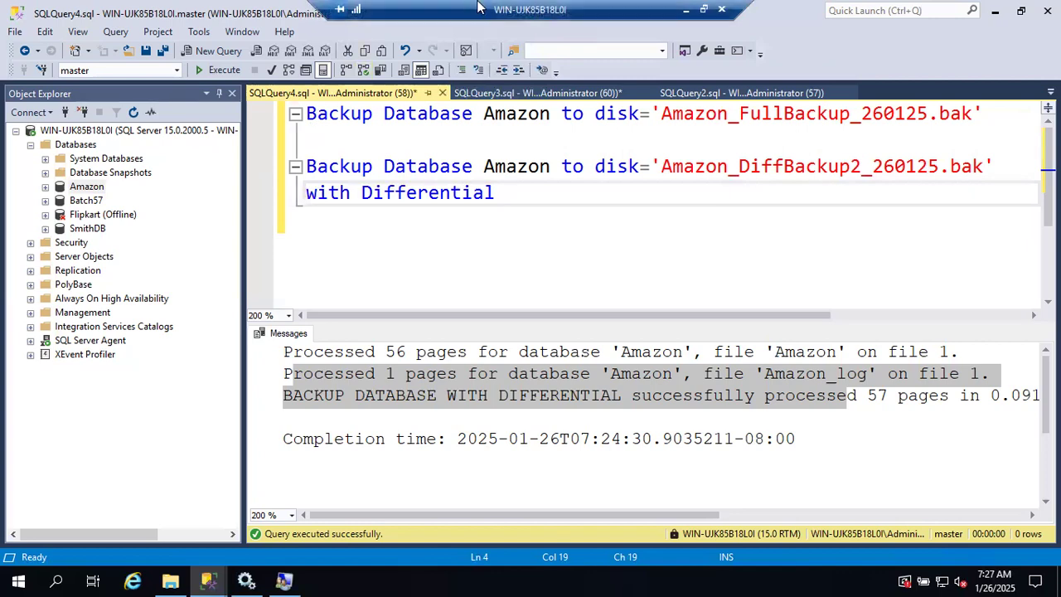
left_click(686, 9)
scroll(626, 278, "up", 3)
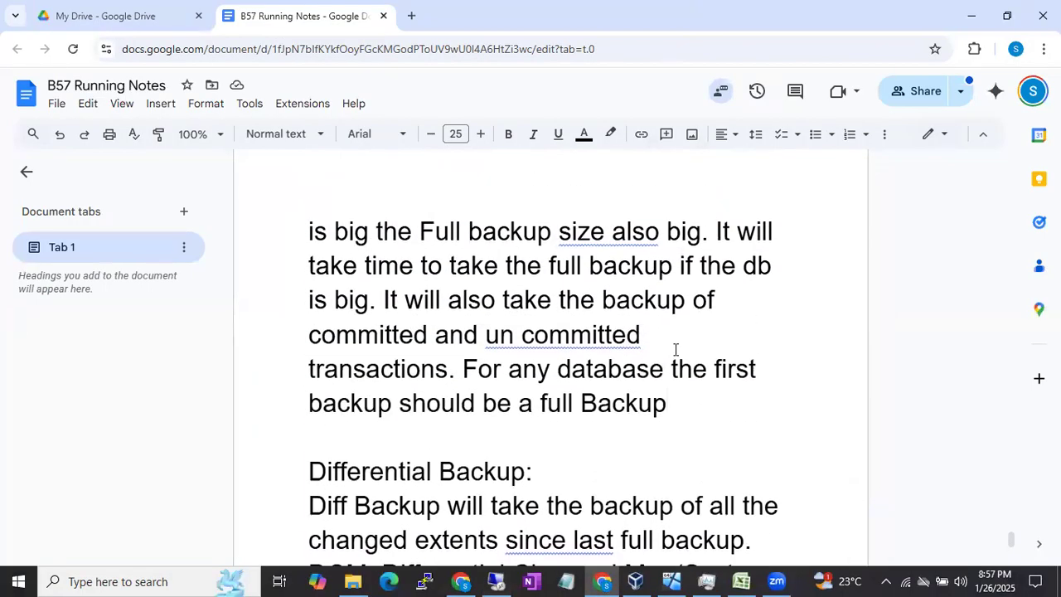
Step: End the full backup paragraph in the notes with a period and append "After a successful full backup DCM pages will reset"
scroll(676, 349, "up", 1)
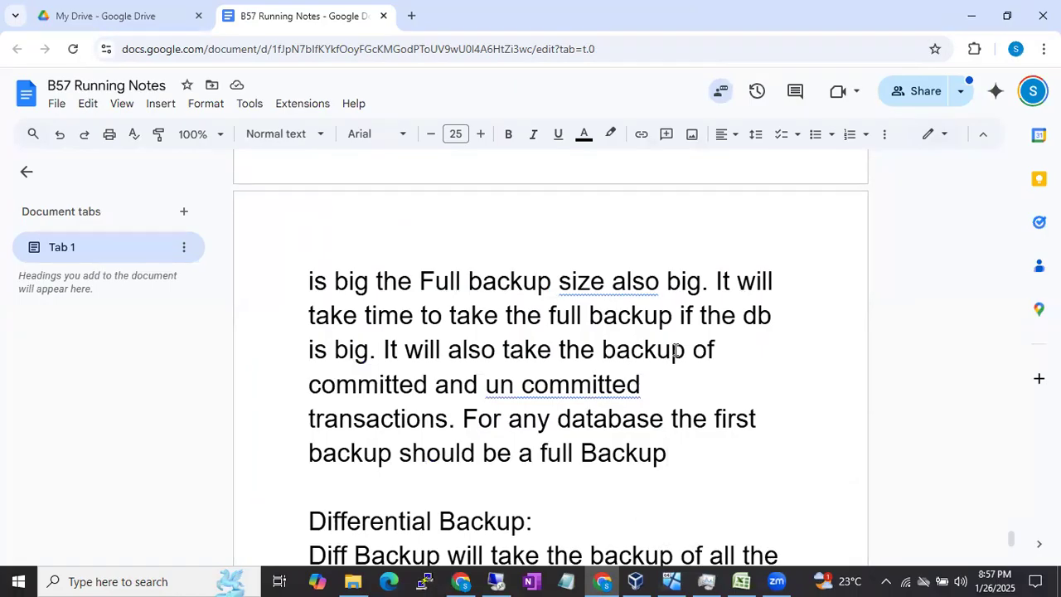
type(". After a su")
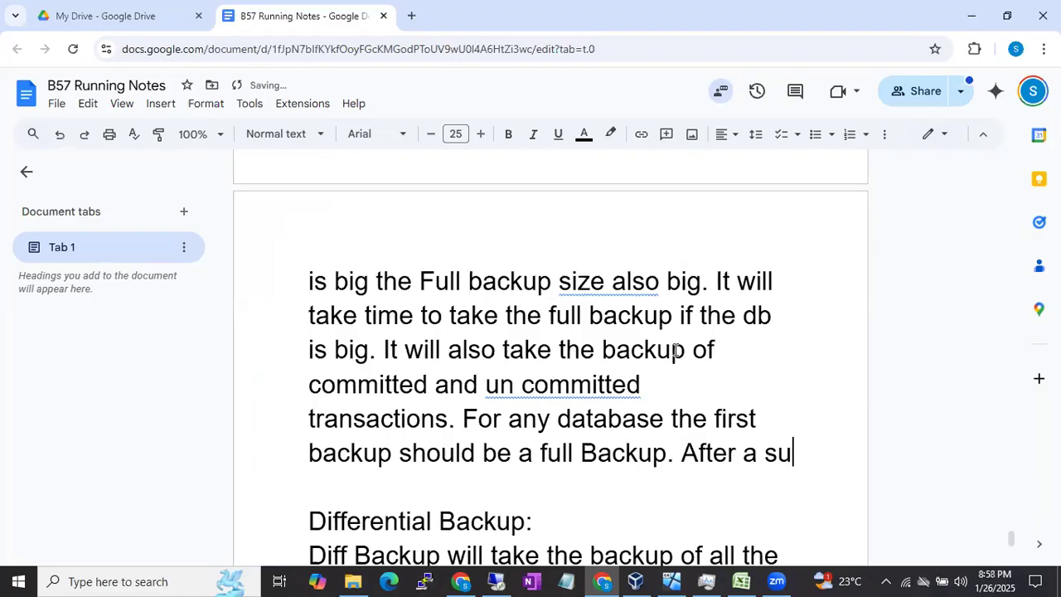
type("ccessf")
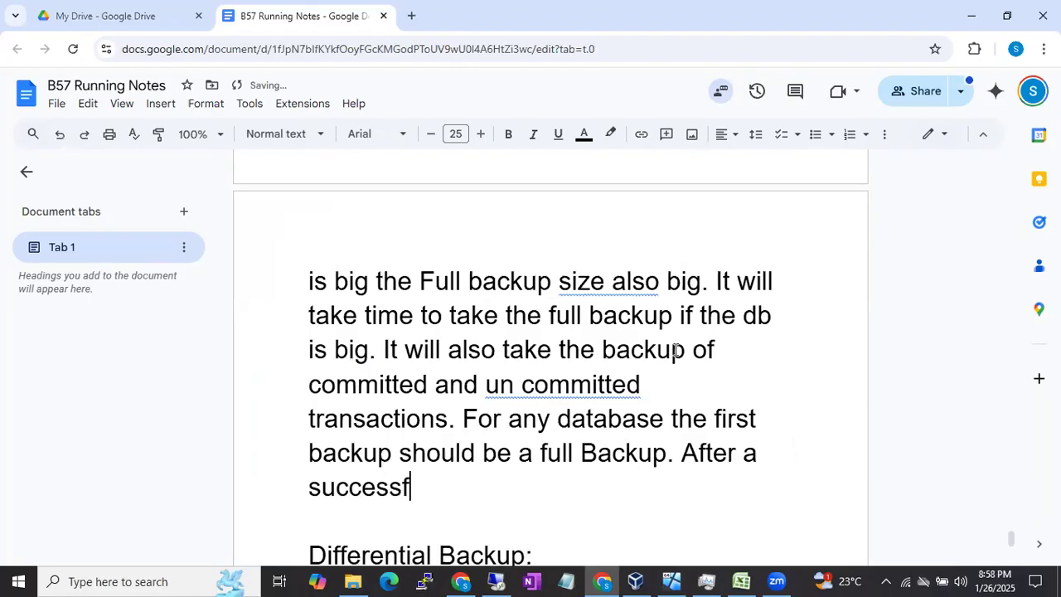
type("ul full backup")
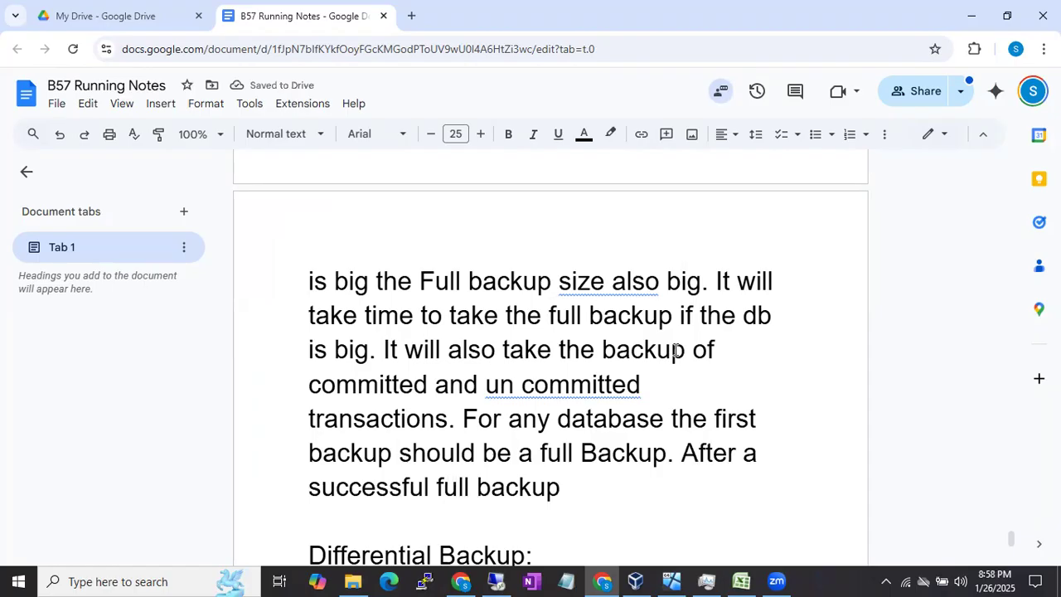
type(" DCM ")
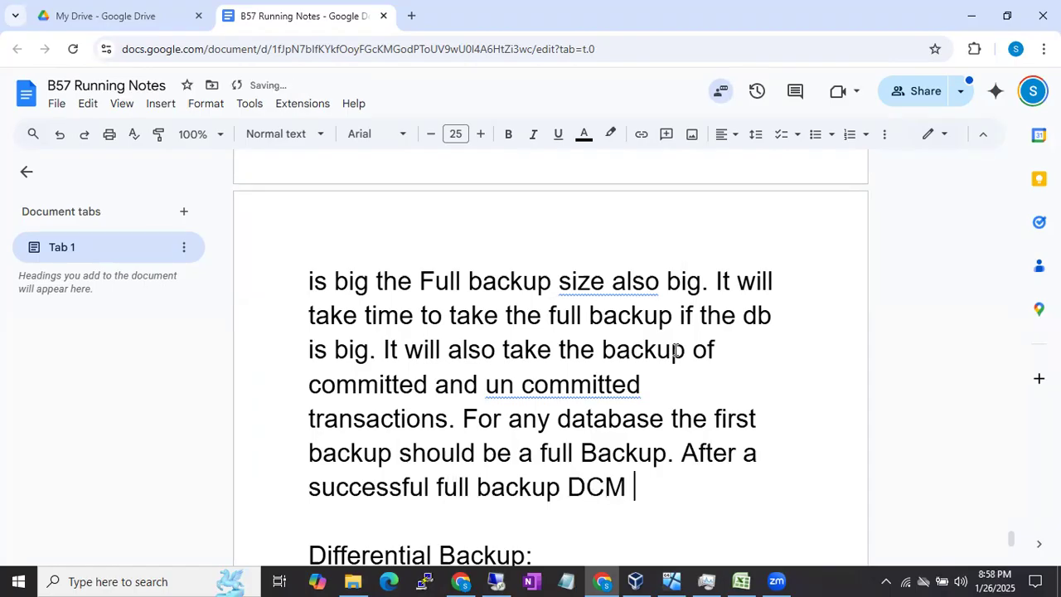
type("pages will ")
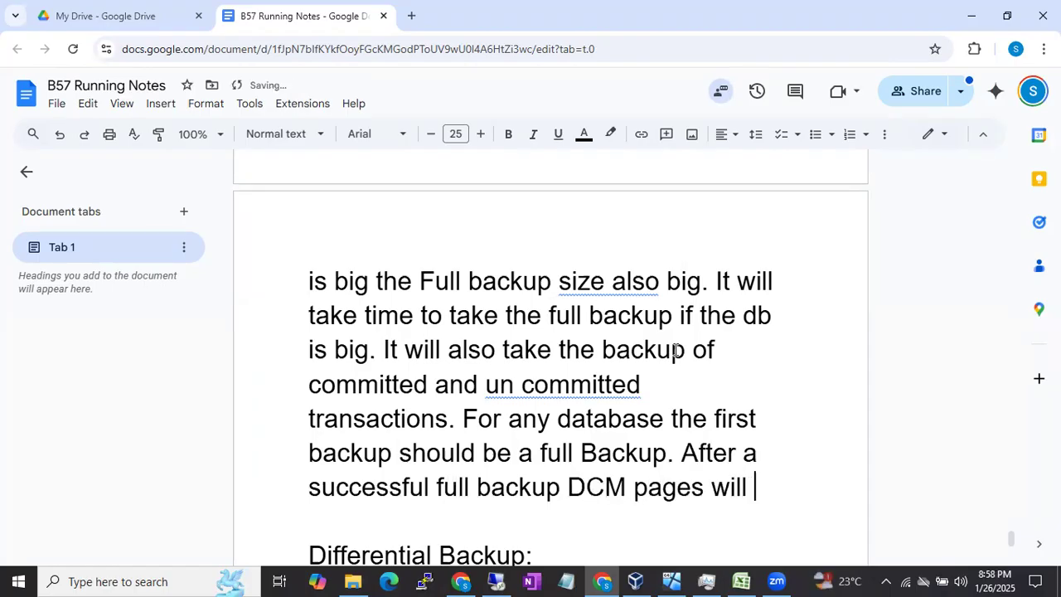
type("reset")
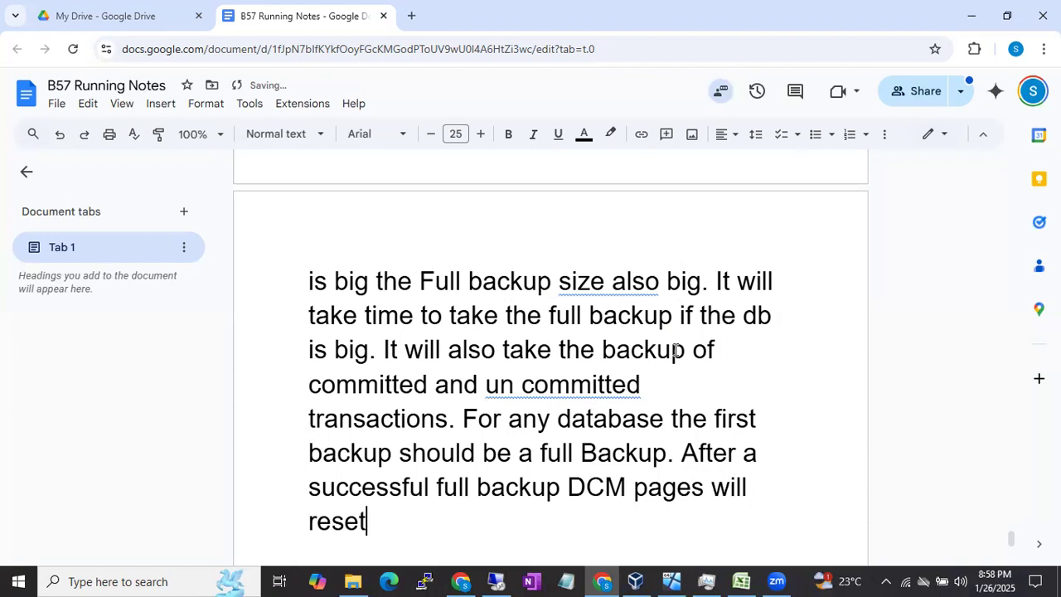